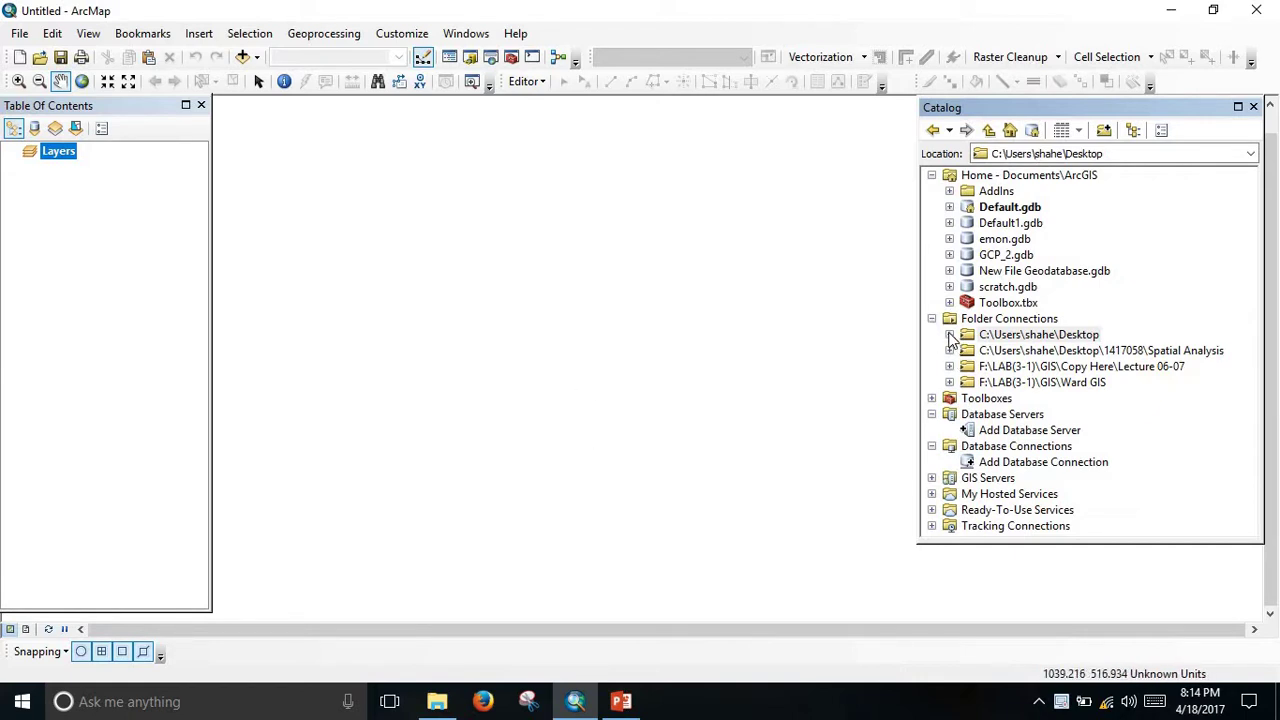
# Step: Add Gop_All_Point.shp to the map from the Desktop's GIS Data > Existing Feature > Physical Features folder
pyautogui.click(966, 351)
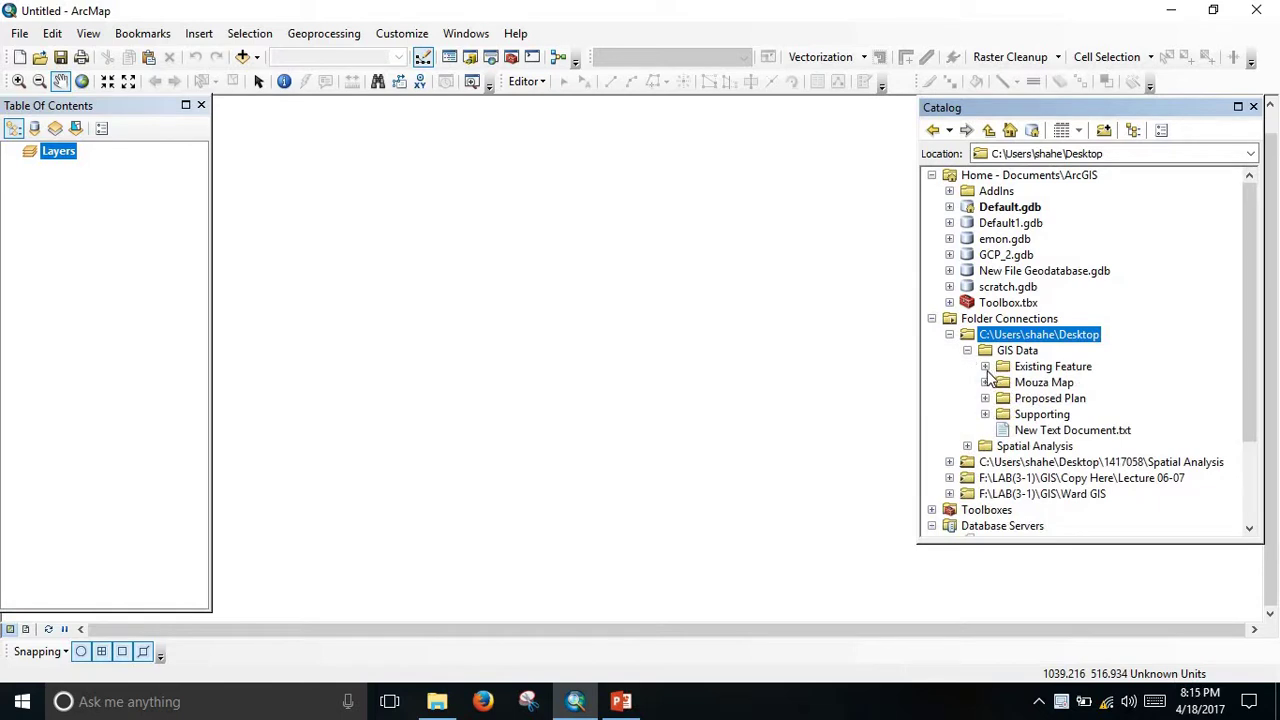
pyautogui.click(985, 366)
pyautogui.click(1002, 399)
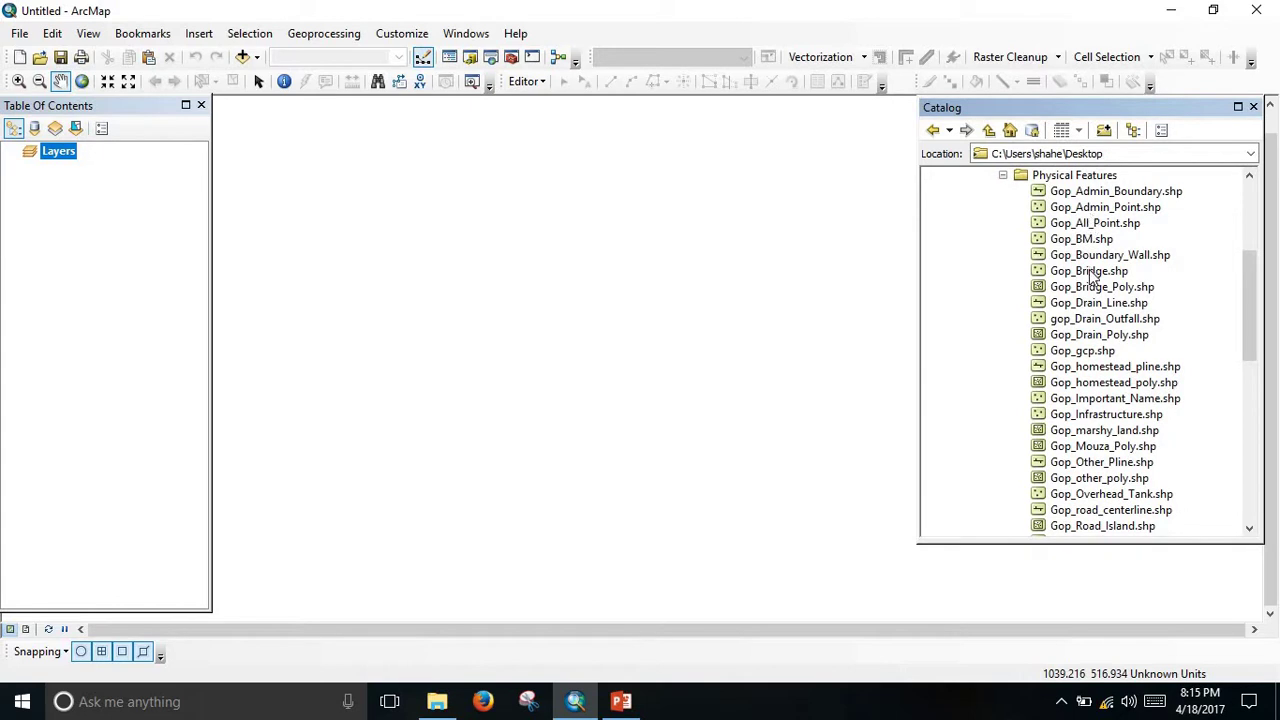
pyautogui.moveTo(1062, 228); pyautogui.dragTo(652, 250)
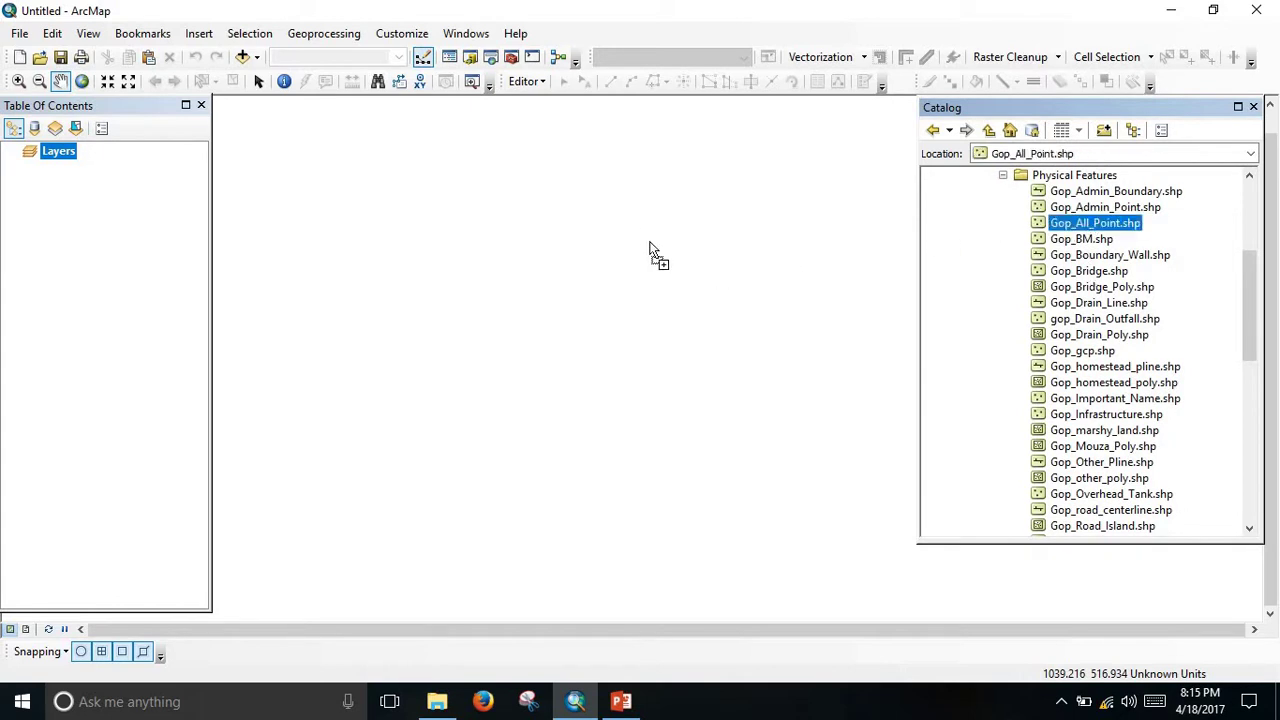
# Step: Hide the Gop_All_Point layer and add Gop_ward_boundary.shp from the Physical Features folder, closing the Catalog
pyautogui.scroll(-9, 1226, 452)
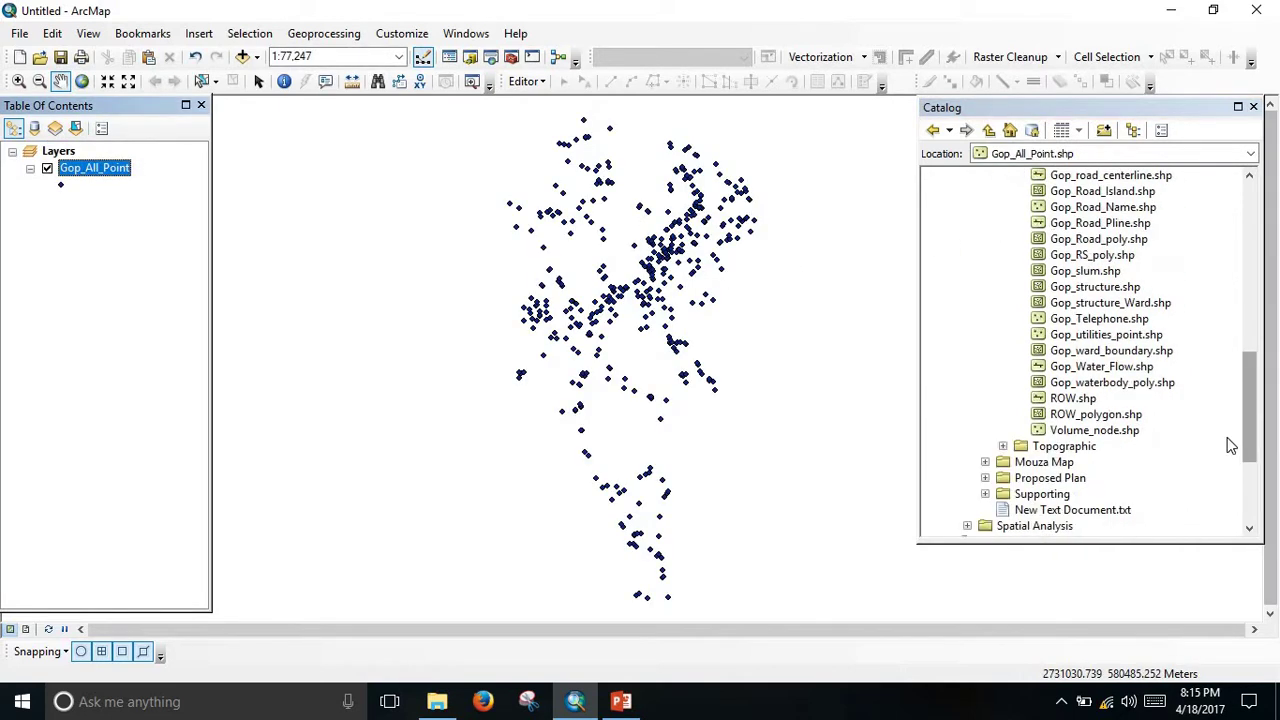
pyautogui.scroll(-1, 1226, 452)
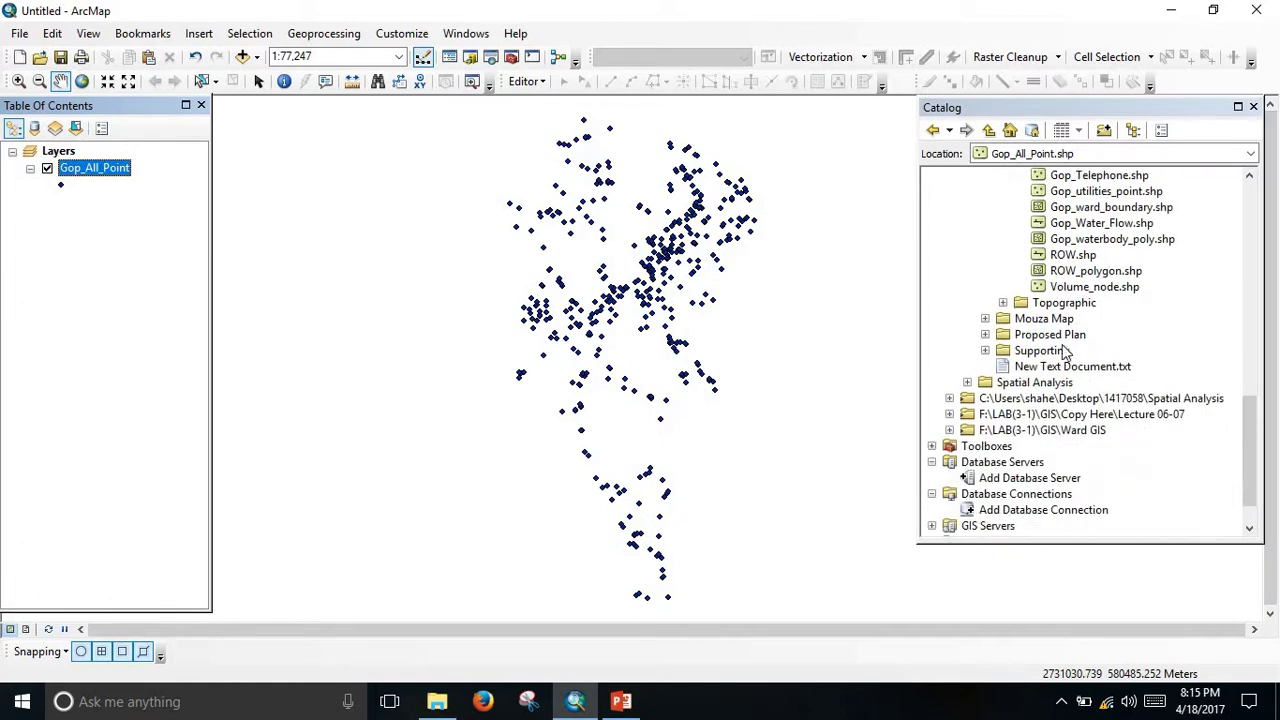
pyautogui.scroll(1, 1070, 337)
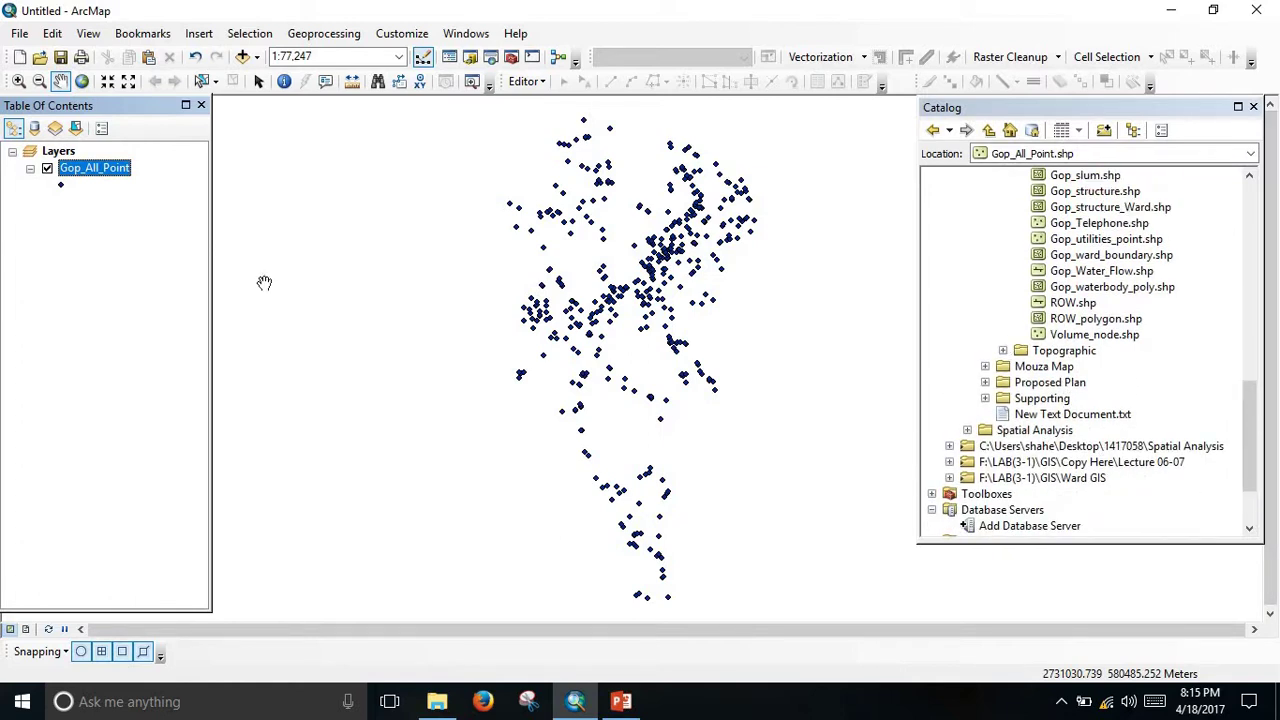
pyautogui.click(47, 169)
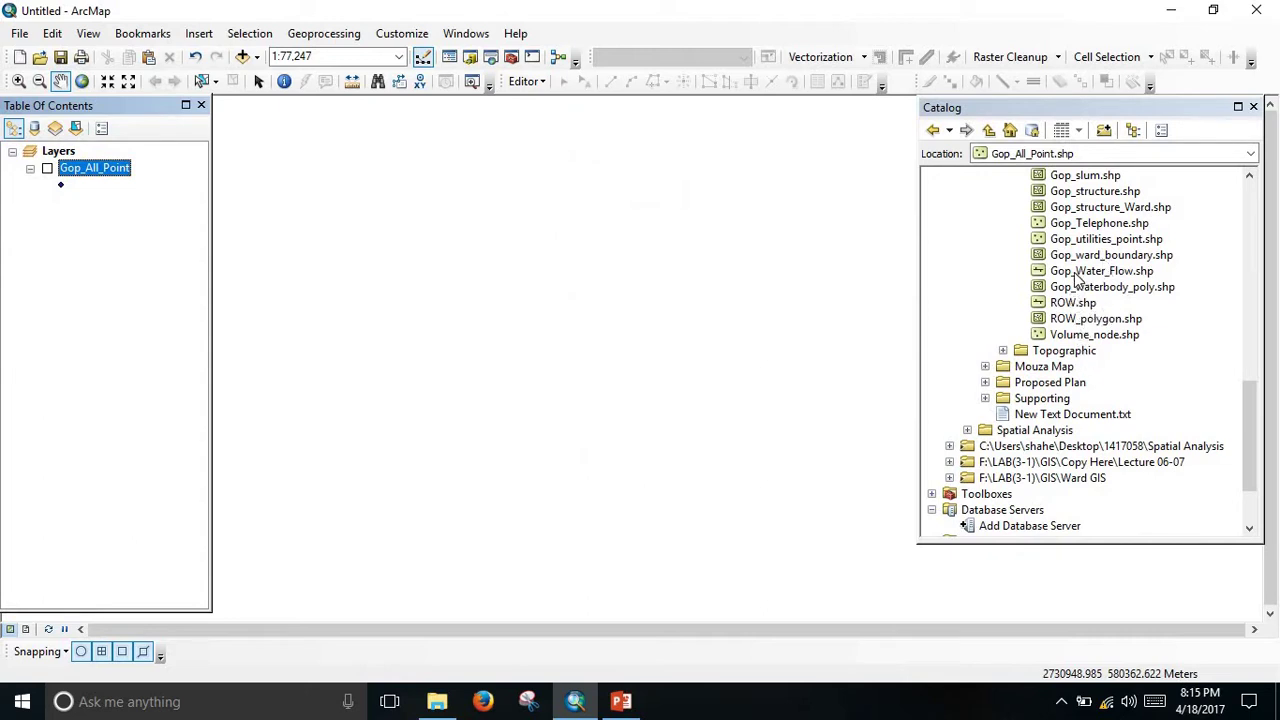
pyautogui.moveTo(1080, 258); pyautogui.dragTo(578, 300)
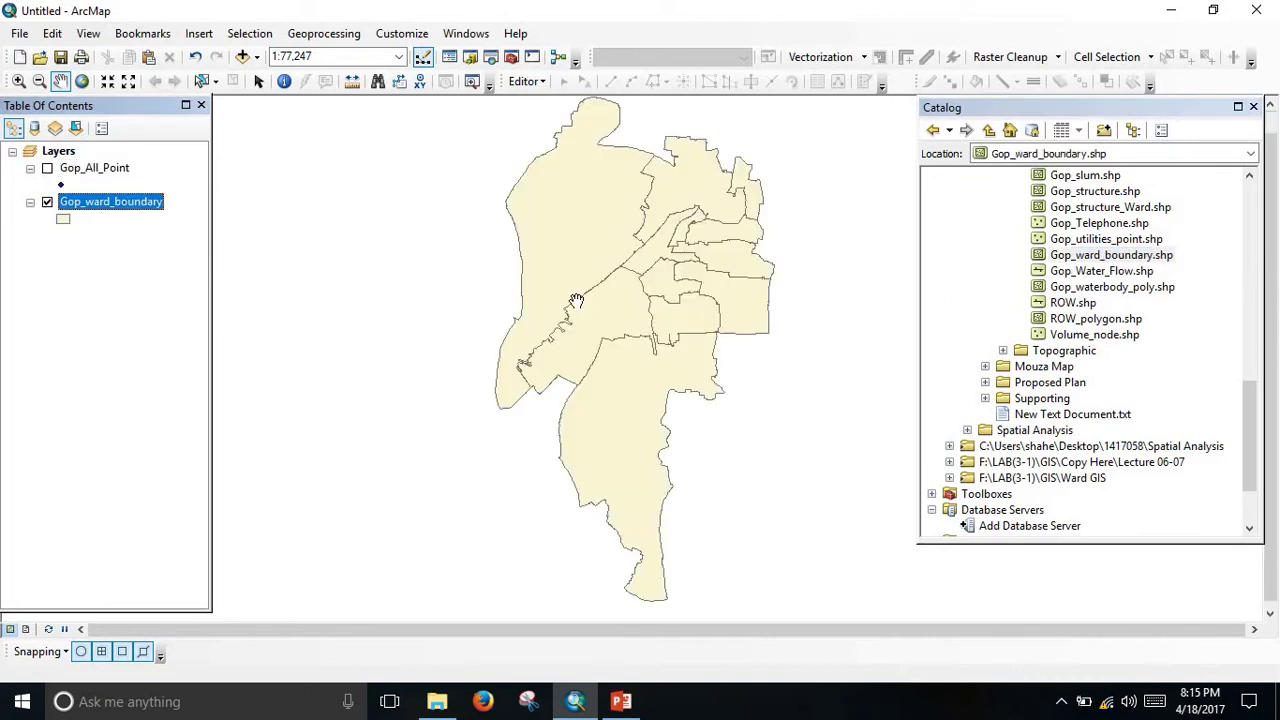
pyautogui.click(1253, 106)
# Step: Start the Dissolve geoprocessing tool with the Gop_ward_boundary layer as its input features
pyautogui.moveTo(670, 187); pyautogui.dragTo(720, 194)
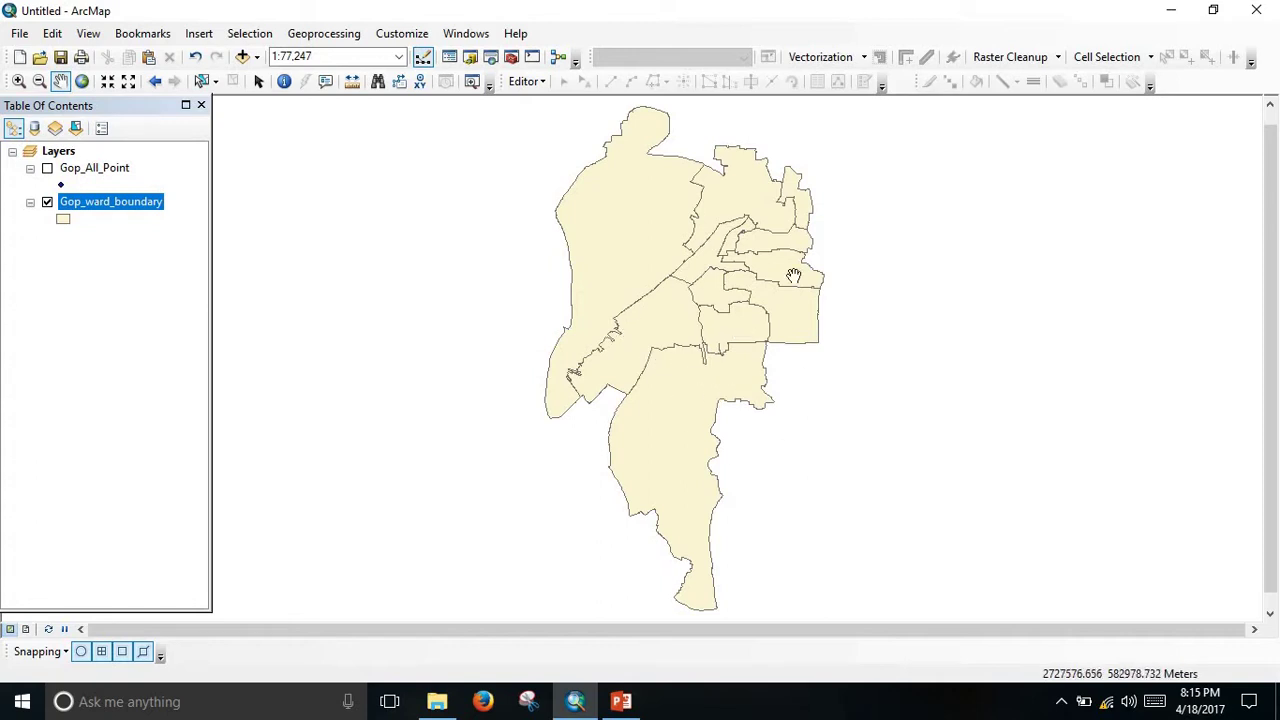
pyautogui.moveTo(695, 277); pyautogui.dragTo(604, 280)
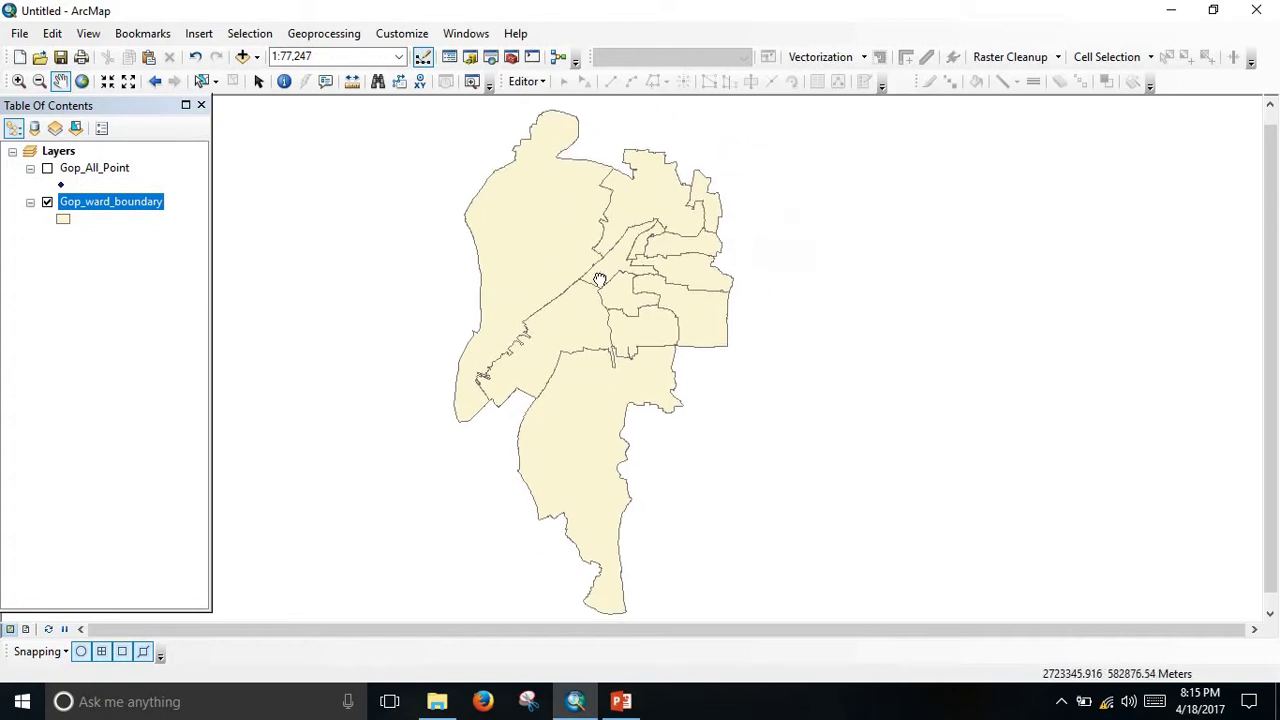
pyautogui.click(326, 38)
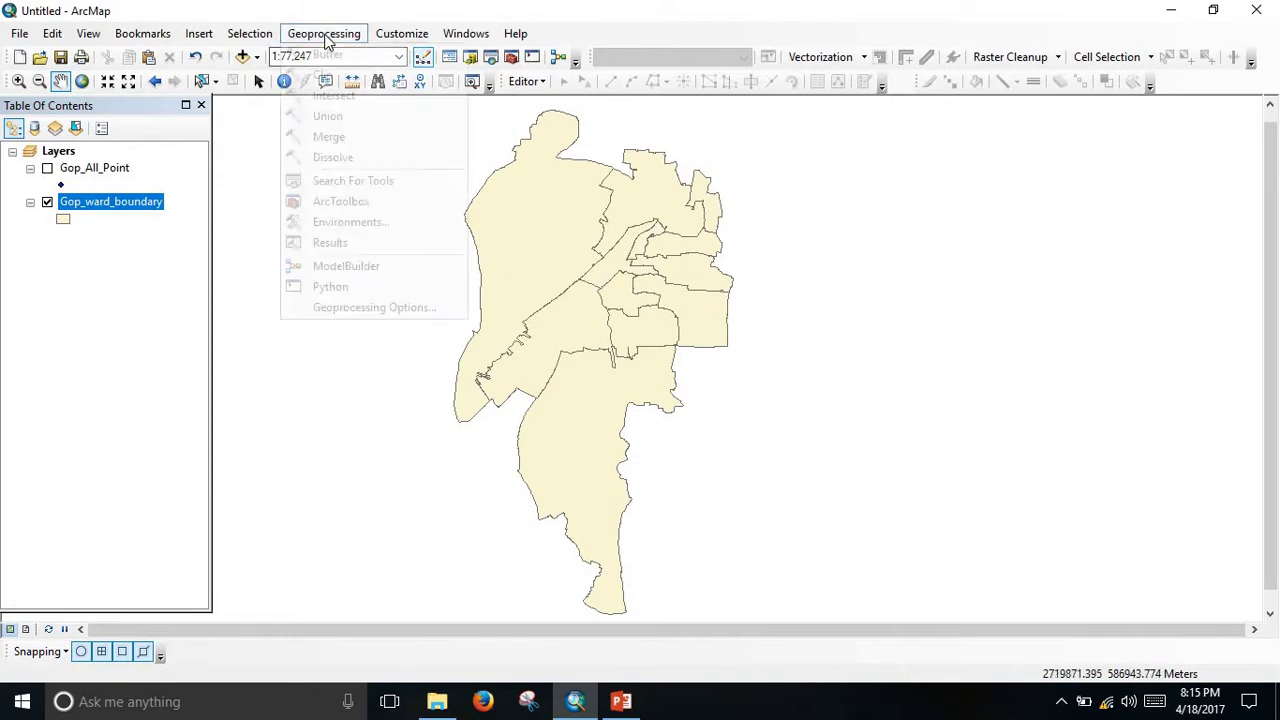
pyautogui.click(334, 160)
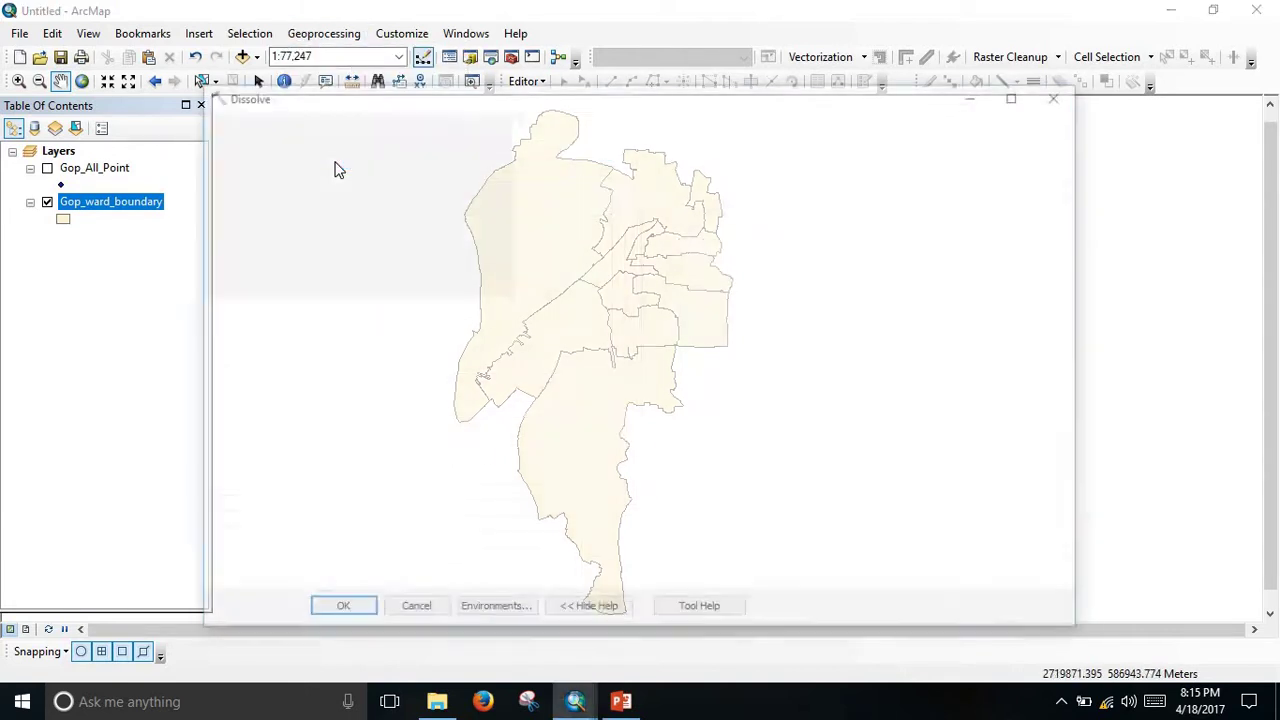
pyautogui.moveTo(512, 95); pyautogui.dragTo(857, 107)
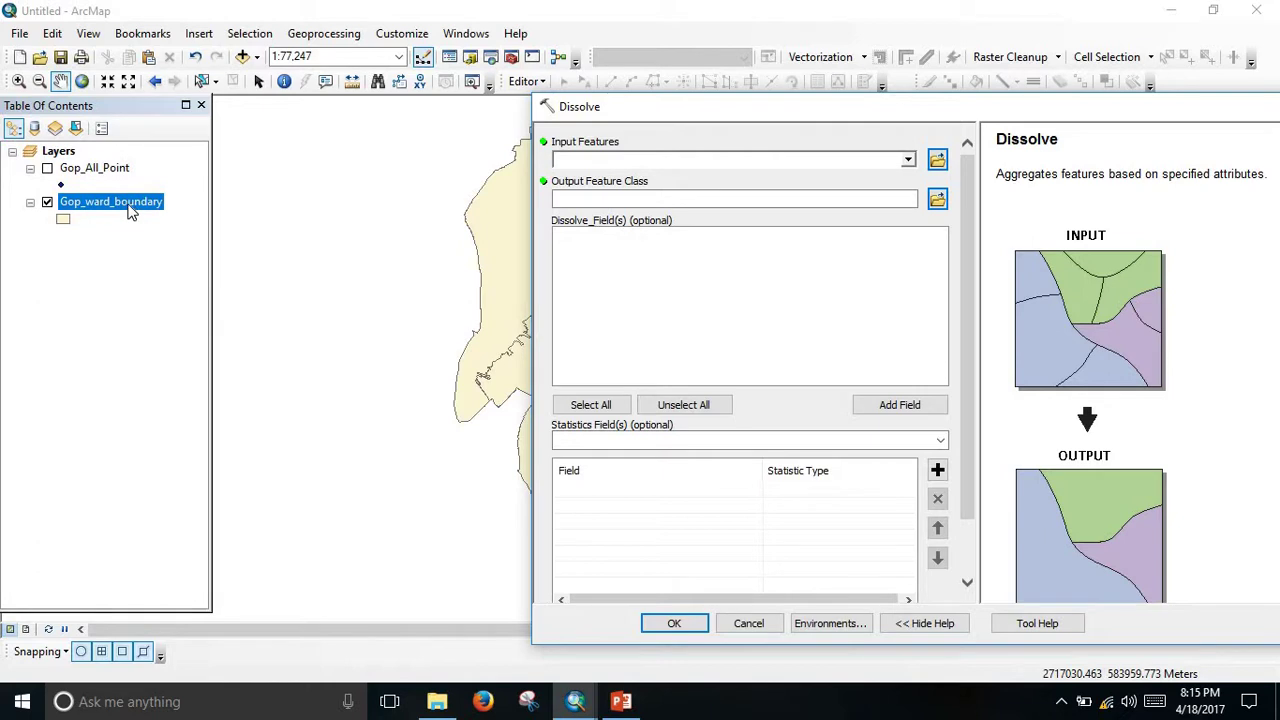
pyautogui.moveTo(117, 215); pyautogui.dragTo(668, 166)
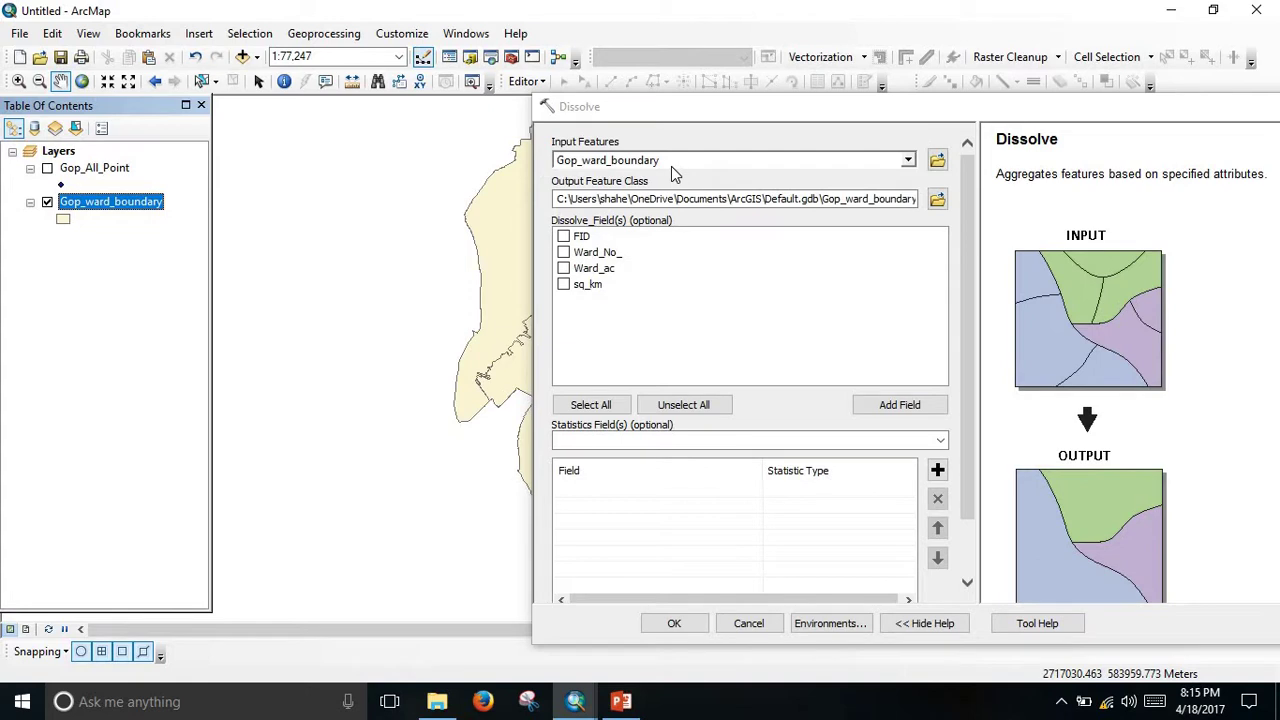
# Step: For the Dissolve output location, create a folder named Sptial Analysis(S_oS_un) in the Desktop folder connection
pyautogui.click(937, 199)
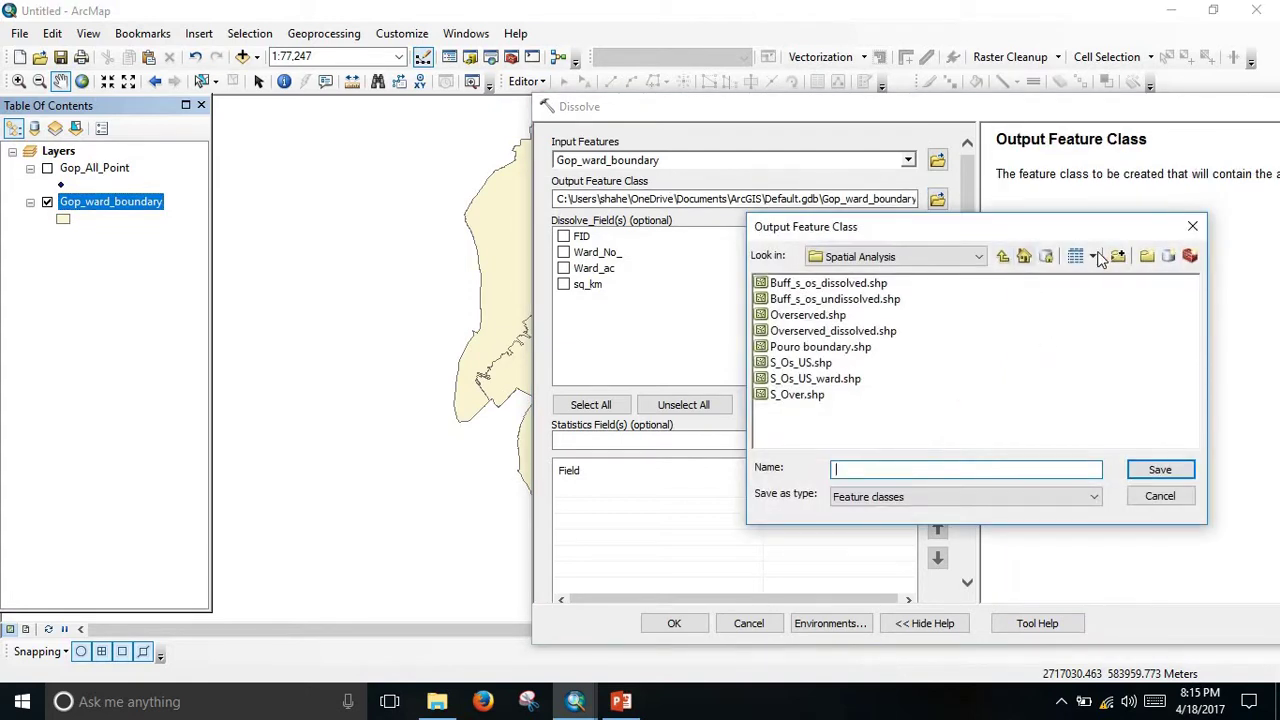
pyautogui.click(979, 257)
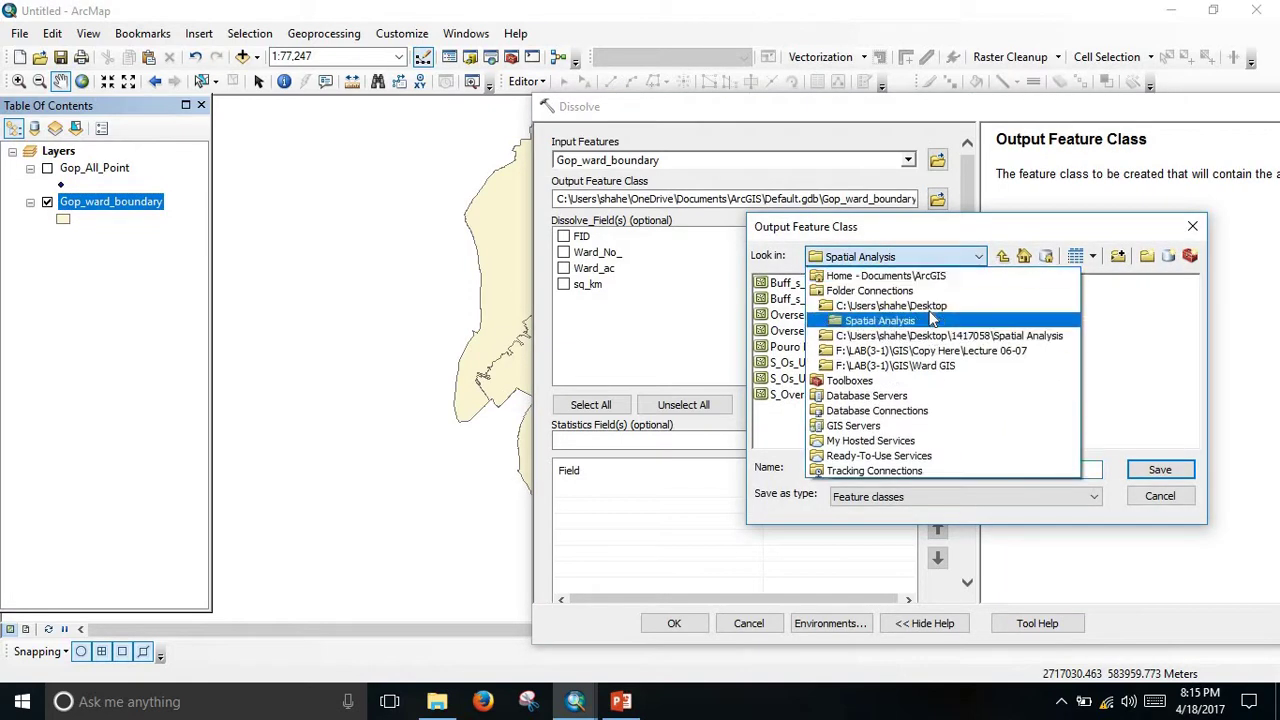
pyautogui.click(910, 300)
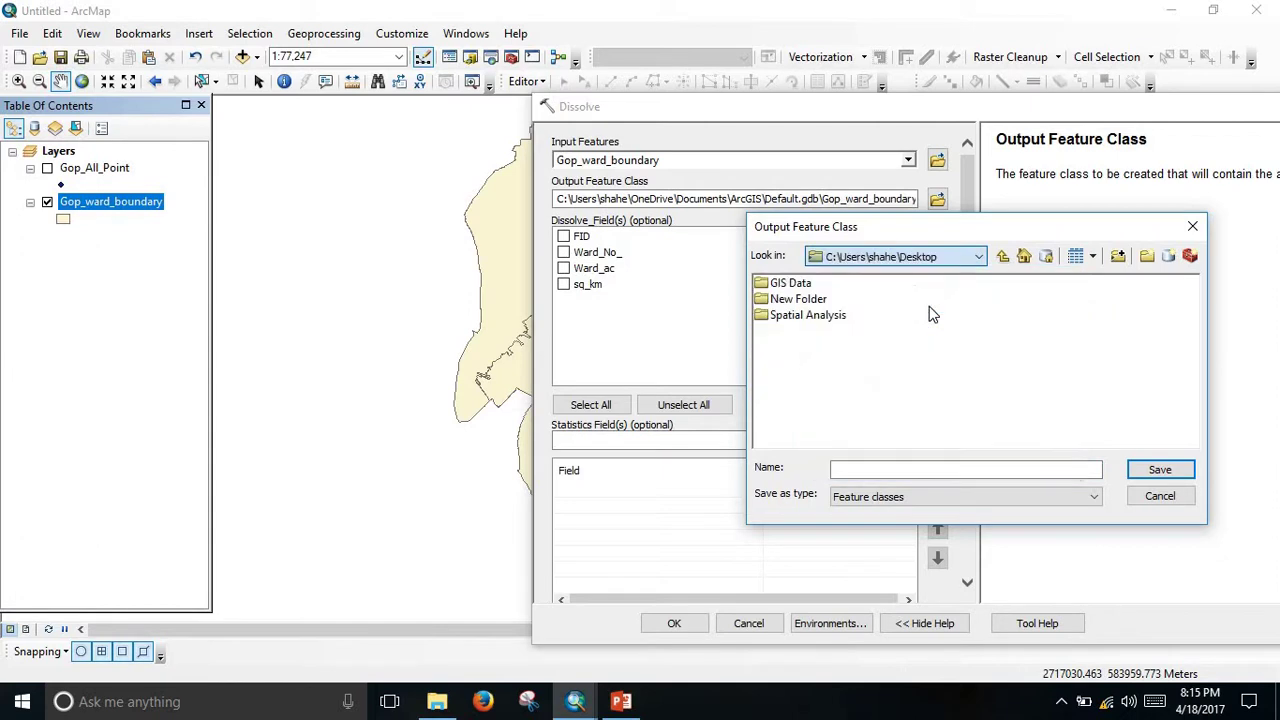
pyautogui.click(1147, 256)
pyautogui.press('BackSpace')
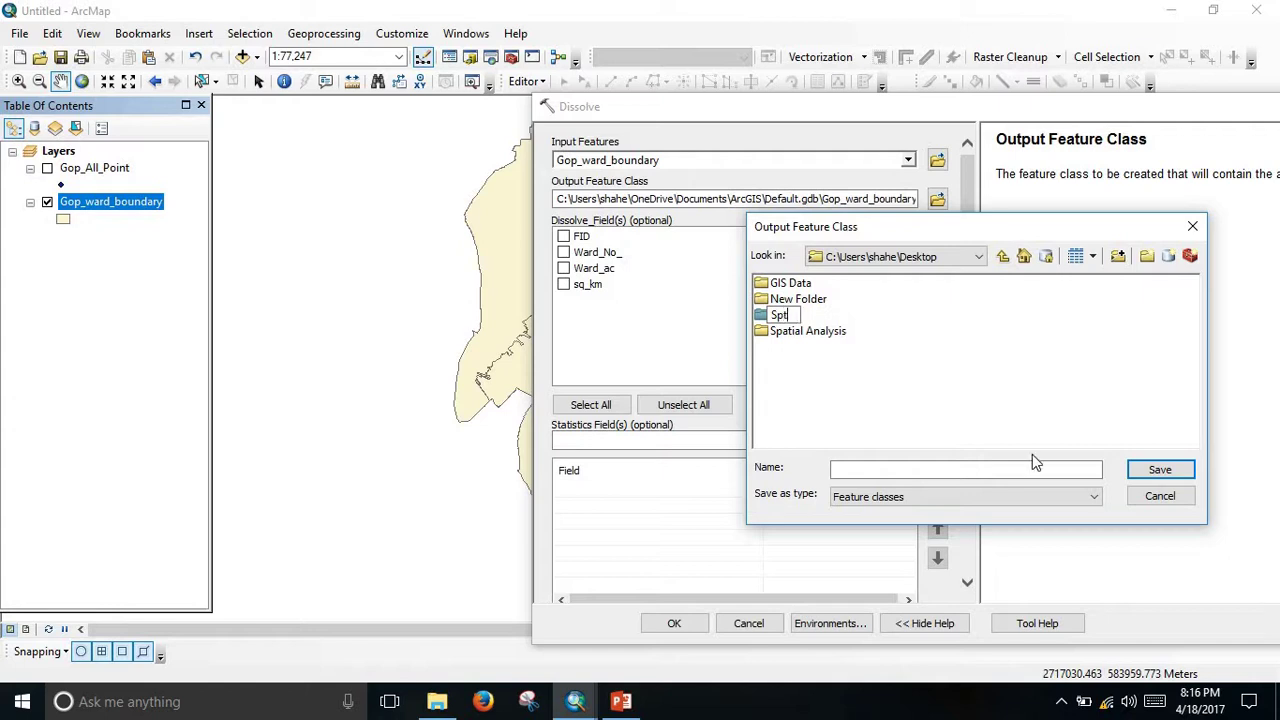
pyautogui.write('Sptial Analysis(')
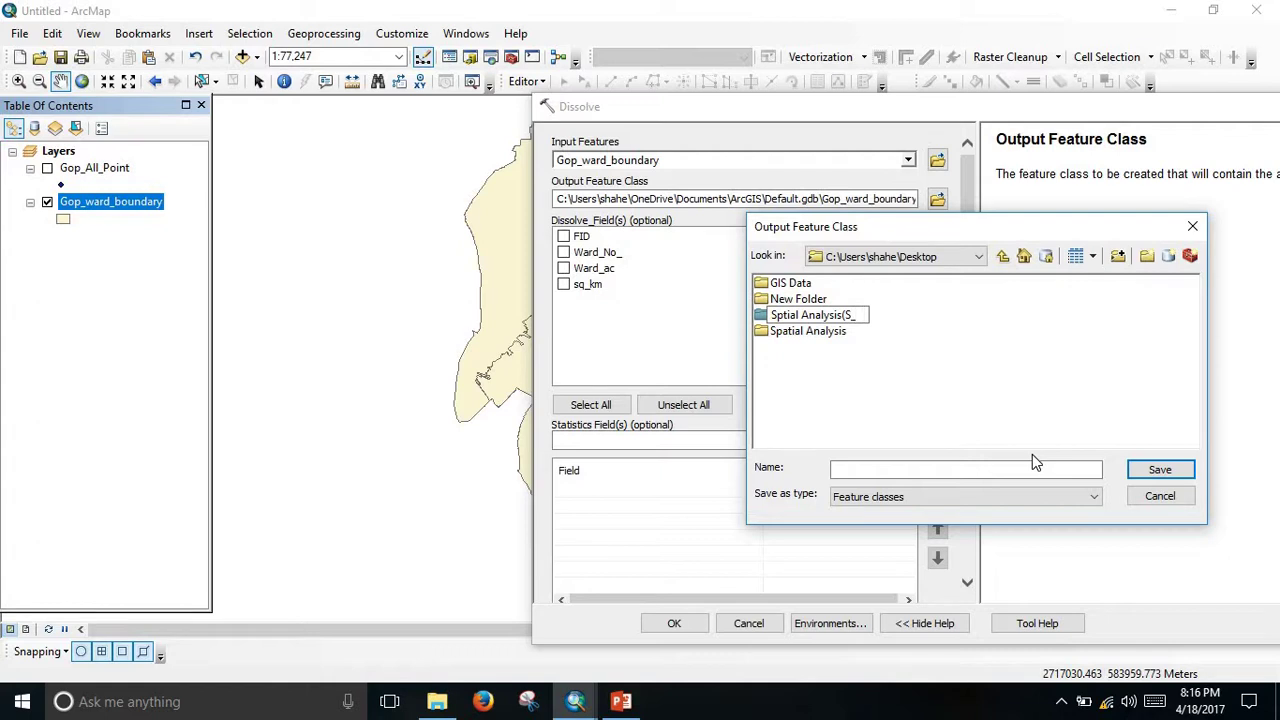
pyautogui.write('S_un)')
pyautogui.click(1166, 470)
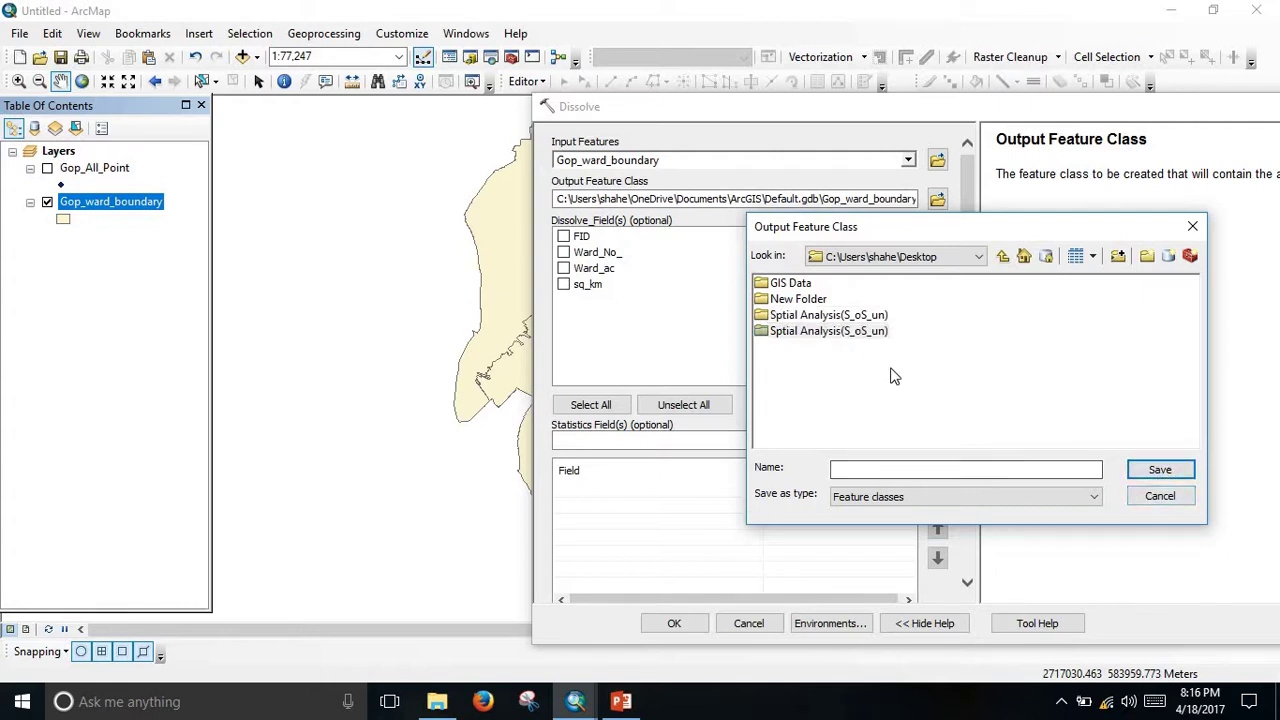
# Step: Save the output feature class as Pouro_boundary in the Sptial Analysis(S_oS_un) folder and run the Dissolve
pyautogui.doubleClick(843, 320)
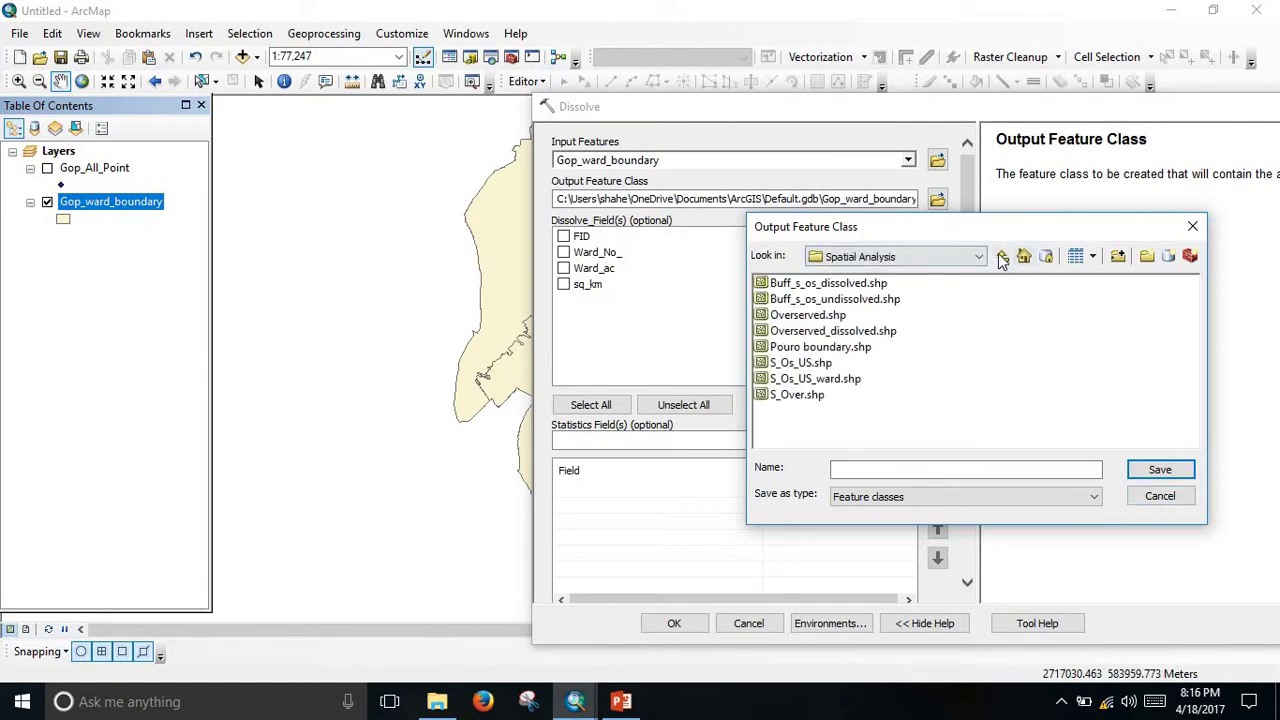
pyautogui.click(1002, 256)
pyautogui.doubleClick(852, 333)
pyautogui.click(968, 470)
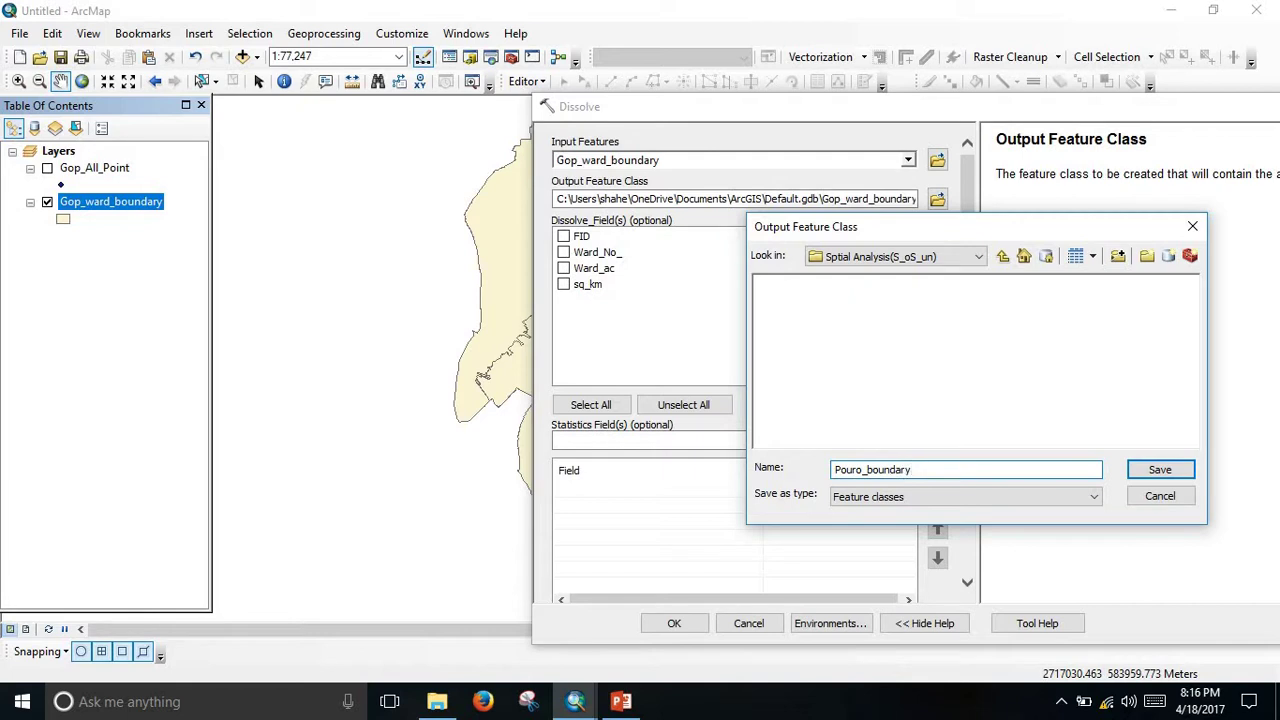
pyautogui.click(1158, 469)
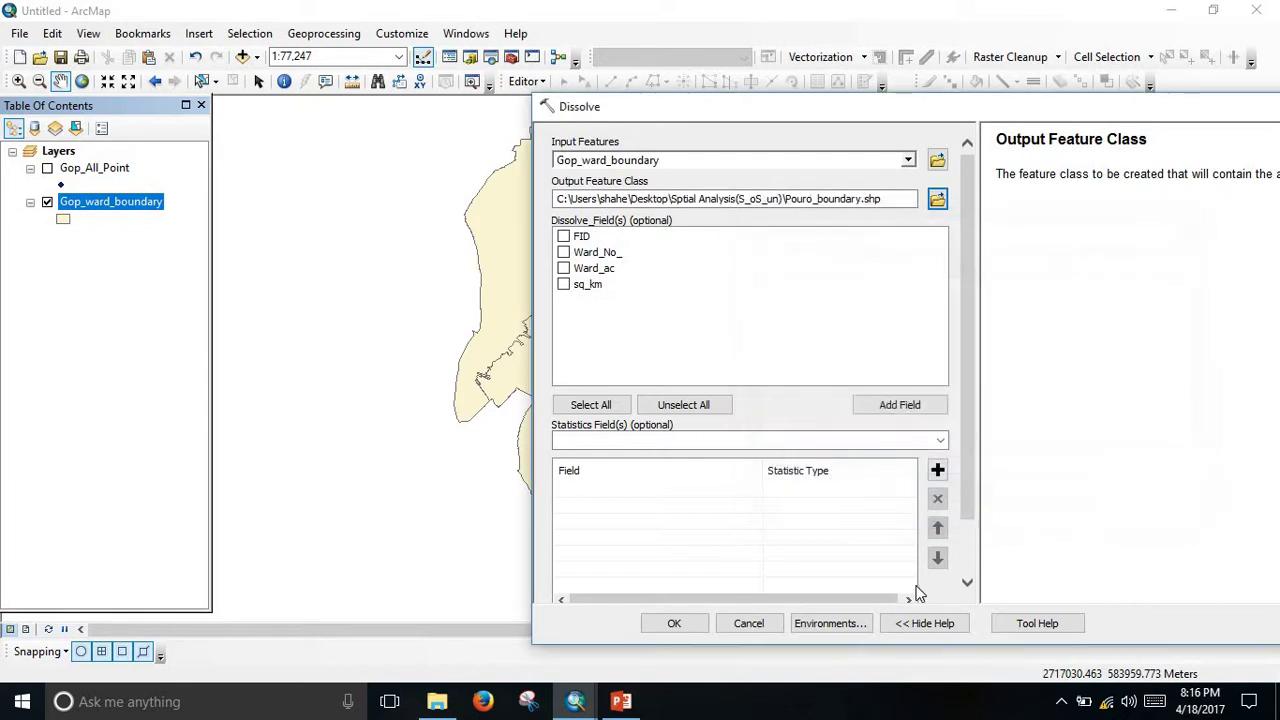
pyautogui.click(672, 625)
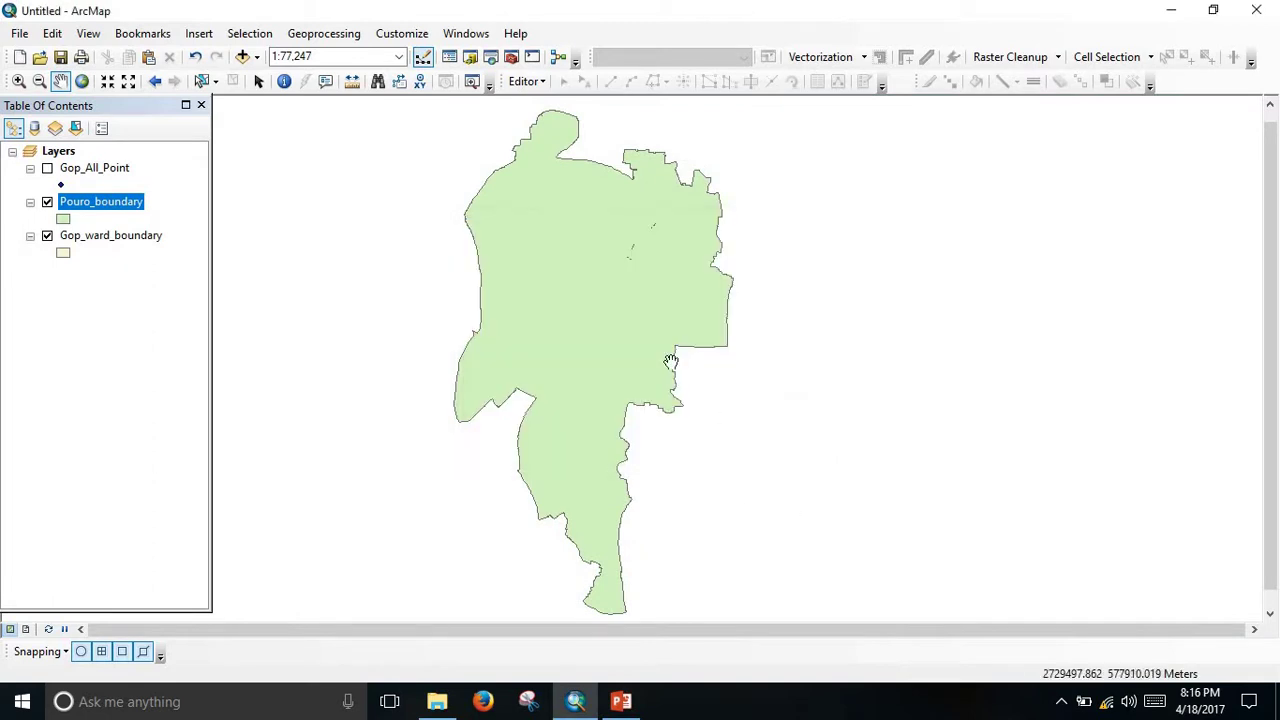
# Step: Start an edit session on the Pouro_boundary layer
pyautogui.scroll(-4, 634, 211)
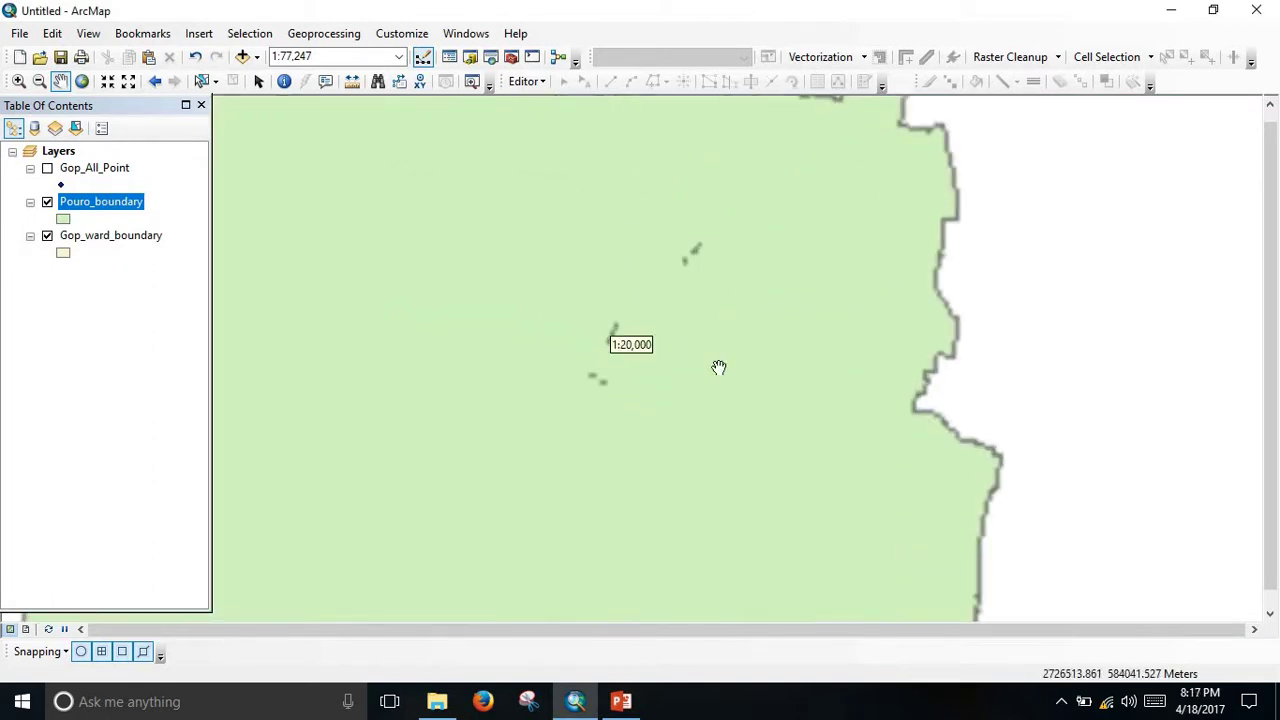
pyautogui.scroll(-2, 600, 320)
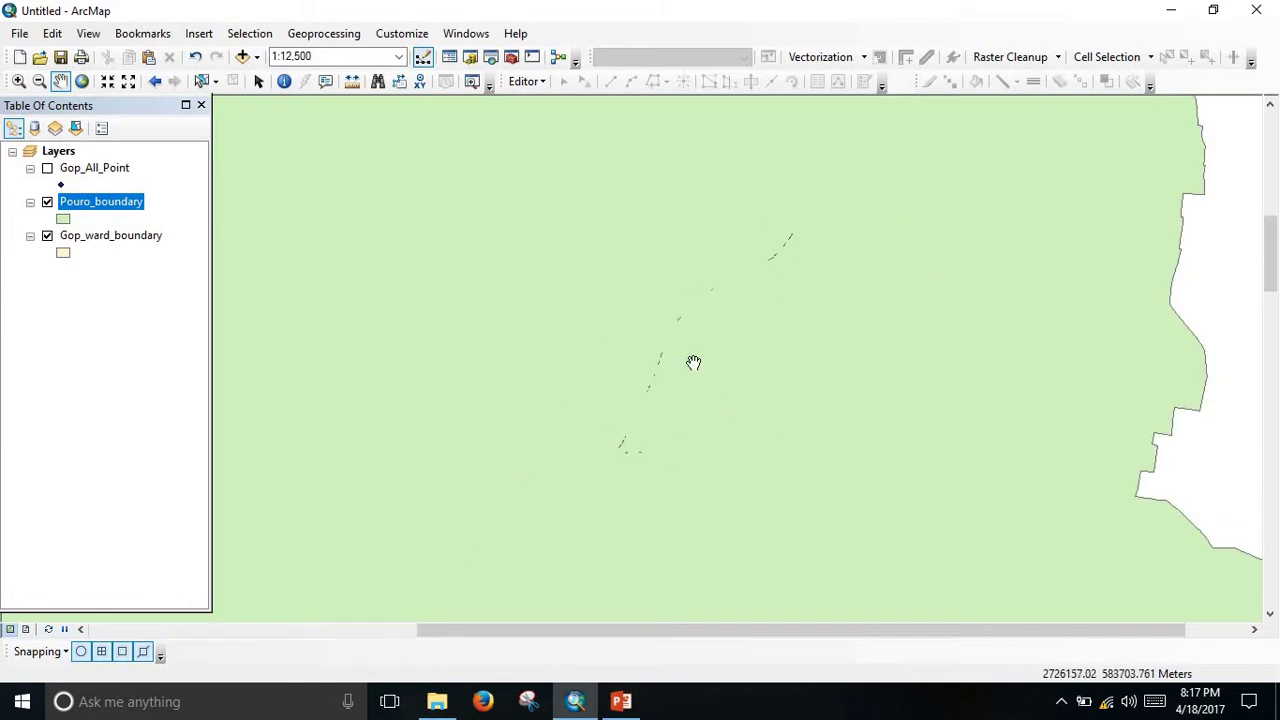
pyautogui.click(537, 81)
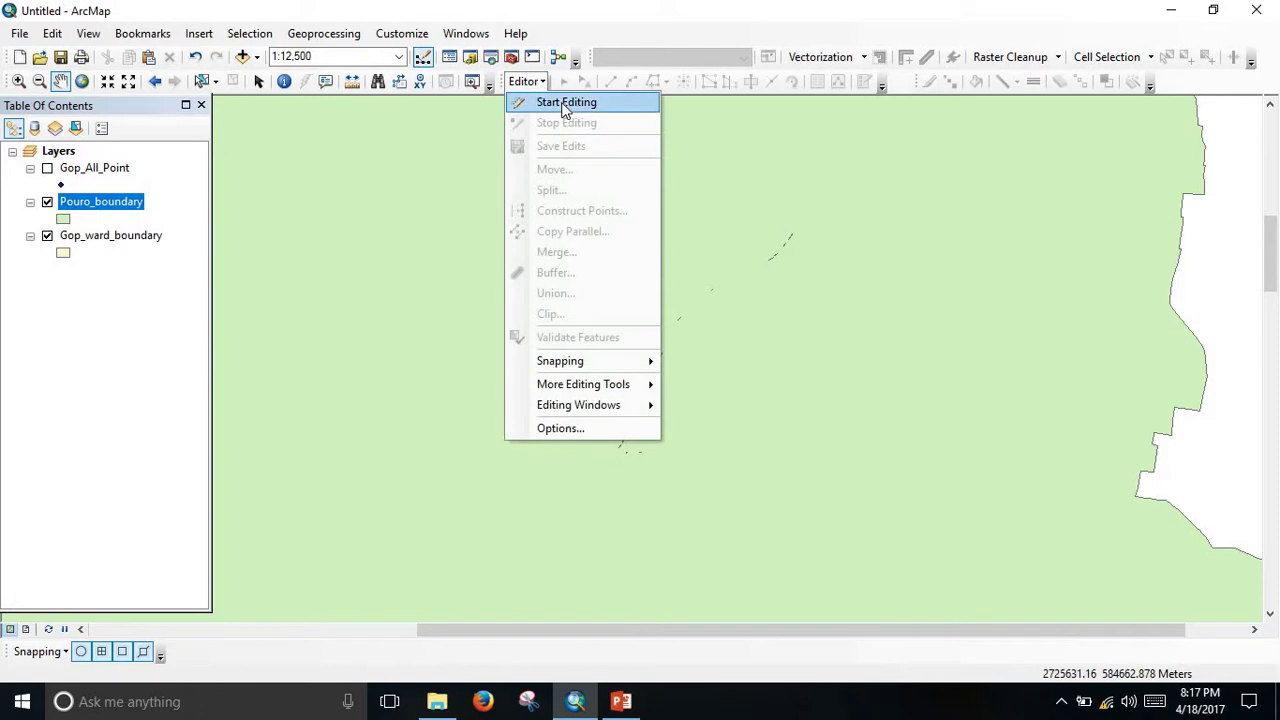
pyautogui.click(566, 104)
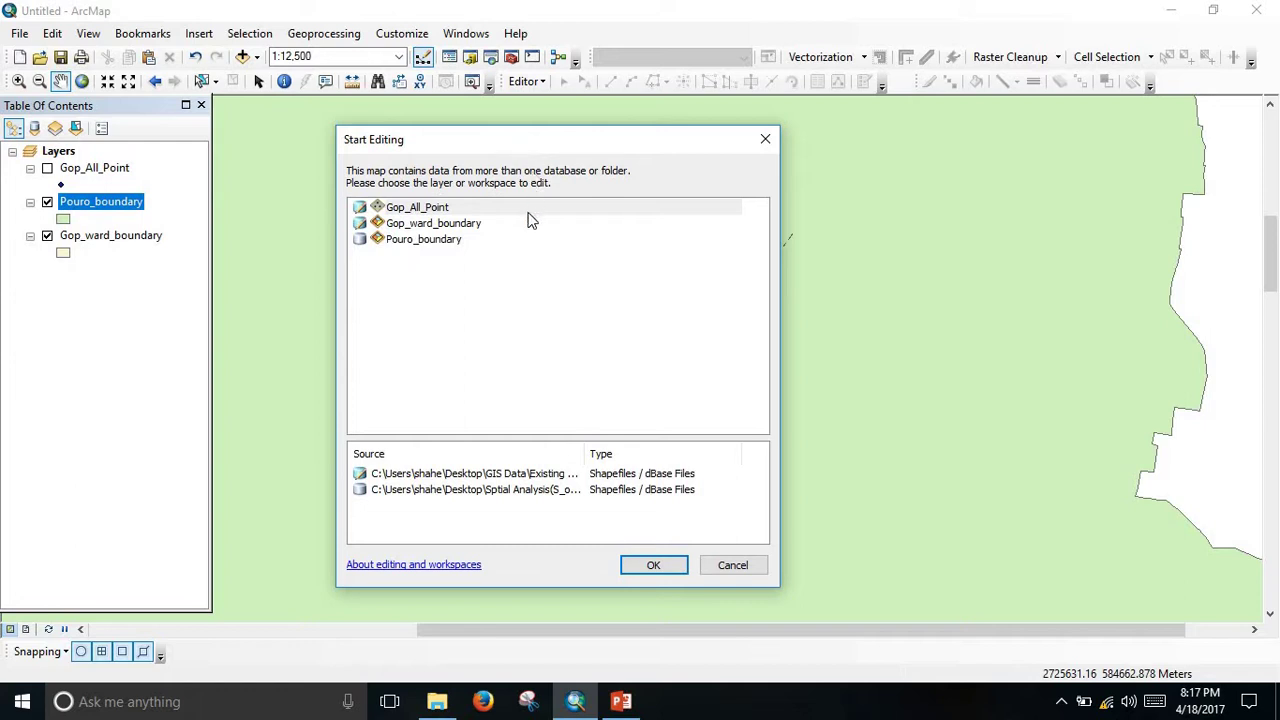
pyautogui.click(432, 243)
pyautogui.click(657, 566)
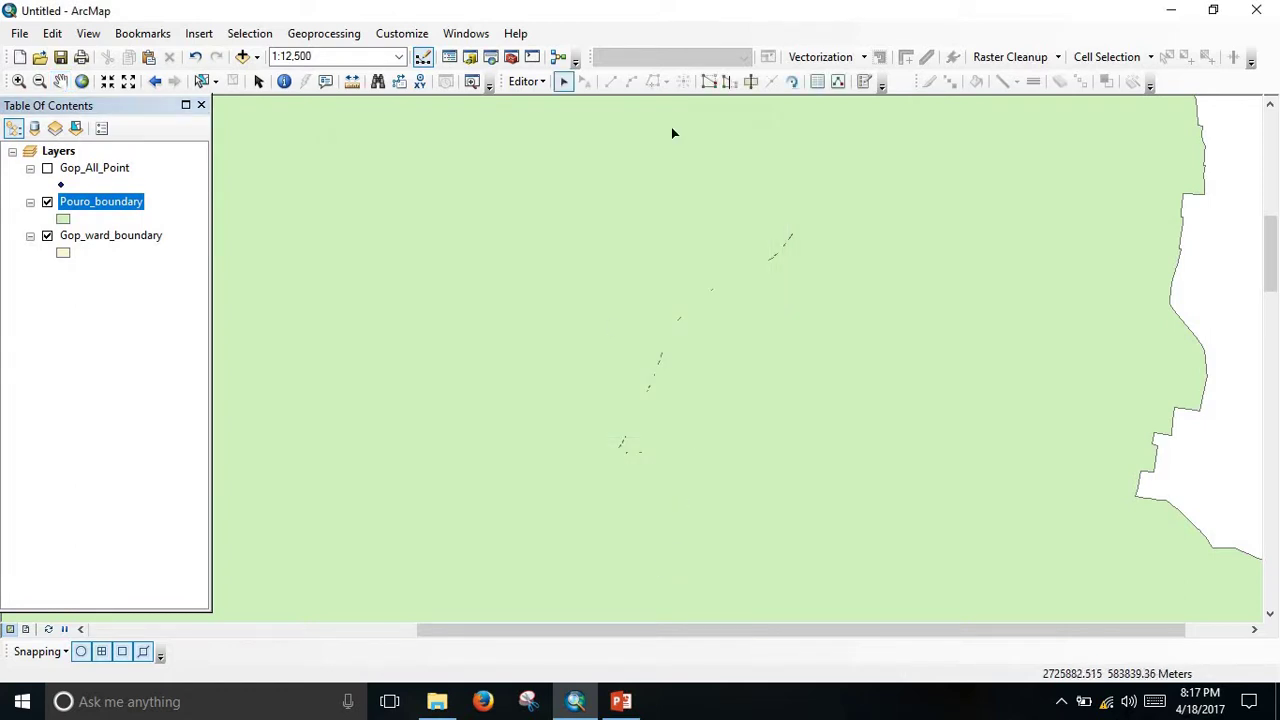
# Step: Select the dissolved Pouro_boundary polygon and open its vertices for editing
pyautogui.click(710, 83)
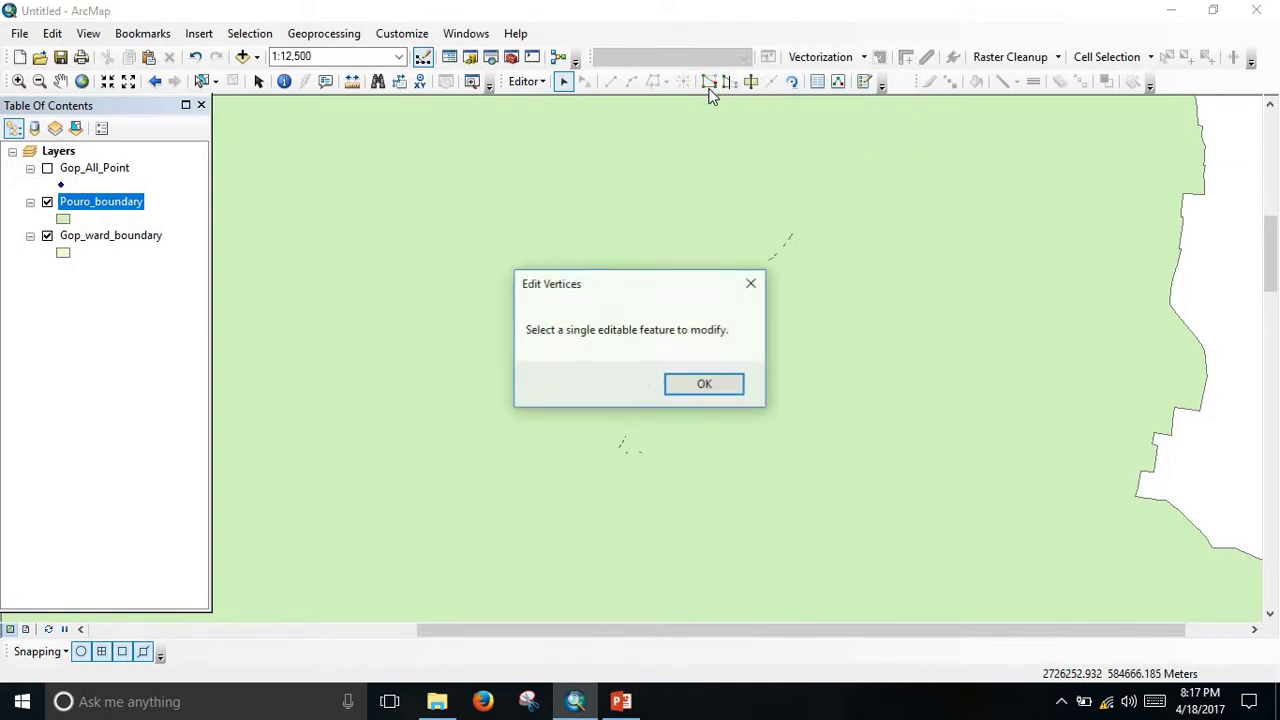
pyautogui.click(704, 384)
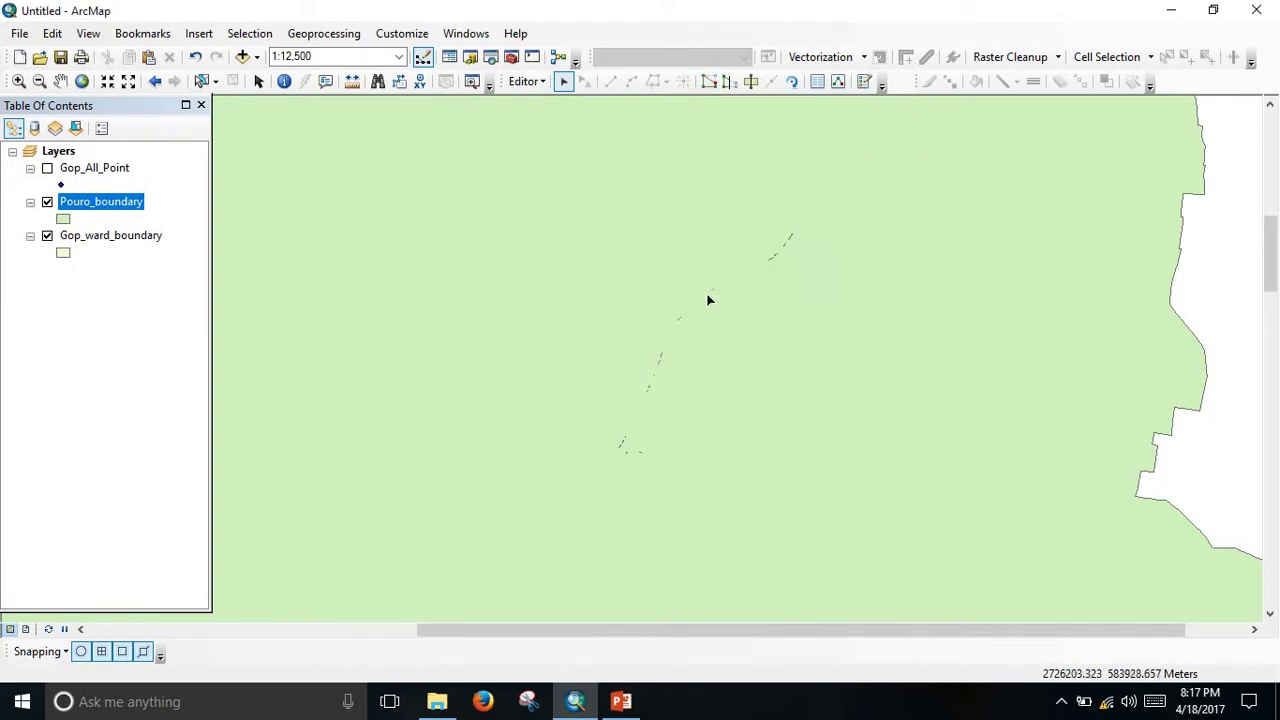
pyautogui.click(258, 81)
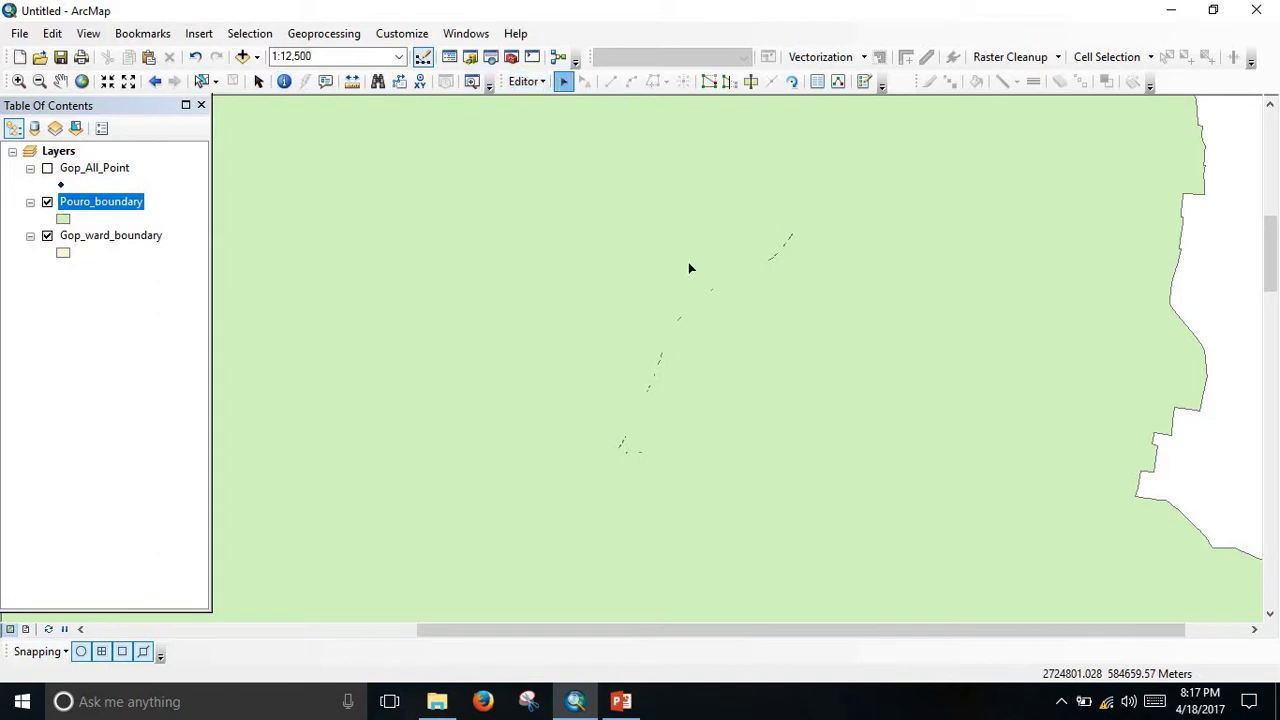
pyautogui.doubleClick(775, 263)
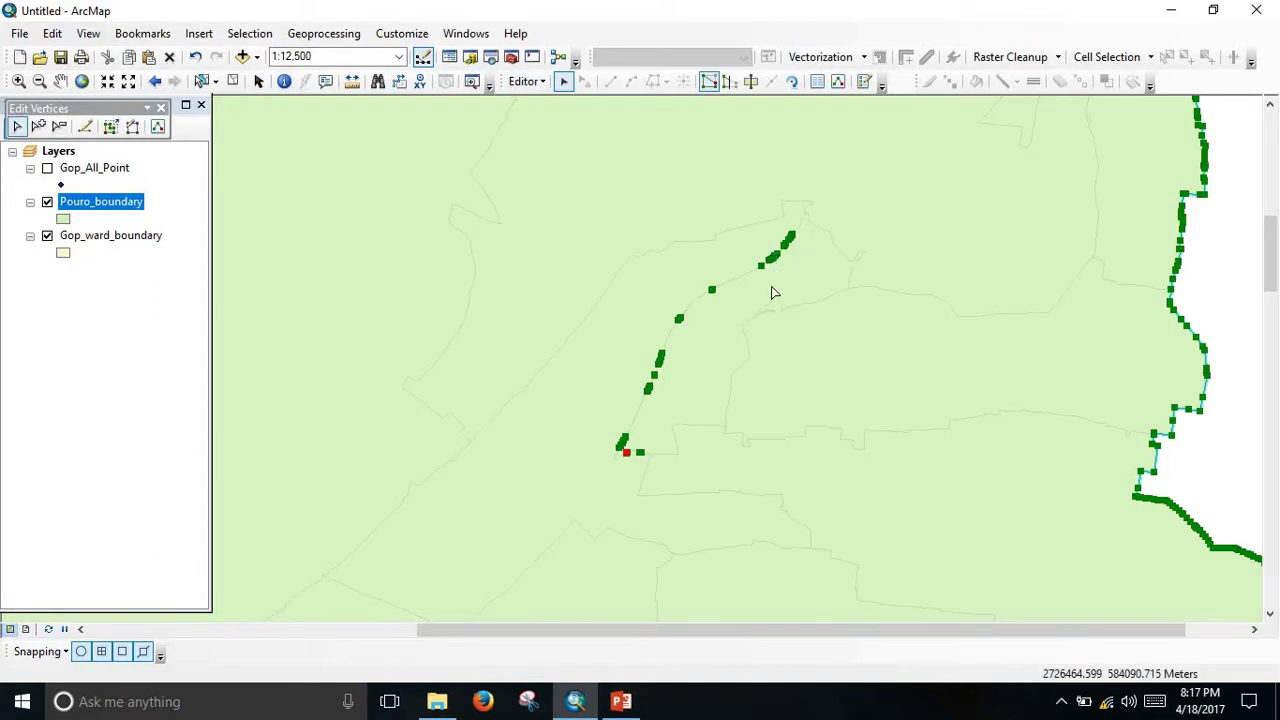
# Step: Delete the vertices of the stray sliver gaps inside the Pouro_boundary polygon, keeping the outer boundary's vertices
pyautogui.click(57, 128)
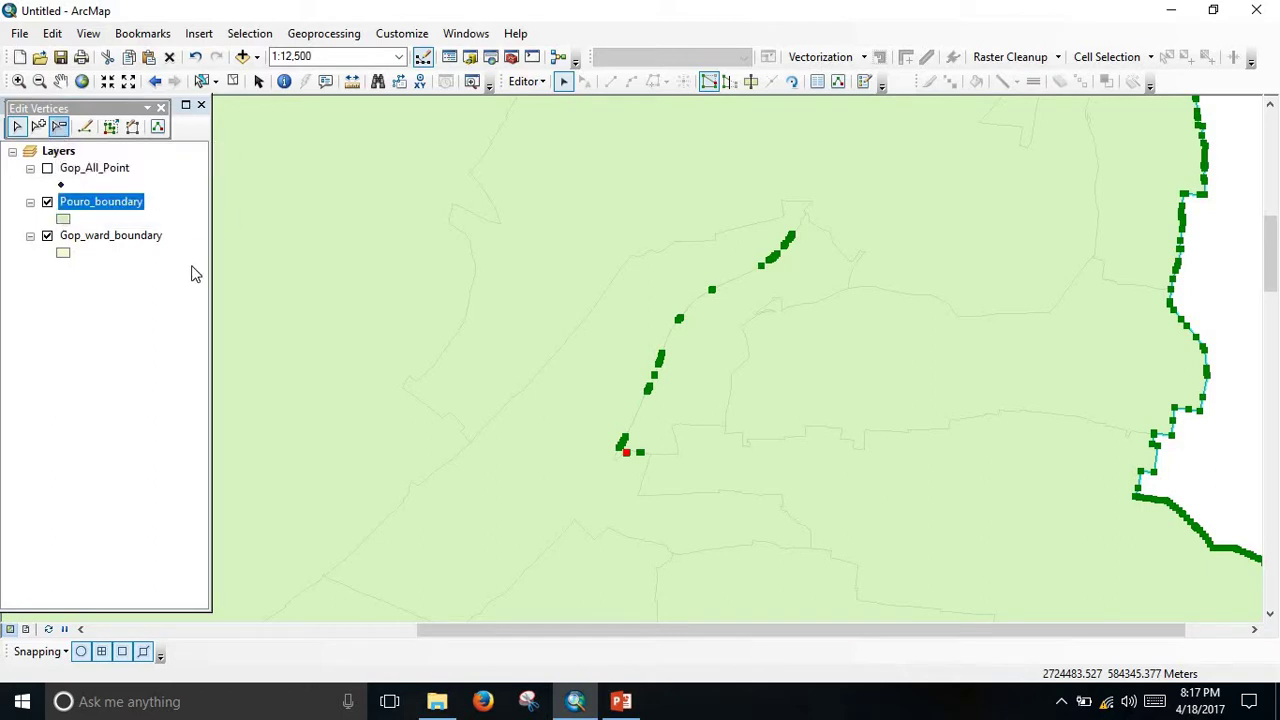
pyautogui.moveTo(670, 553); pyautogui.dragTo(857, 206)
pyautogui.moveTo(564, 550); pyautogui.dragTo(750, 328)
pyautogui.scroll(1, 663, 403)
pyautogui.scroll(-2, 723, 437)
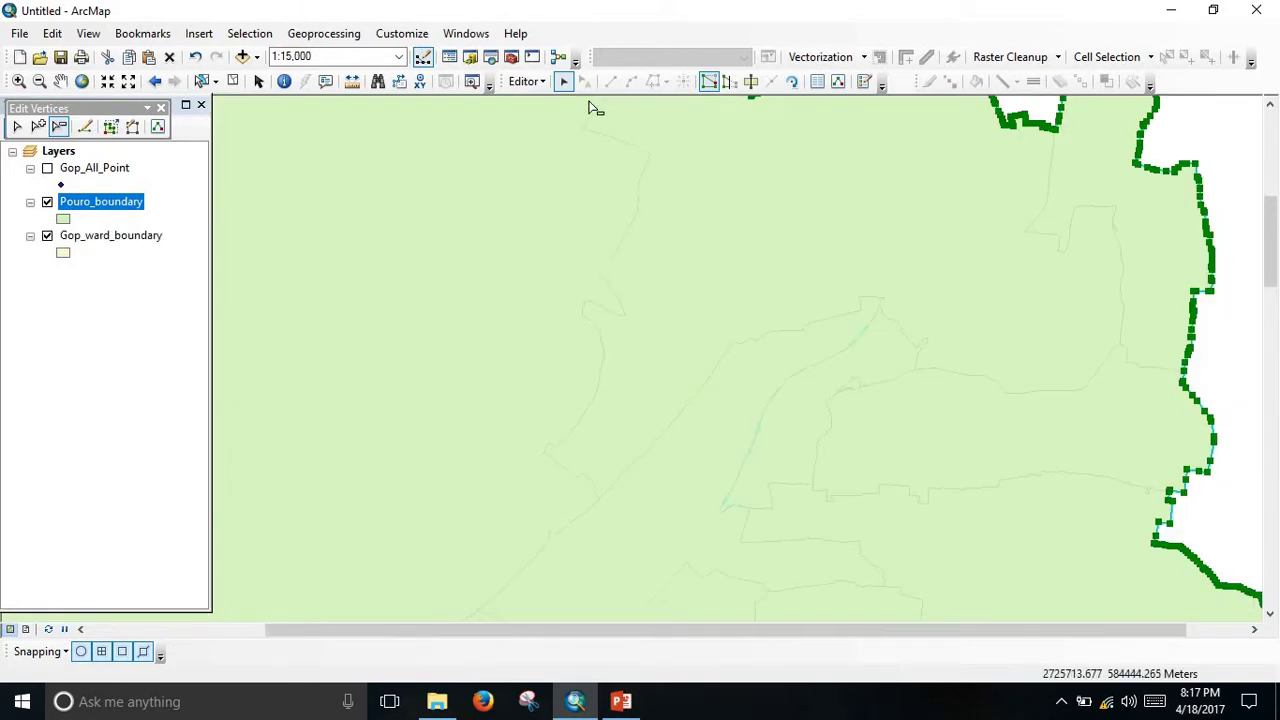
# Step: Save the edits to the Pouro_boundary polygon and stop the edit session
pyautogui.click(538, 83)
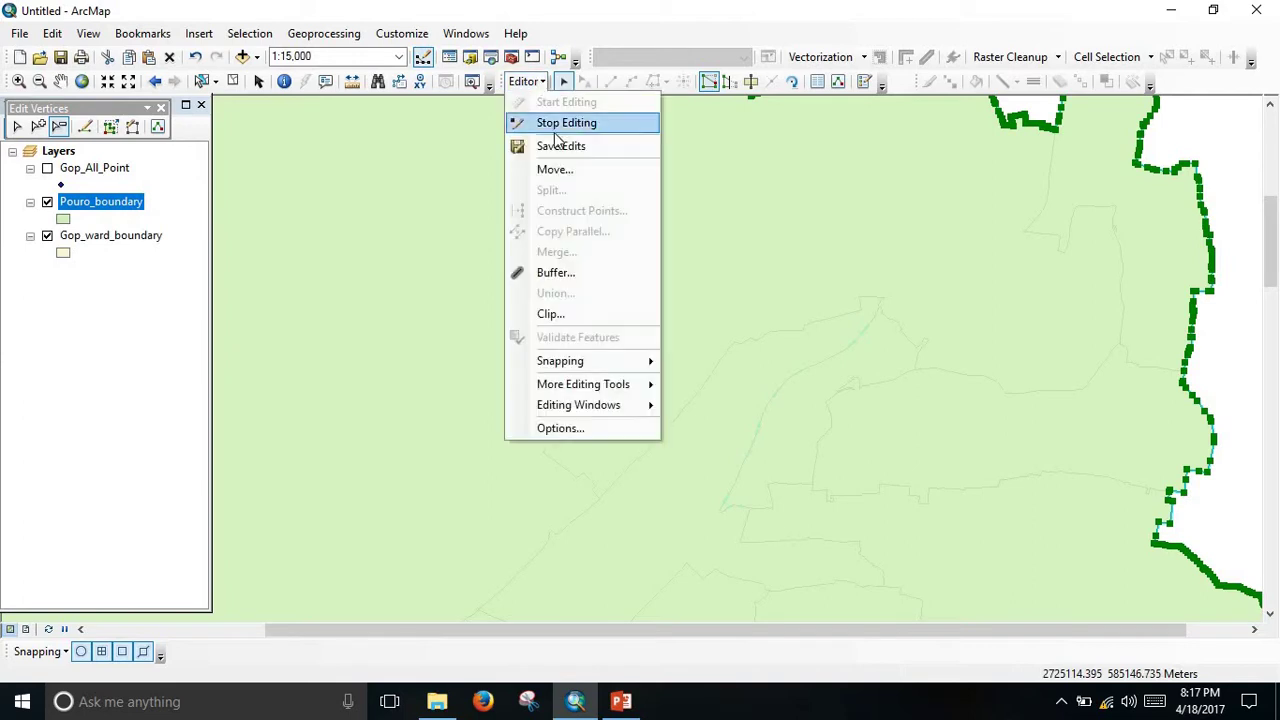
pyautogui.click(554, 143)
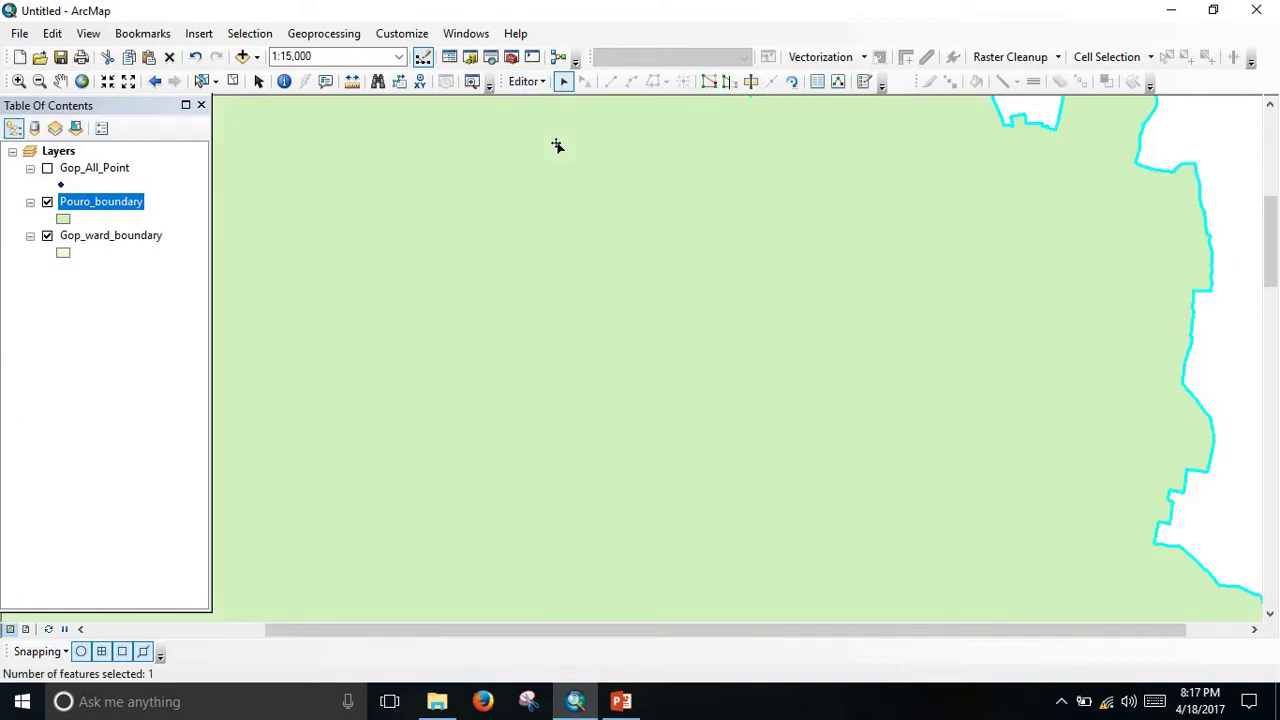
pyautogui.click(525, 81)
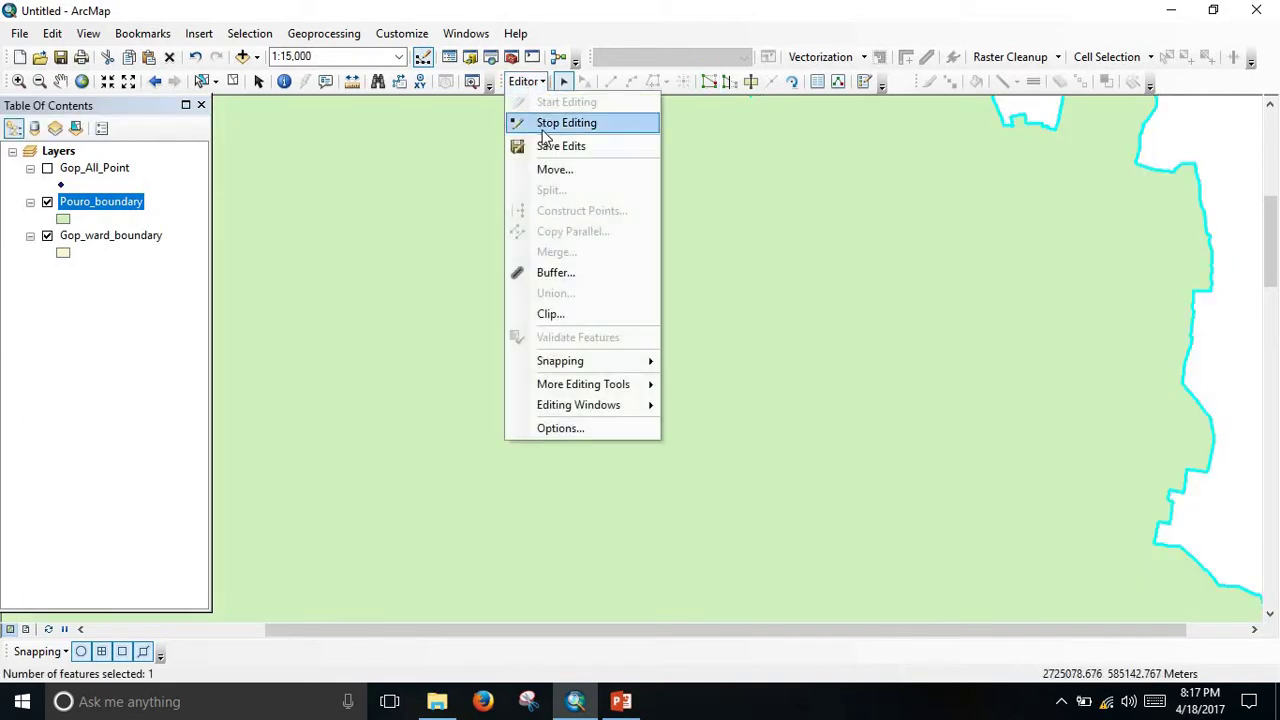
pyautogui.click(548, 146)
pyautogui.click(525, 81)
pyautogui.click(548, 126)
pyautogui.scroll(-3, 700, 440)
pyautogui.scroll(5, 720, 432)
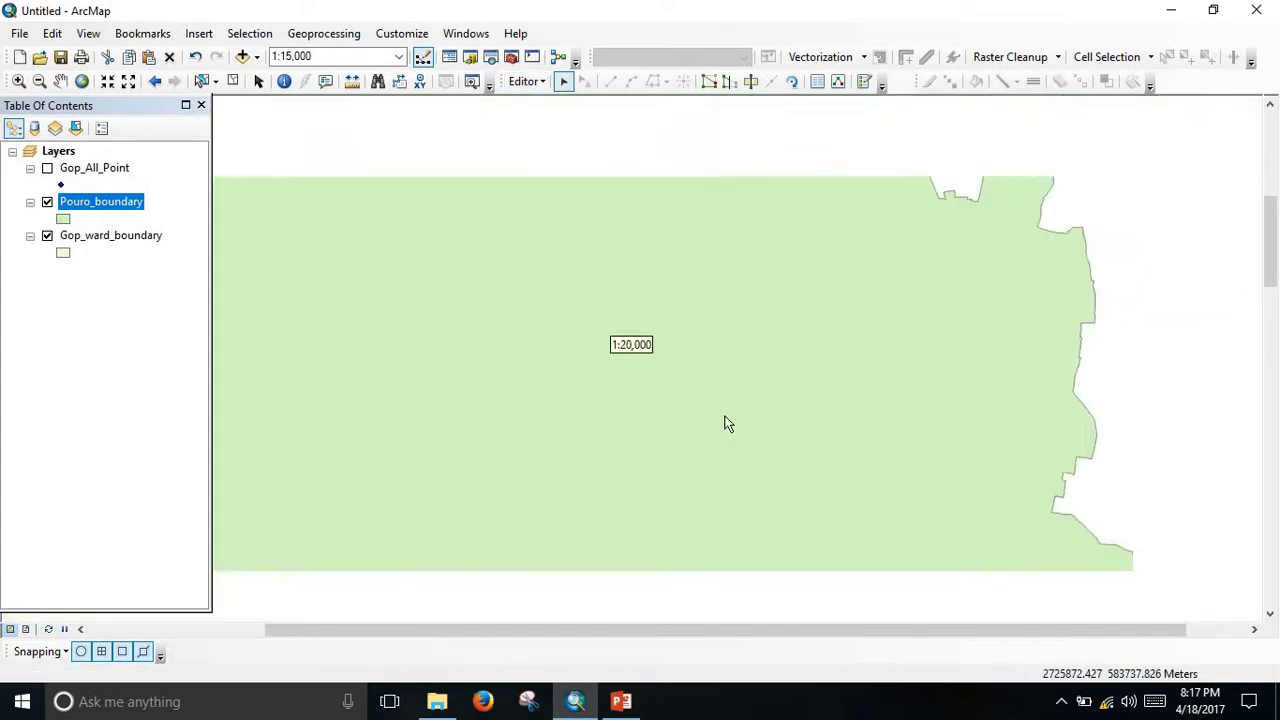
pyautogui.scroll(3, 735, 415)
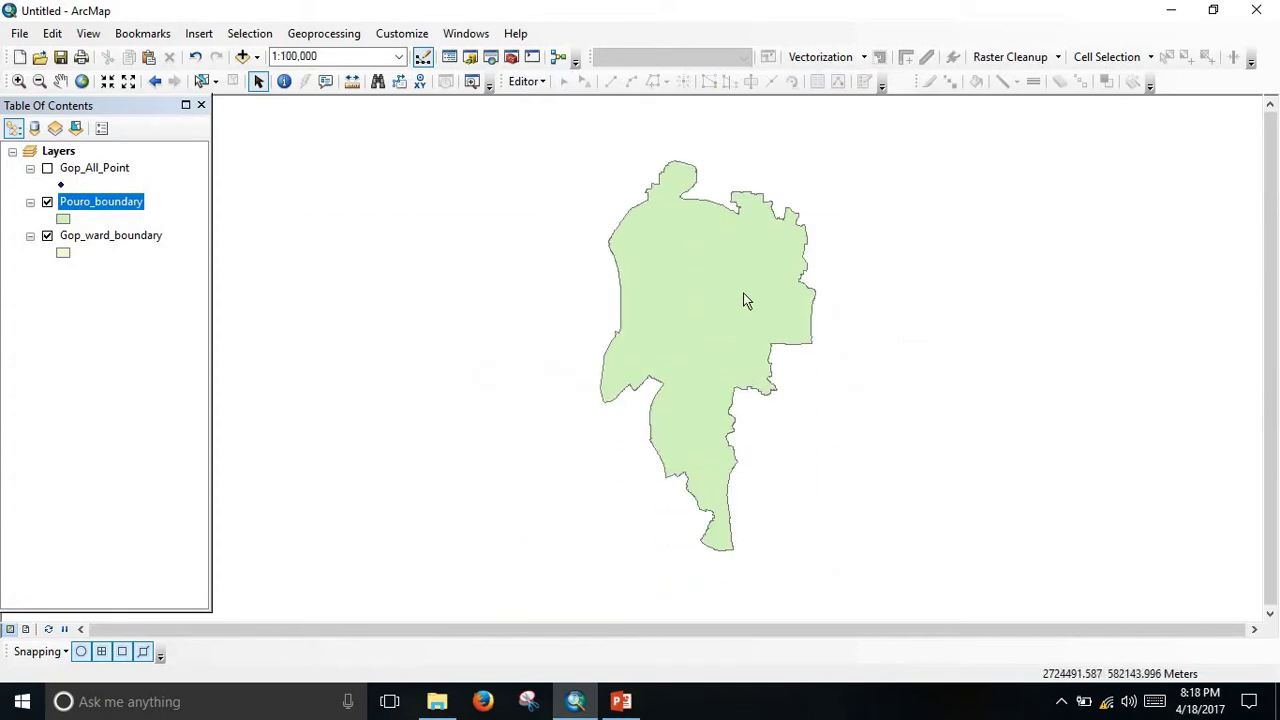
pyautogui.scroll(-2, 757, 287)
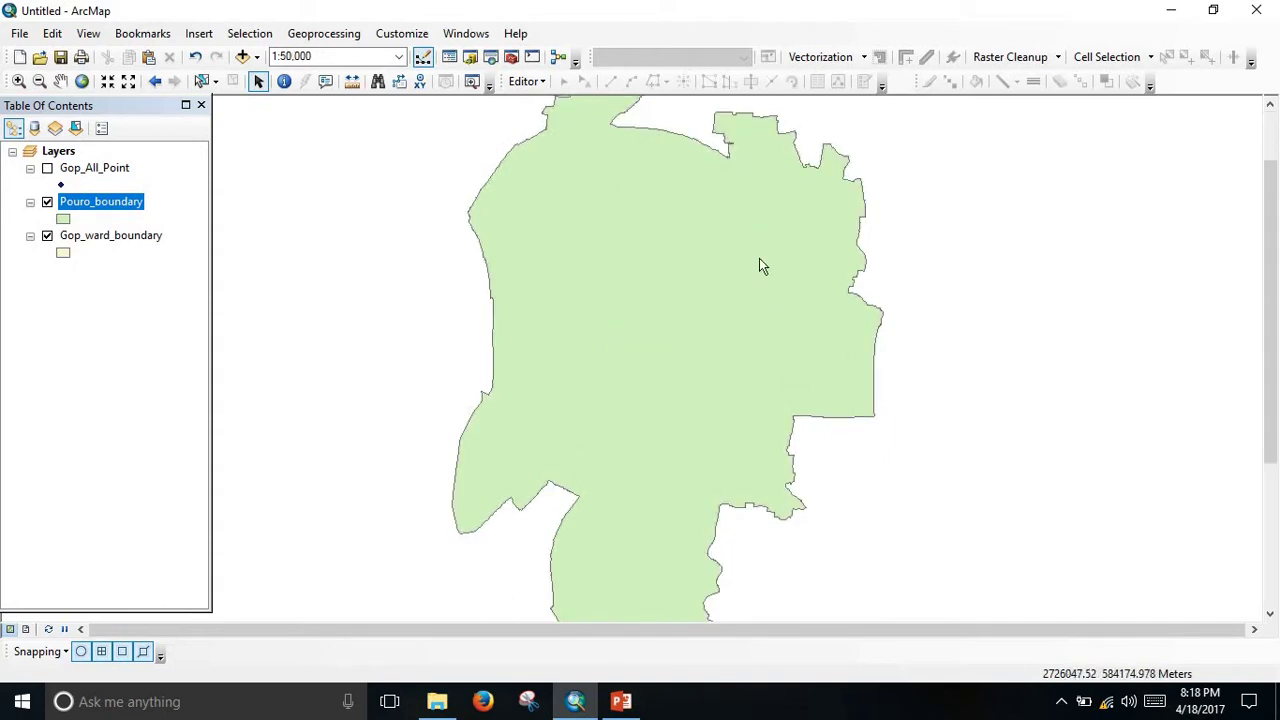
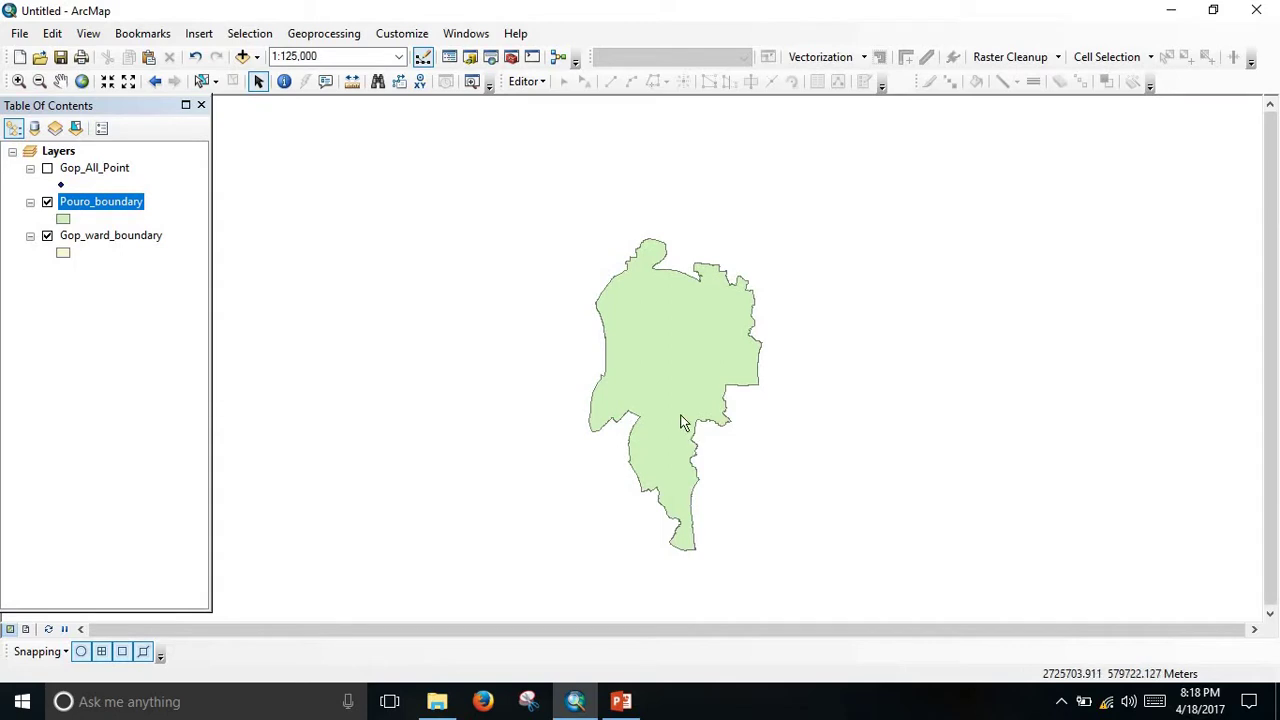
# Step: Hide the Pouro_boundary and Gop_ward_boundary layers and show the Gop_All_Point layer
pyautogui.click(47, 202)
pyautogui.click(47, 235)
pyautogui.click(47, 168)
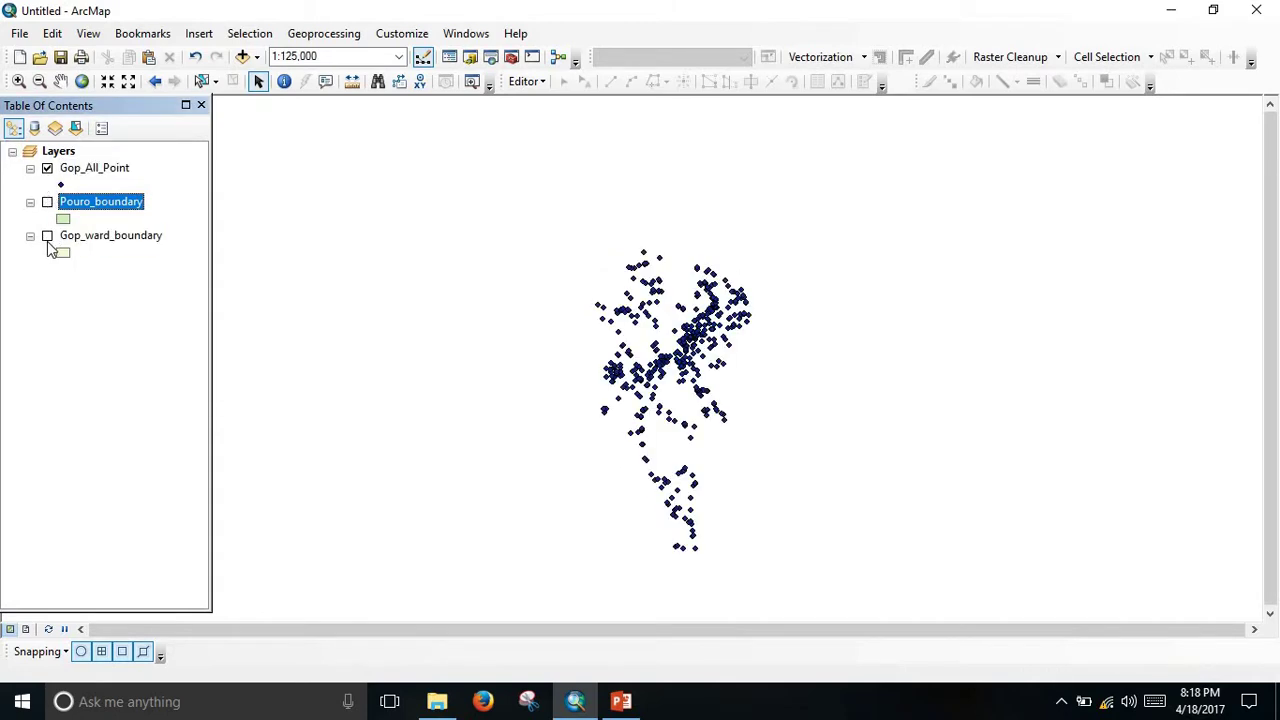
pyautogui.scroll(2, 643, 430)
pyautogui.scroll(-2, 643, 430)
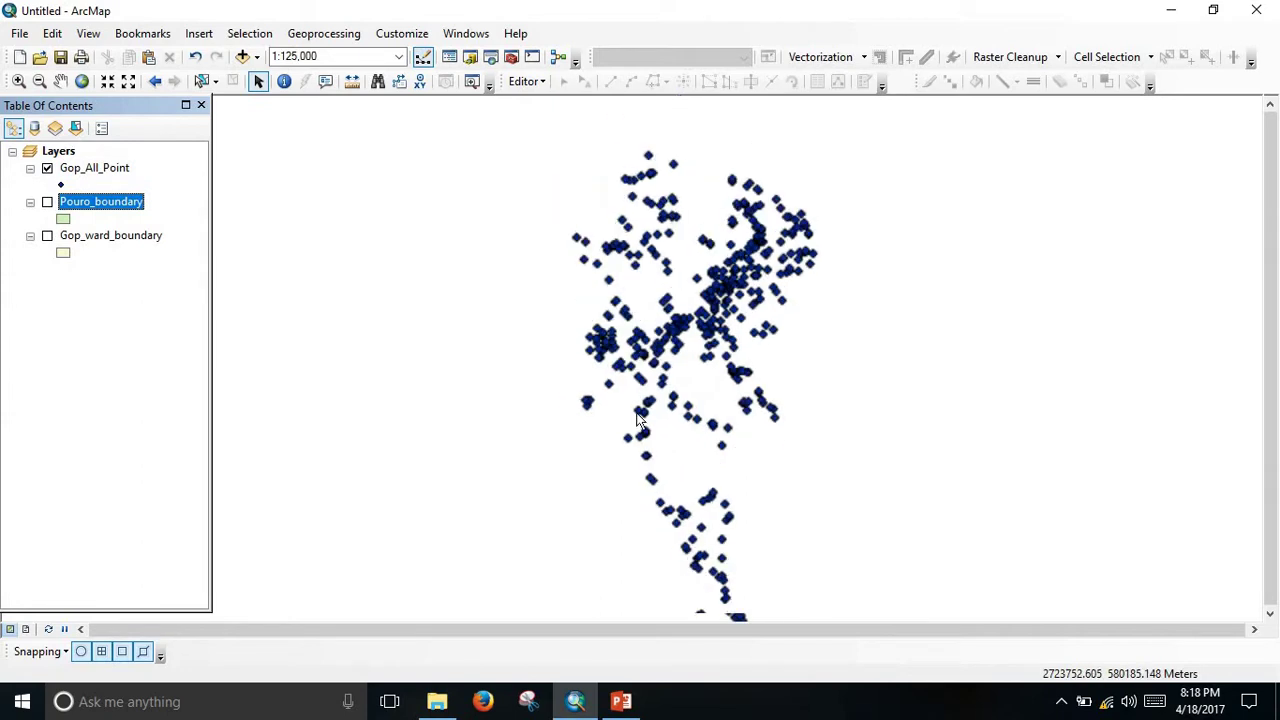
# Step: Review the attribute fields of the Gop_All_Point layer in its attribute table, and close the table
pyautogui.rightClick(105, 168)
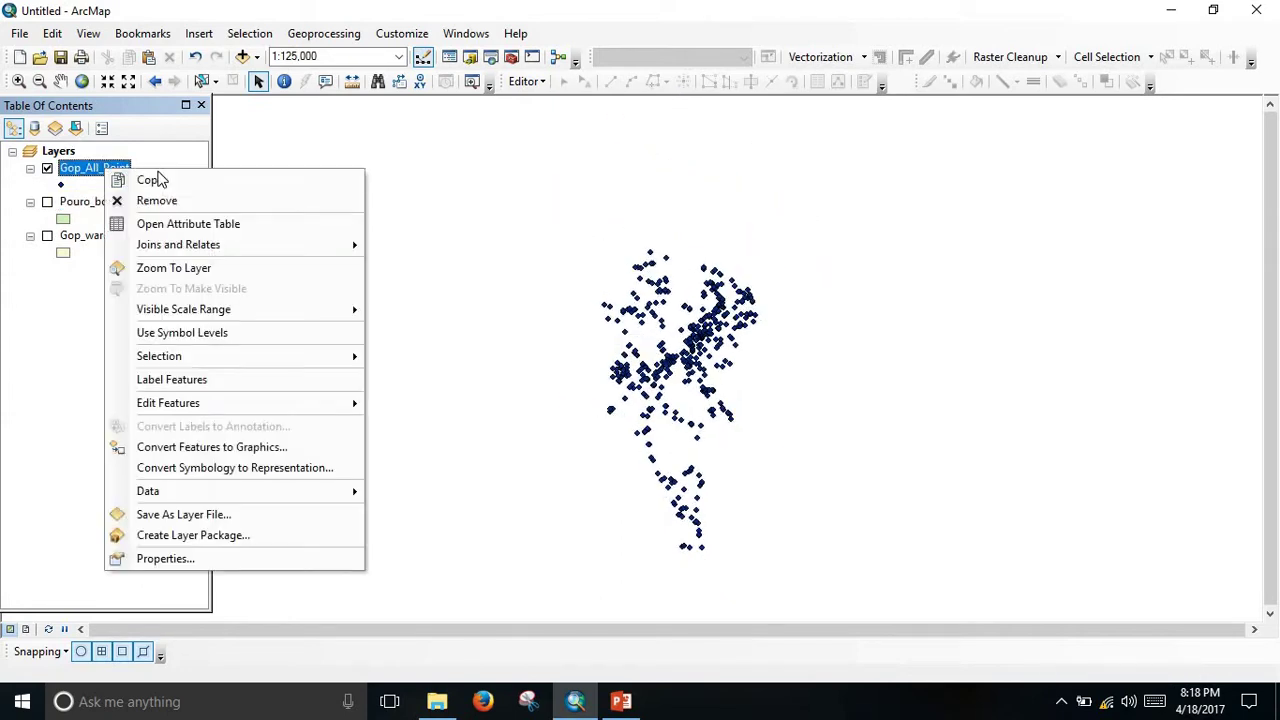
pyautogui.click(214, 224)
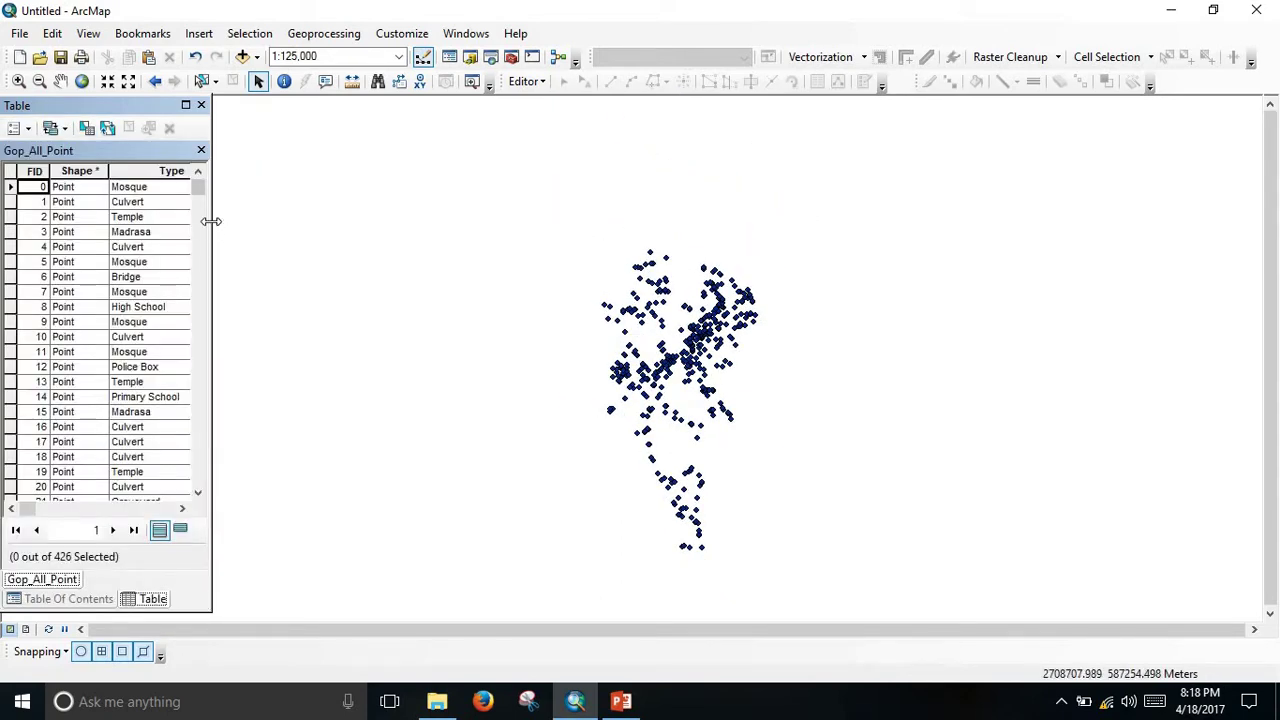
pyautogui.moveTo(210, 221); pyautogui.dragTo(506, 229)
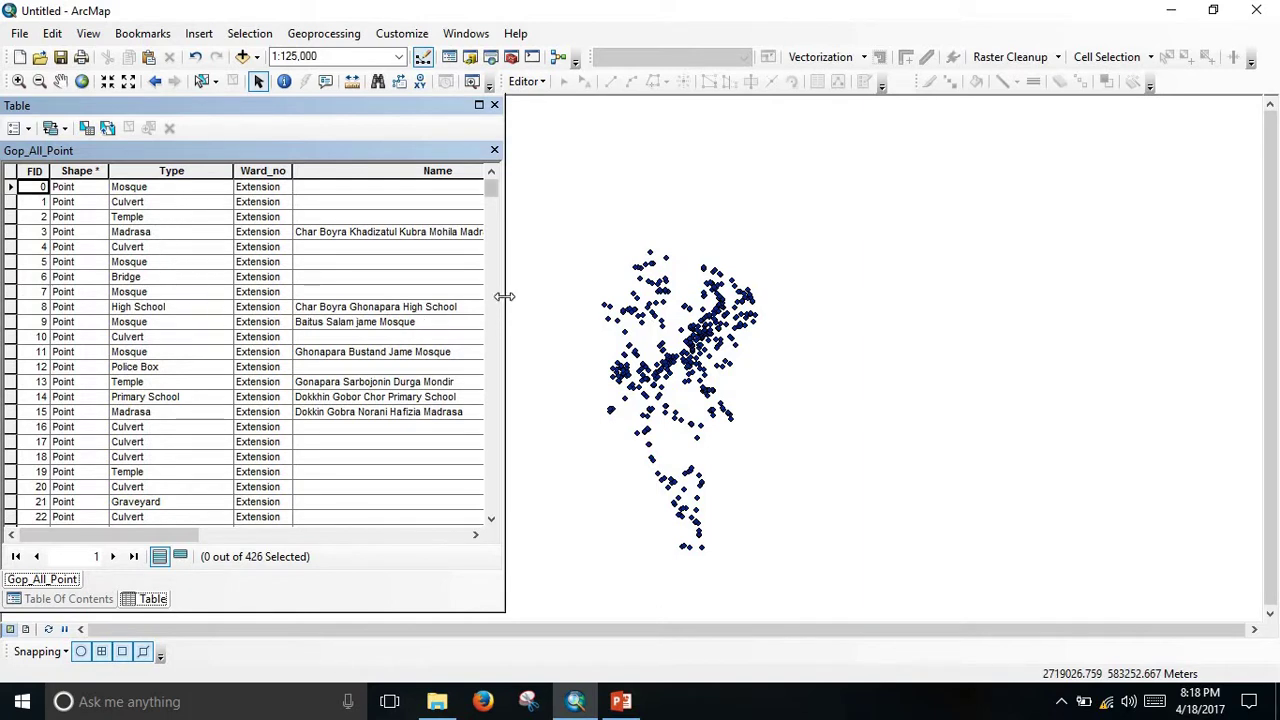
pyautogui.moveTo(505, 296); pyautogui.dragTo(231, 303)
pyautogui.click(220, 150)
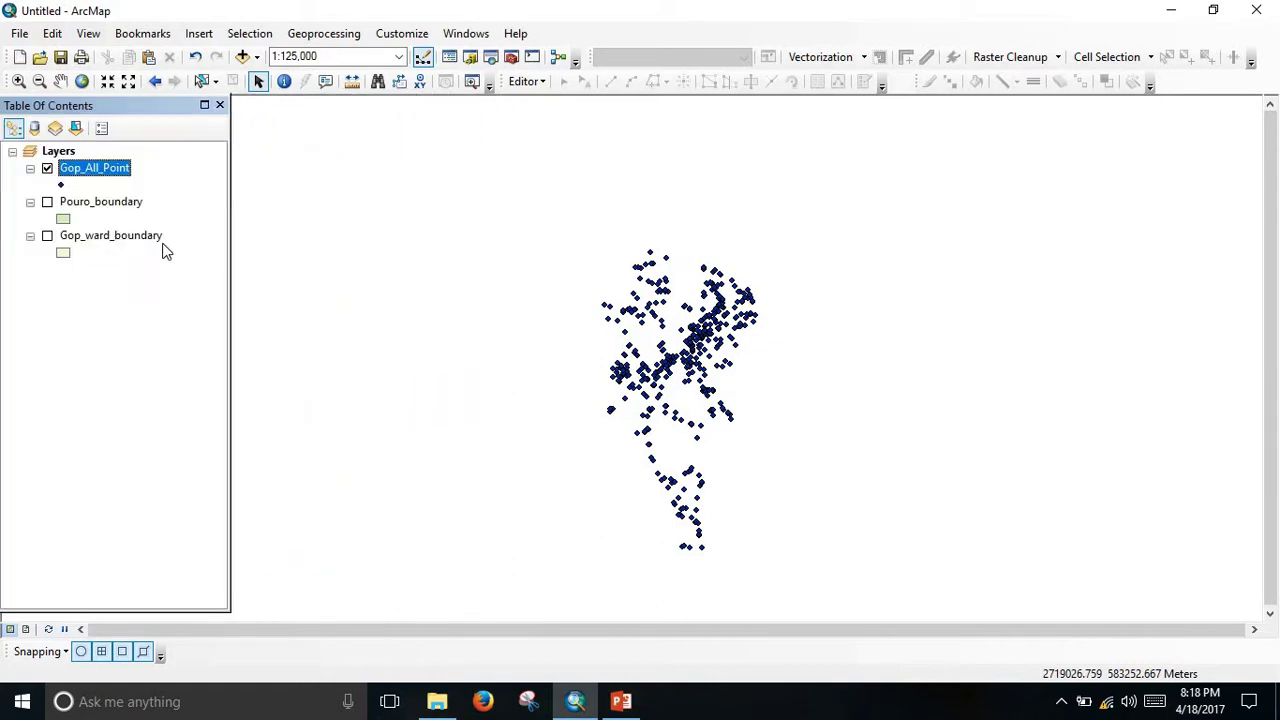
# Step: Build a definition query for the Gop_All_Point layer with the expression "Type" = 'Primary School'
pyautogui.doubleClick(82, 169)
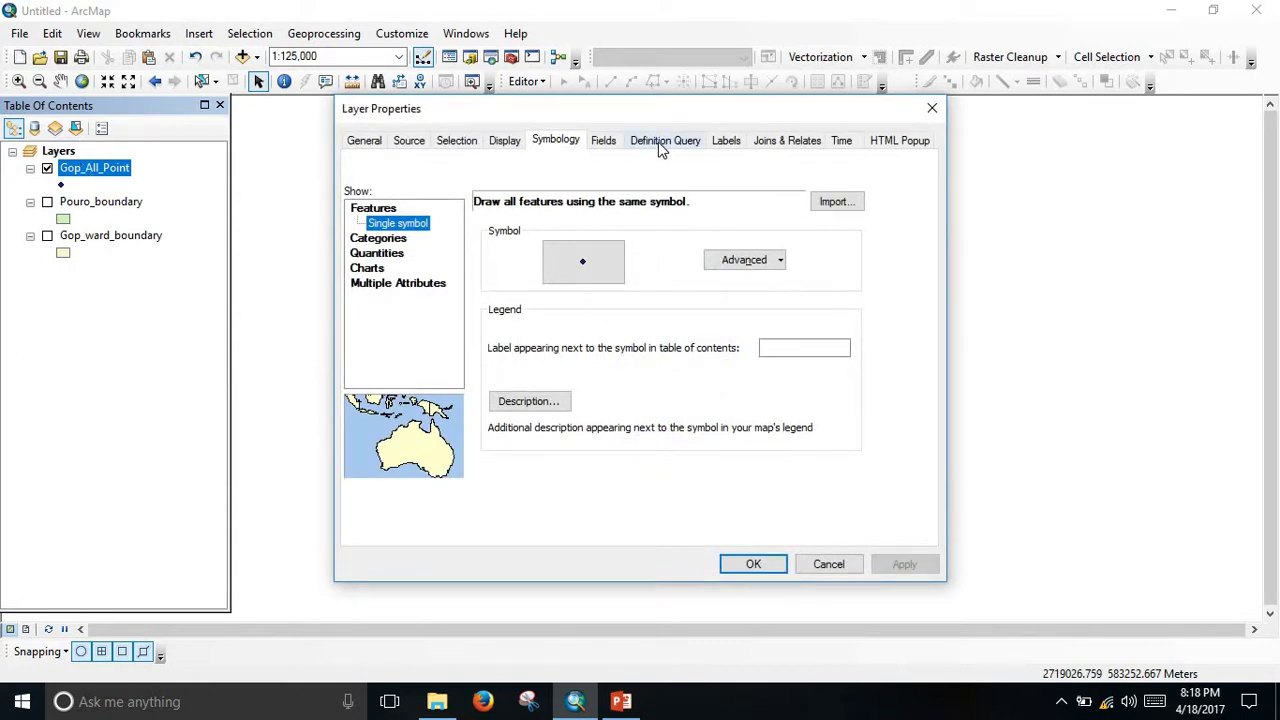
pyautogui.click(659, 141)
pyautogui.click(420, 365)
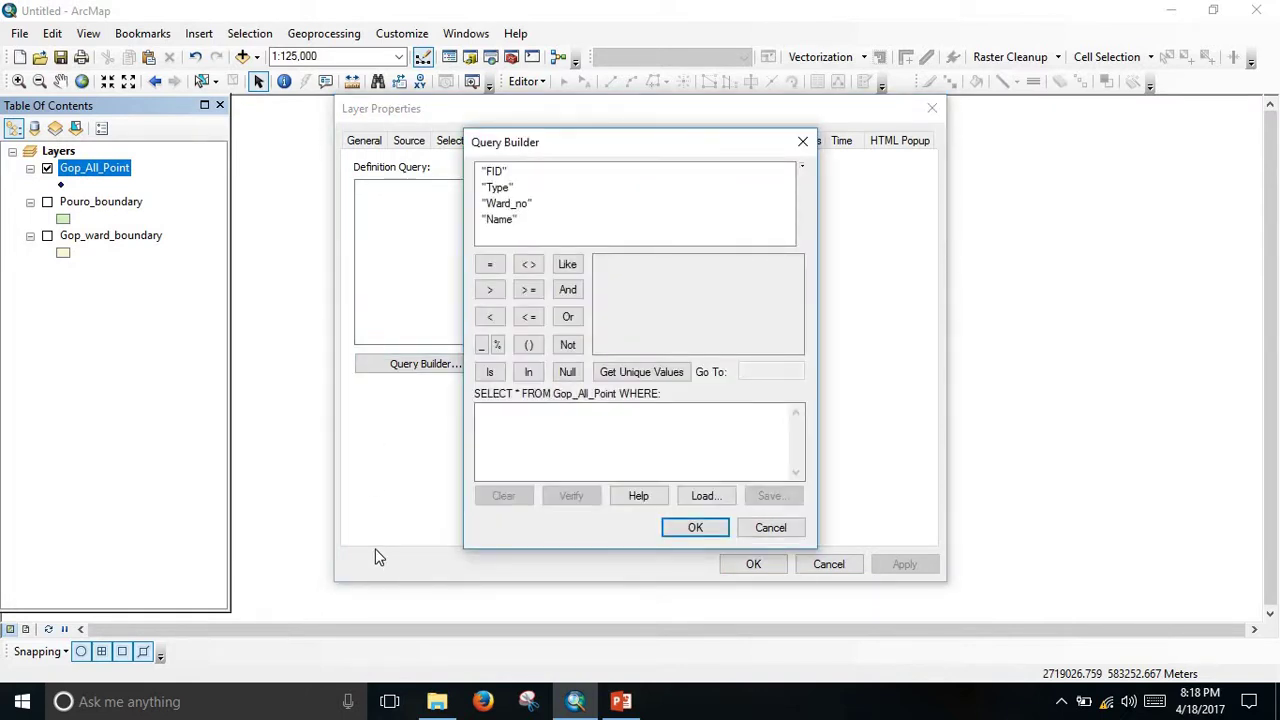
pyautogui.doubleClick(499, 189)
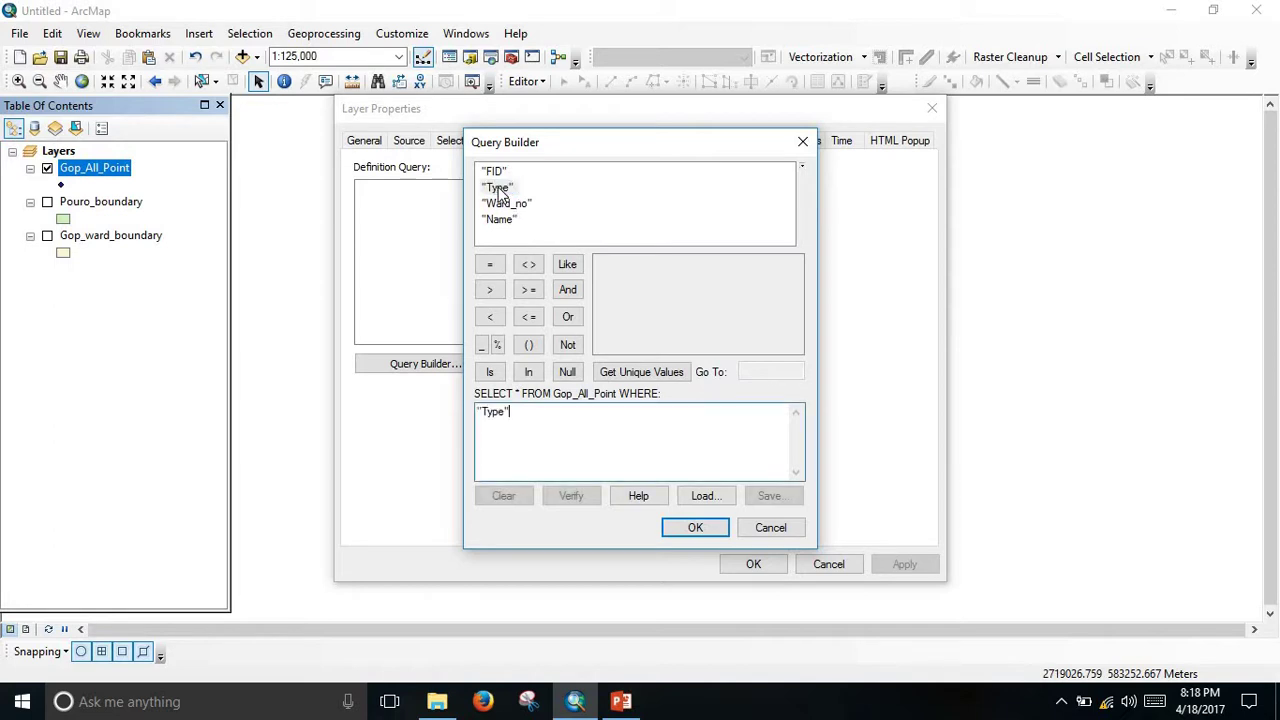
pyautogui.click(490, 265)
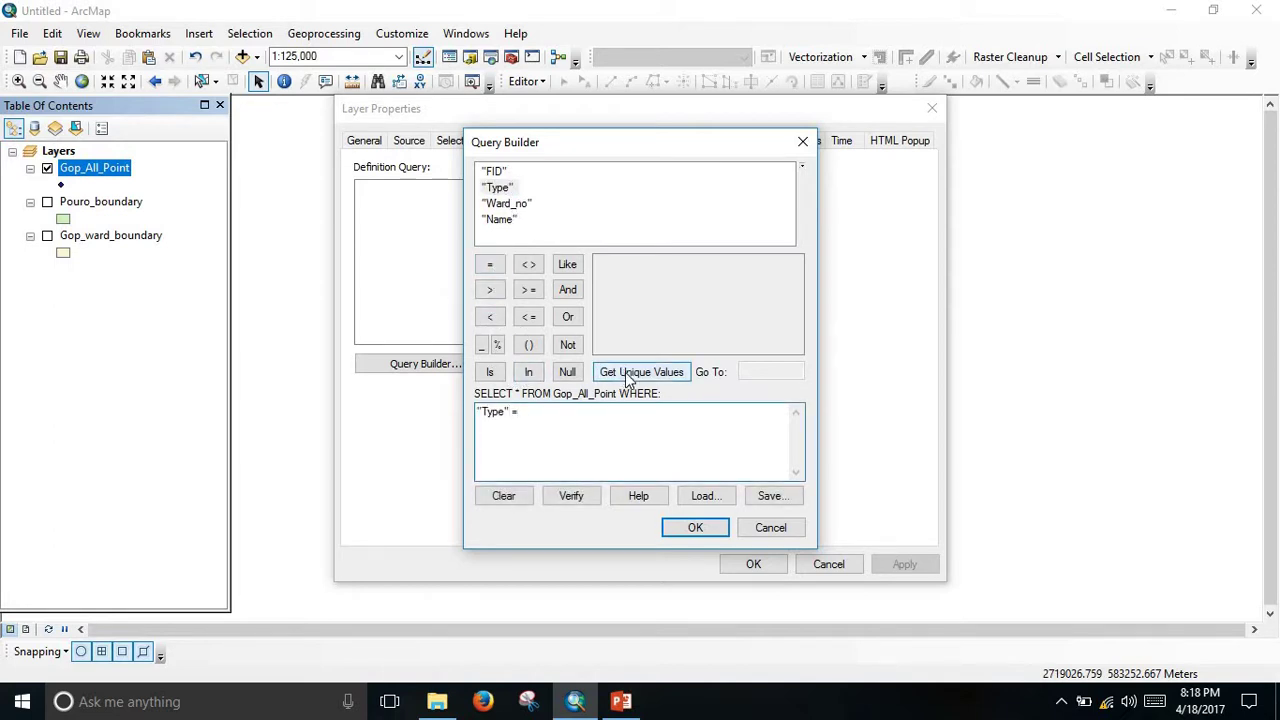
pyautogui.click(629, 374)
pyautogui.scroll(-1, 649, 314)
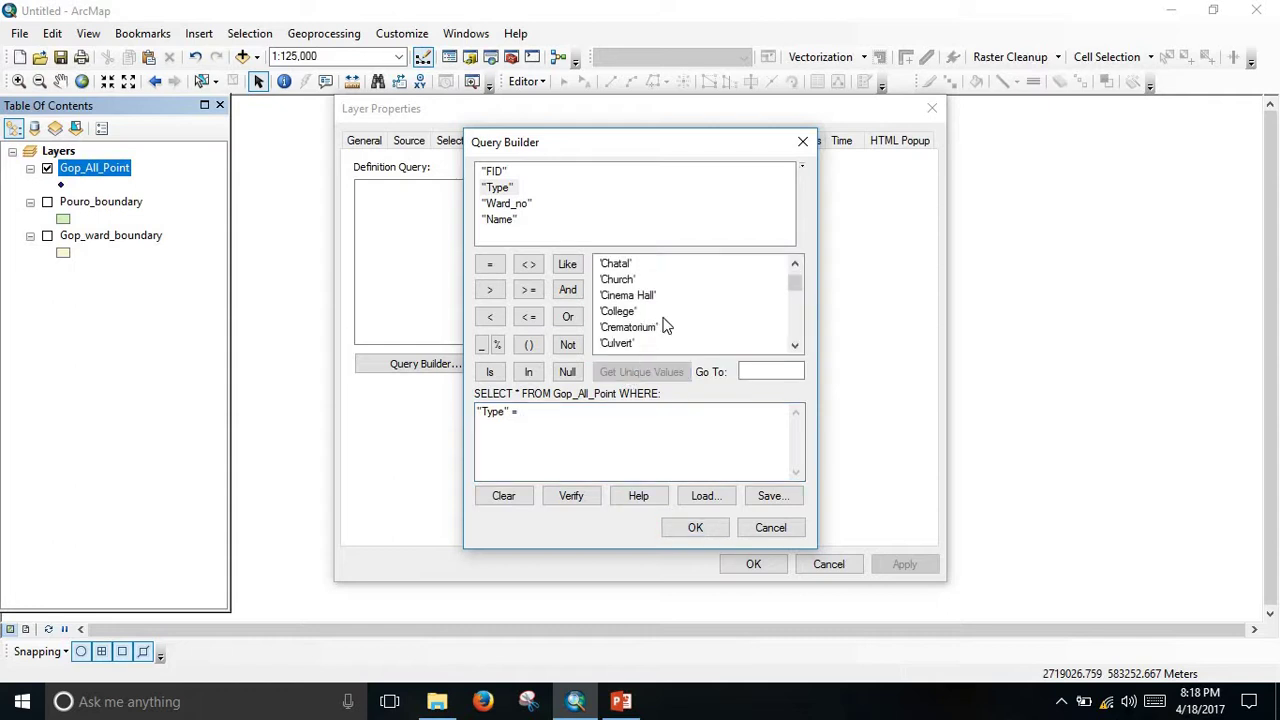
pyautogui.scroll(-1, 663, 323)
pyautogui.scroll(-5, 665, 323)
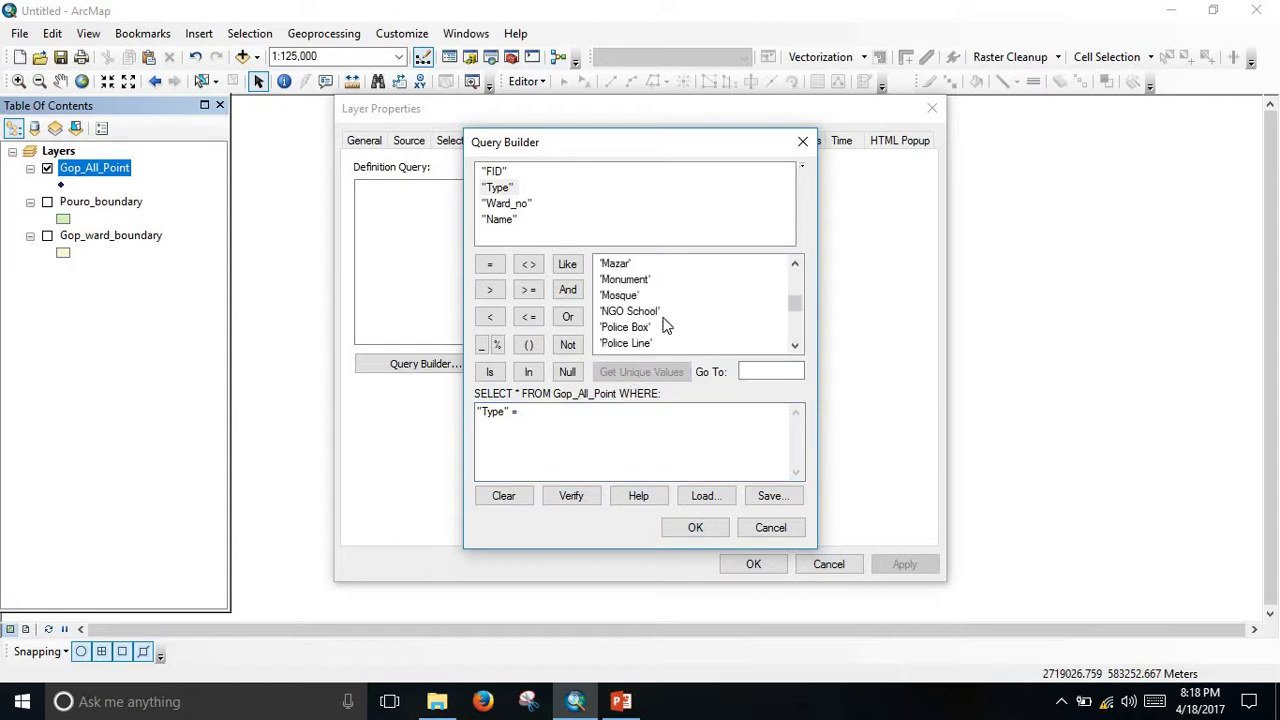
pyautogui.scroll(-1, 672, 330)
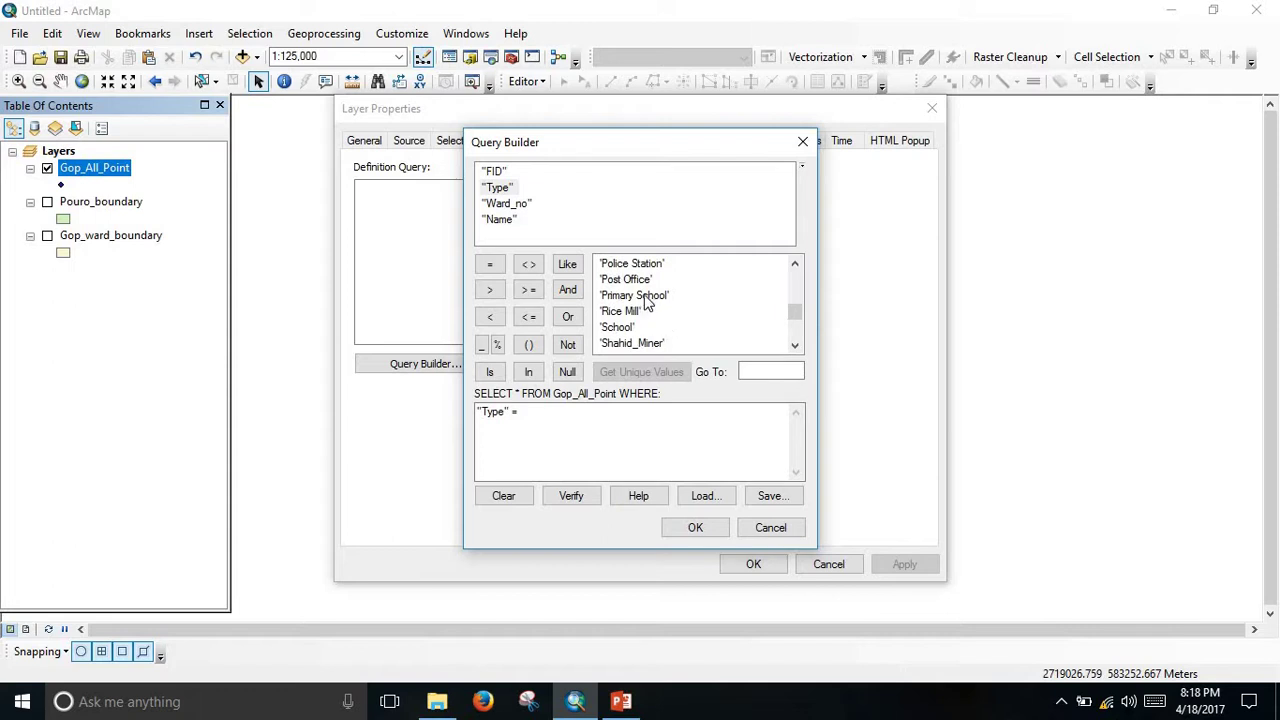
pyautogui.doubleClick(645, 296)
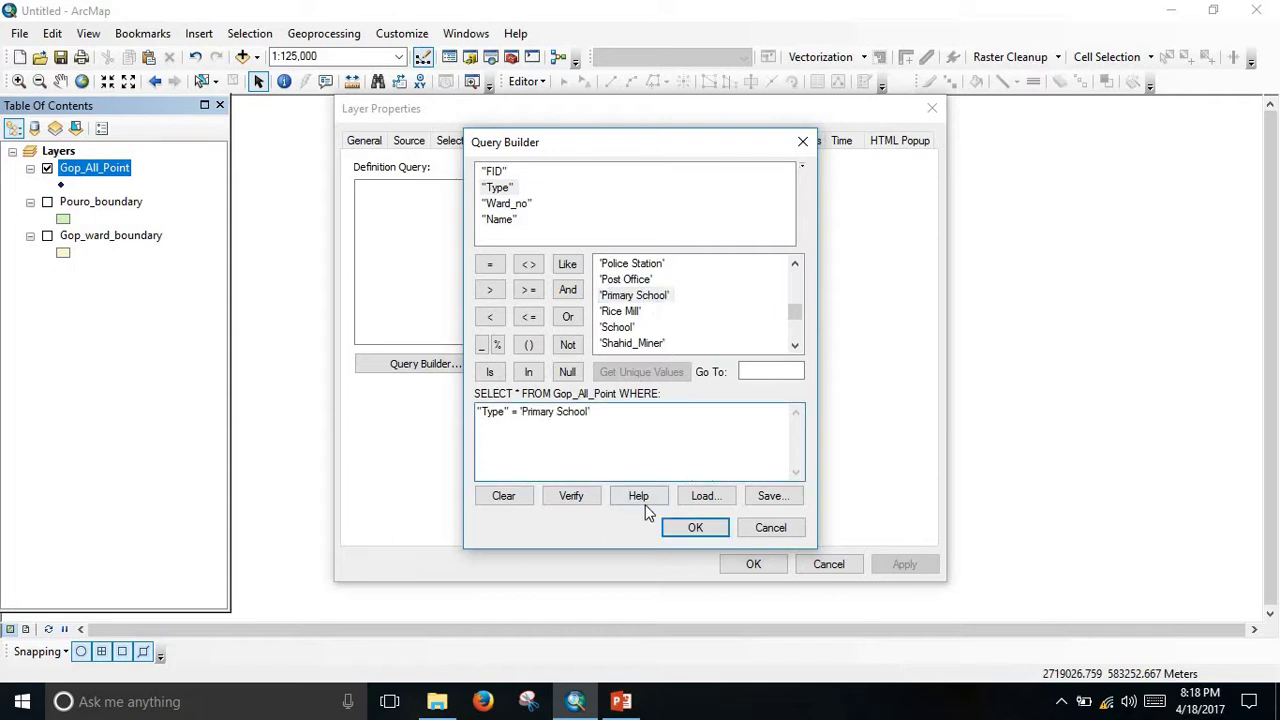
# Step: Verify the definition query expression and apply it to the Gop_All_Point layer
pyautogui.click(571, 496)
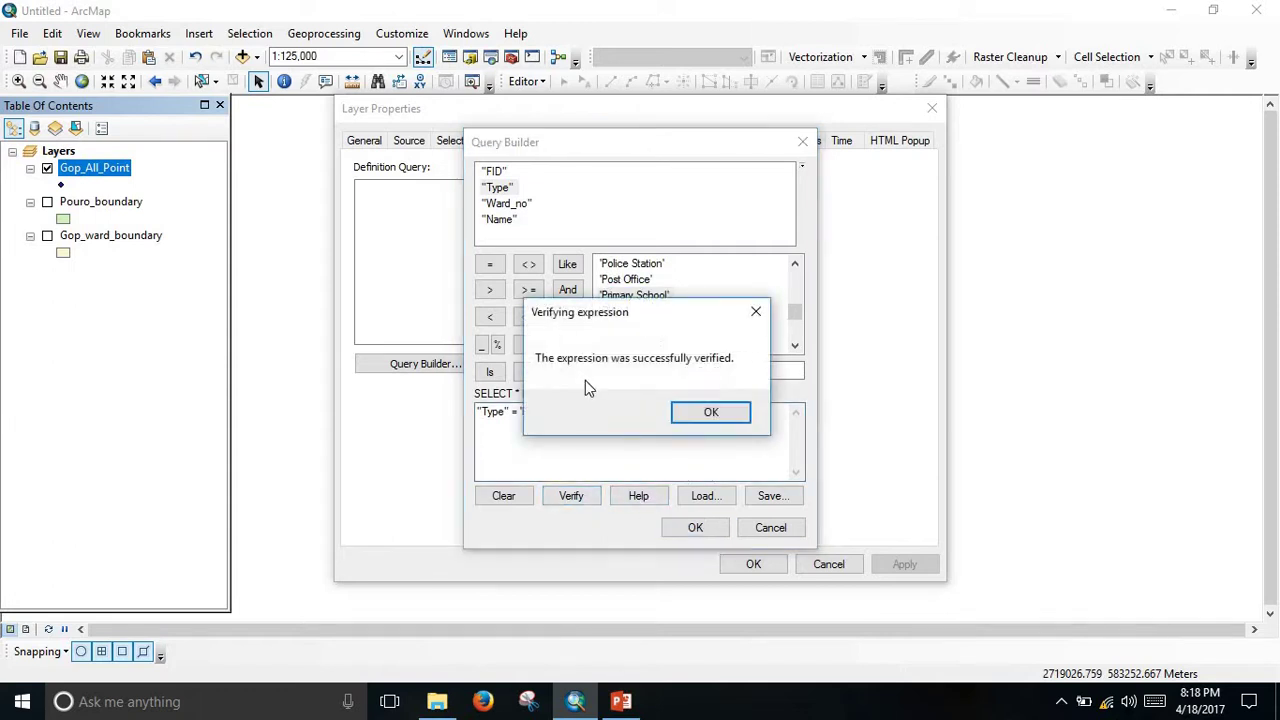
pyautogui.click(712, 413)
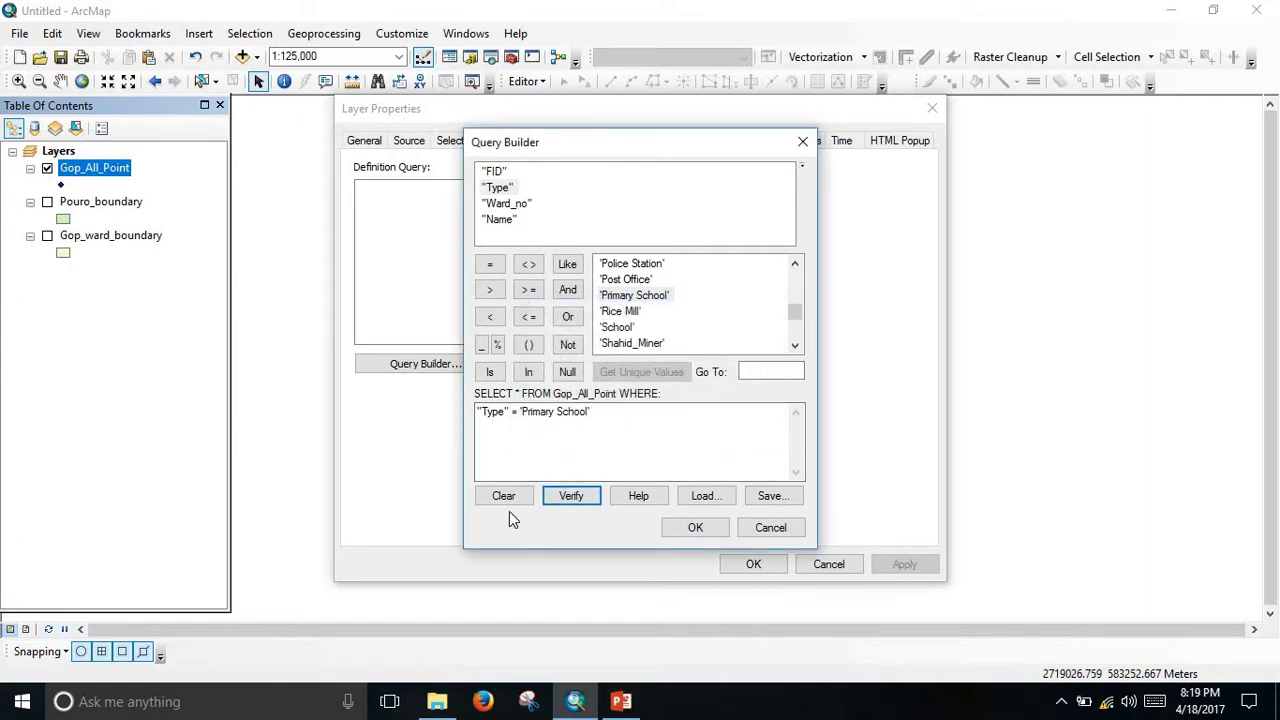
pyautogui.click(695, 529)
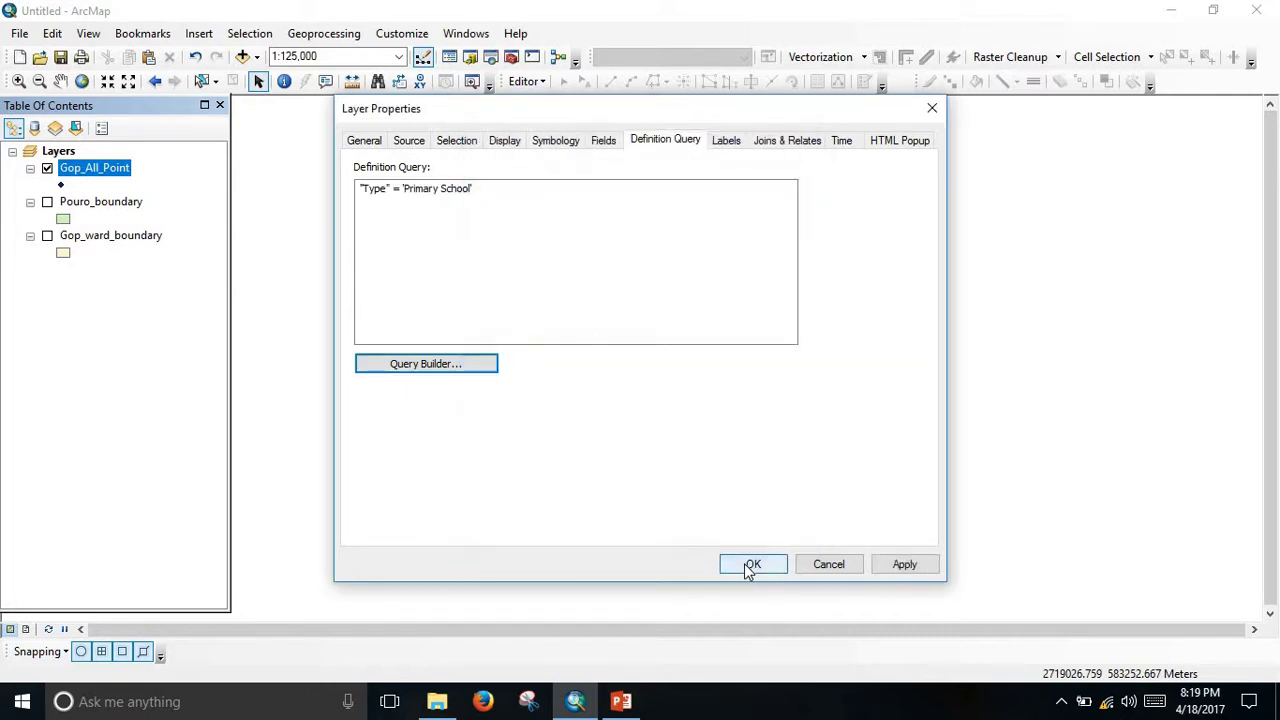
pyautogui.click(750, 565)
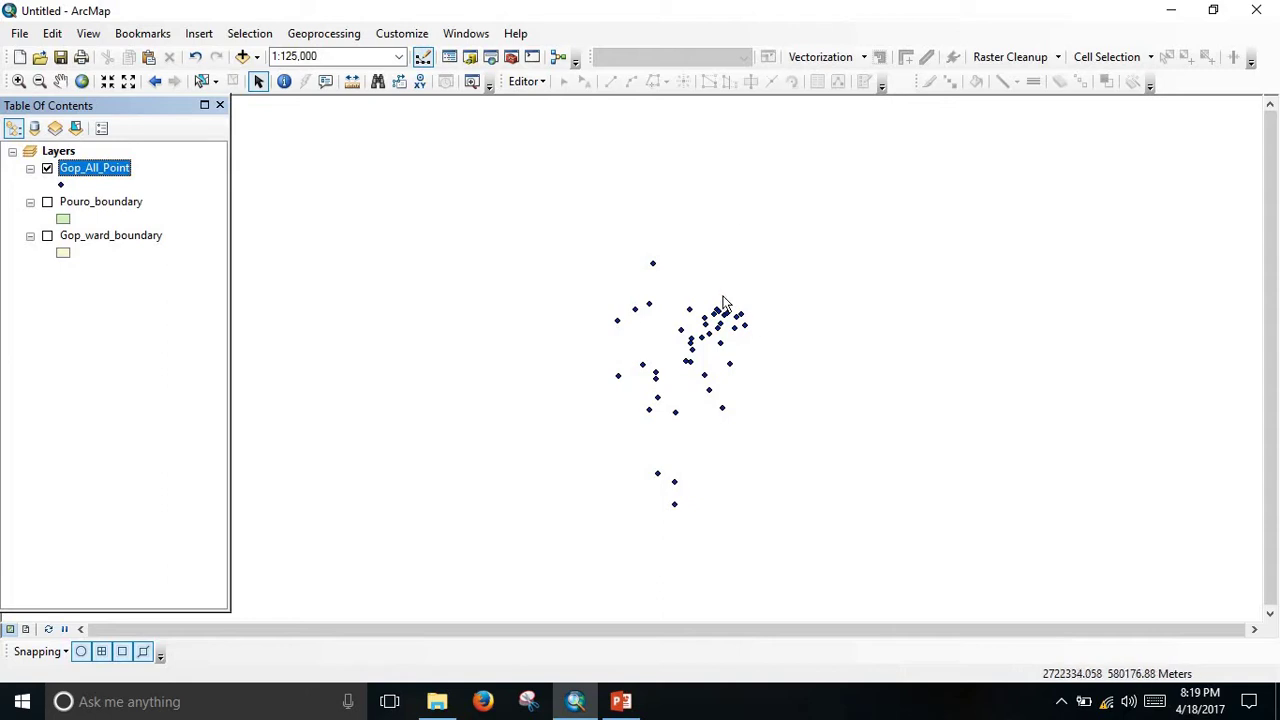
# Step: Check the filtered Gop_All_Point features on the map and their records in the attribute table, and close the table
pyautogui.scroll(-3, 731, 403)
pyautogui.scroll(2, 694, 366)
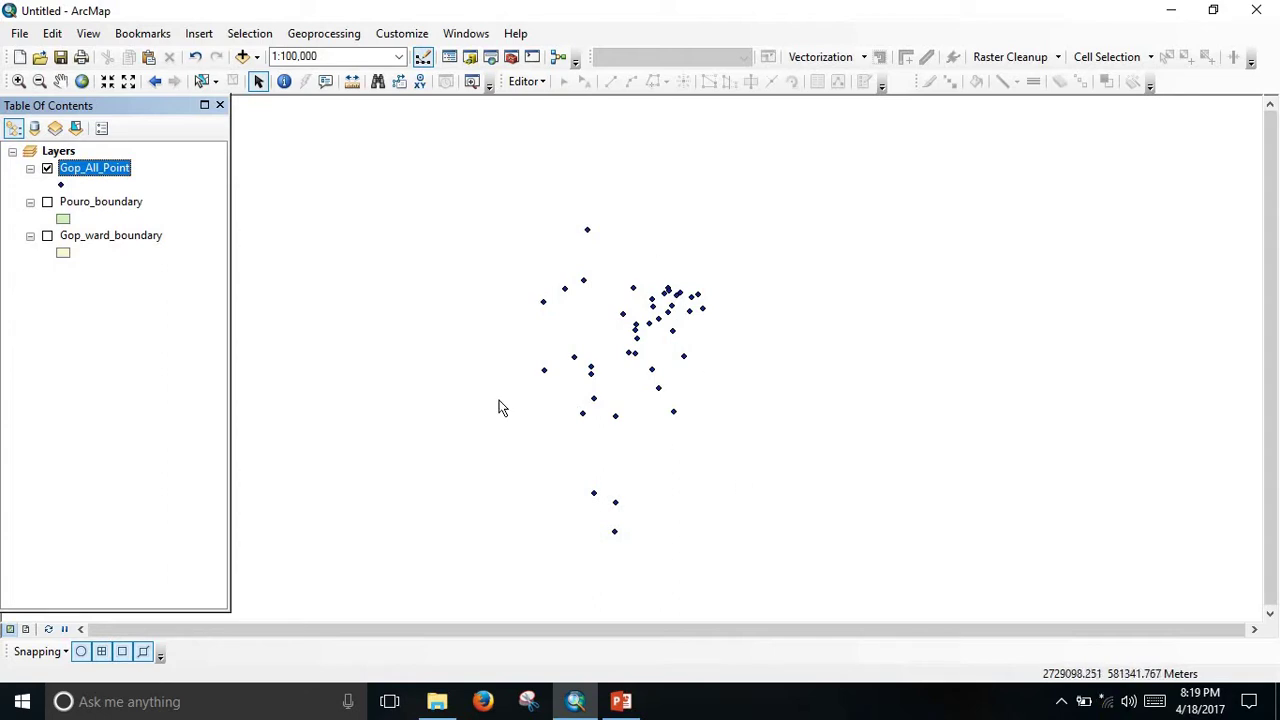
pyautogui.rightClick(115, 170)
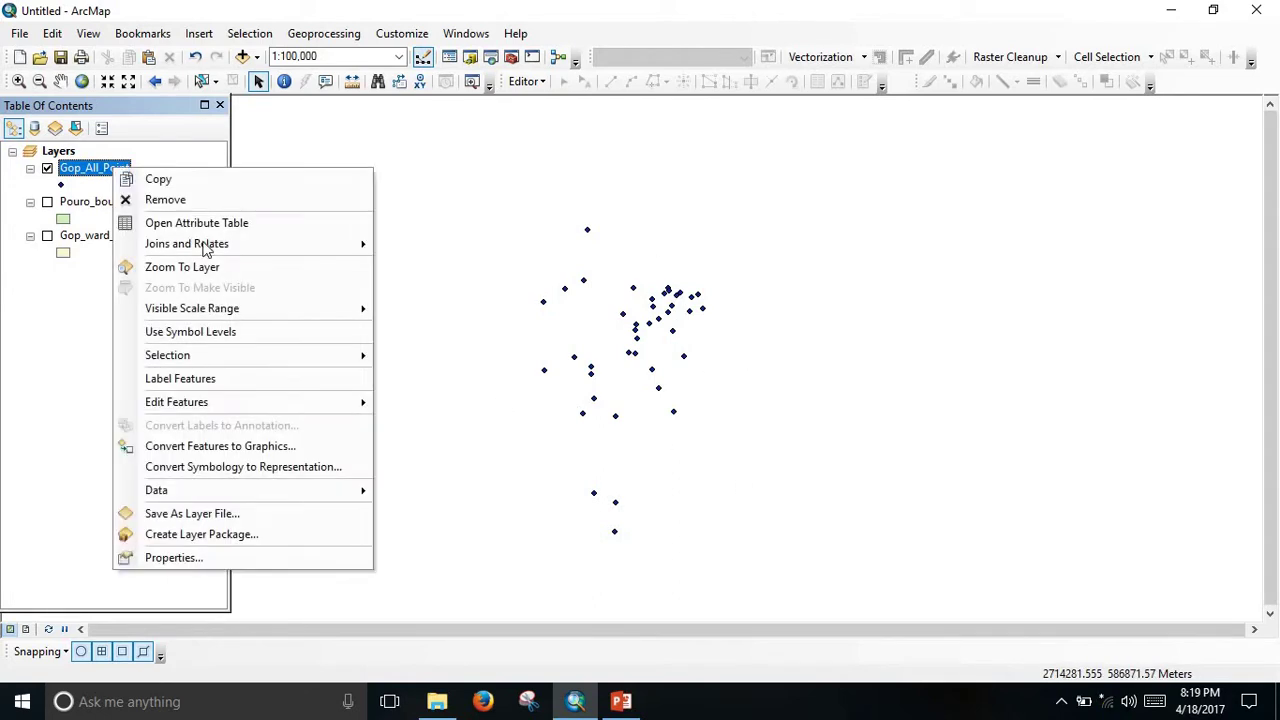
pyautogui.click(207, 232)
pyautogui.moveTo(229, 263); pyautogui.dragTo(459, 274)
pyautogui.scroll(-6, 157, 420)
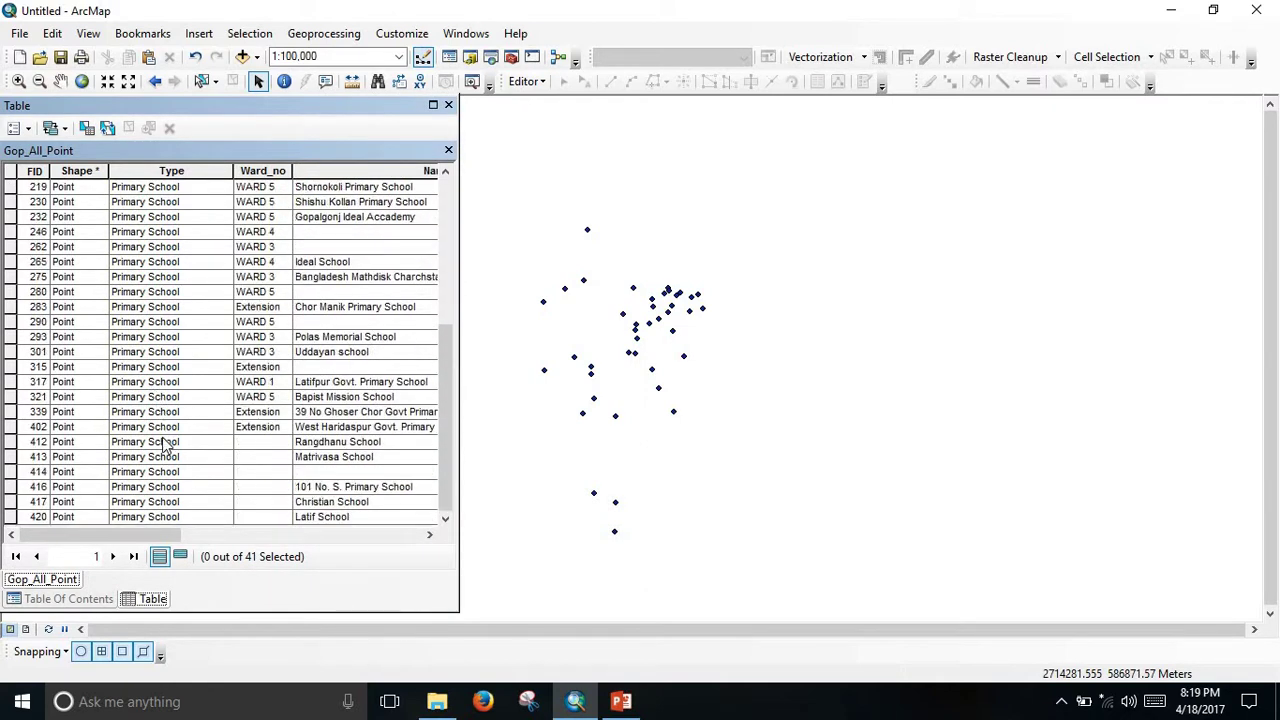
pyautogui.scroll(6, 178, 395)
pyautogui.click(448, 150)
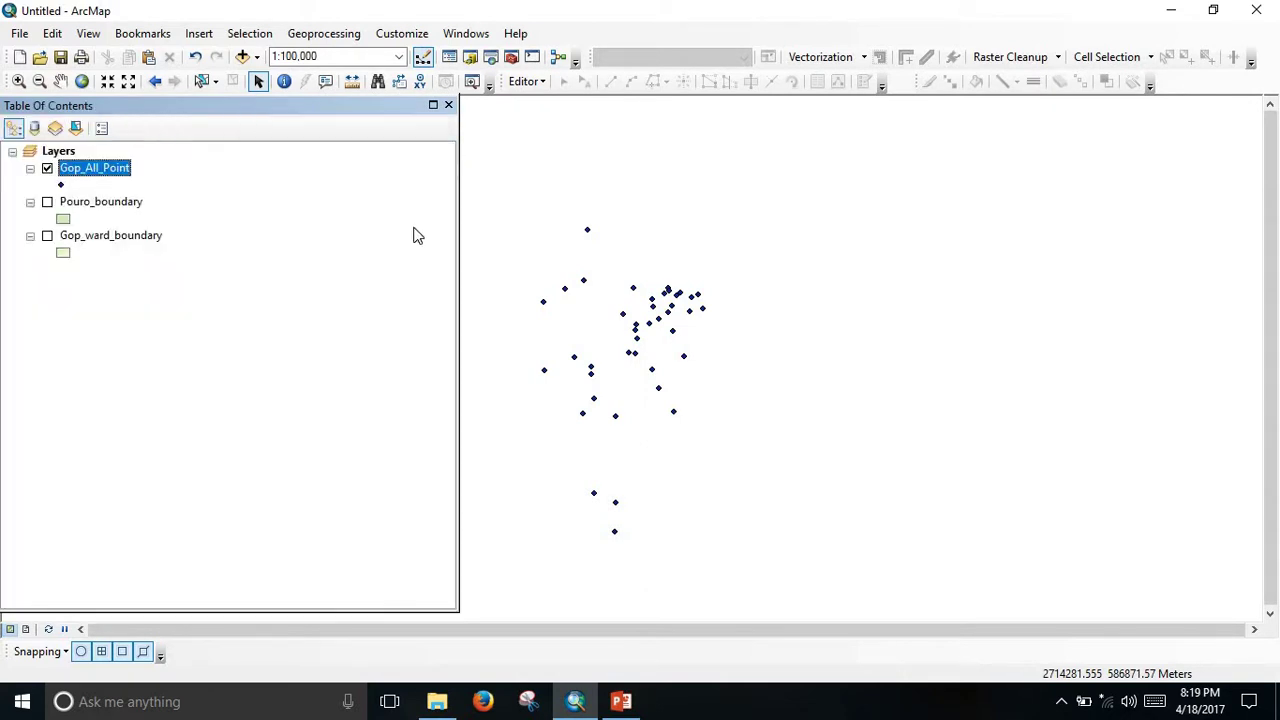
pyautogui.moveTo(459, 239); pyautogui.dragTo(210, 270)
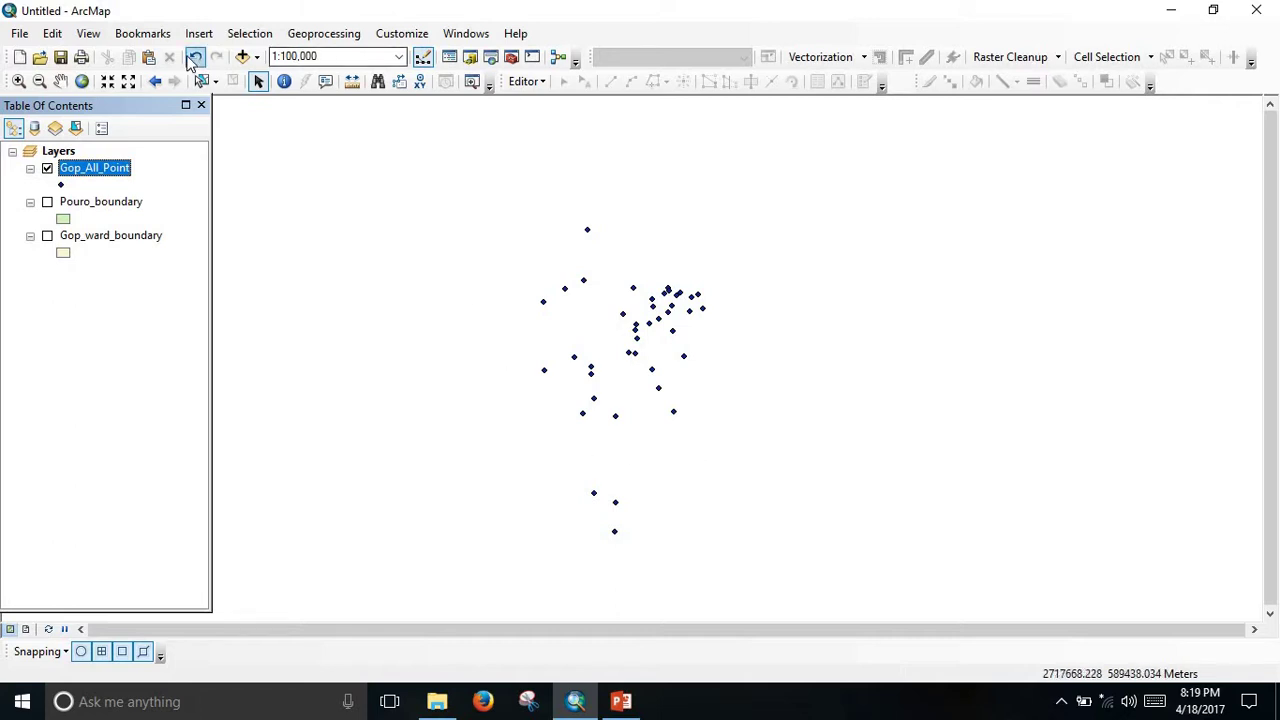
# Step: Set up a Buffer of Gop_All_Point with output feature class Buff_S_OS_dissolved in the Sptial Analysis(S_oS_un) folder
pyautogui.click(315, 37)
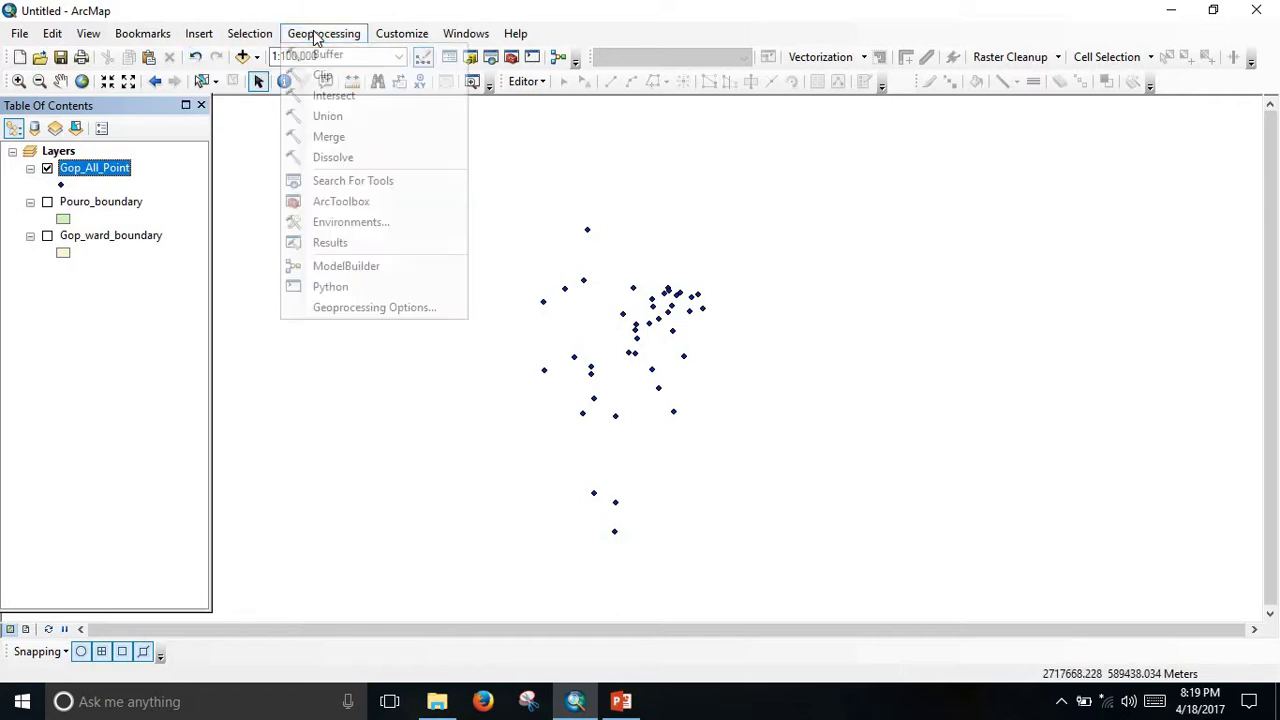
pyautogui.click(337, 56)
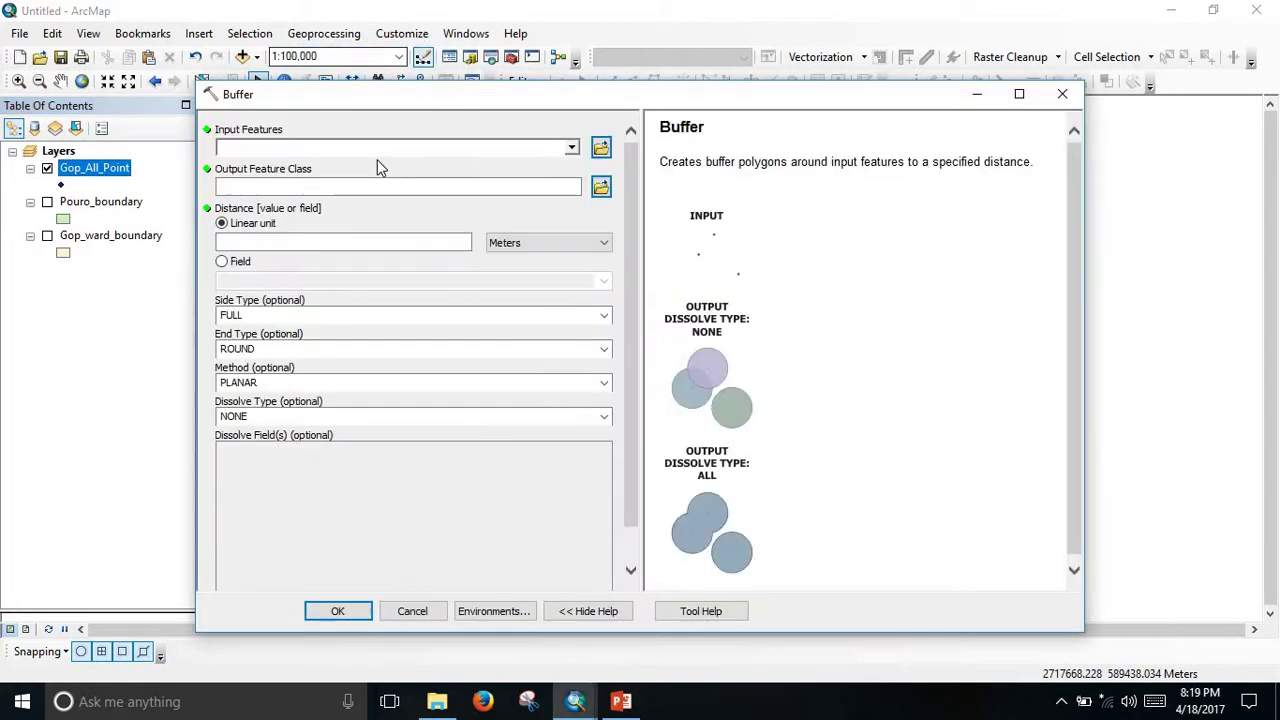
pyautogui.moveTo(517, 102); pyautogui.dragTo(587, 112)
pyautogui.moveTo(112, 176); pyautogui.dragTo(477, 160)
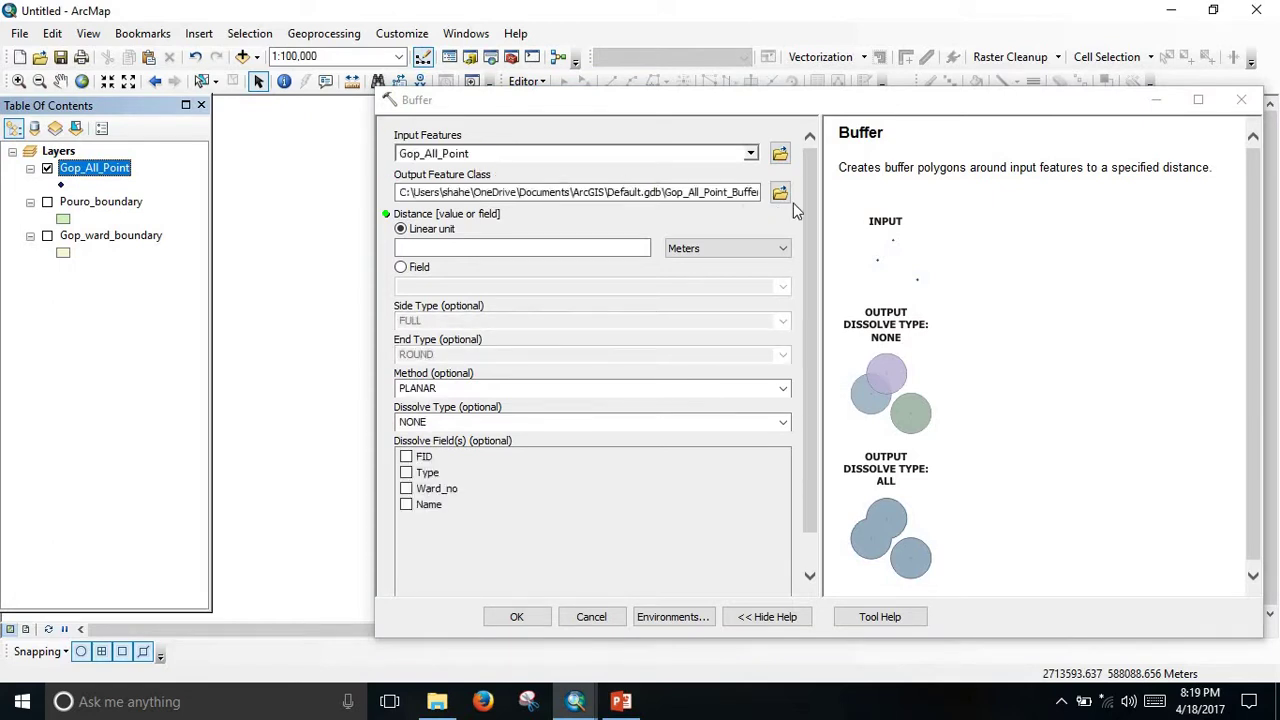
pyautogui.click(779, 192)
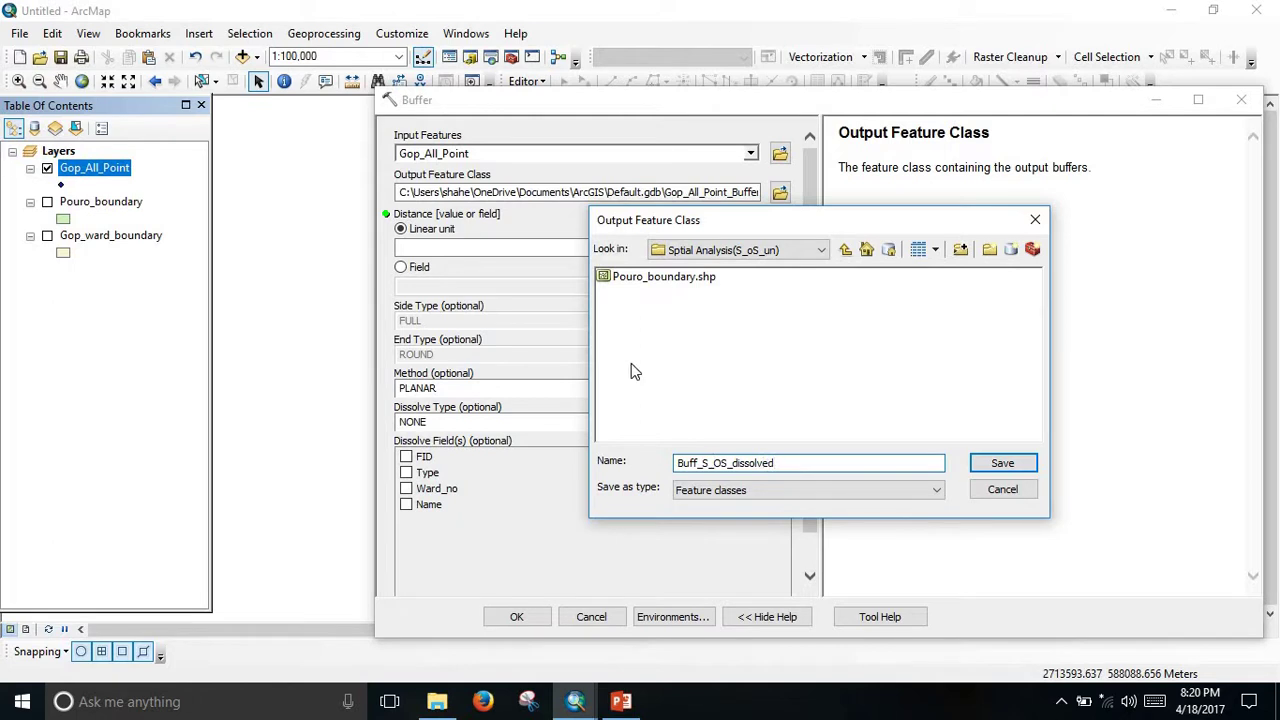
pyautogui.click(1002, 463)
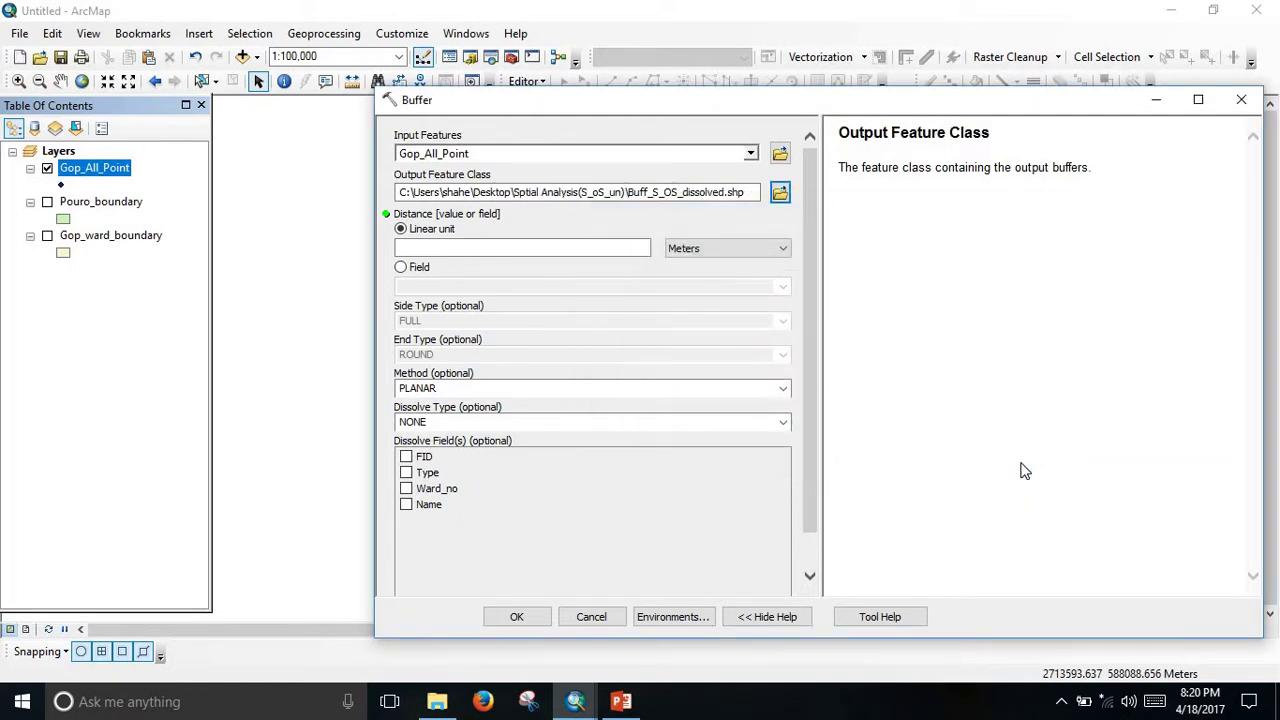
# Step: Set the buffer distance to 1000 meters with dissolve type ALL and run the Buffer
pyautogui.click(539, 253)
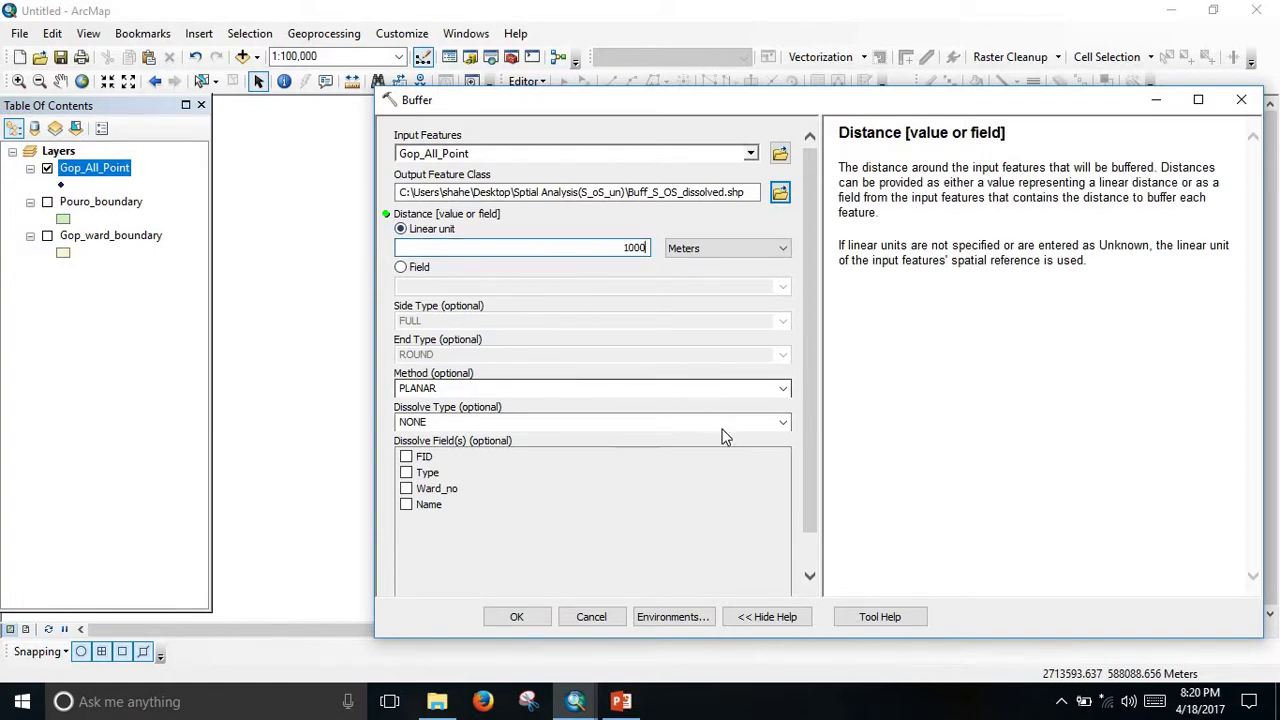
pyautogui.click(760, 424)
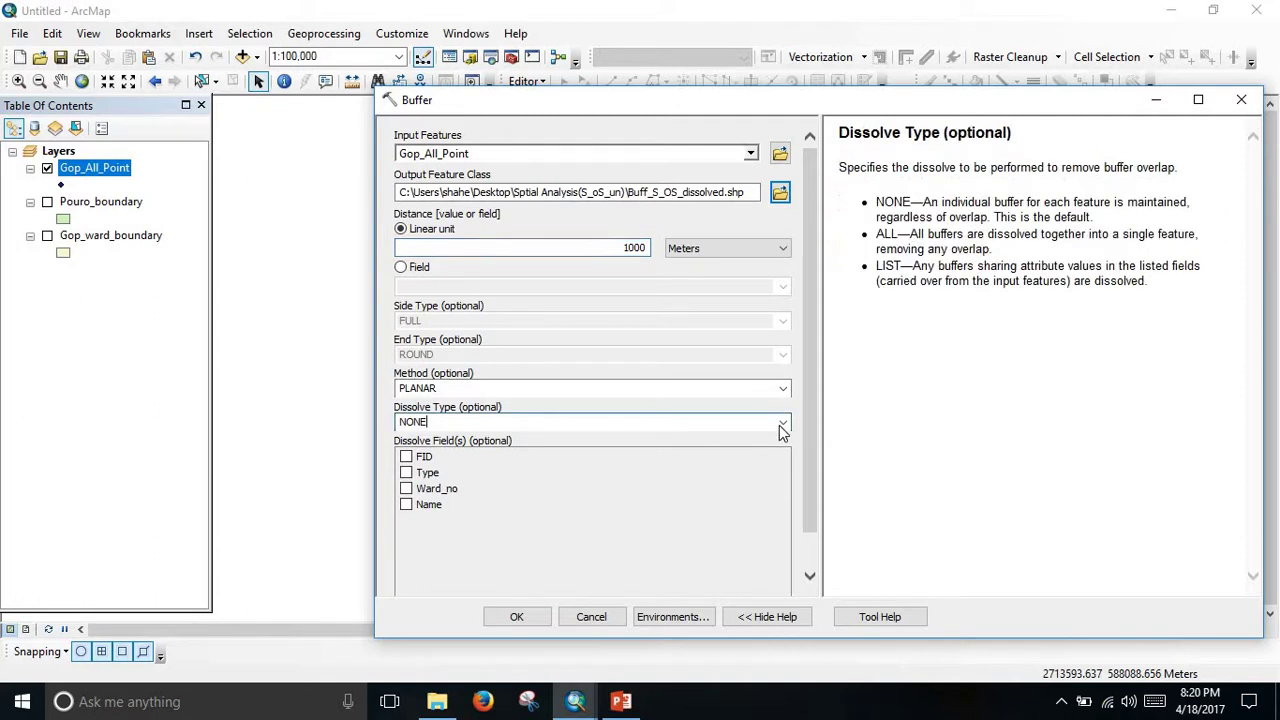
pyautogui.click(781, 428)
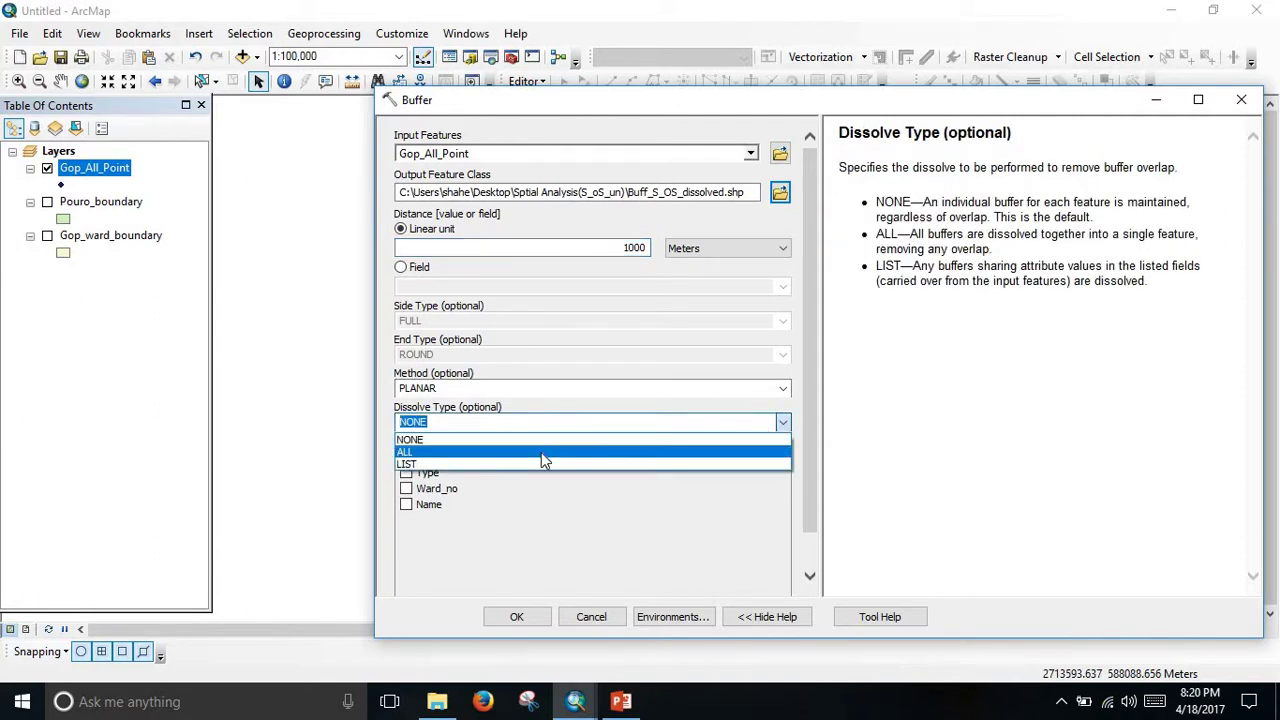
pyautogui.click(541, 452)
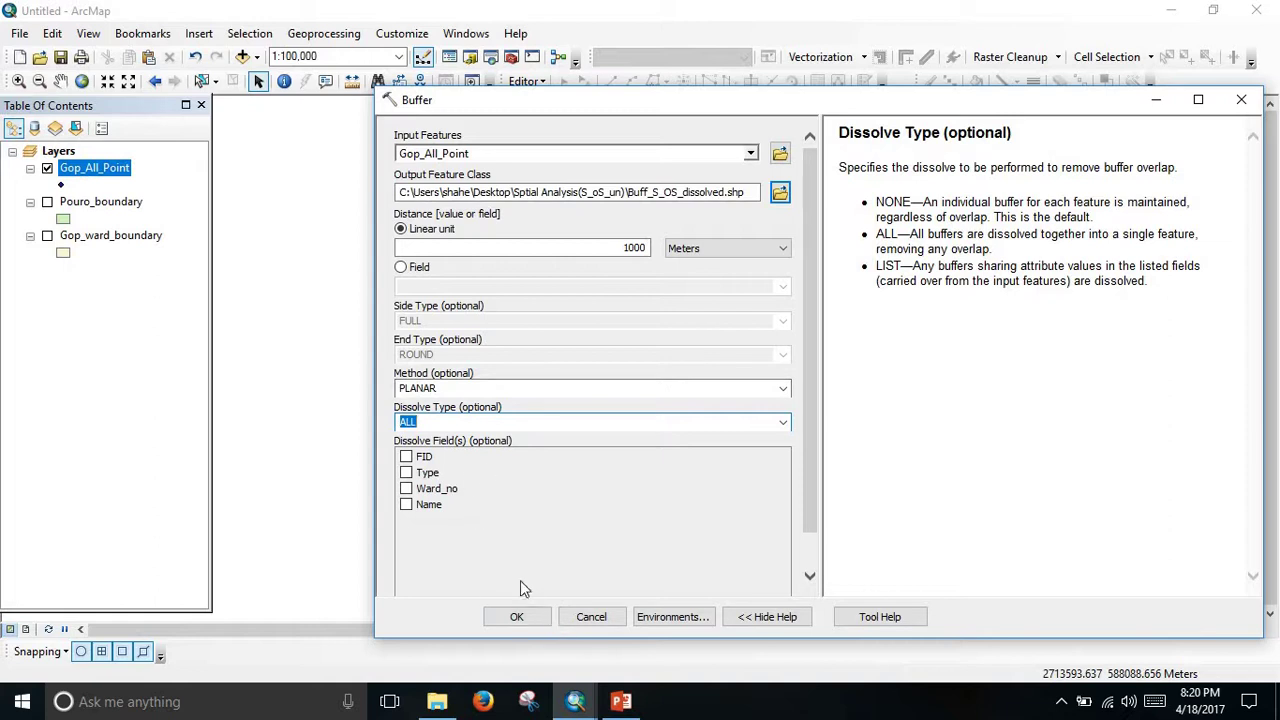
pyautogui.click(517, 617)
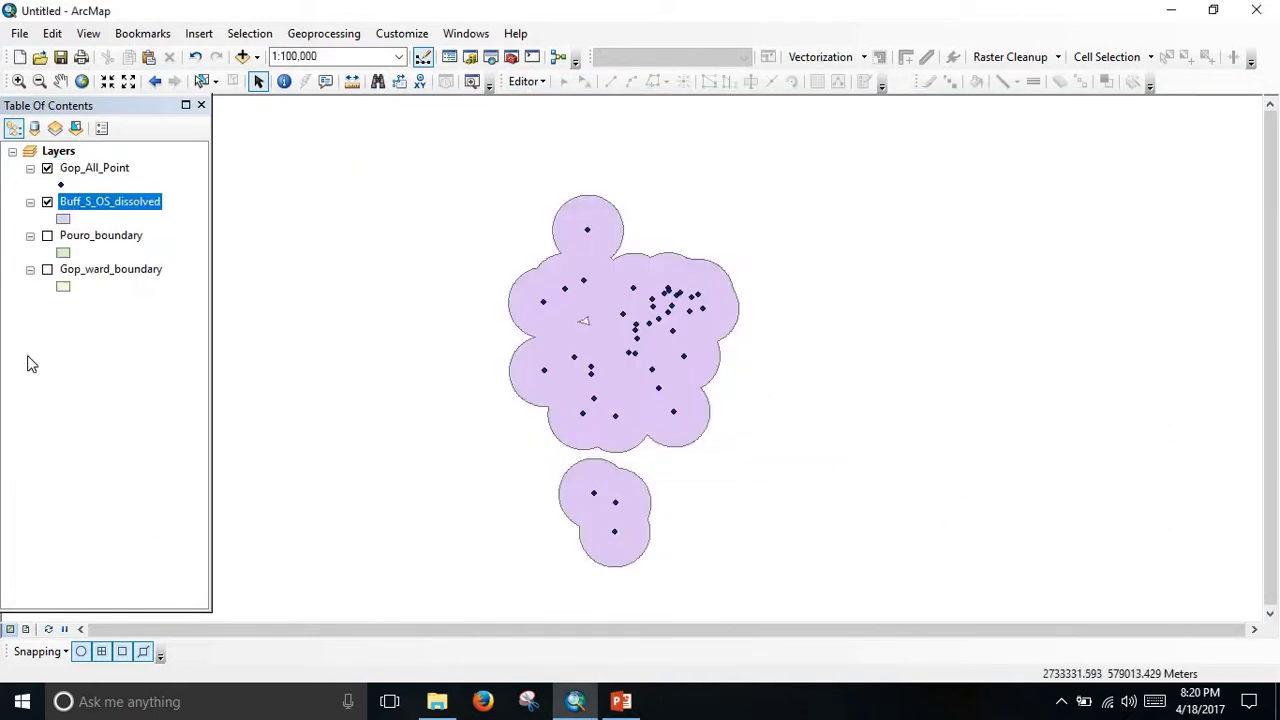
# Step: Hide the Gop_All_Point layer to check the dissolved buffer on the map, and hide the Buff_S_OS_dissolved layer
pyautogui.click(47, 168)
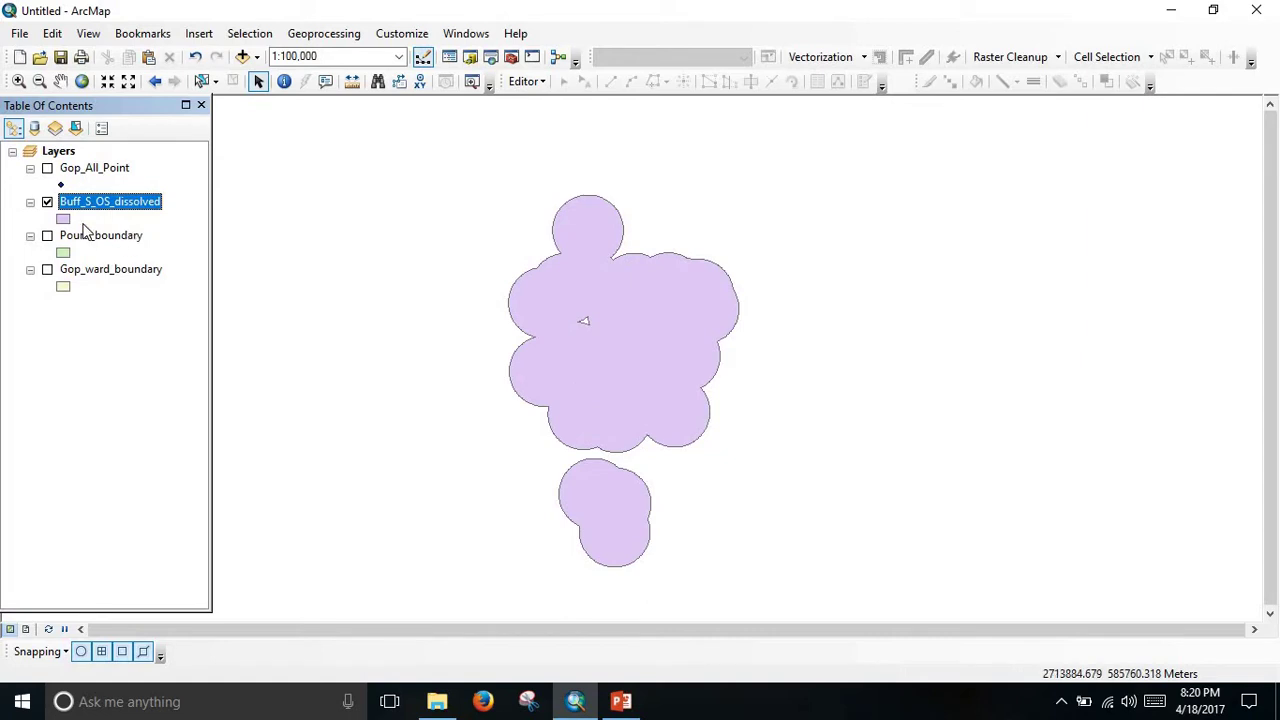
pyautogui.click(47, 203)
pyautogui.click(47, 203)
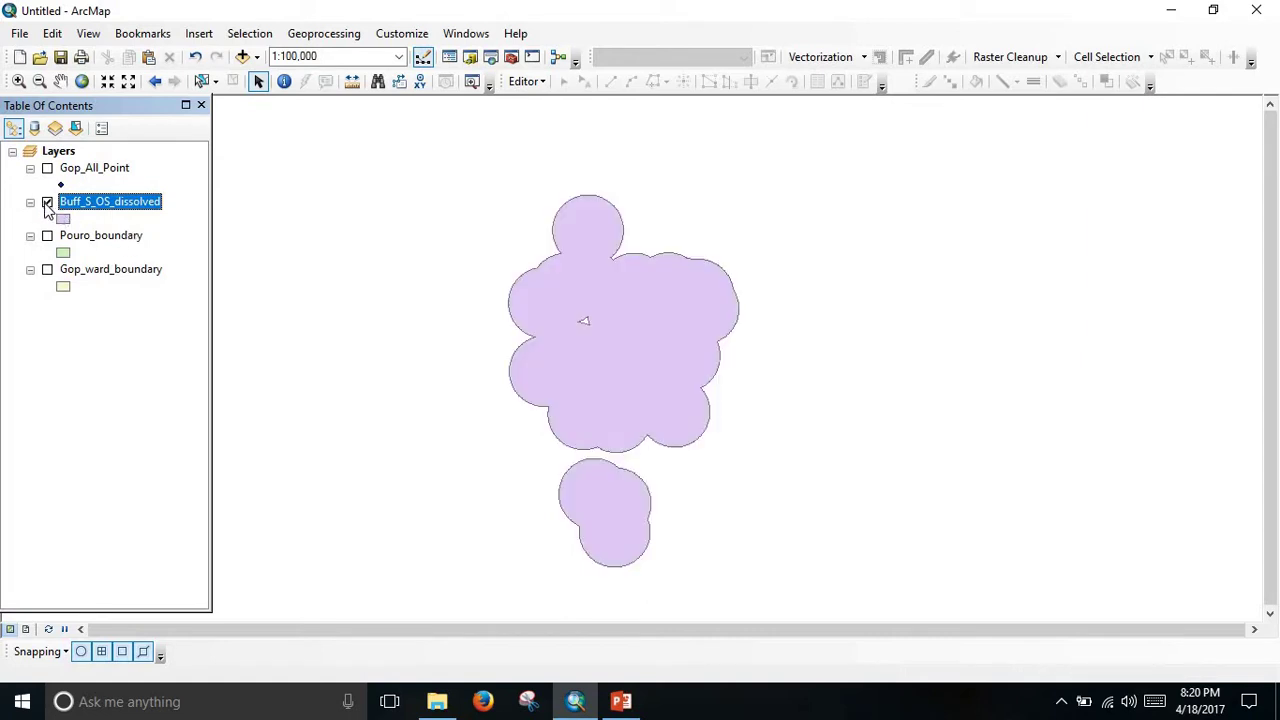
pyautogui.click(47, 203)
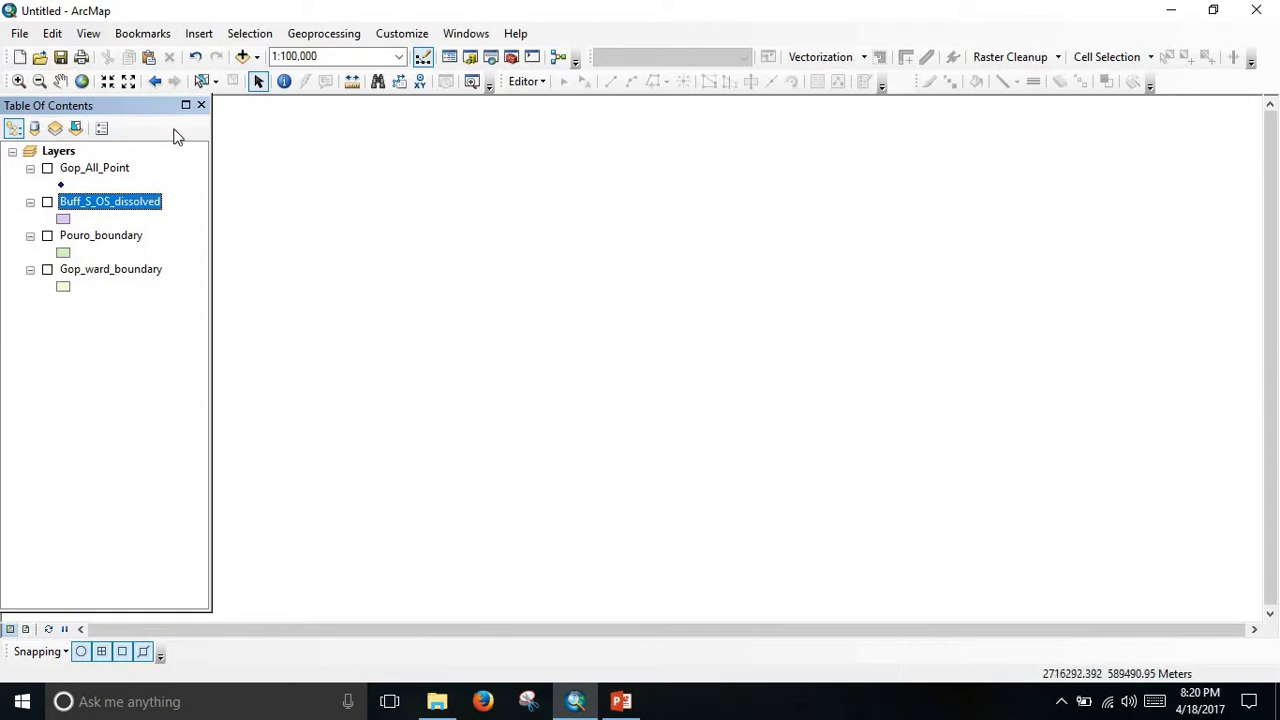
# Step: Set up another Buffer of Gop_All_Point with output feature class Buff_S_OS_undissolved.shp in the Sptial Analysis(S_oS_un) folder
pyautogui.click(306, 36)
pyautogui.click(326, 52)
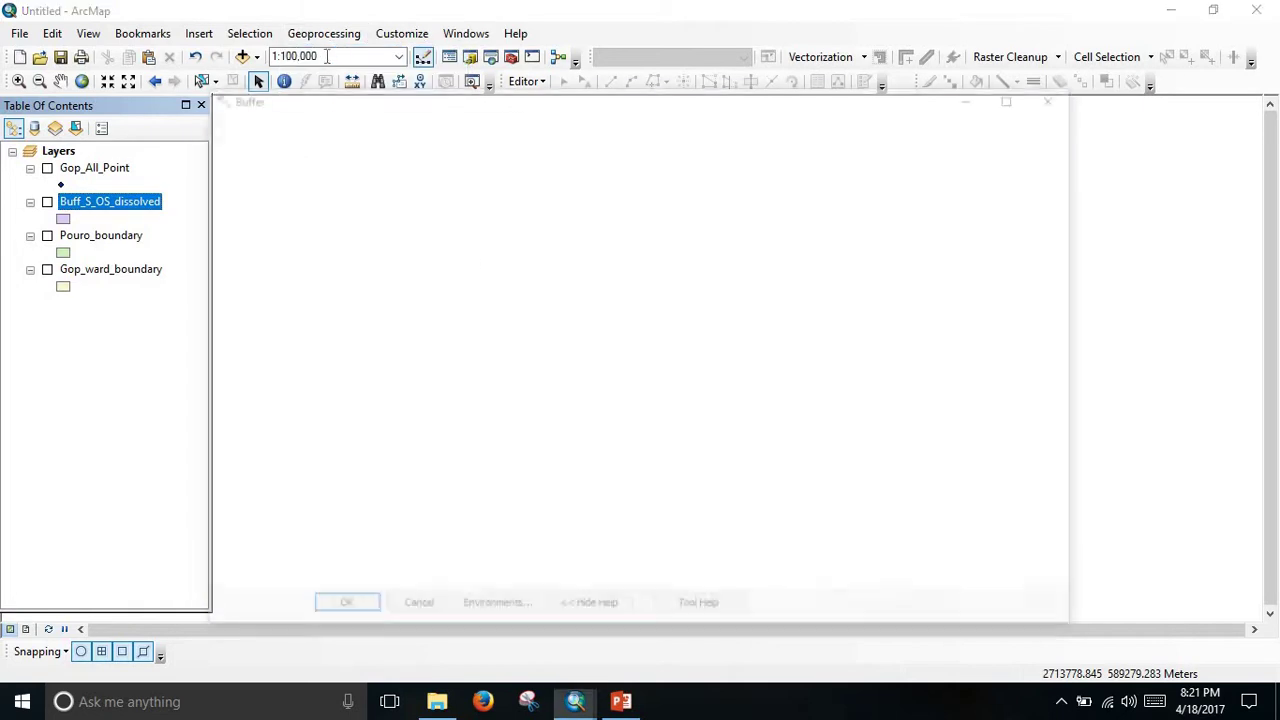
pyautogui.moveTo(470, 98); pyautogui.dragTo(601, 117)
pyautogui.moveTo(70, 170); pyautogui.dragTo(399, 173)
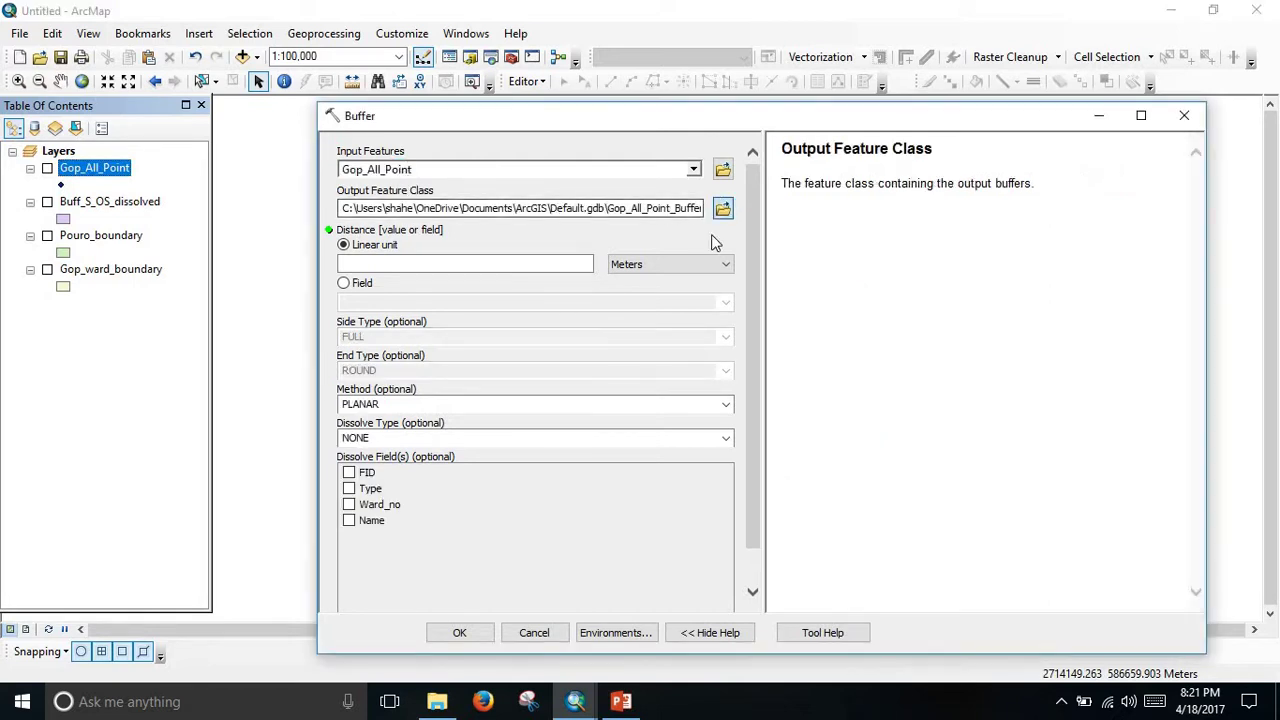
pyautogui.click(722, 208)
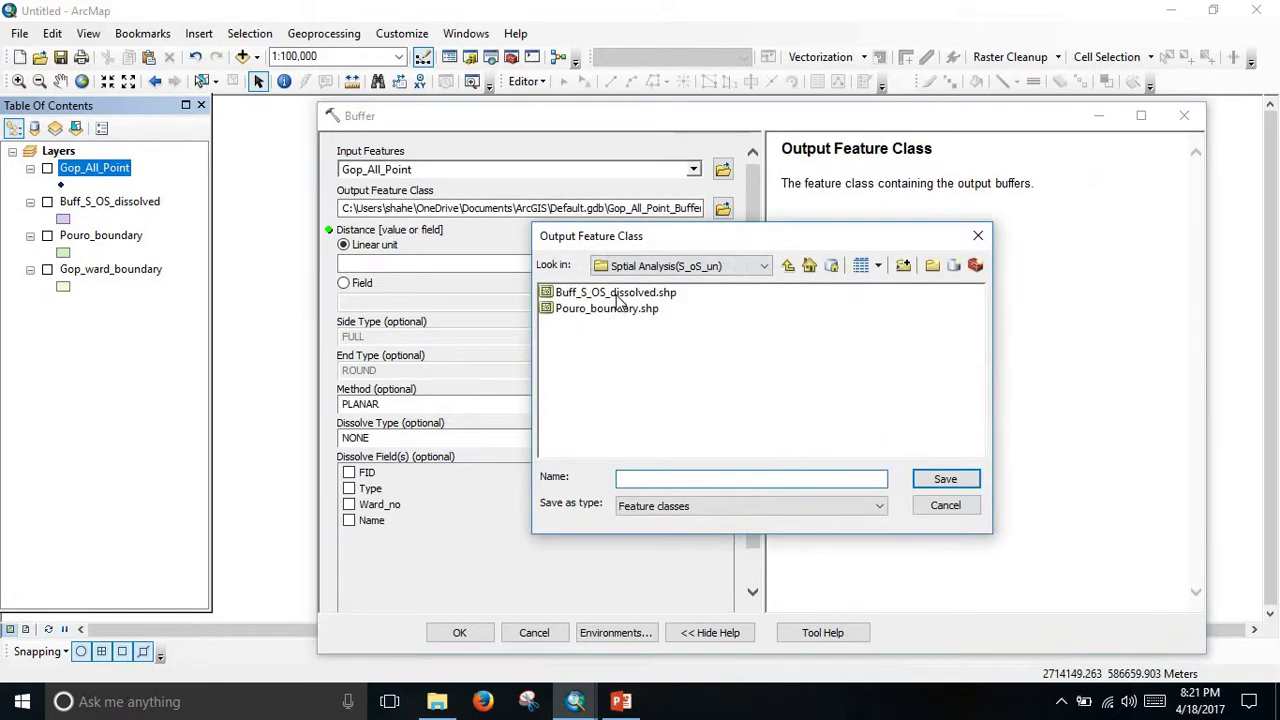
pyautogui.click(615, 294)
pyautogui.click(678, 480)
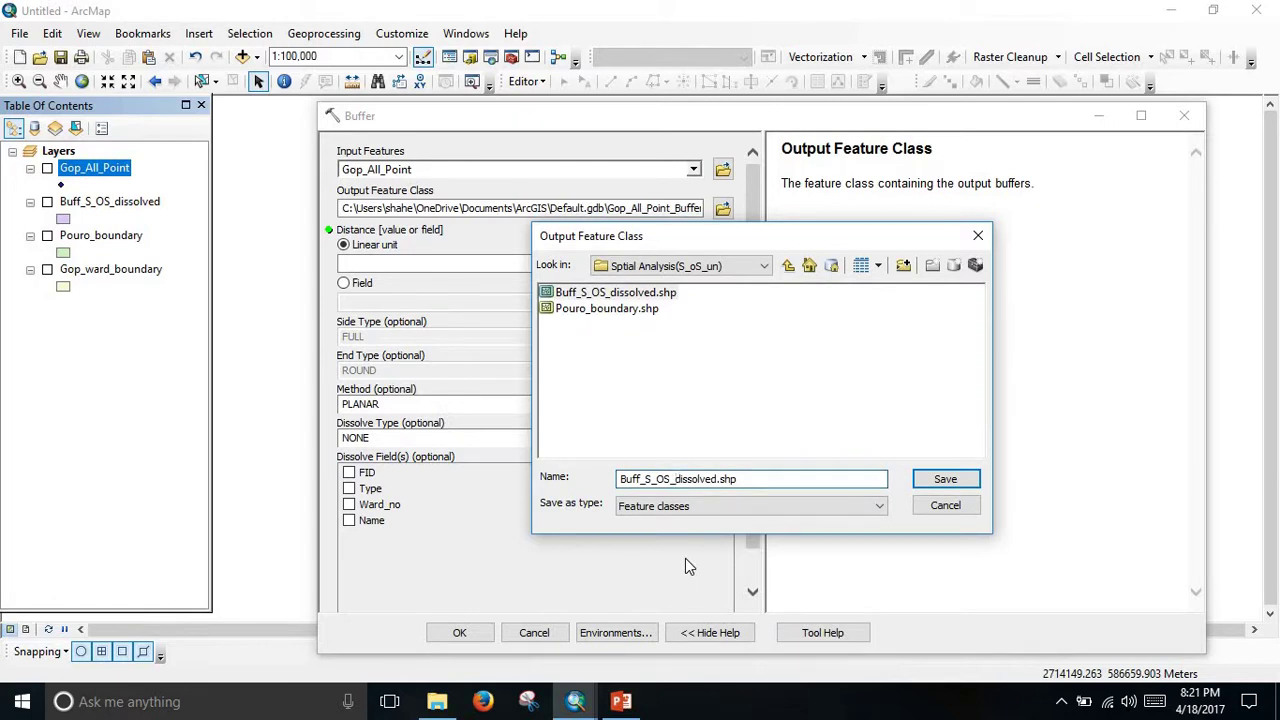
pyautogui.write('un')
pyautogui.click(947, 480)
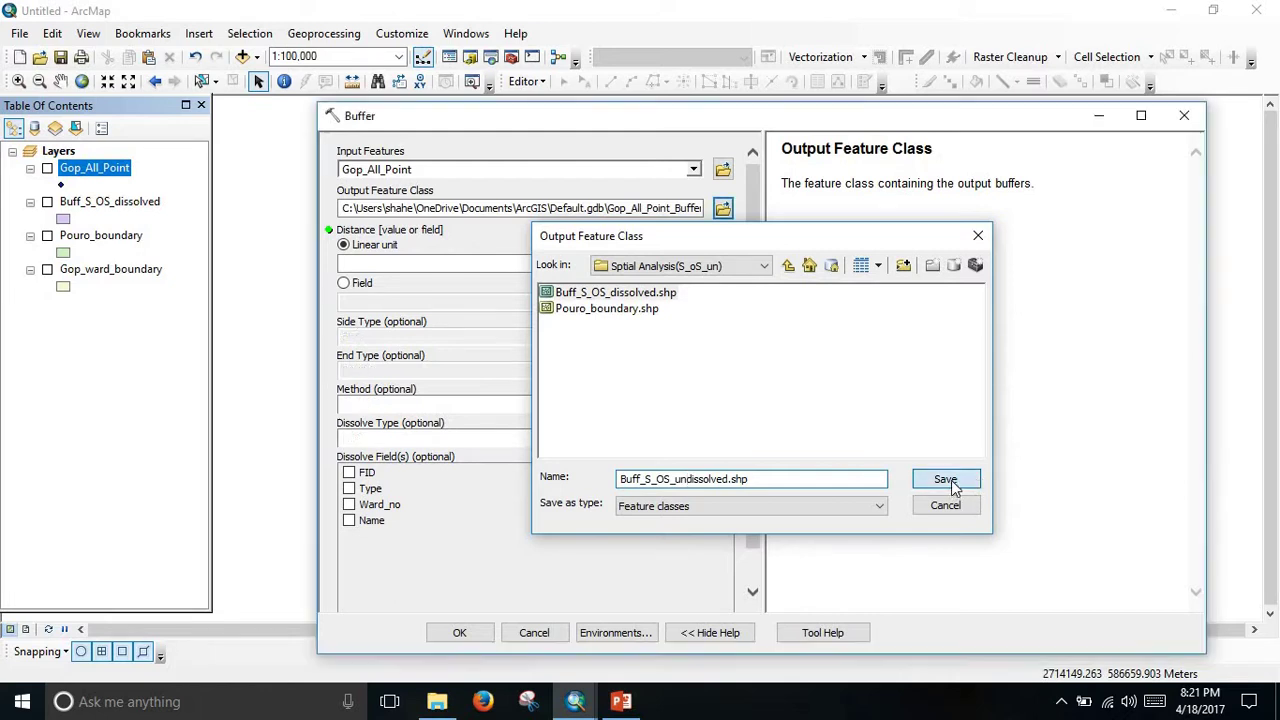
# Step: Run the Buffer at a distance of 1000 meters with dissolve type NONE and inspect the overlapping circles
pyautogui.click(551, 264)
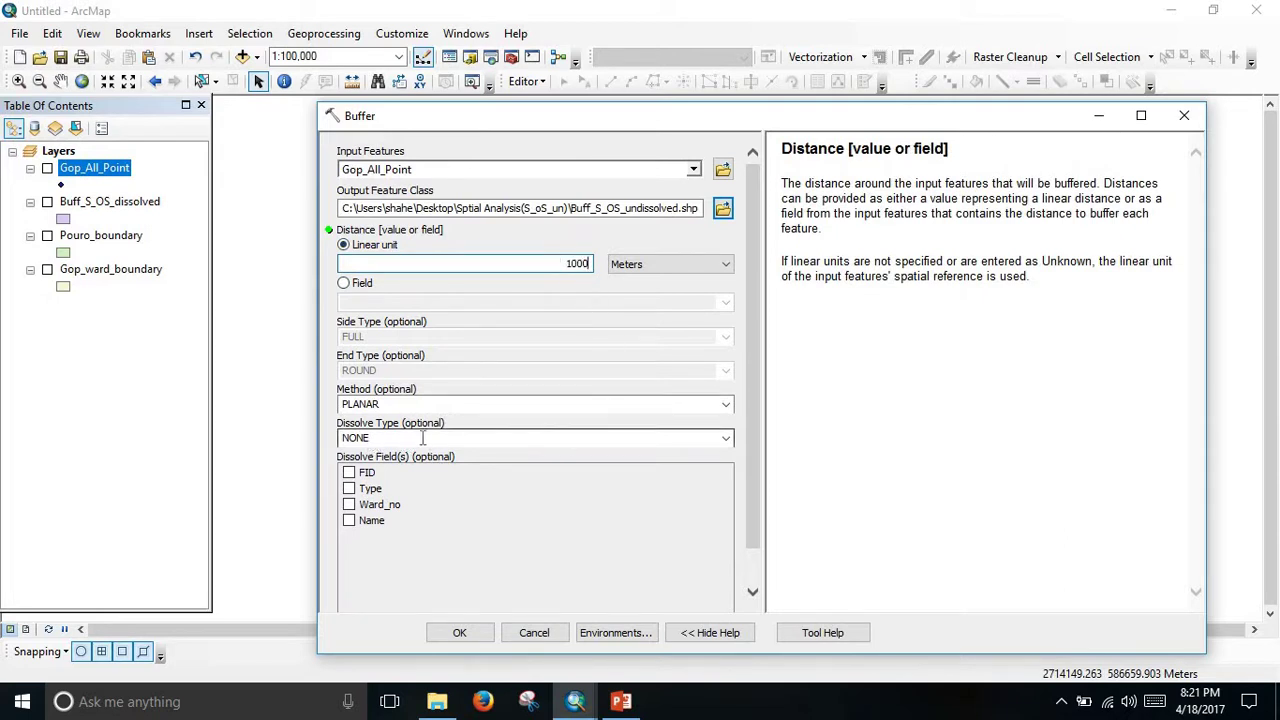
pyautogui.click(462, 631)
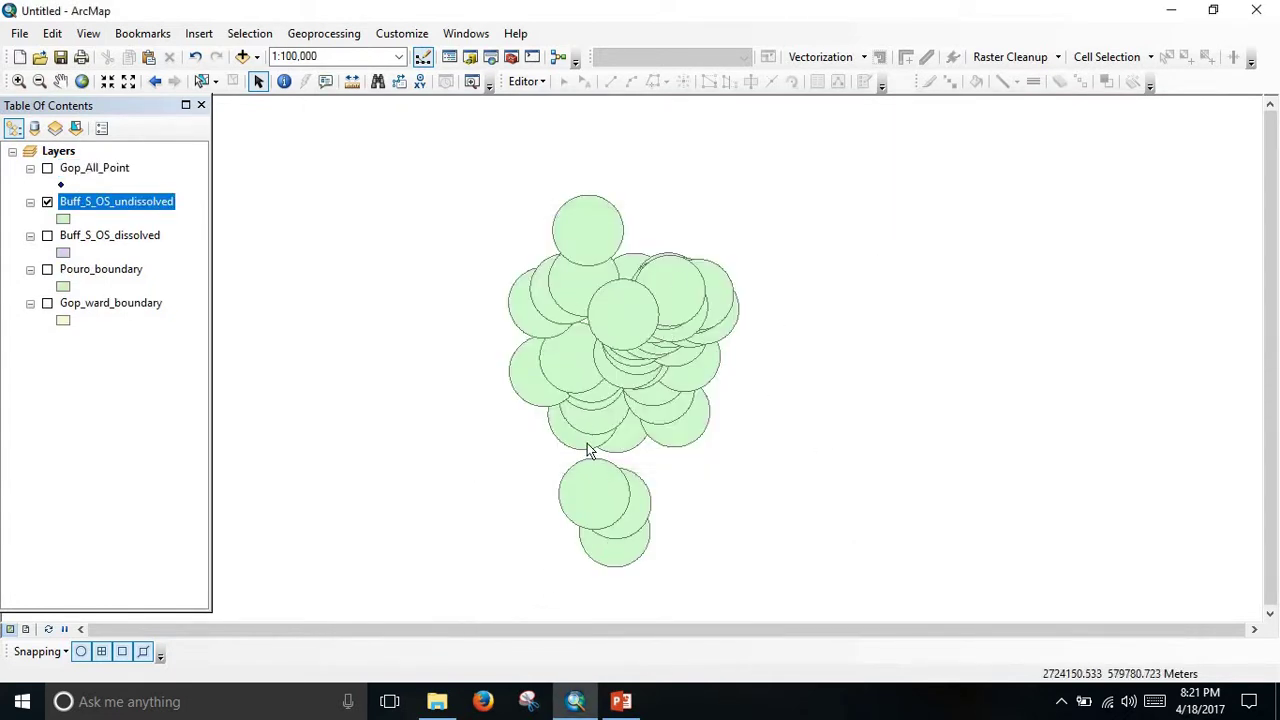
pyautogui.scroll(-2, 620, 412)
pyautogui.scroll(1, 620, 412)
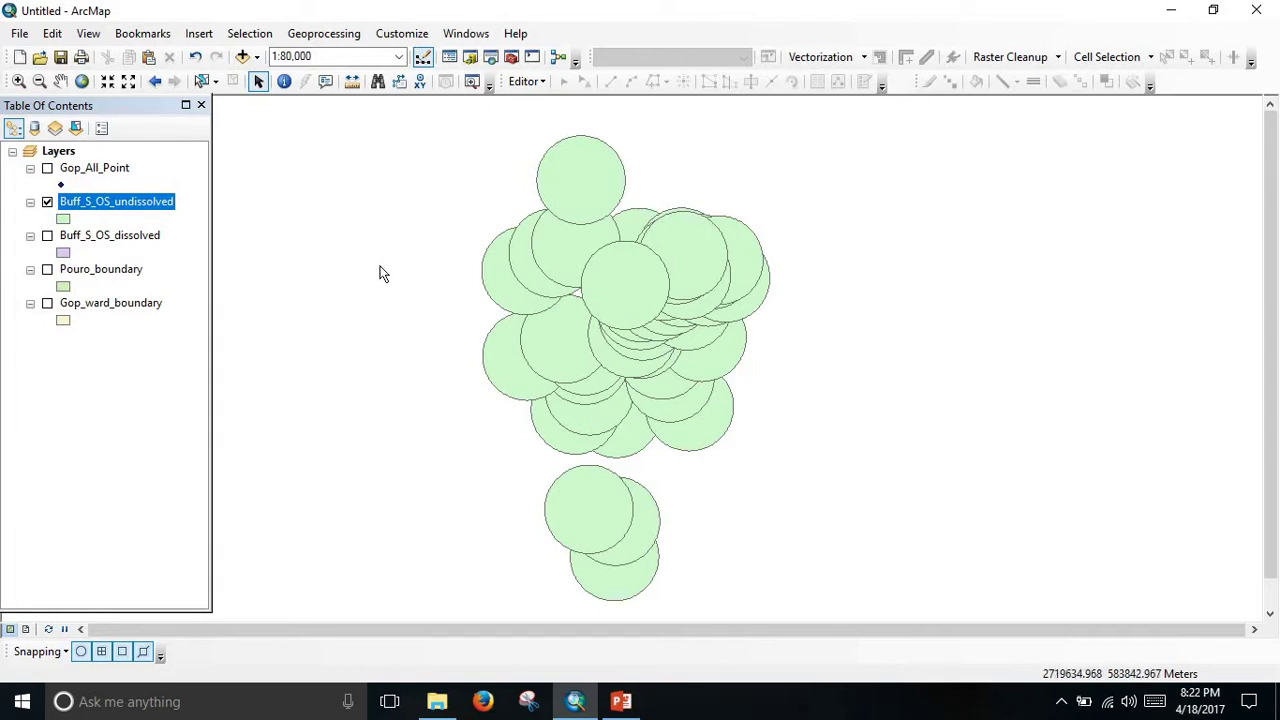
# Step: Open the Intersect tool, review its help illustration, and add Buff_S_OS_undissolved as the input feature
pyautogui.click(201, 35)
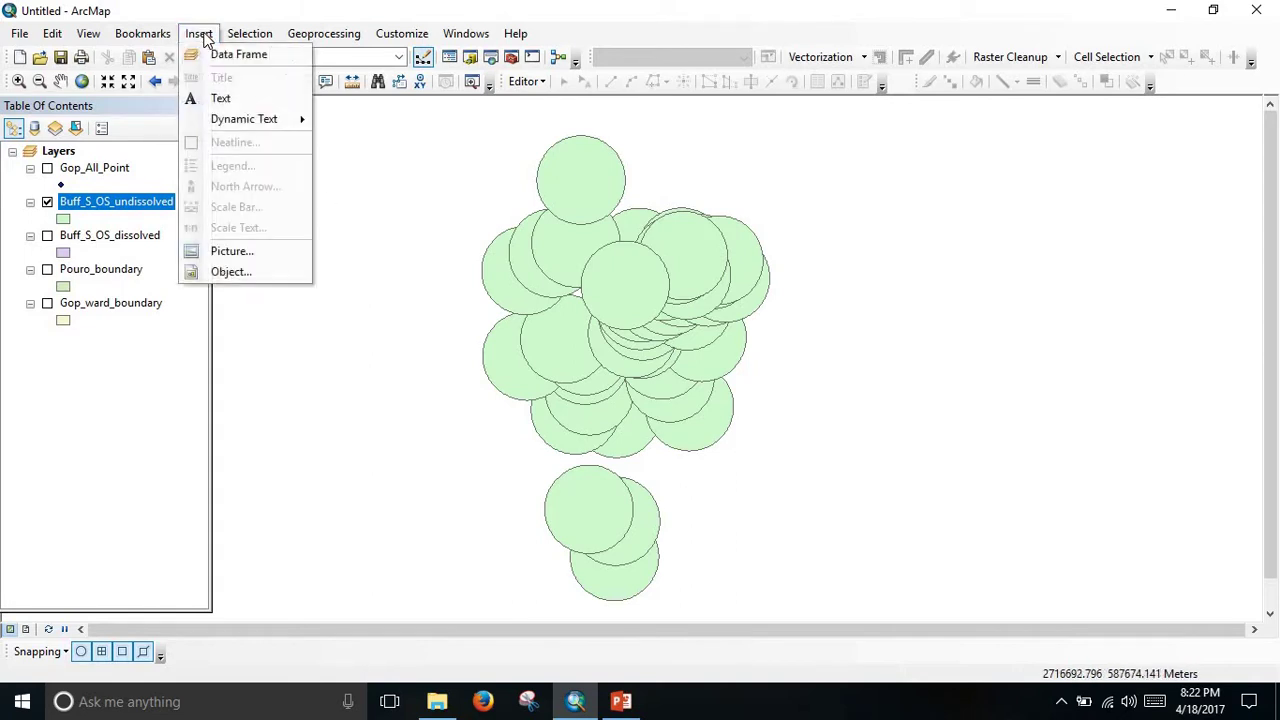
pyautogui.click(323, 33)
pyautogui.click(323, 33)
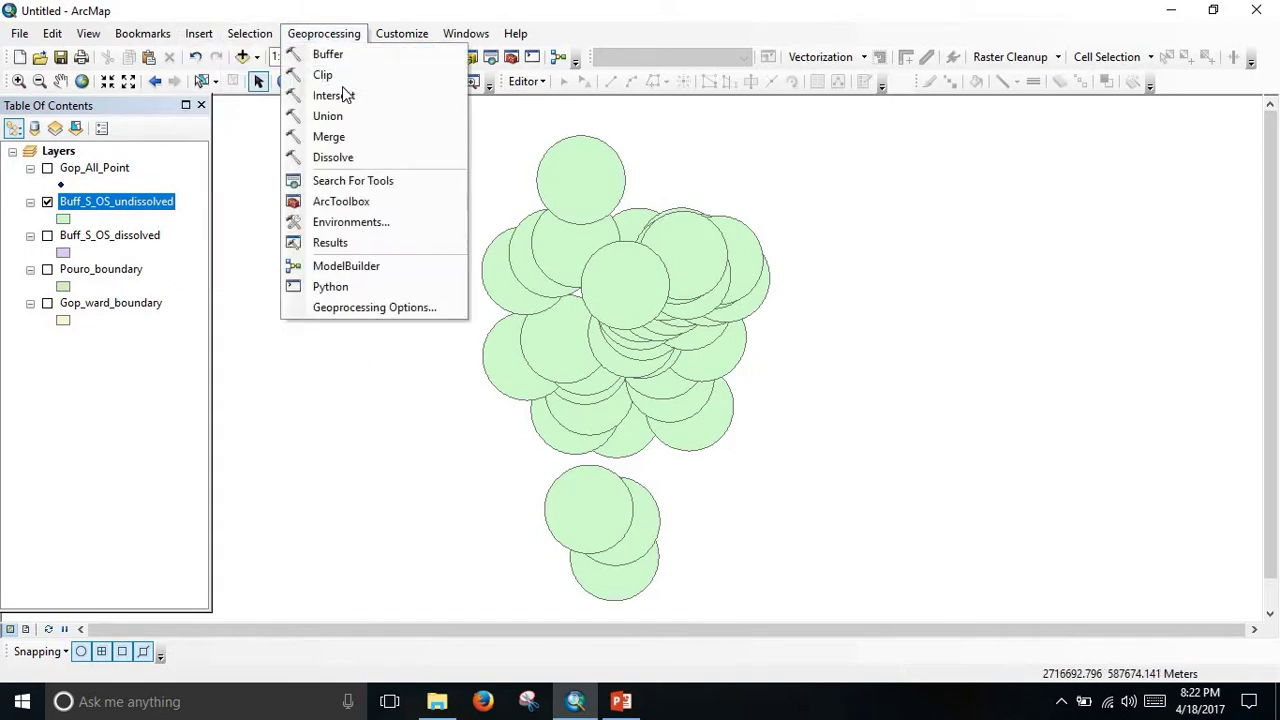
pyautogui.click(333, 95)
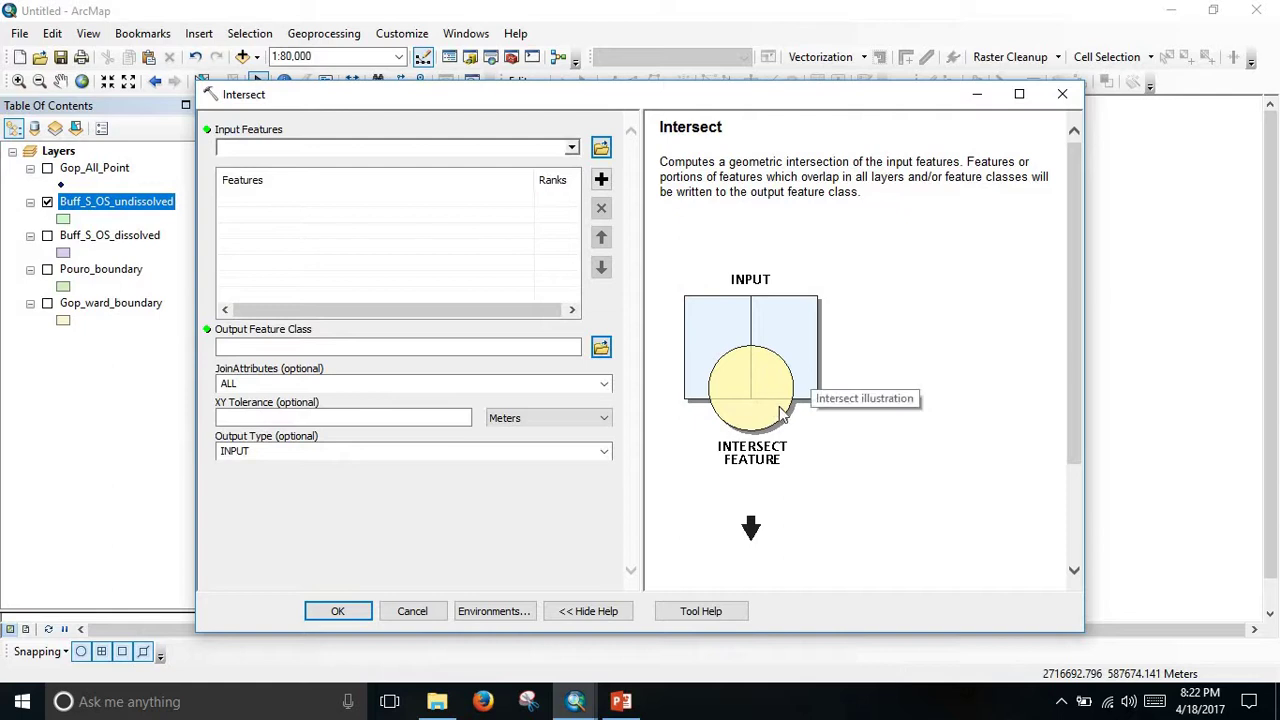
pyautogui.scroll(-3, 787, 403)
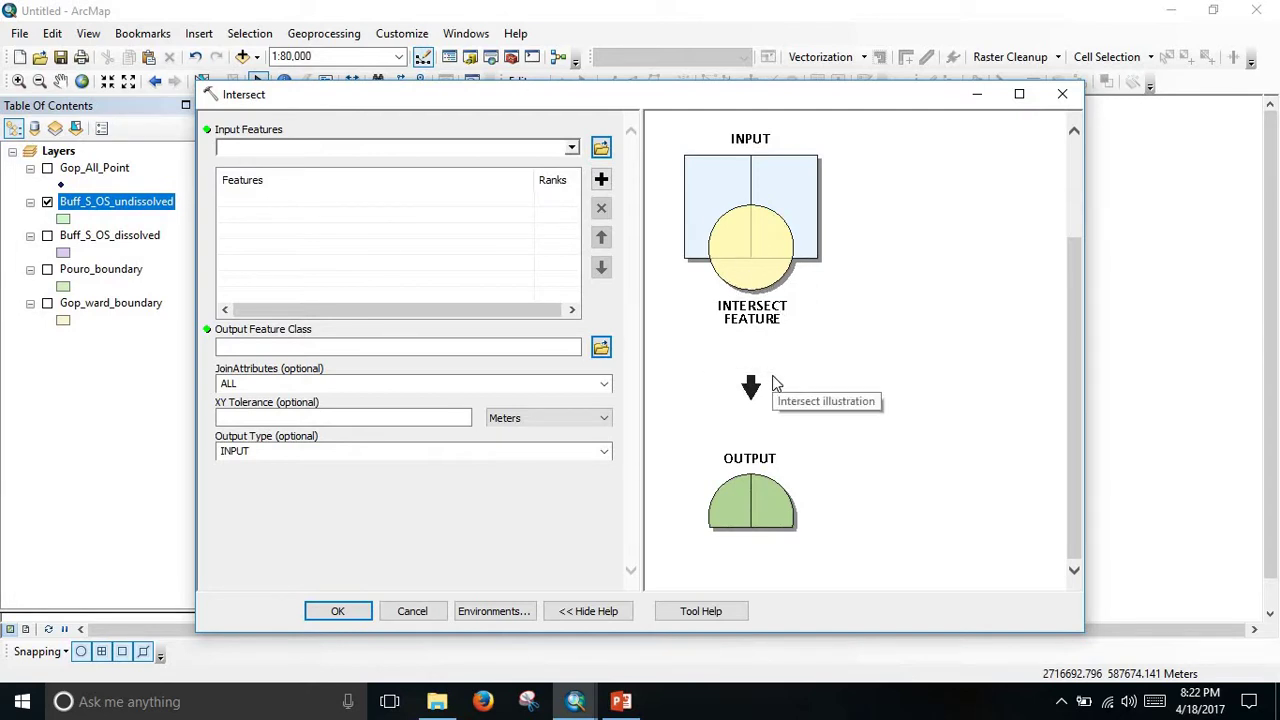
pyautogui.moveTo(684, 100); pyautogui.dragTo(740, 137)
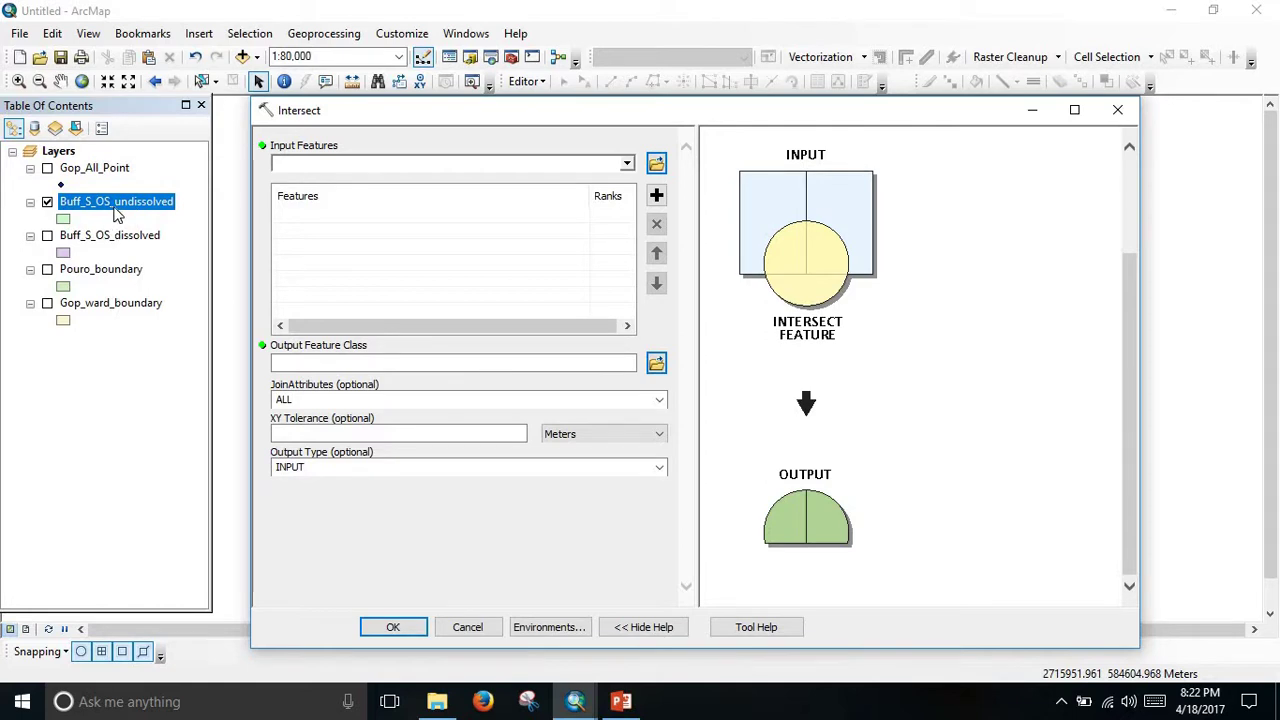
pyautogui.moveTo(114, 209); pyautogui.dragTo(338, 175)
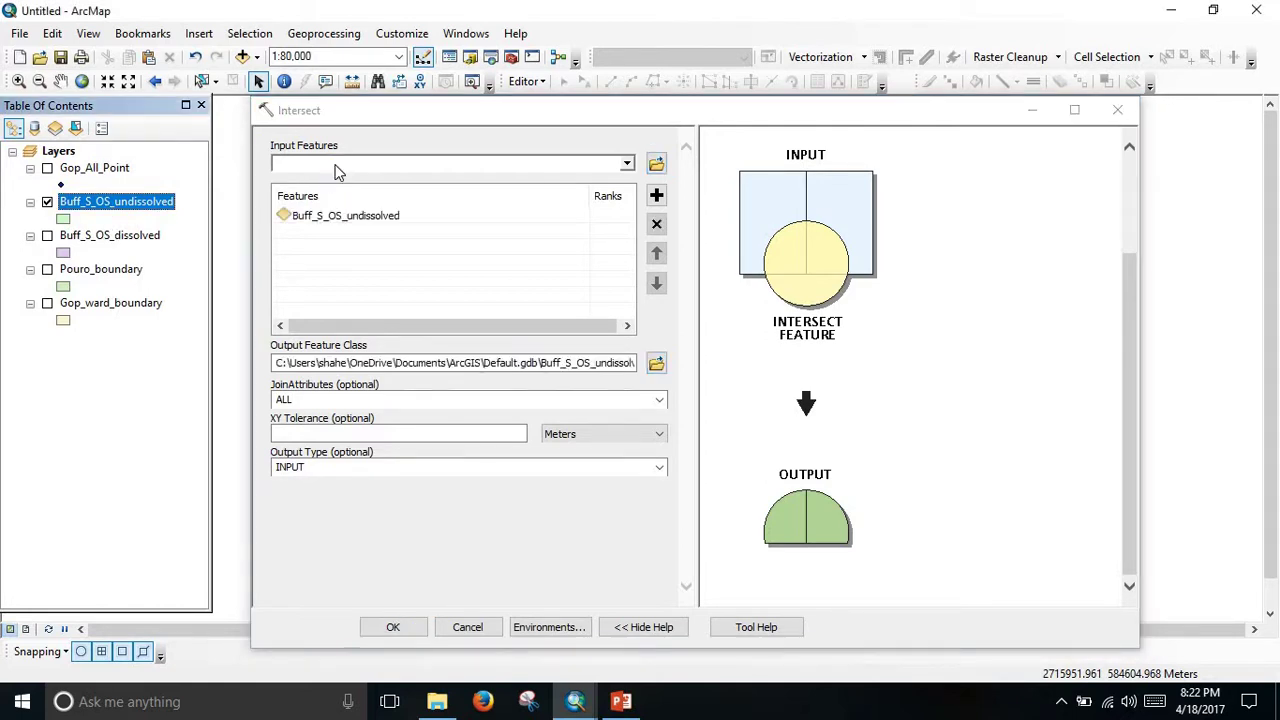
# Step: Name the Intersect output Over_undissolved in the Sptial Analysis(S_oS_un) folder and run the tool
pyautogui.click(656, 364)
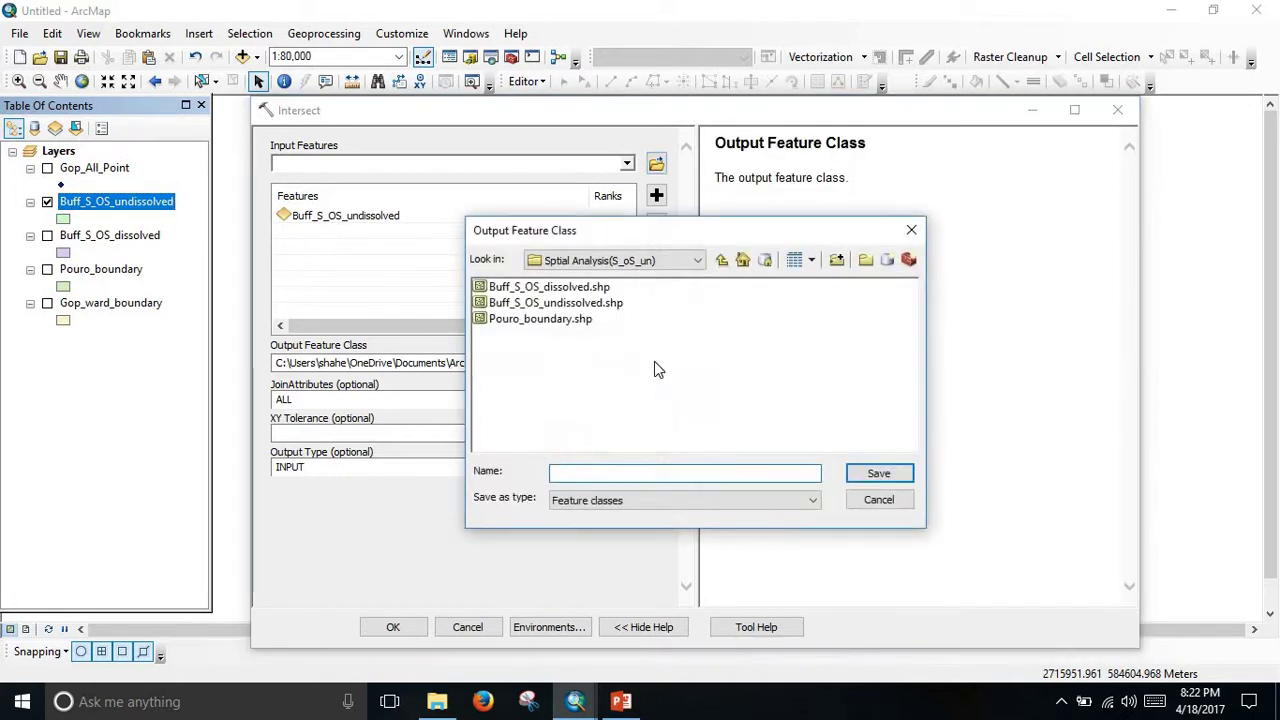
pyautogui.click(685, 476)
pyautogui.write('ssolved')
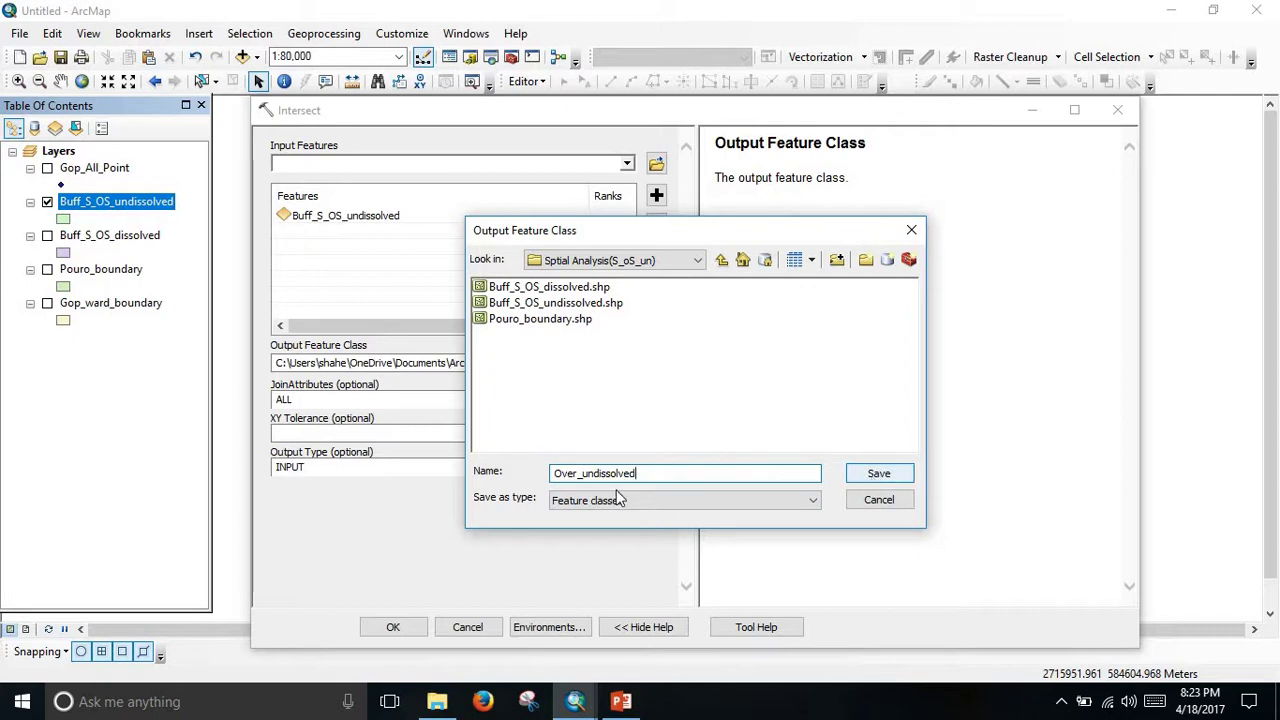
pyautogui.click(878, 475)
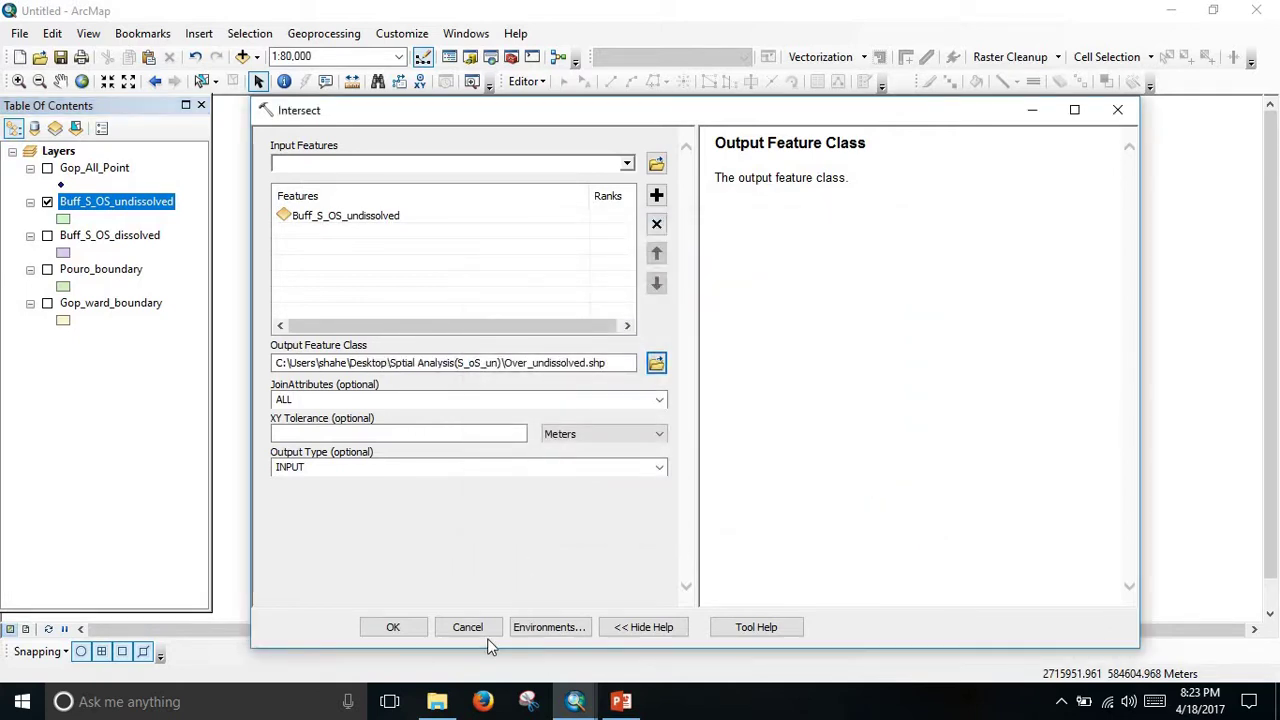
pyautogui.click(413, 634)
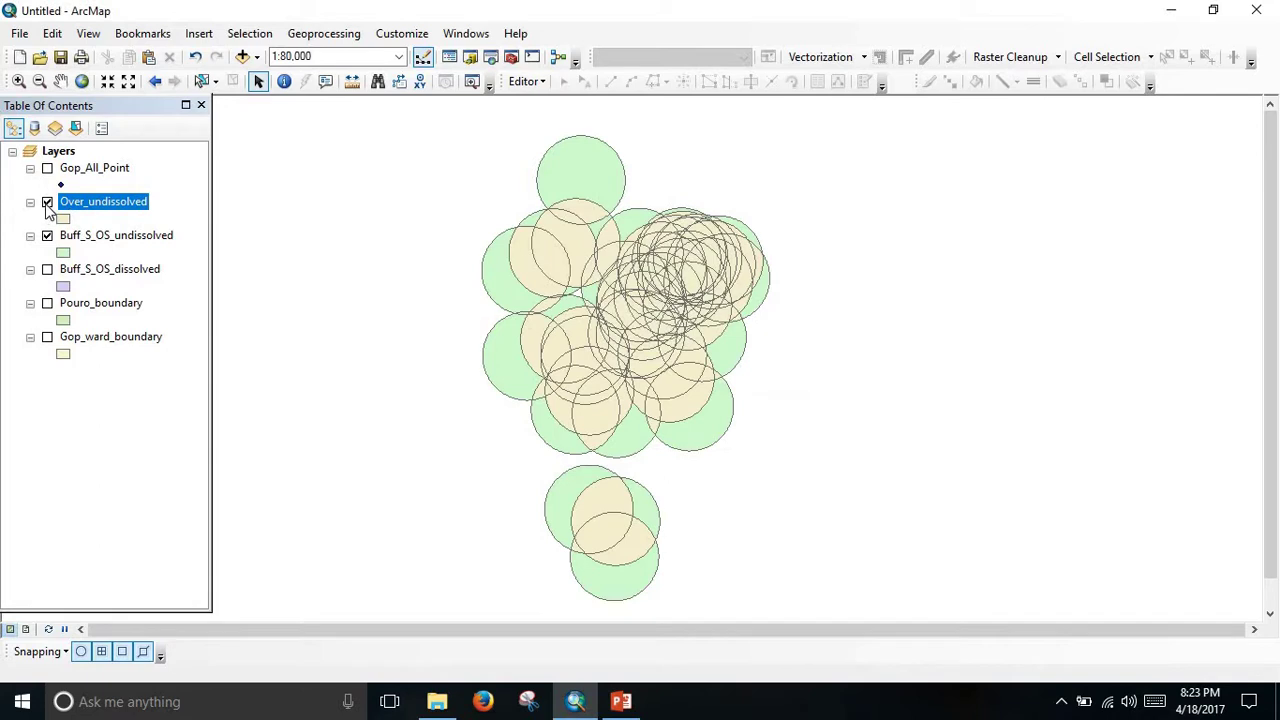
# Step: Hide the Buff_S_OS_undissolved layer and leave only Over_undissolved displayed on the map
pyautogui.click(47, 202)
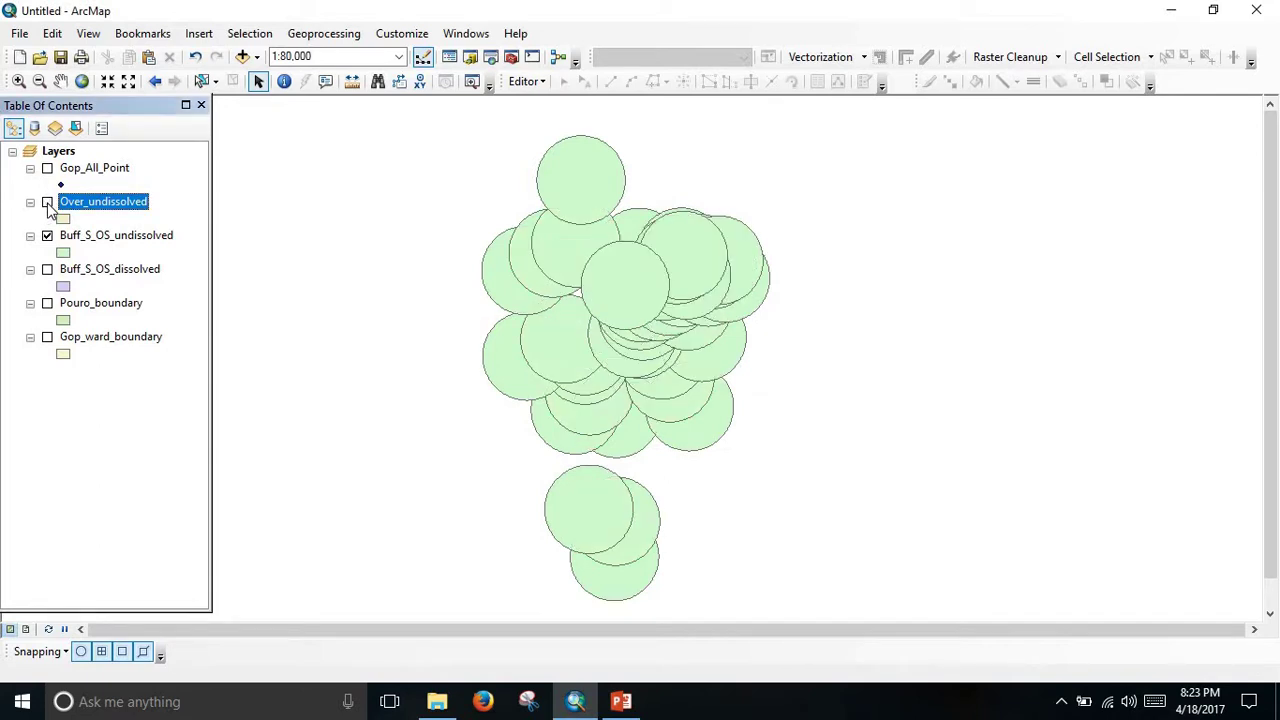
pyautogui.click(47, 236)
pyautogui.click(47, 202)
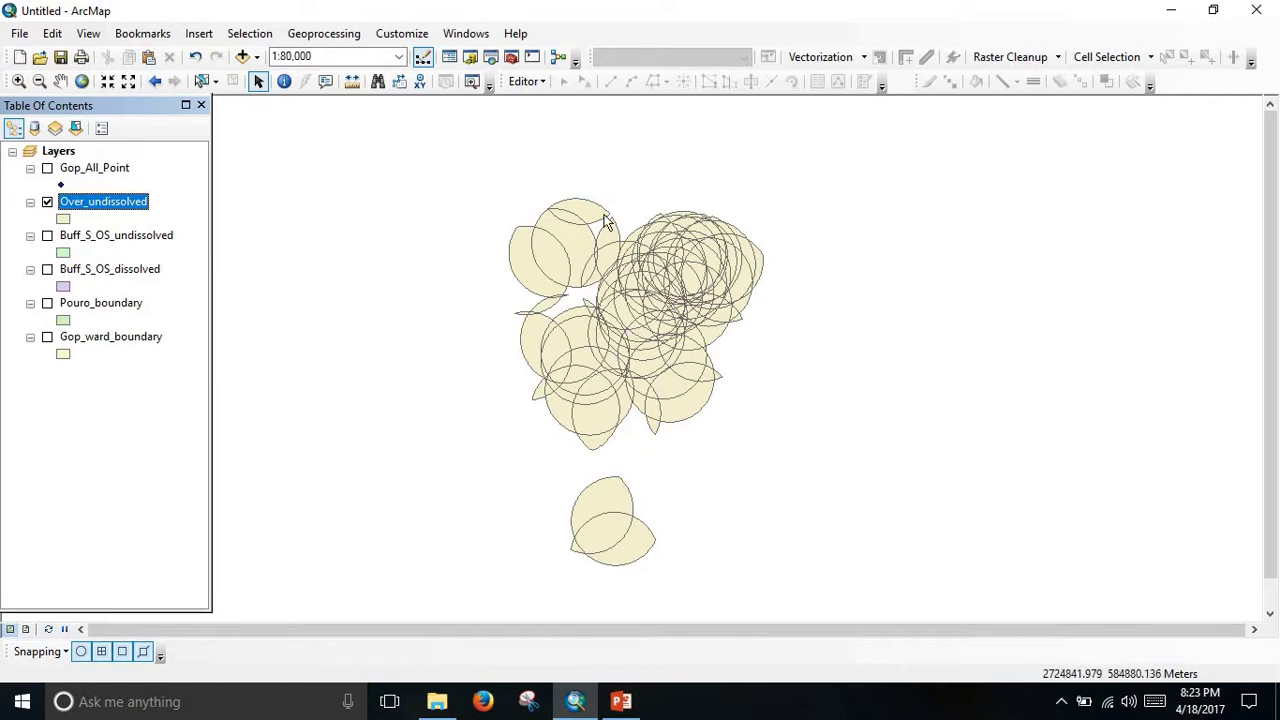
# Step: Open the Dissolve tool and set Over_undissolved as its input features
pyautogui.click(318, 34)
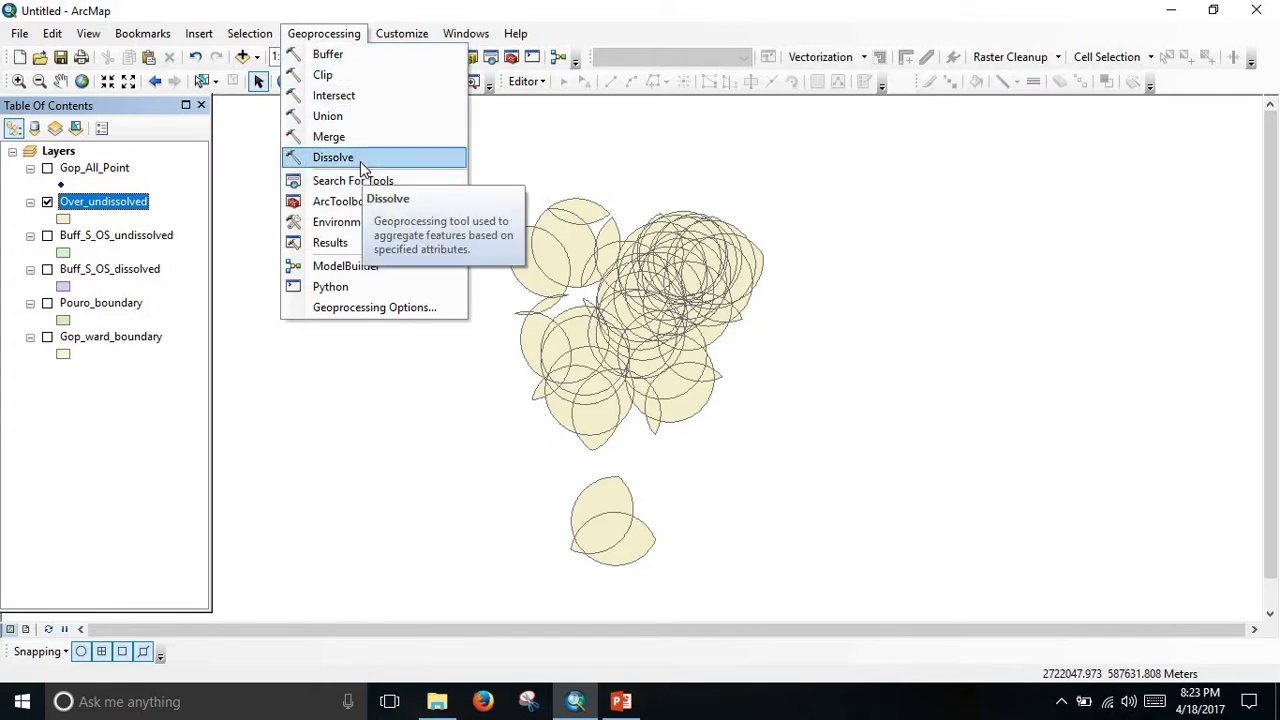
pyautogui.click(360, 161)
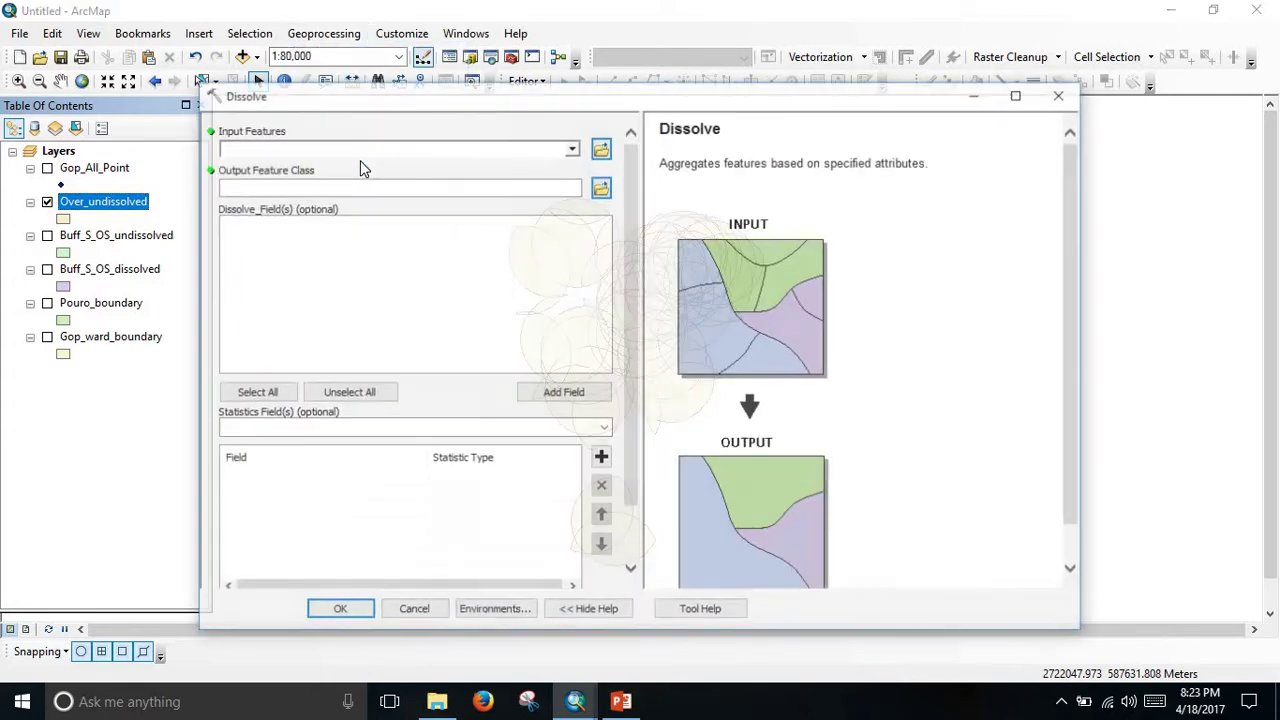
pyautogui.moveTo(470, 106); pyautogui.dragTo(646, 125)
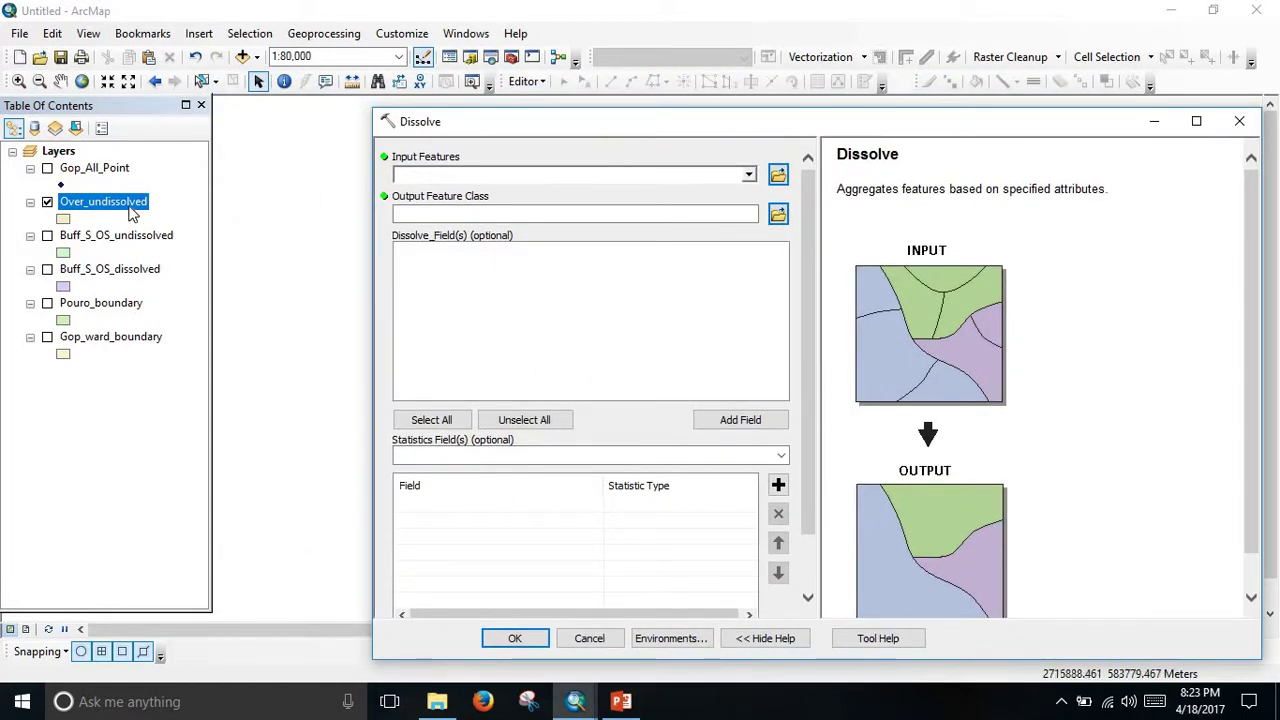
pyautogui.moveTo(131, 212); pyautogui.dragTo(463, 180)
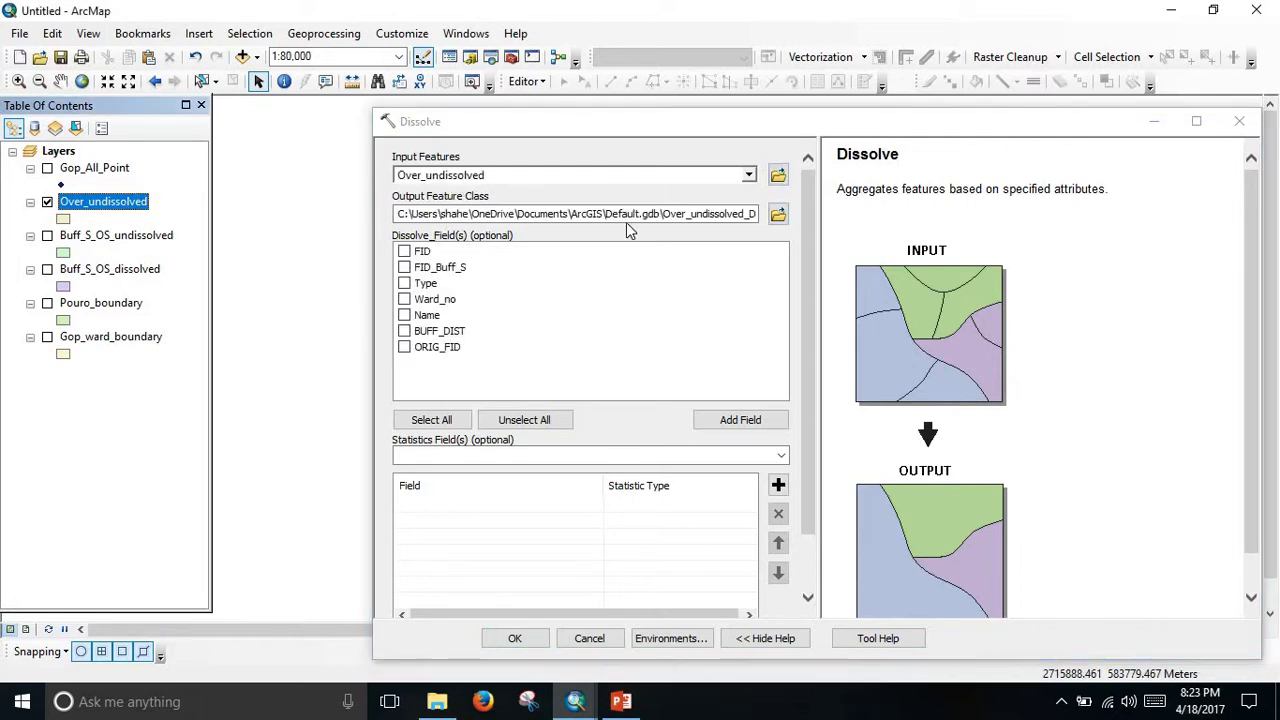
# Step: Run Dissolve with the output named Over_dissolved in the Sptial Analysis(S_oS_un) folder, and hide the Over_undissolved layer
pyautogui.click(778, 214)
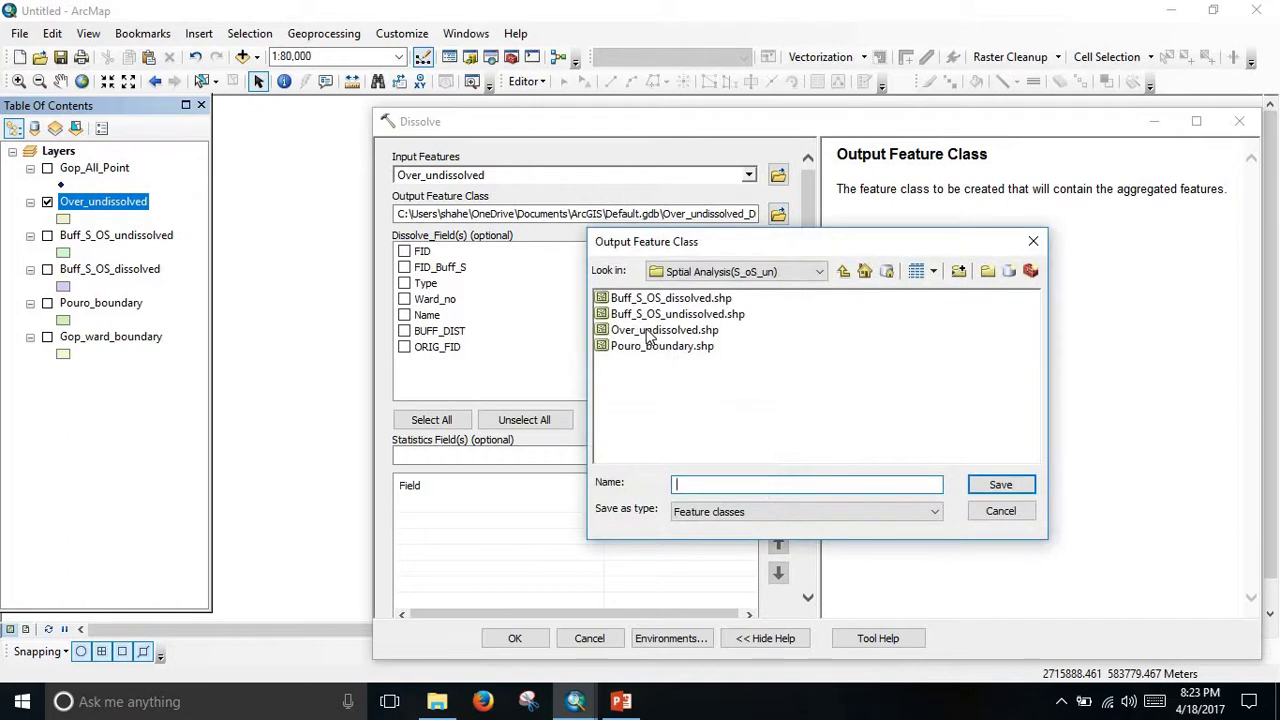
pyautogui.click(645, 331)
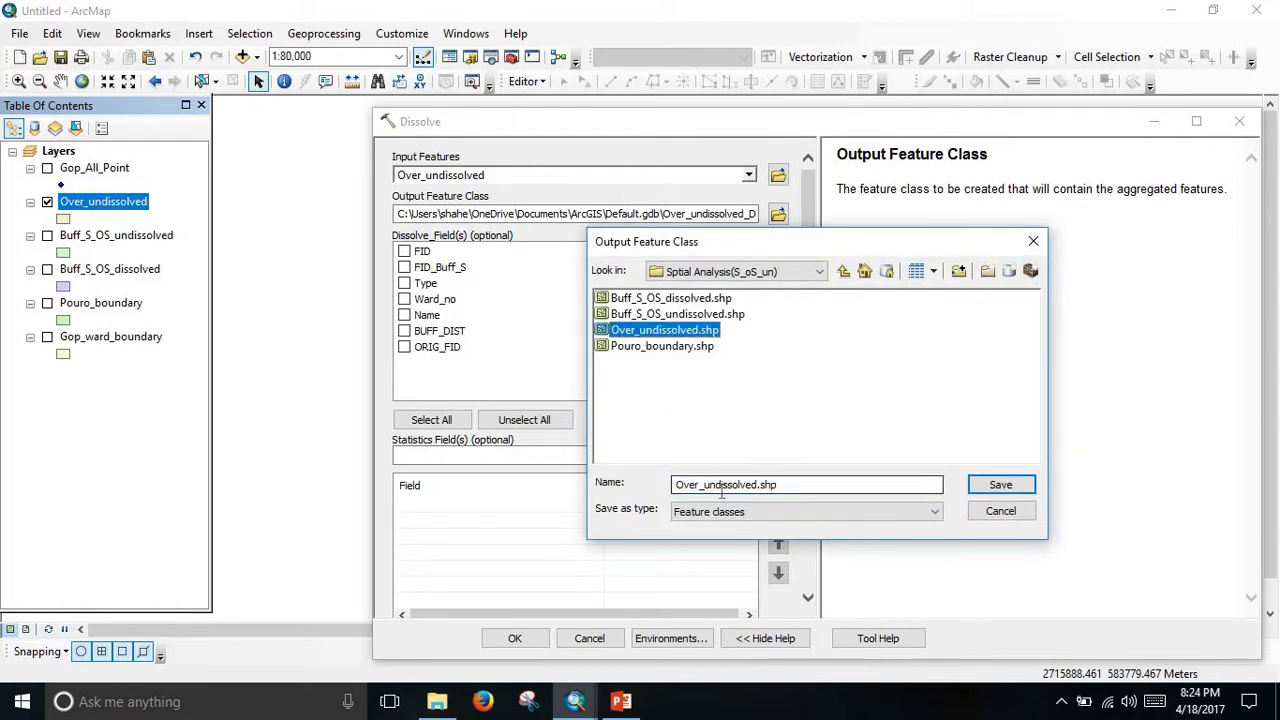
pyautogui.click(716, 485)
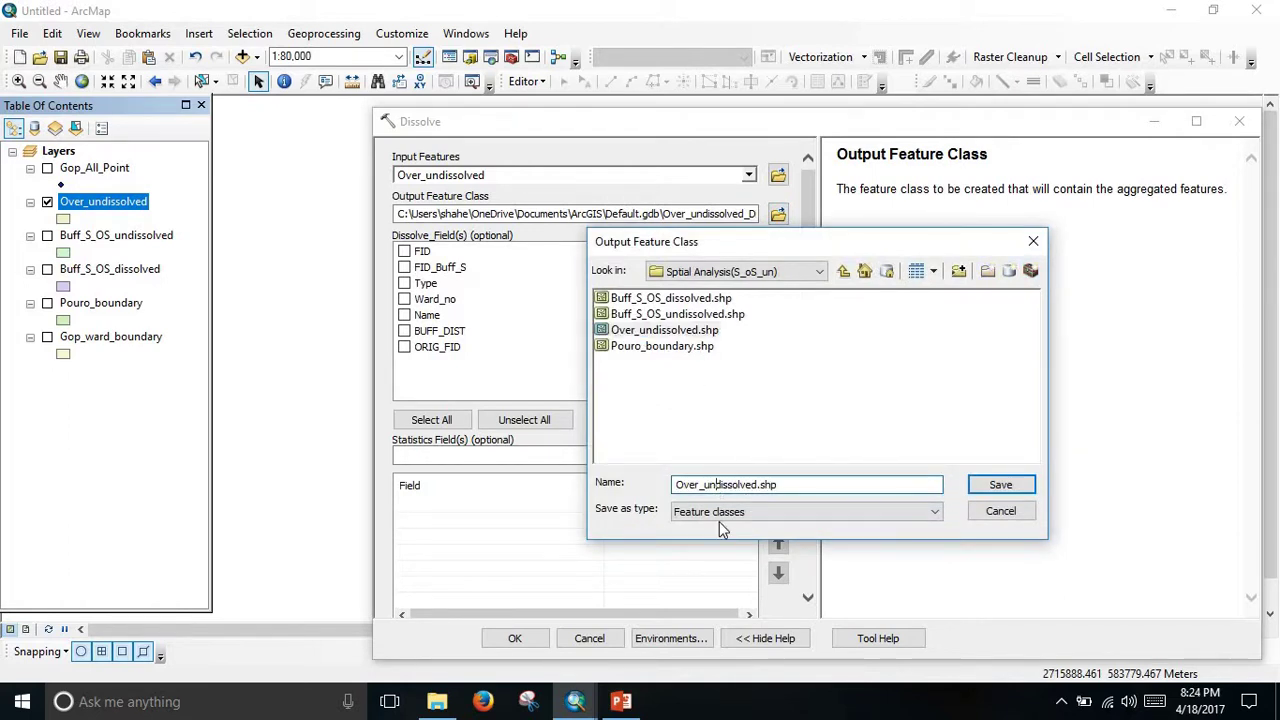
pyautogui.press('BackSpace')
pyautogui.press('BackSpace')
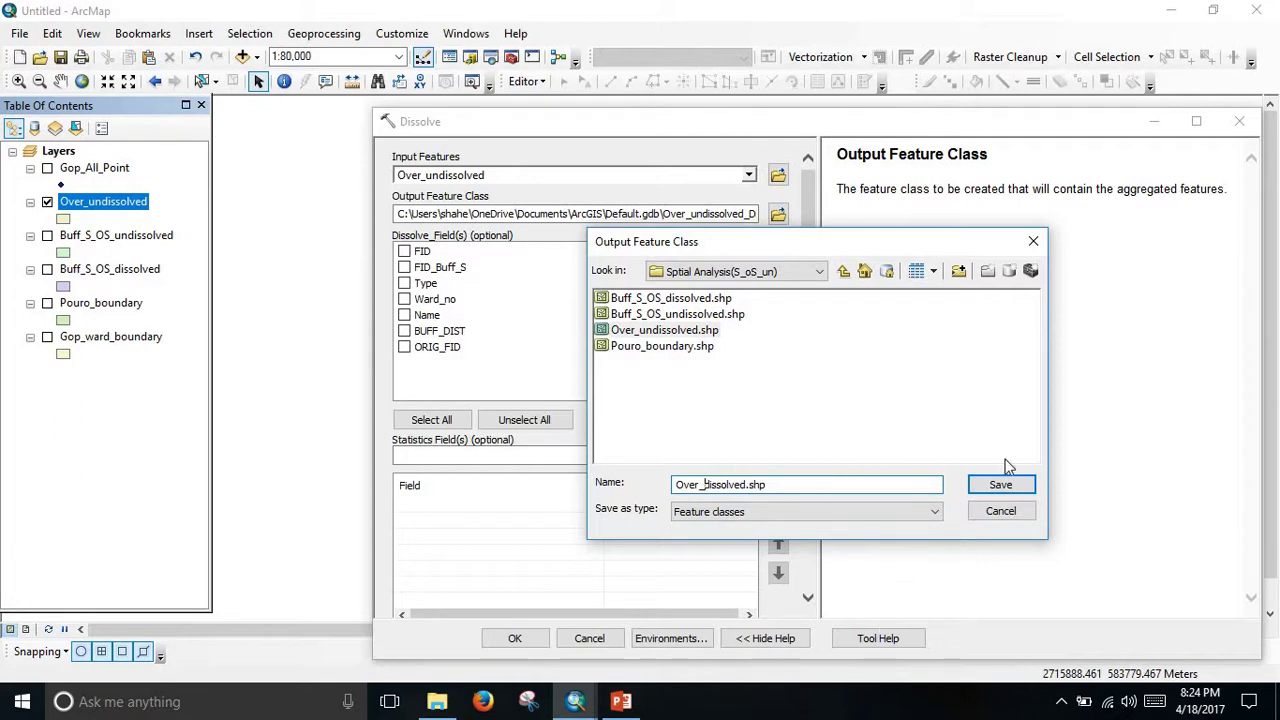
pyautogui.click(1019, 487)
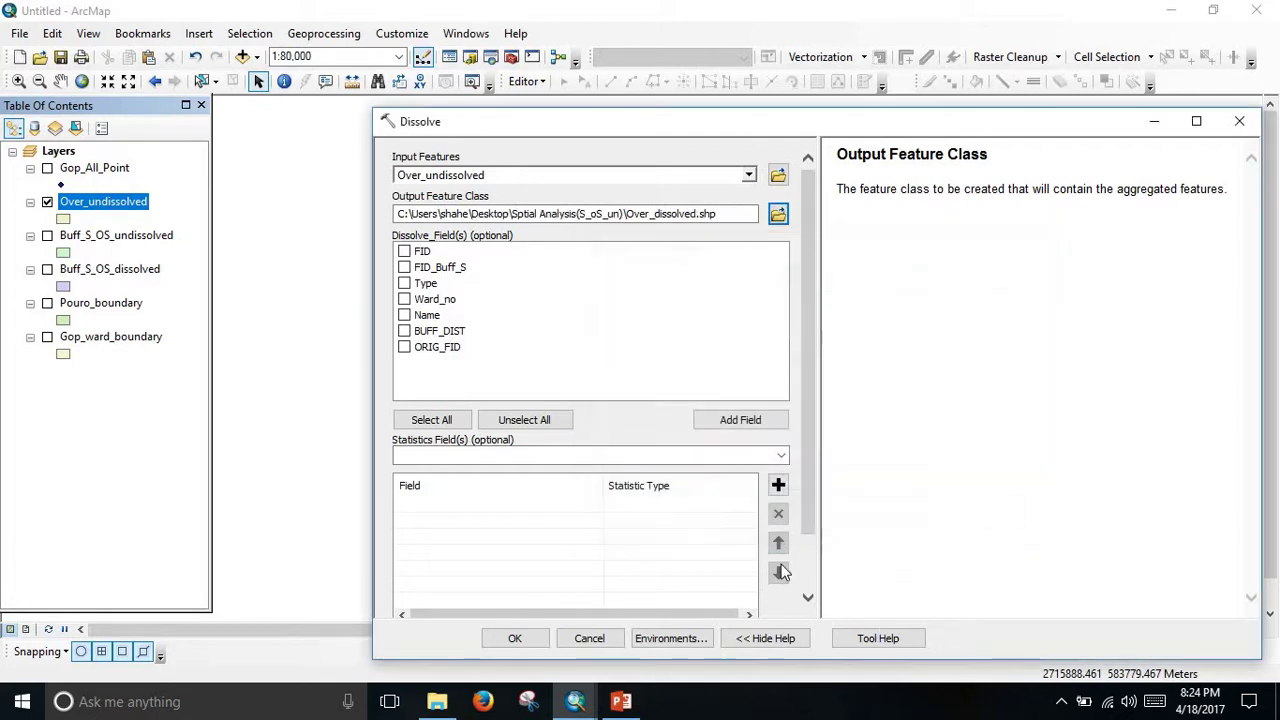
pyautogui.click(535, 639)
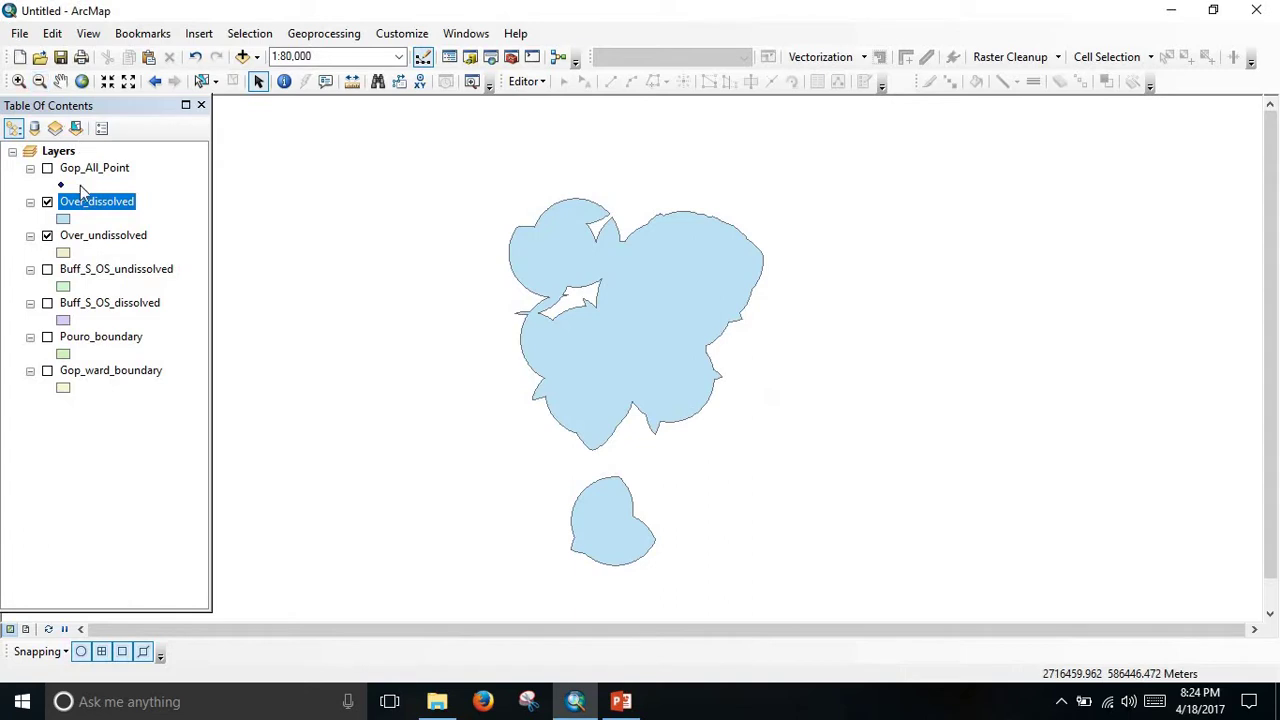
pyautogui.click(47, 236)
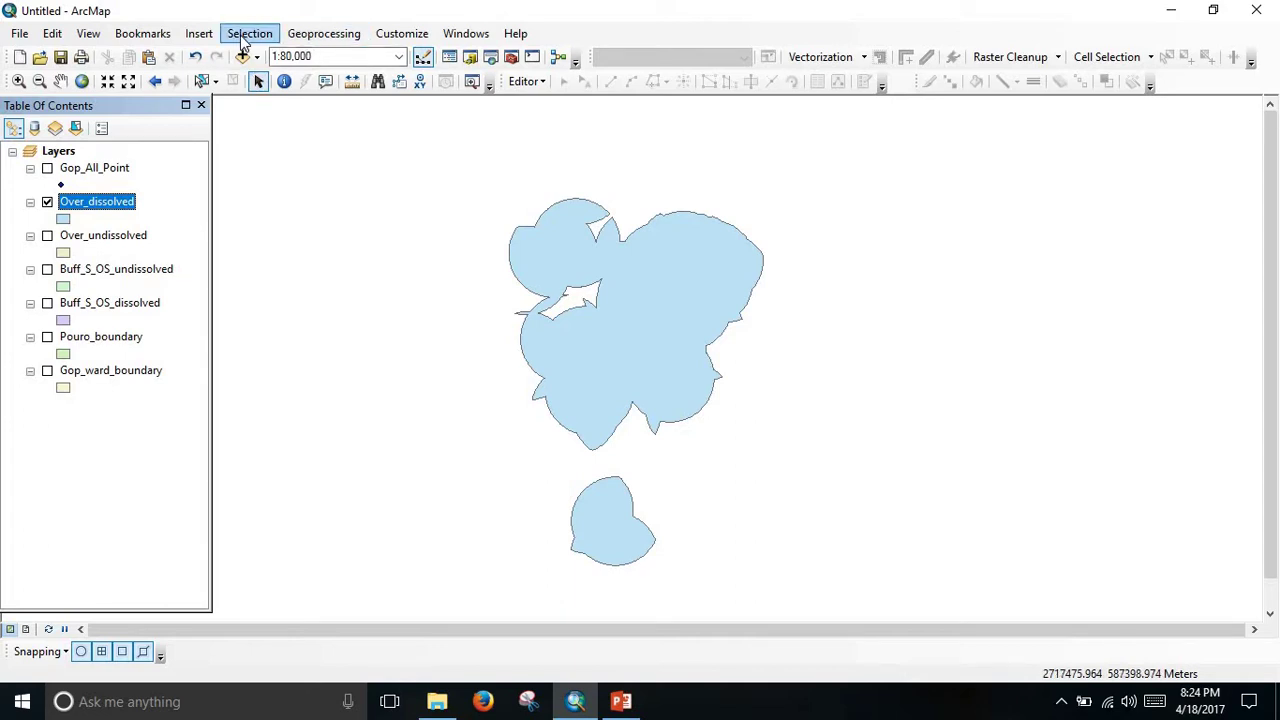
# Step: Open the Identity overlay tool and set Buff_S_OS_dissolved as the input features and Over_dissolved as the identity features
pyautogui.click(323, 36)
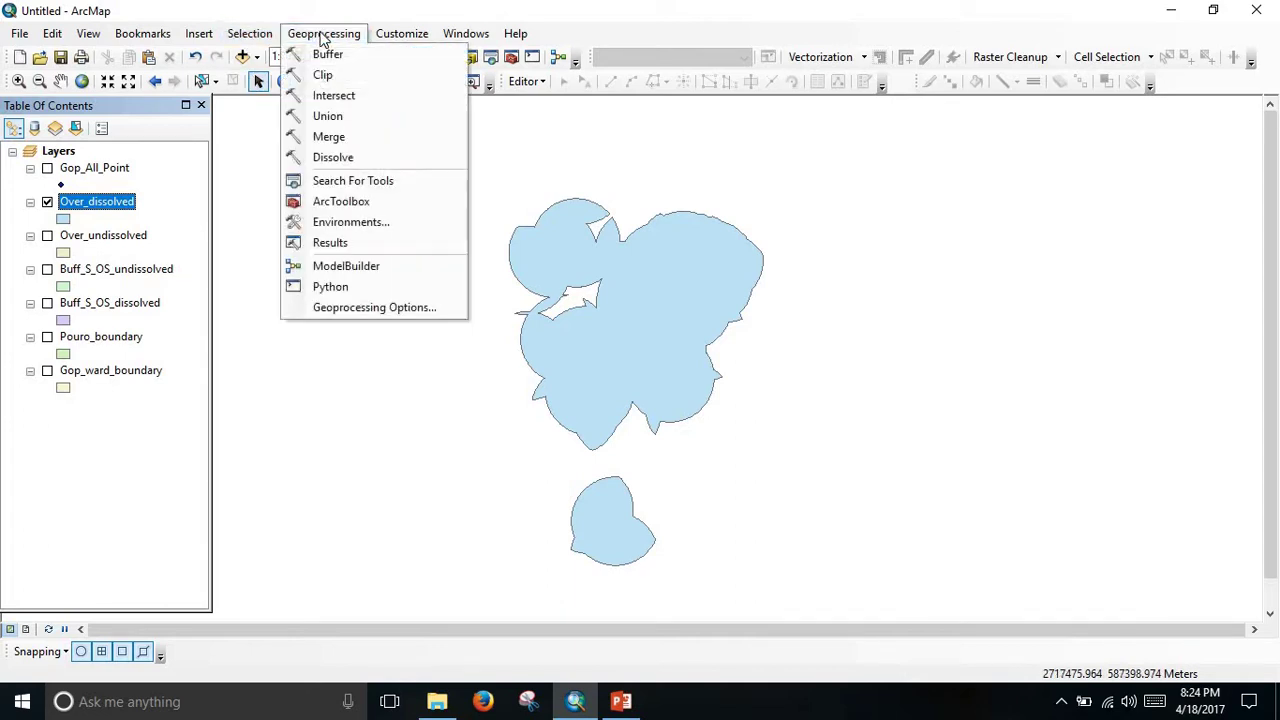
pyautogui.click(495, 66)
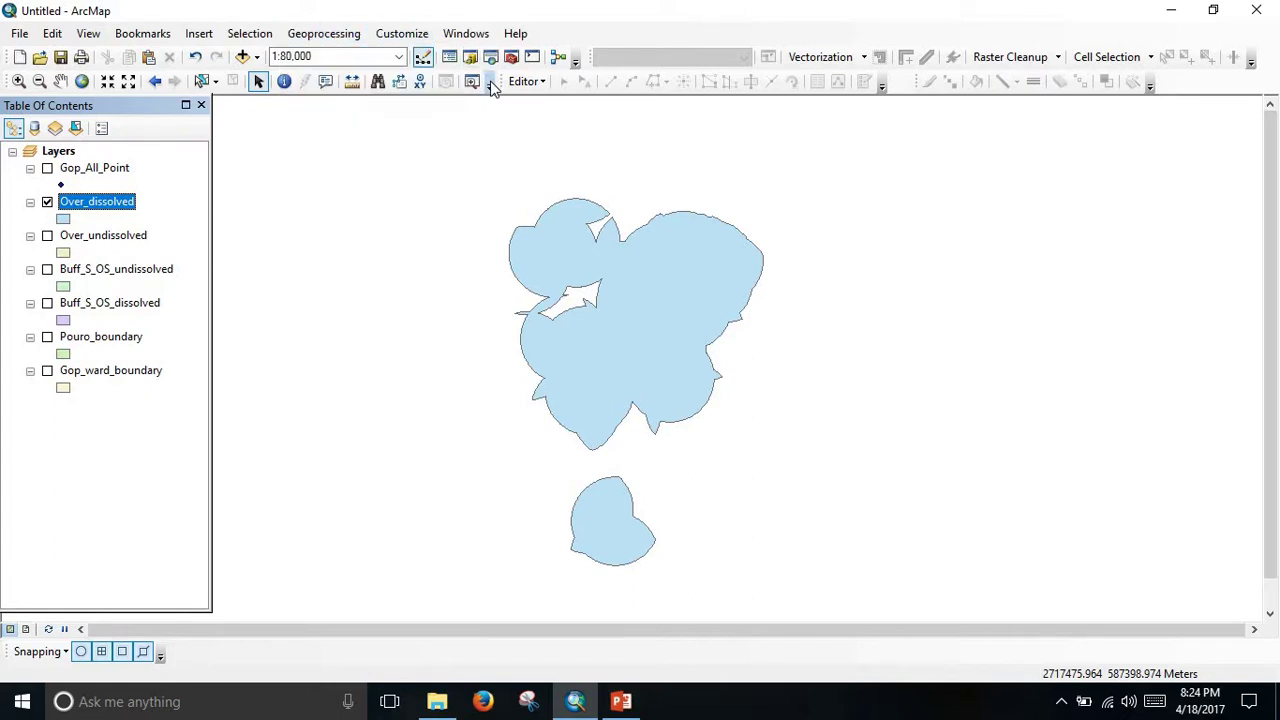
pyautogui.click(510, 57)
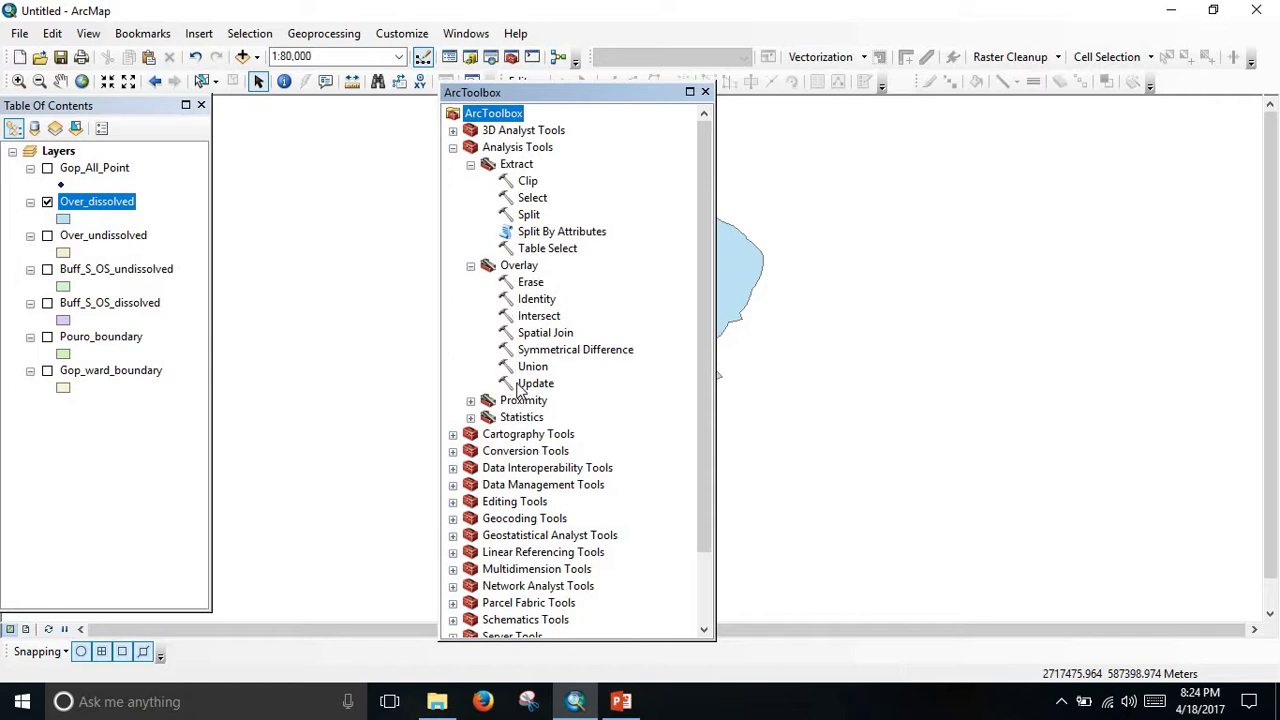
pyautogui.click(531, 303)
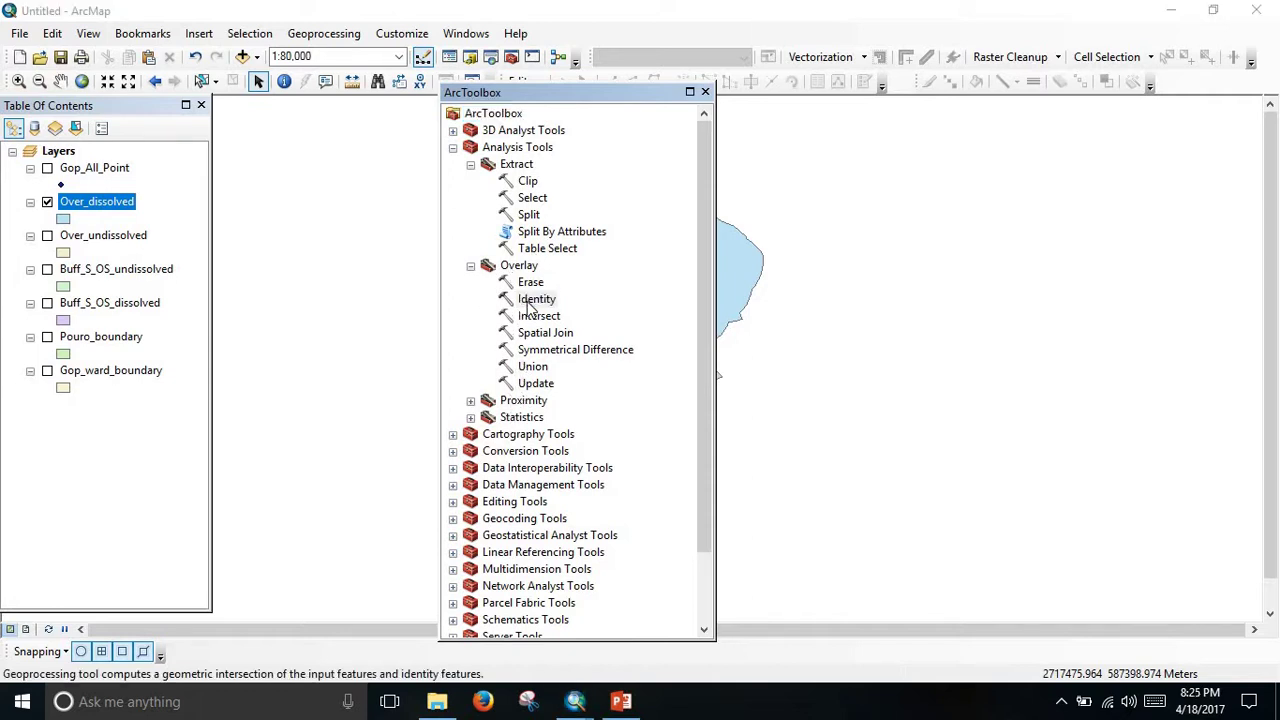
pyautogui.doubleClick(531, 301)
pyautogui.moveTo(490, 97); pyautogui.dragTo(667, 118)
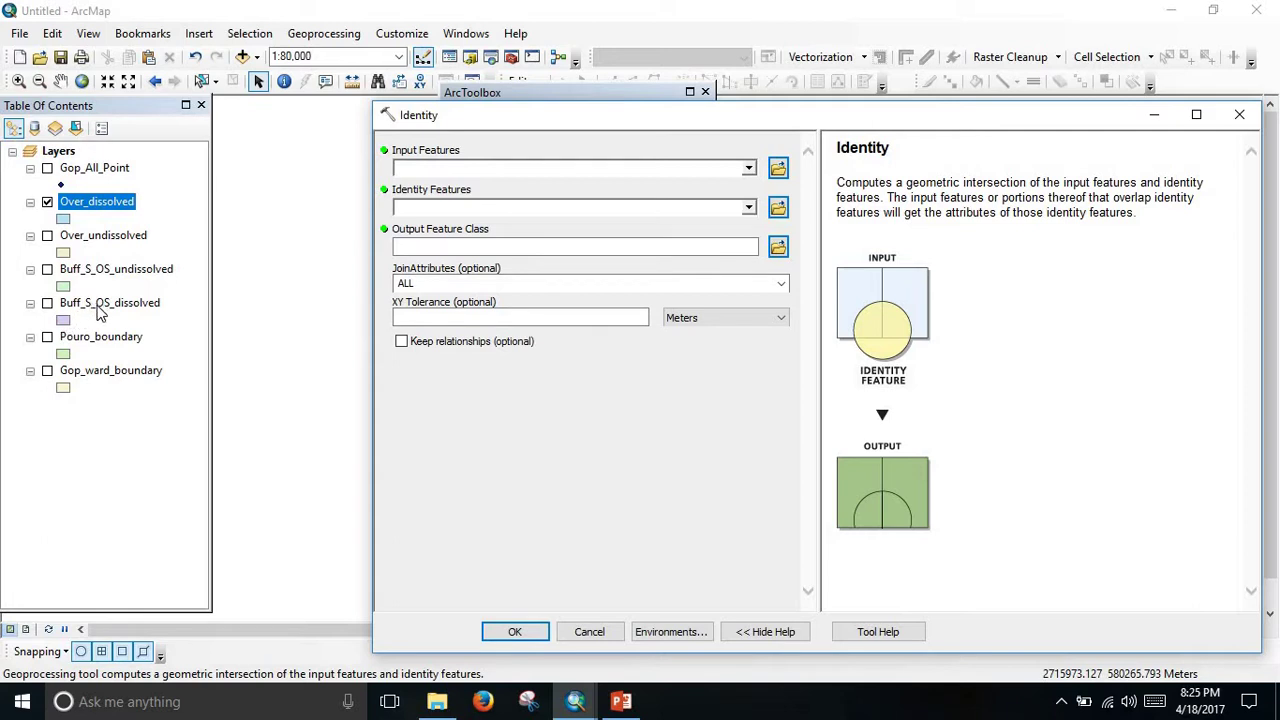
pyautogui.moveTo(100, 313); pyautogui.dragTo(462, 173)
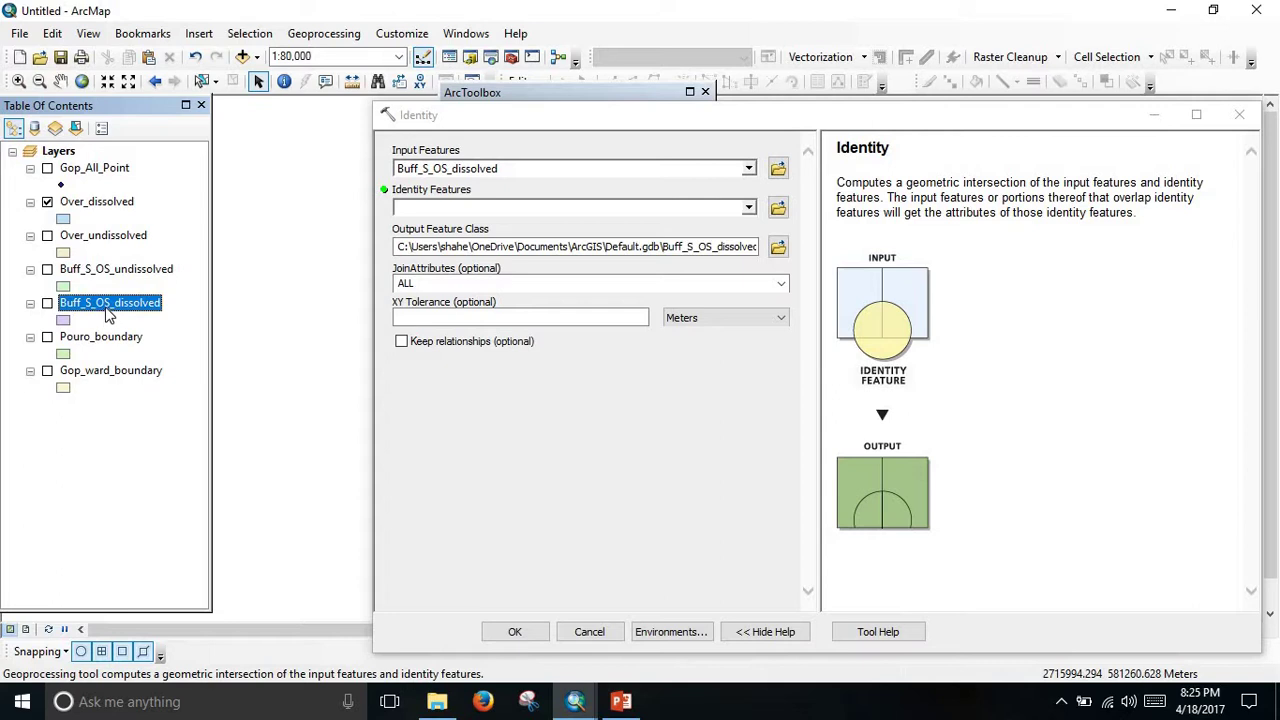
pyautogui.moveTo(95, 210); pyautogui.dragTo(560, 218)
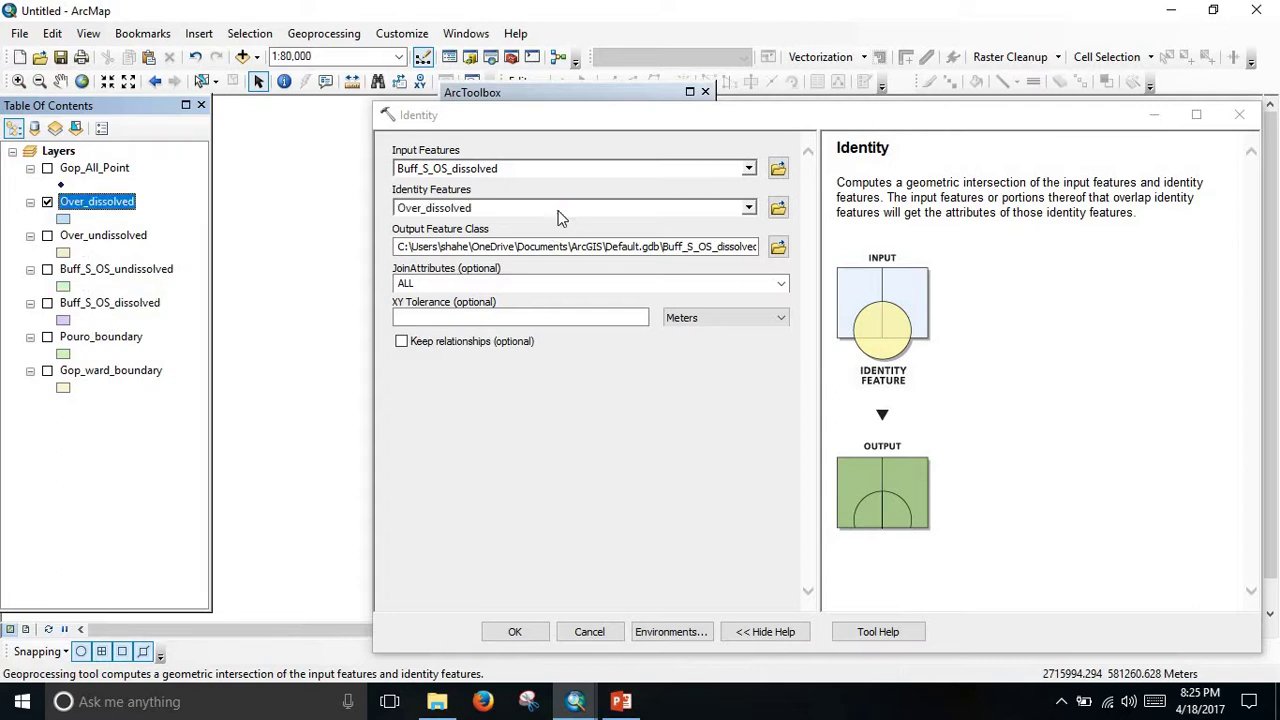
# Step: Name the Identity output Ser_oSer in the Sptial Analysis(S_oS_un) folder, run the tool, and close ArcToolbox
pyautogui.click(778, 247)
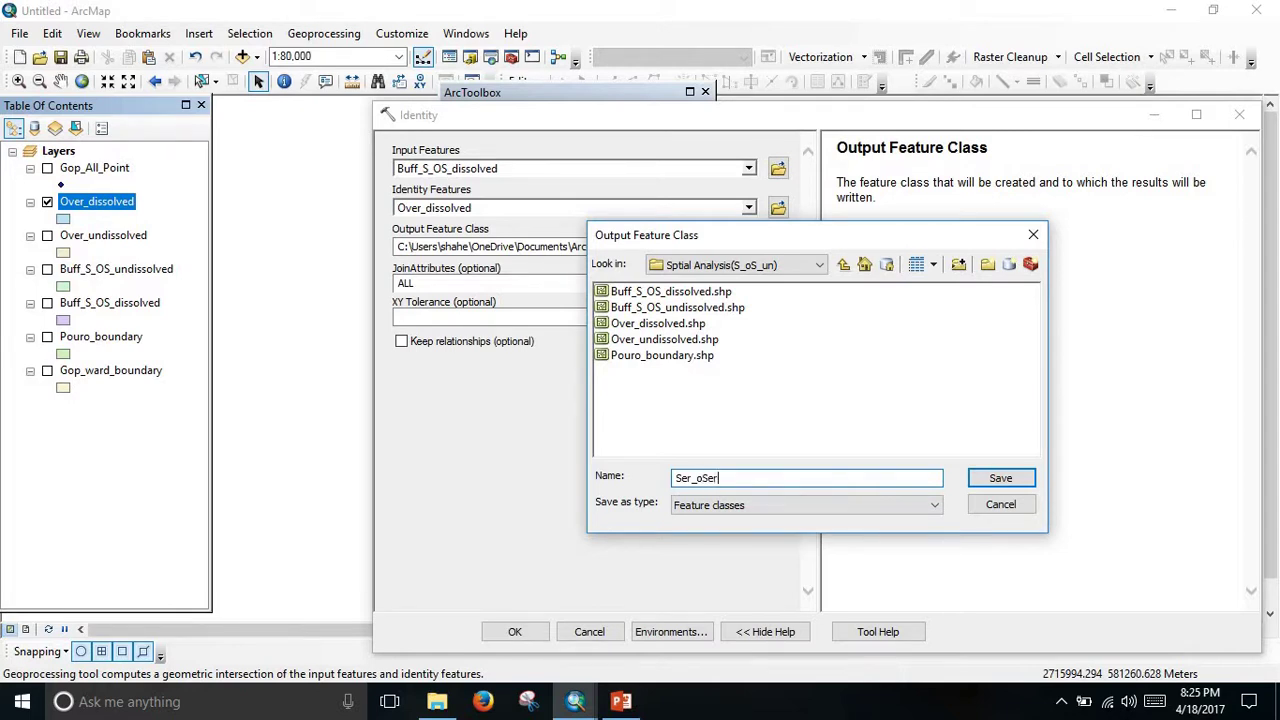
pyautogui.click(1010, 480)
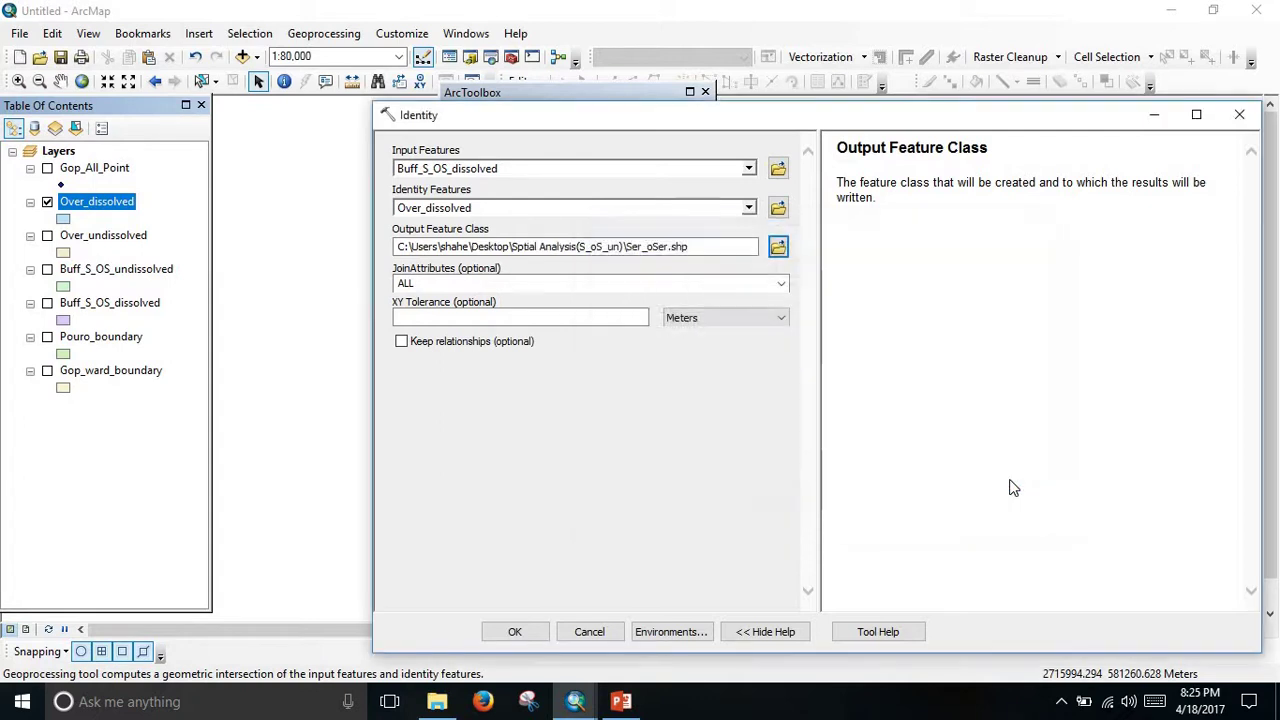
pyautogui.click(512, 631)
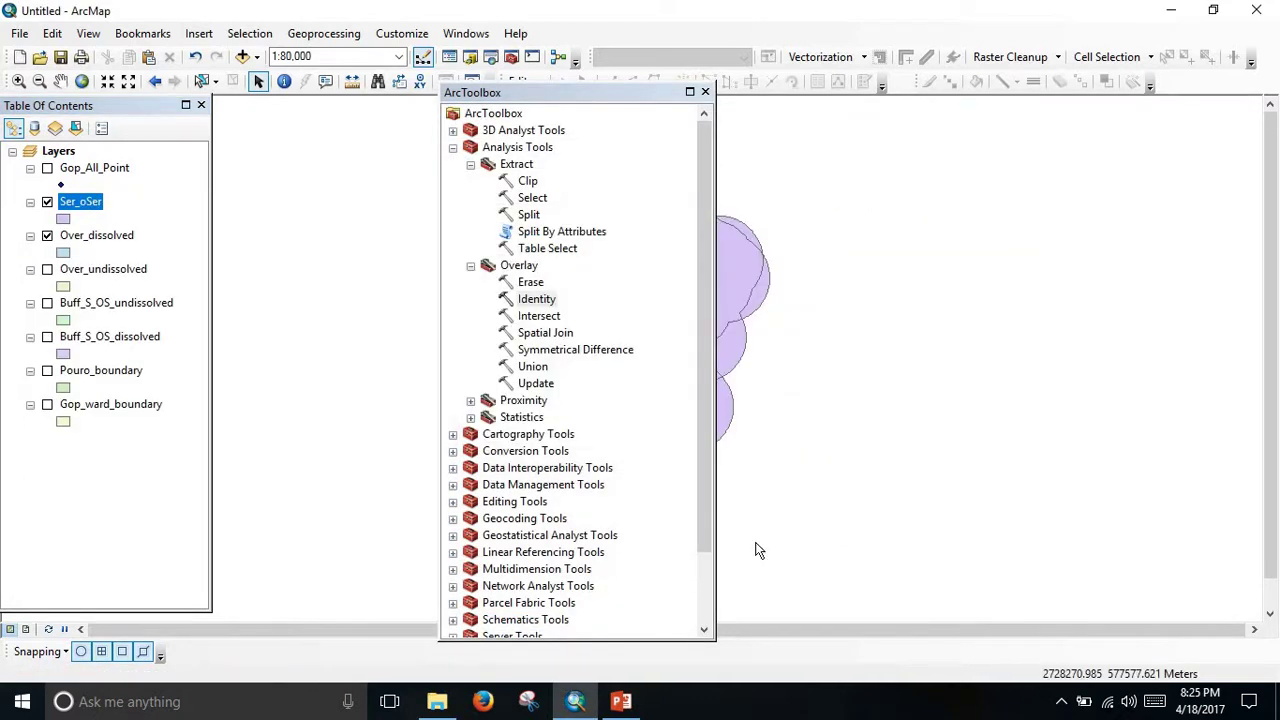
pyautogui.click(705, 91)
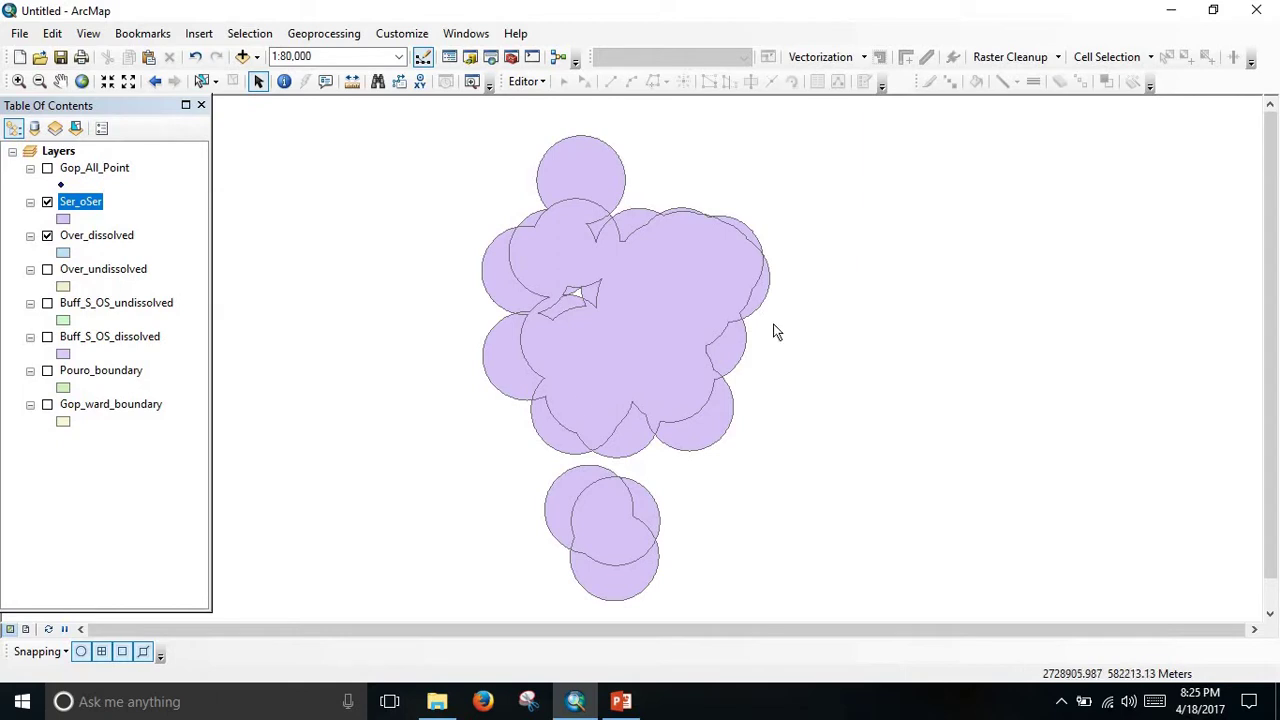
# Step: Hide the Over_dissolved layer and leave only Ser_oSer displayed on the map at 1:125,000
pyautogui.scroll(-1, 600, 352)
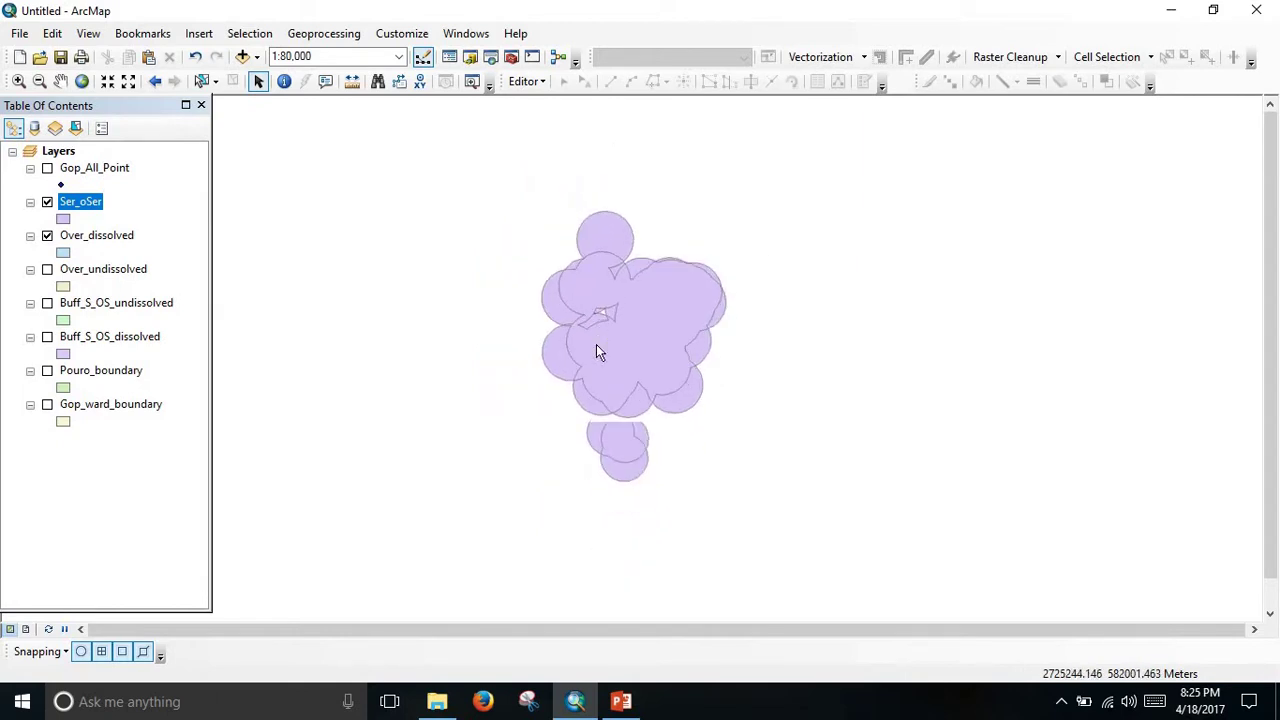
pyautogui.scroll(2, 596, 350)
pyautogui.scroll(-1, 600, 341)
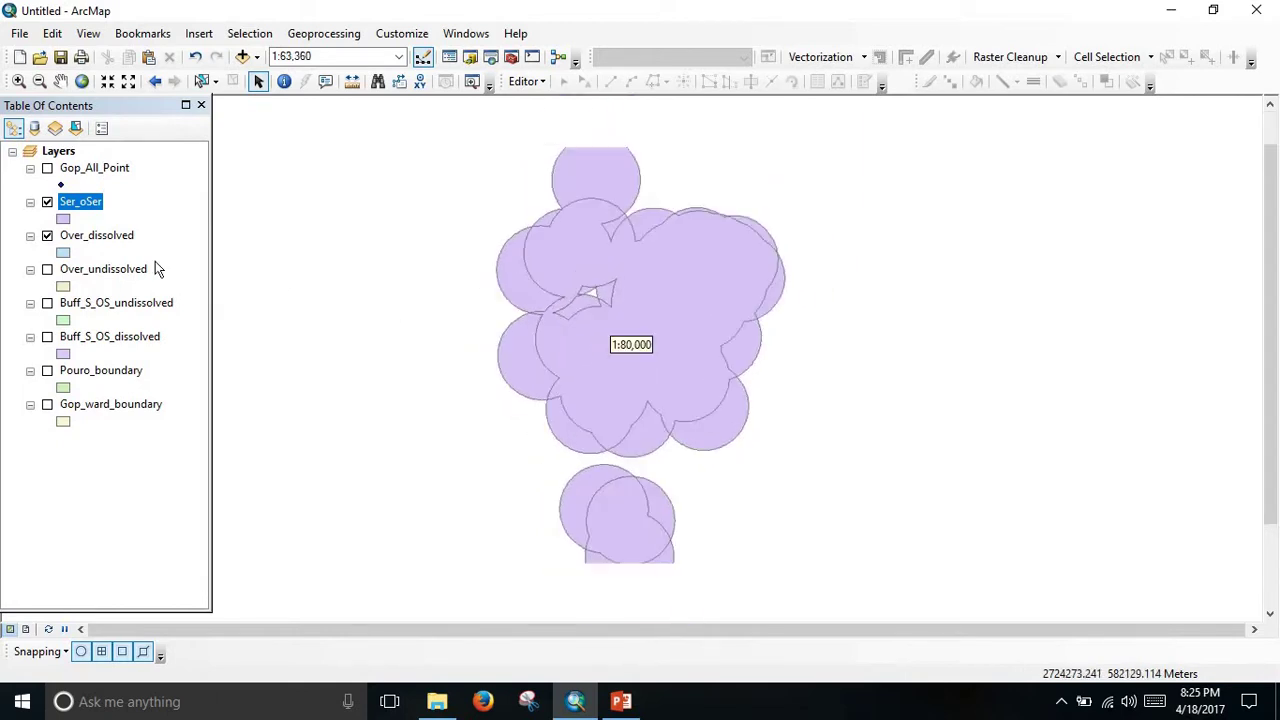
pyautogui.click(47, 237)
pyautogui.scroll(-5, 563, 298)
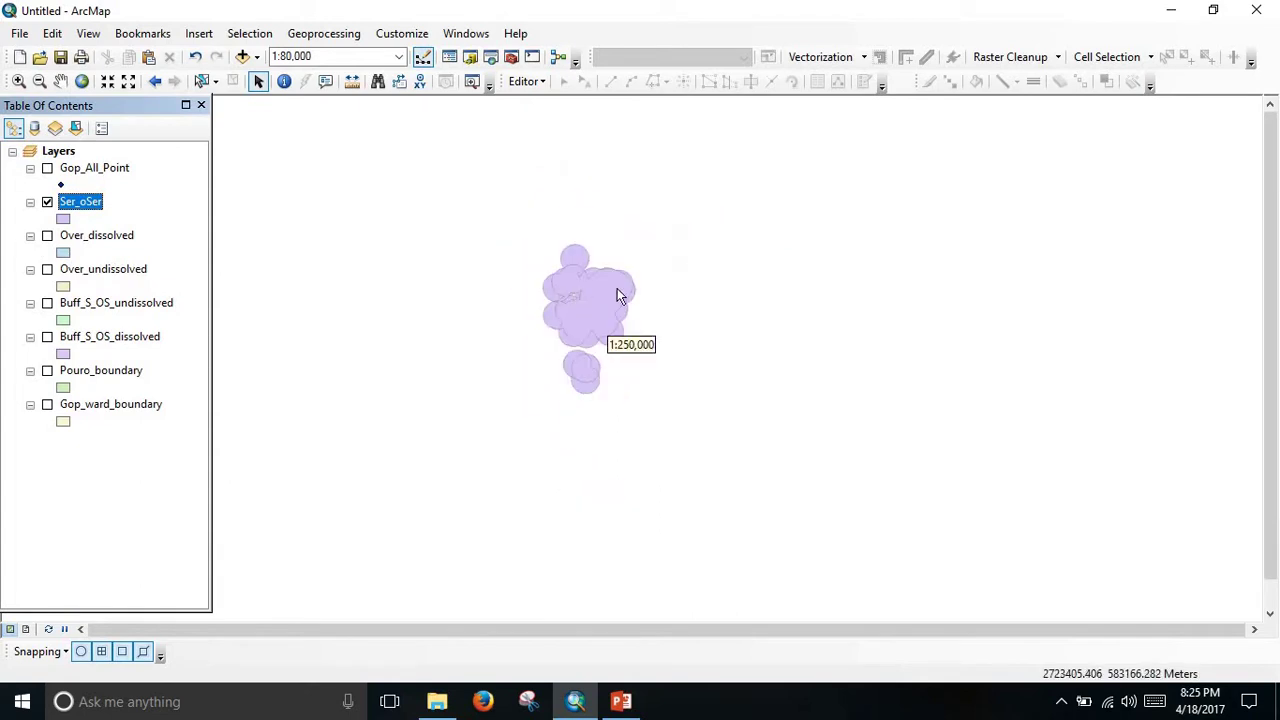
pyautogui.scroll(3, 571, 307)
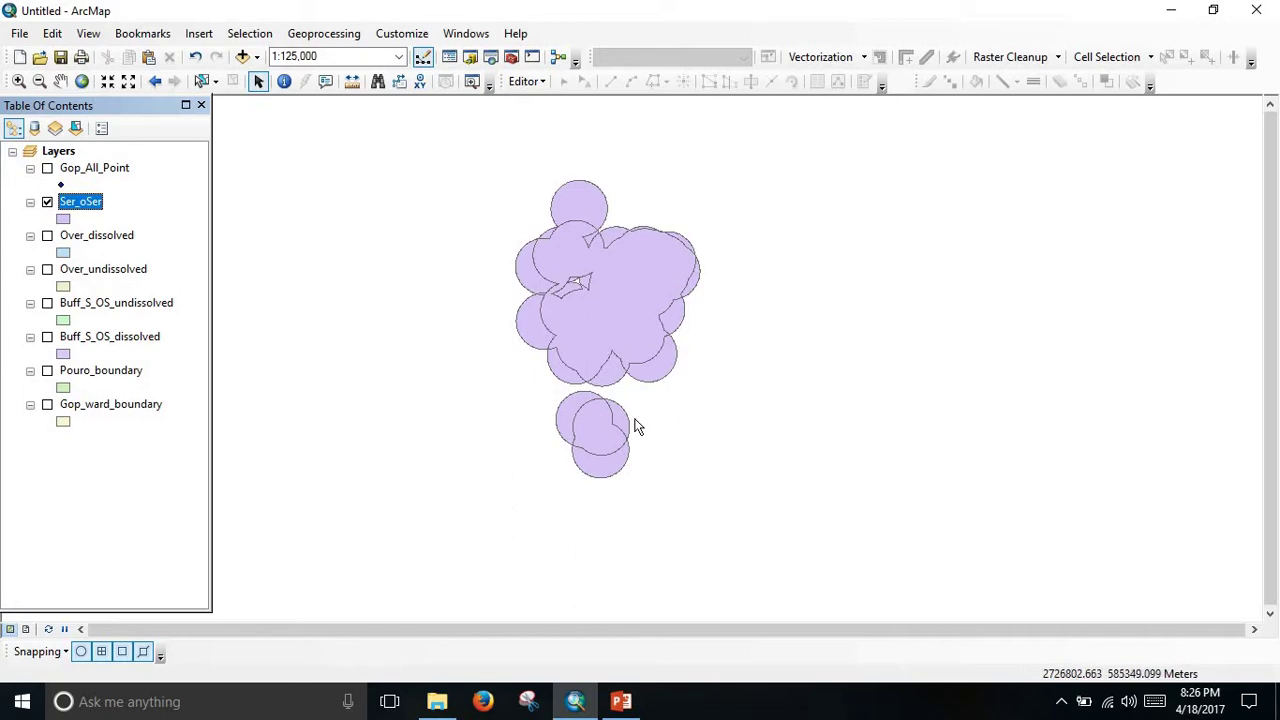
# Step: Open the Ser_oSer attribute table and widen it enough to show all its fields
pyautogui.rightClick(86, 203)
pyautogui.click(170, 257)
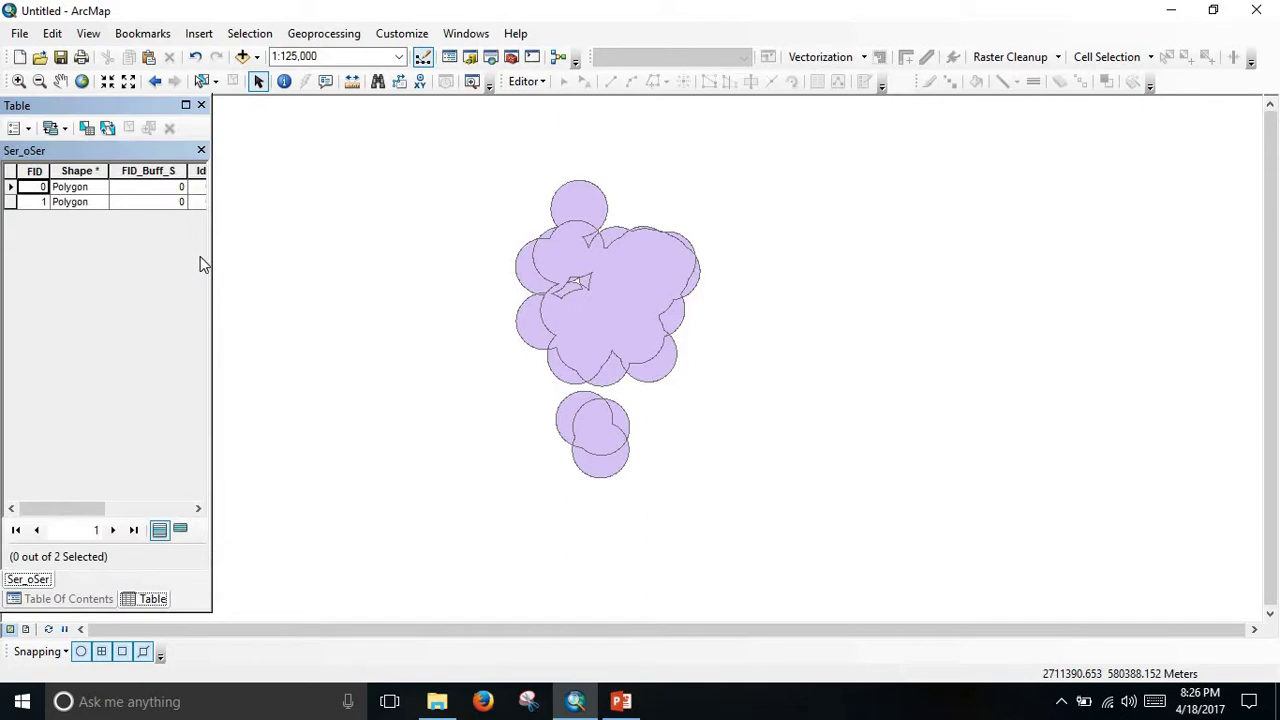
pyautogui.moveTo(209, 256); pyautogui.dragTo(384, 336)
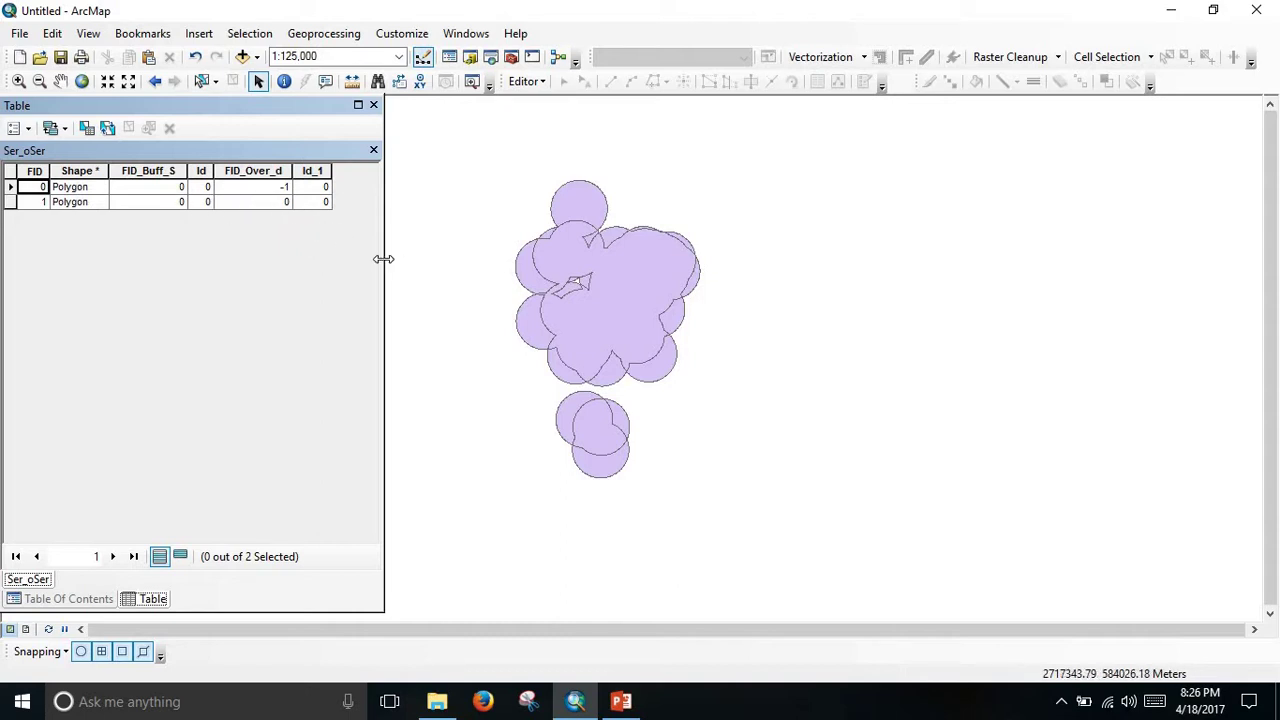
pyautogui.moveTo(384, 259); pyautogui.dragTo(353, 269)
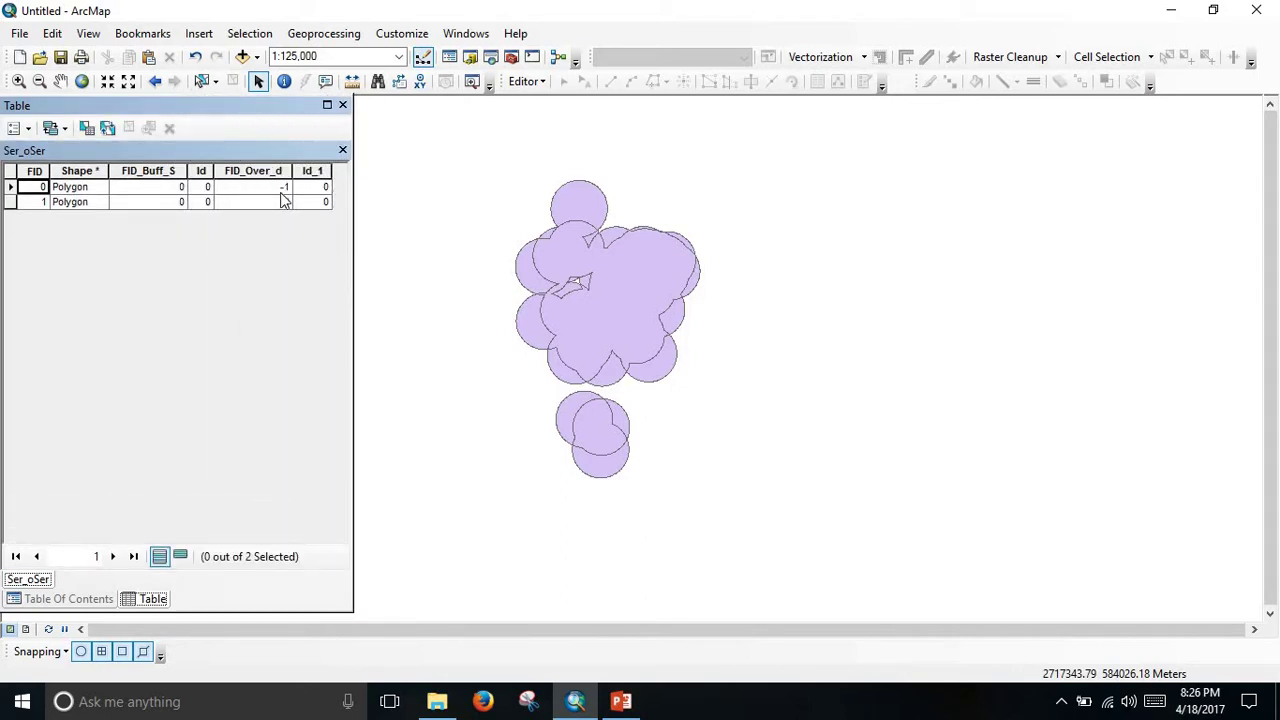
# Step: Select only the overlapping service area polygon of Ser_oSer on the map to match it with its table record
pyautogui.click(201, 81)
pyautogui.click(606, 463)
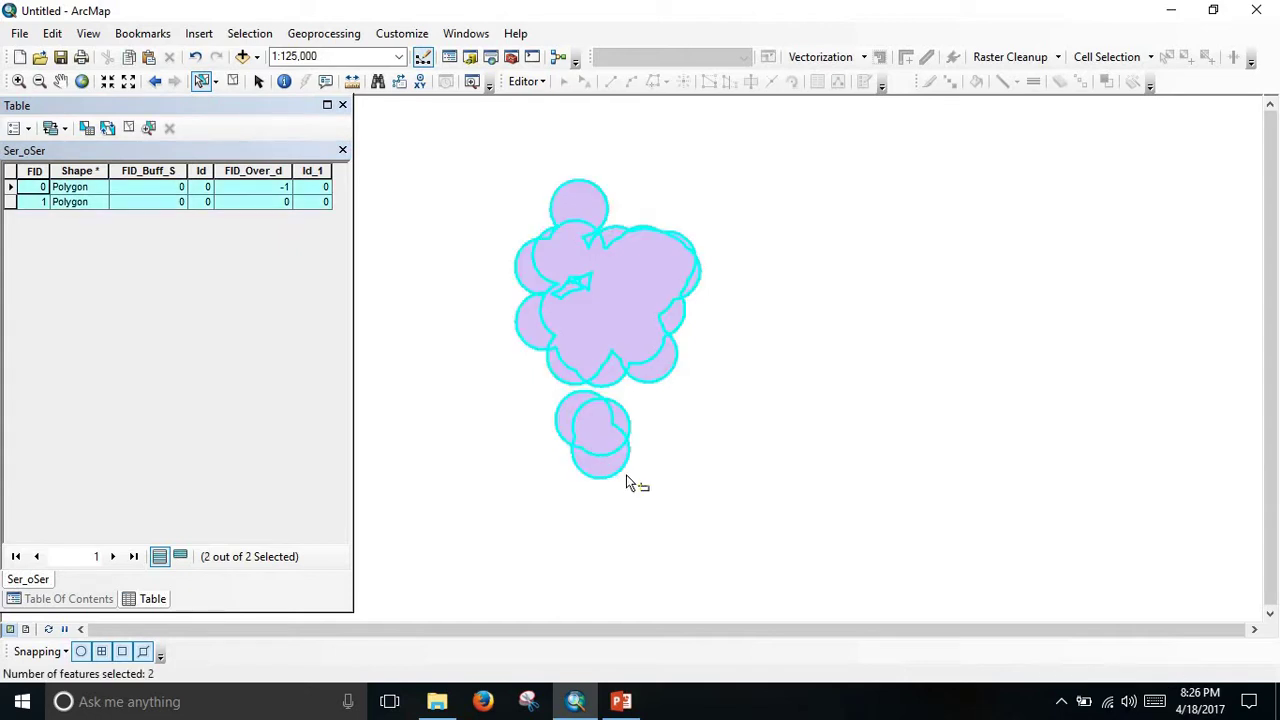
pyautogui.click(654, 437)
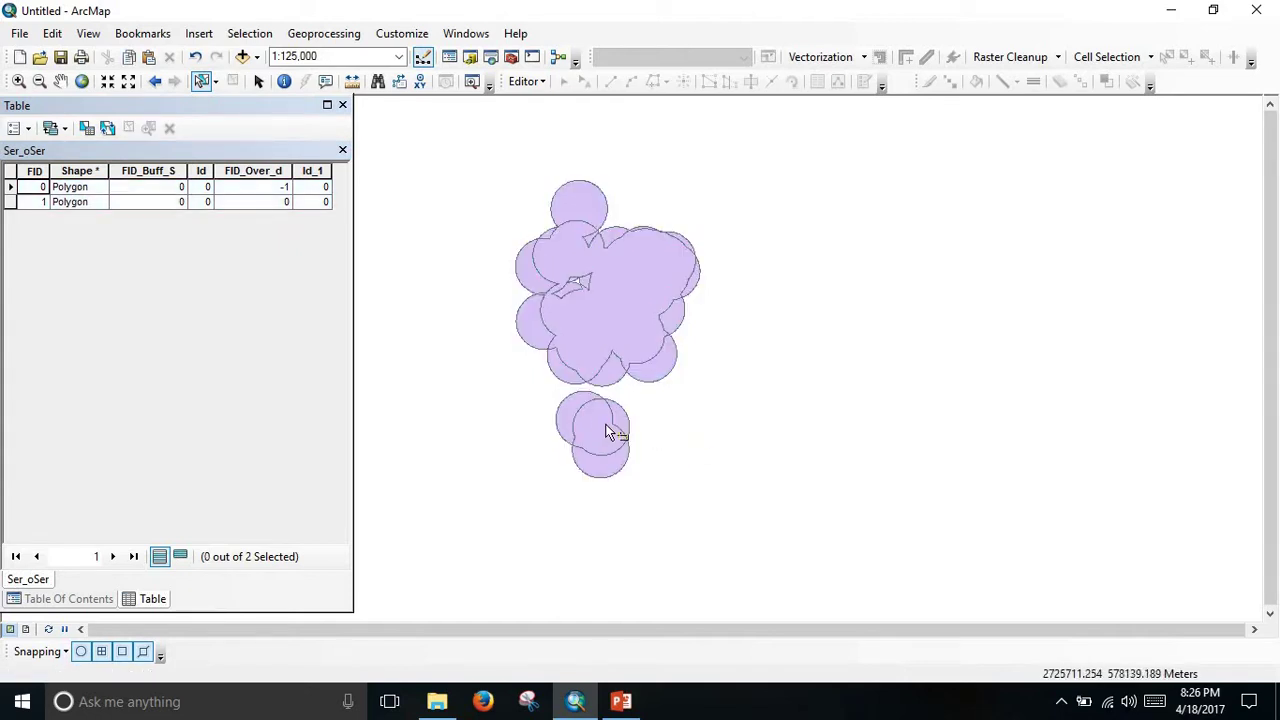
pyautogui.click(607, 432)
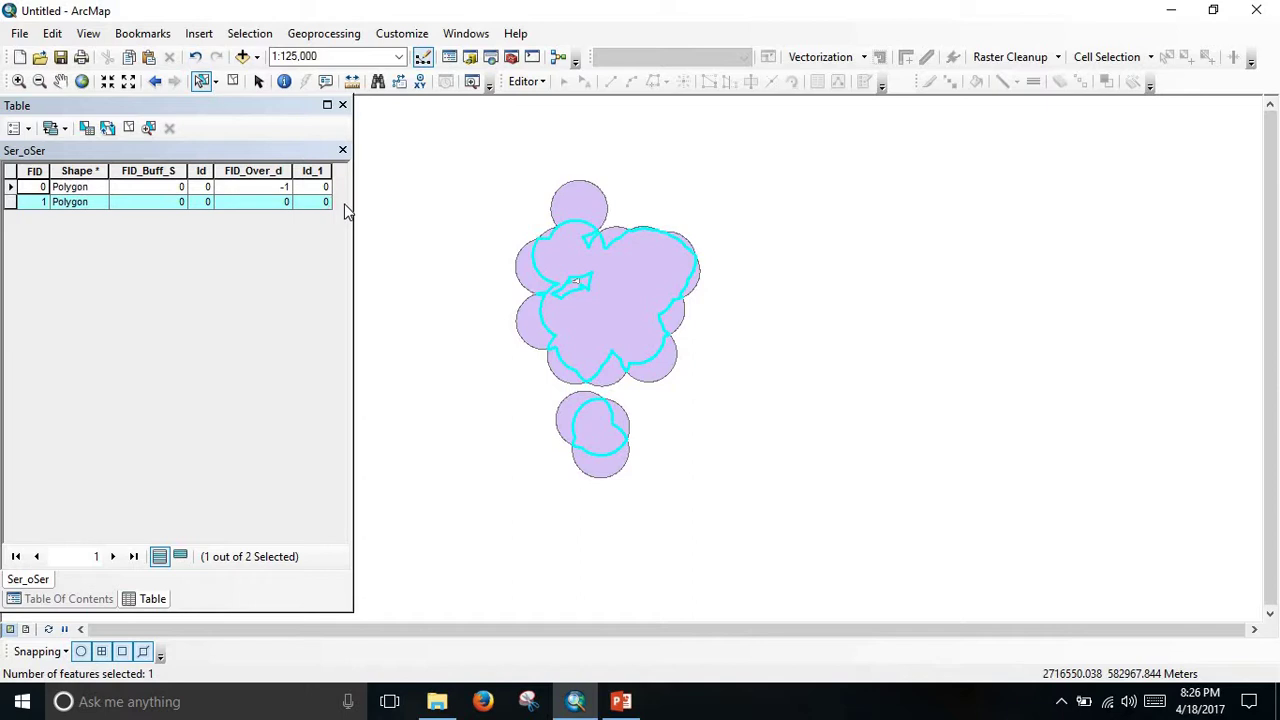
# Step: Add a text field named Status with length 50 to the Ser_oSer table and widen the table to show it
pyautogui.click(14, 130)
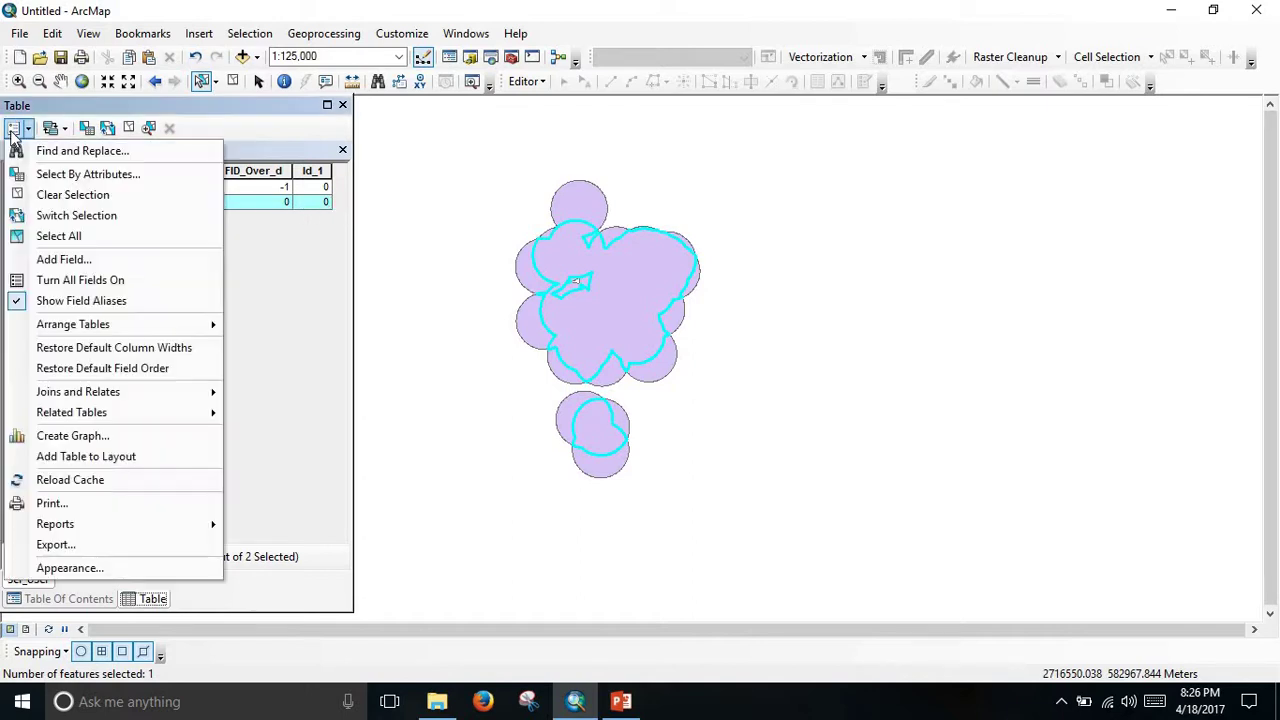
pyautogui.click(55, 260)
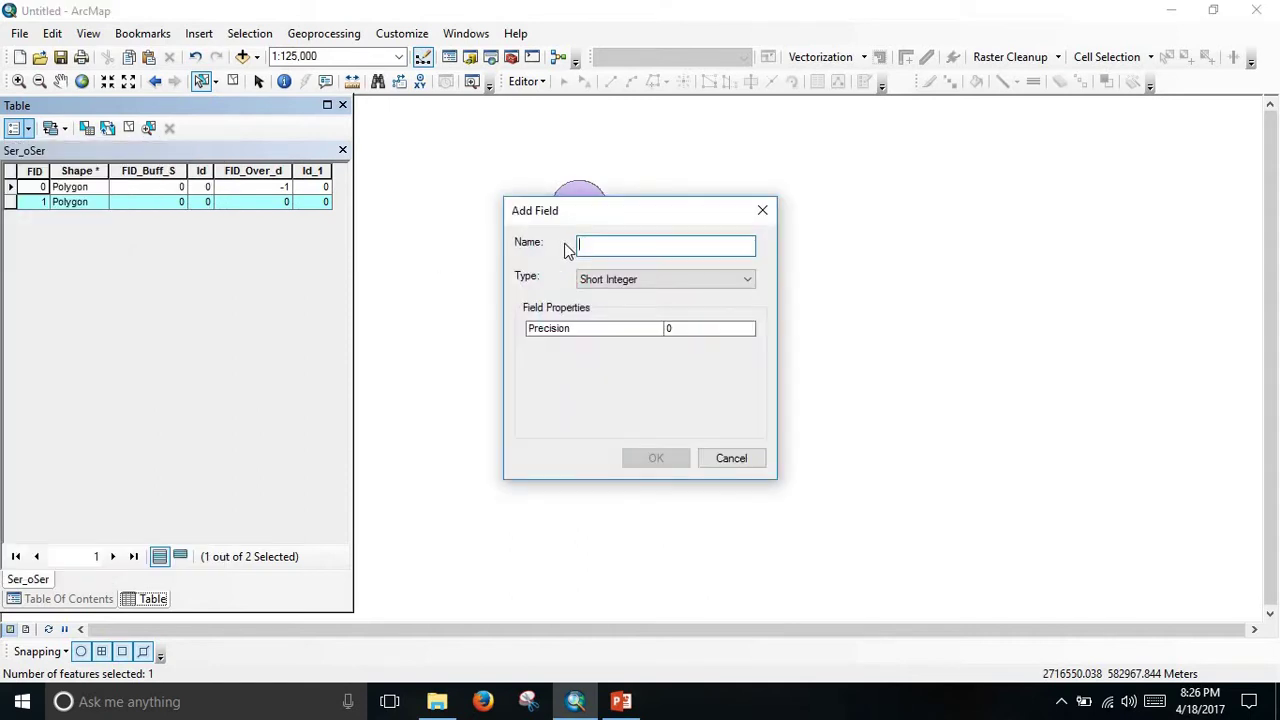
pyautogui.write('Status')
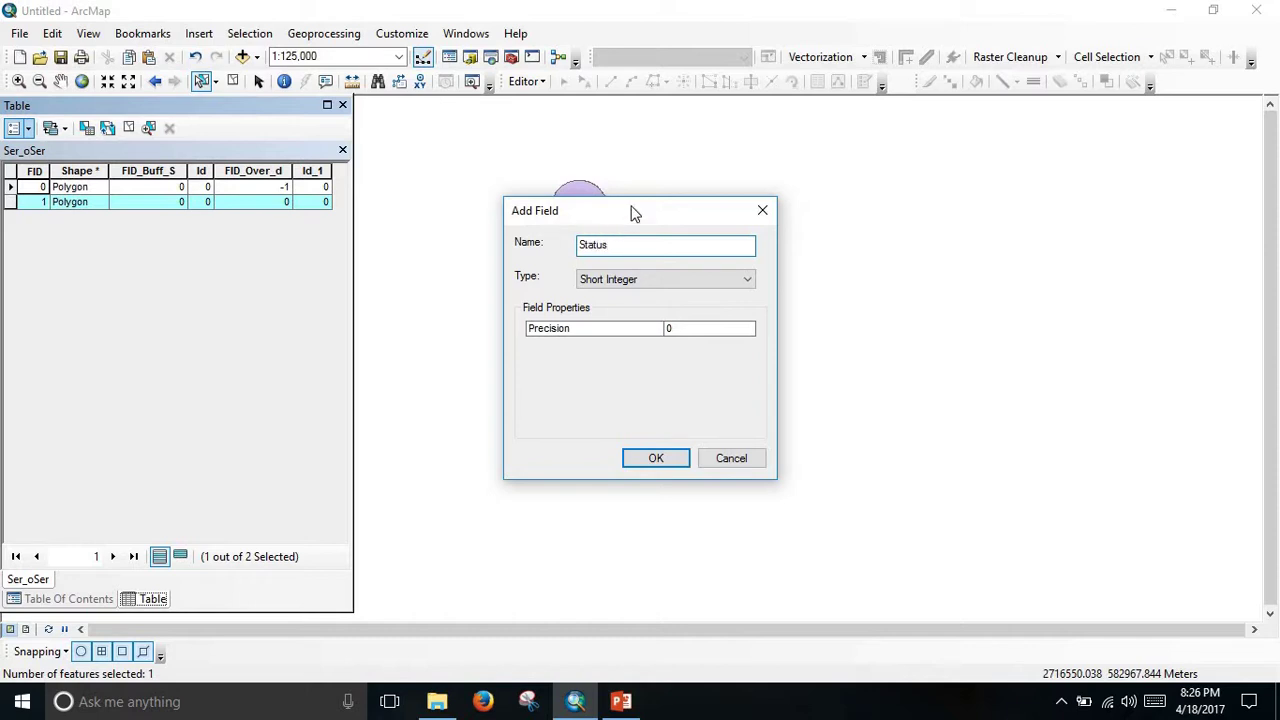
pyautogui.click(716, 280)
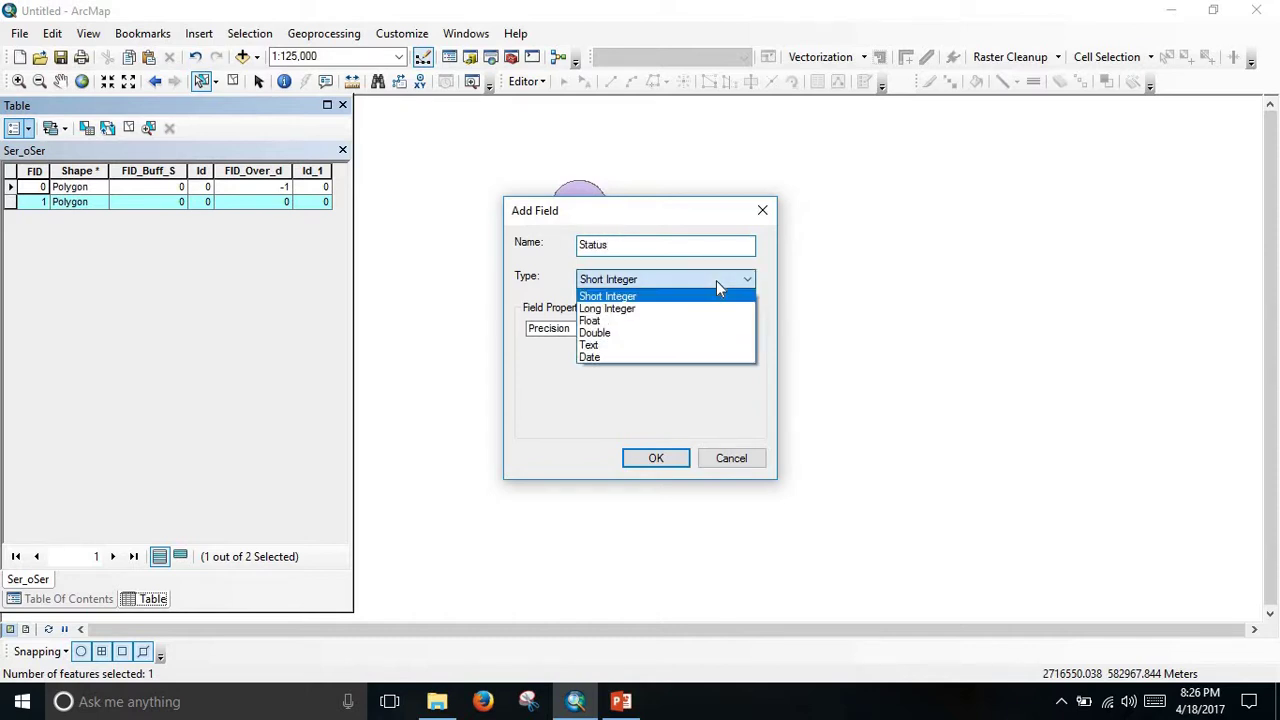
pyautogui.click(650, 344)
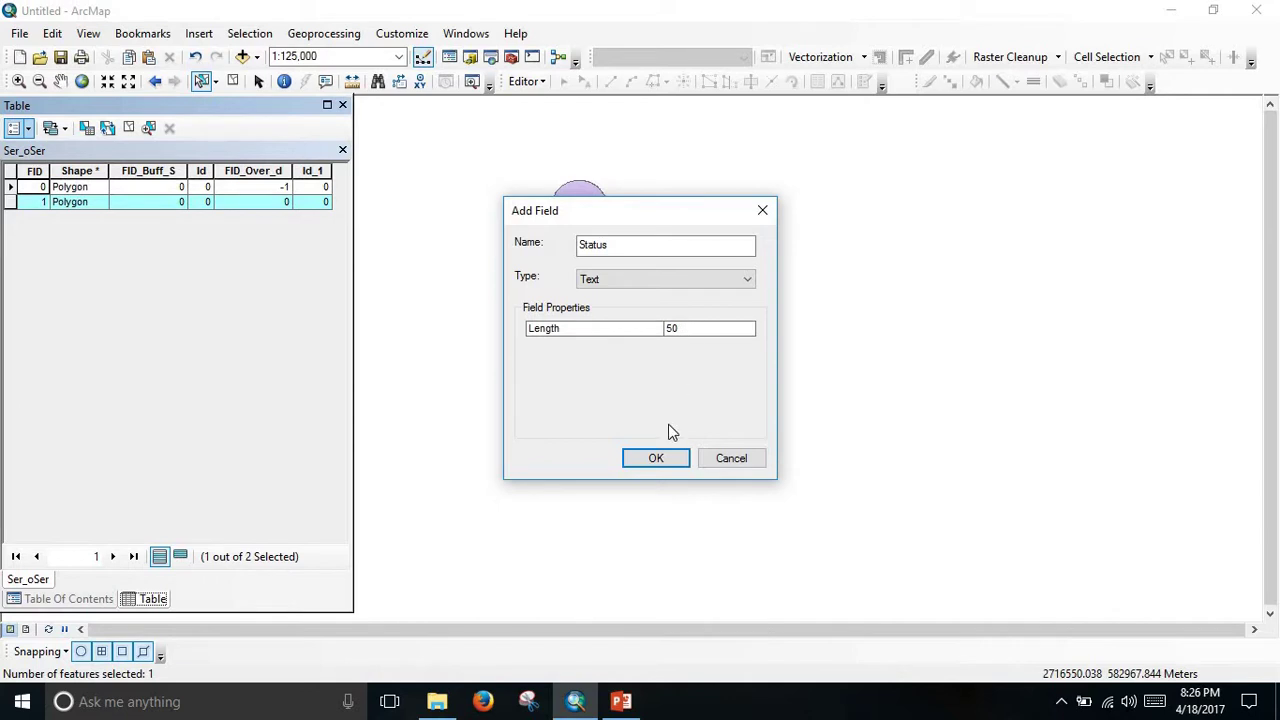
pyautogui.click(657, 458)
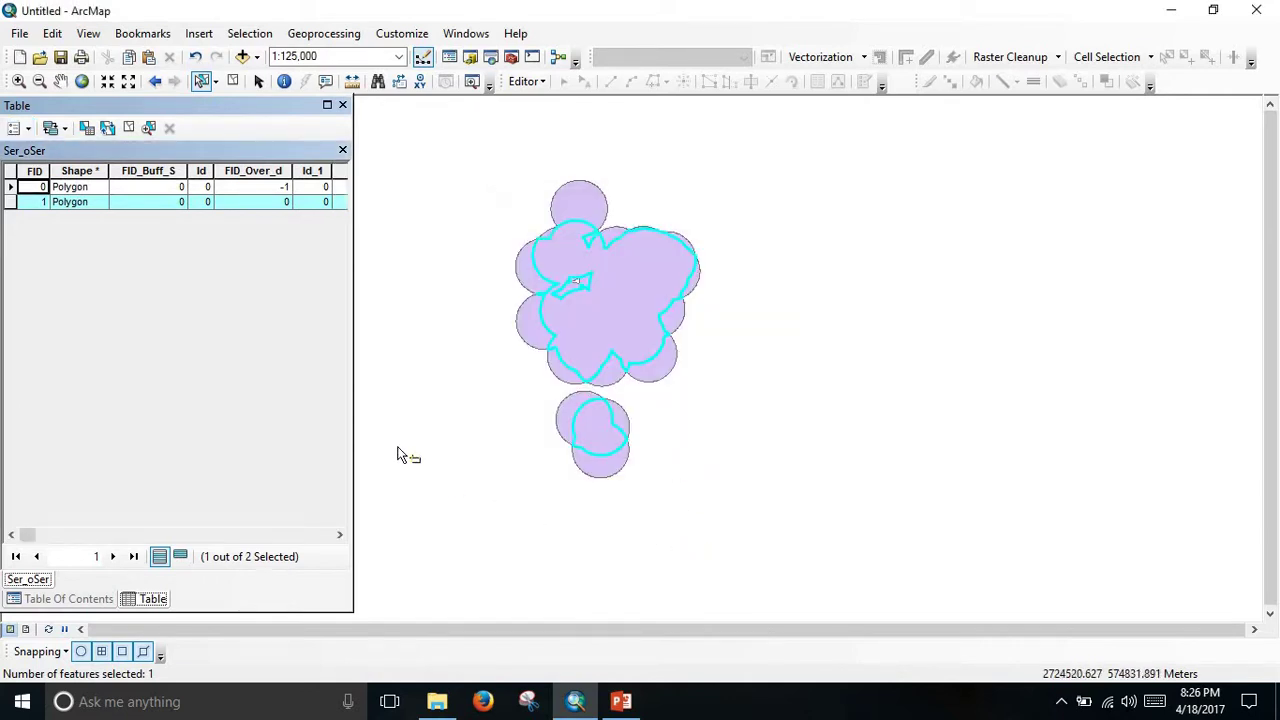
pyautogui.moveTo(351, 380); pyautogui.dragTo(519, 388)
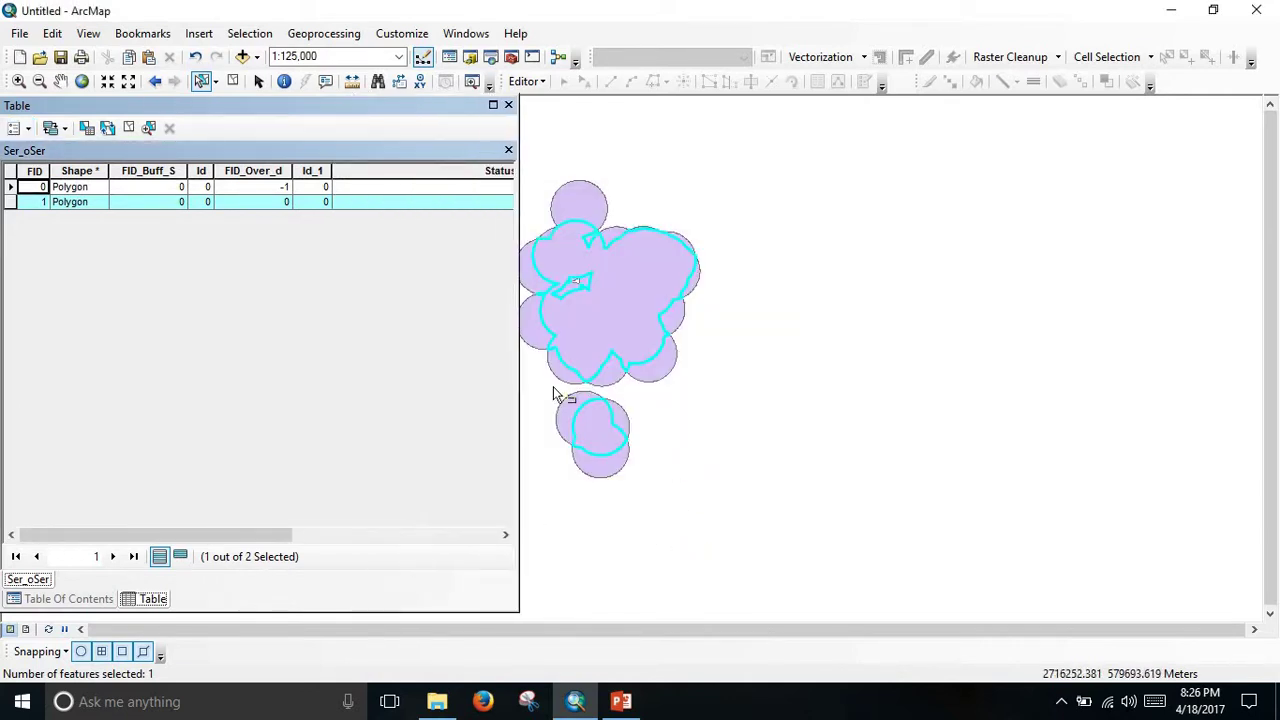
# Step: Widen the Ser_oSer table to show the whole Status field and reselect the overlapping service area polygon on the map
pyautogui.moveTo(592, 340); pyautogui.dragTo(797, 337)
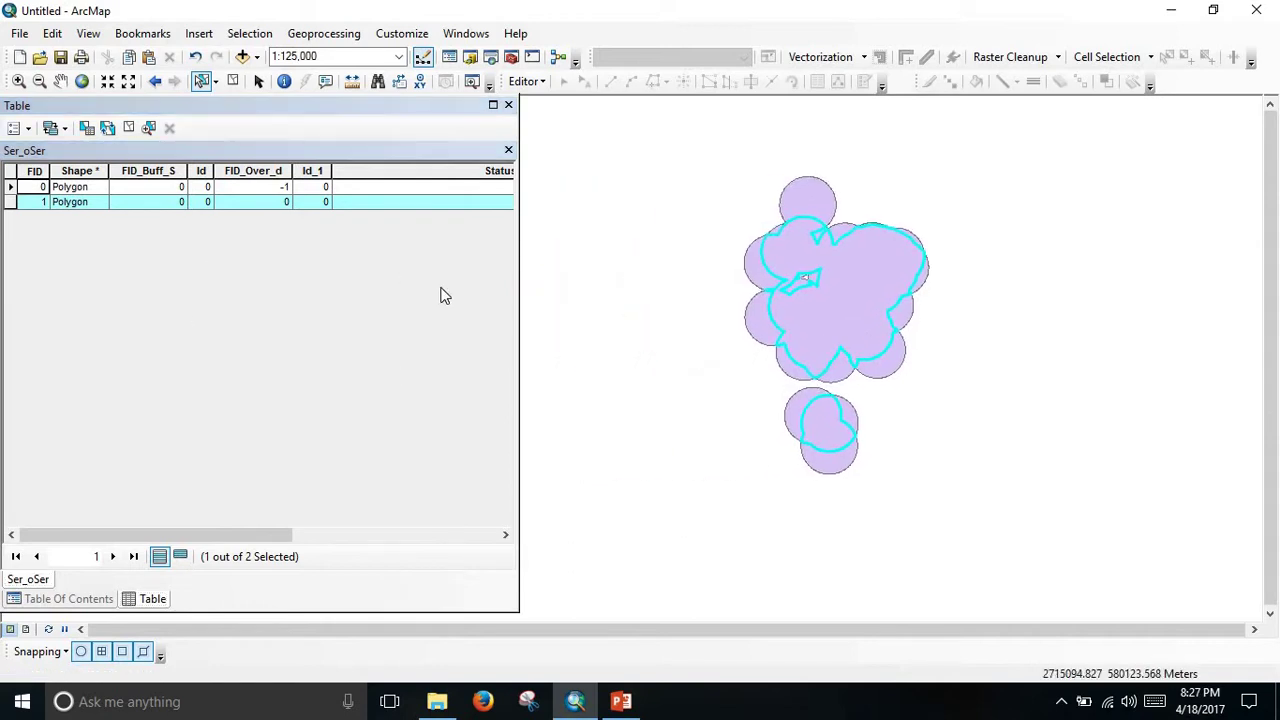
pyautogui.click(555, 290)
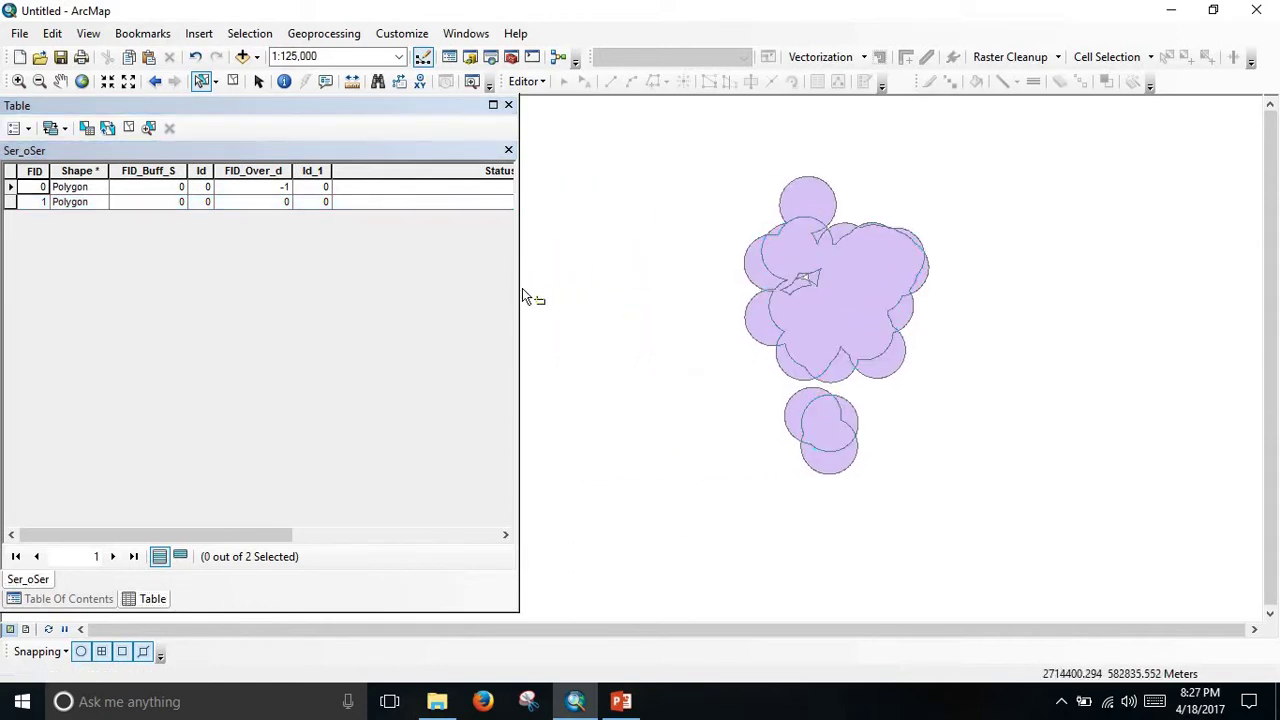
pyautogui.moveTo(519, 287); pyautogui.dragTo(584, 285)
pyautogui.click(496, 203)
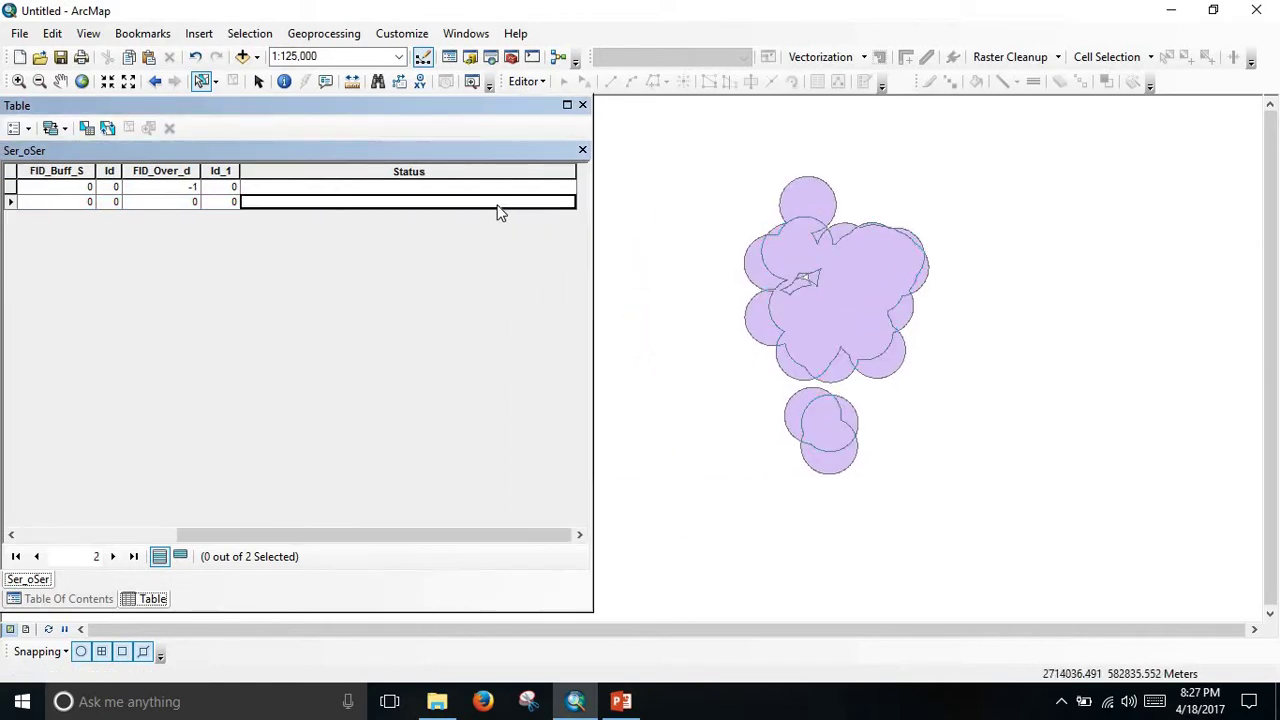
pyautogui.click(805, 305)
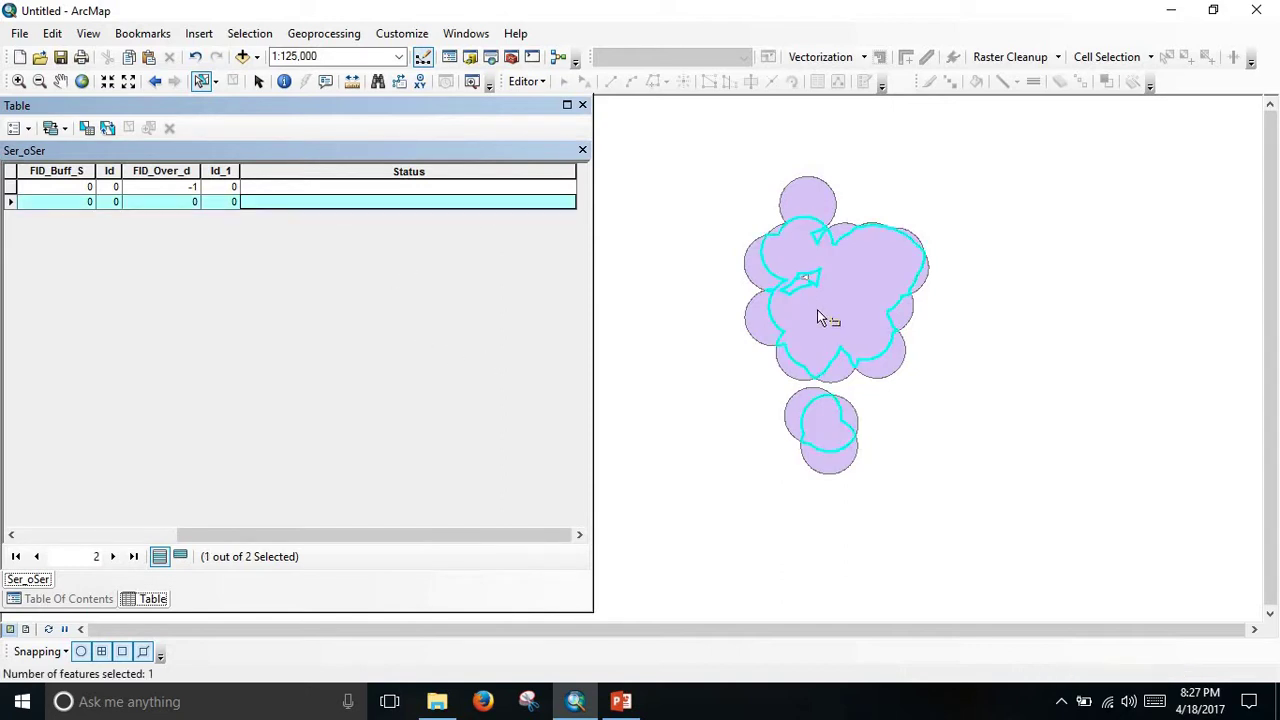
pyautogui.click(445, 208)
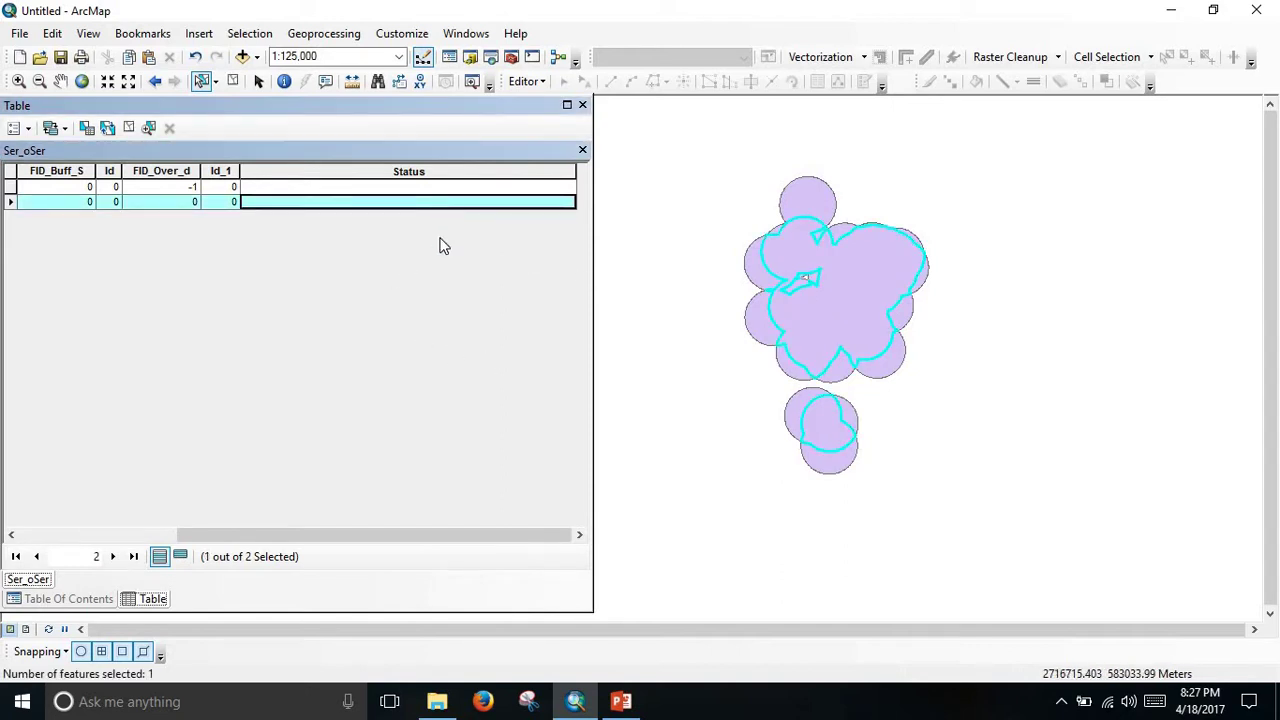
# Step: Start an edit session on the Ser_oSer layer
pyautogui.click(528, 82)
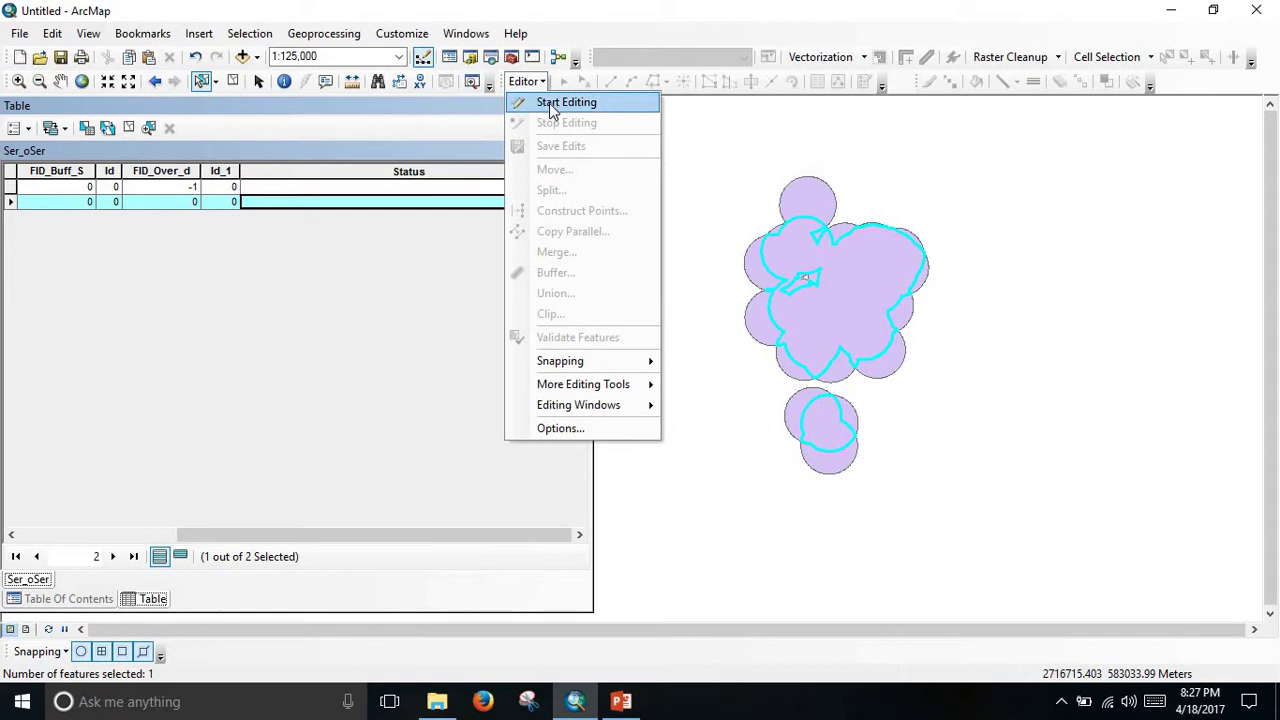
pyautogui.click(551, 102)
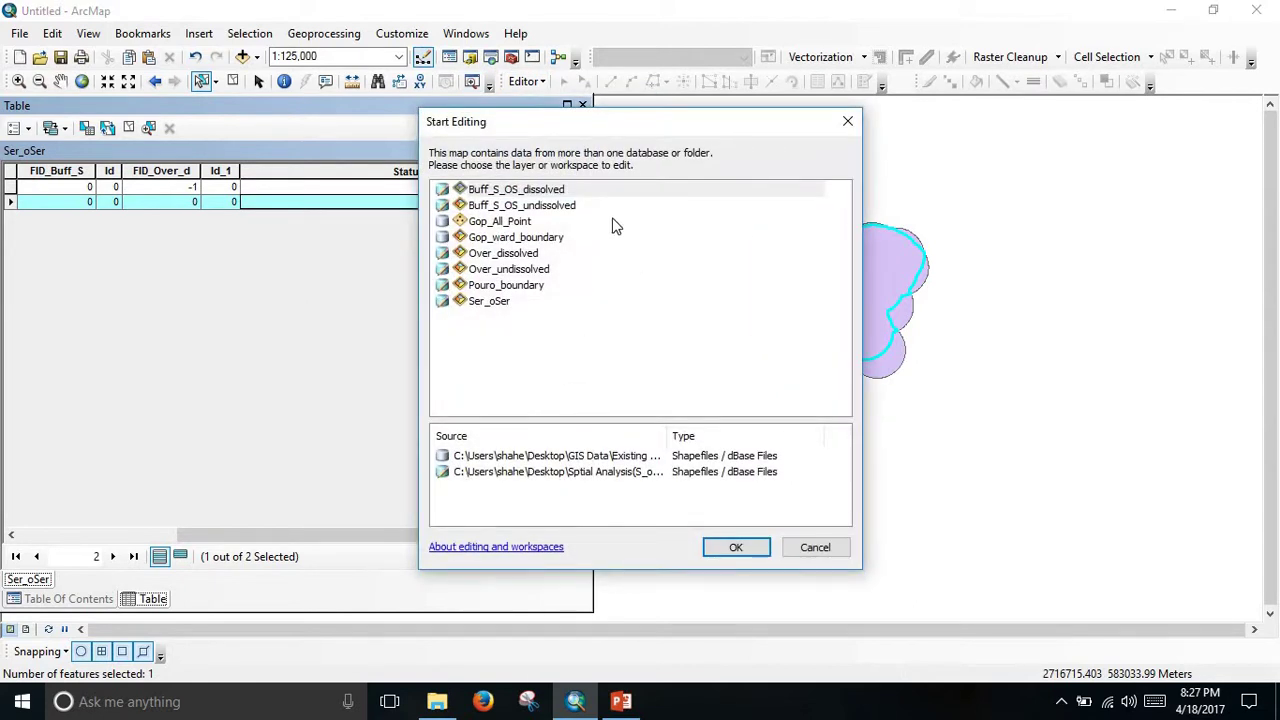
pyautogui.click(488, 303)
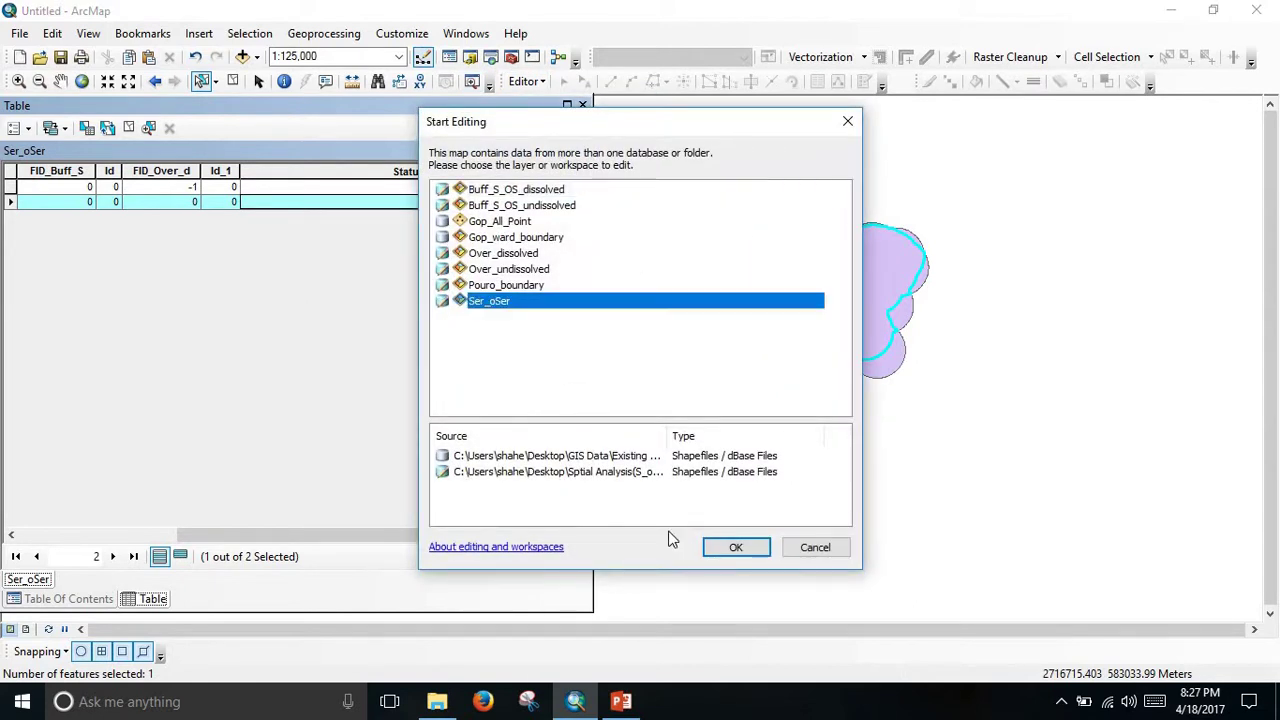
pyautogui.click(736, 548)
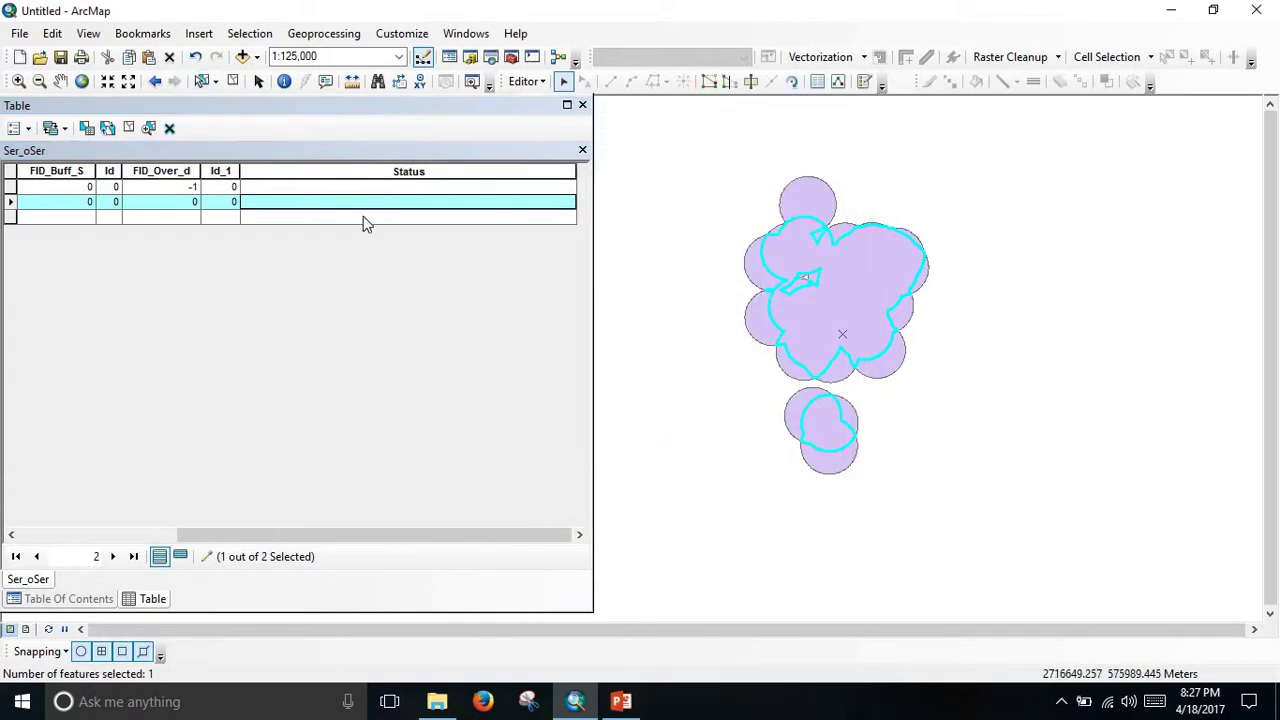
# Step: Set Status to Overserved for the overlap record and Served for the other record, then clear the selection and close the table
pyautogui.click(363, 205)
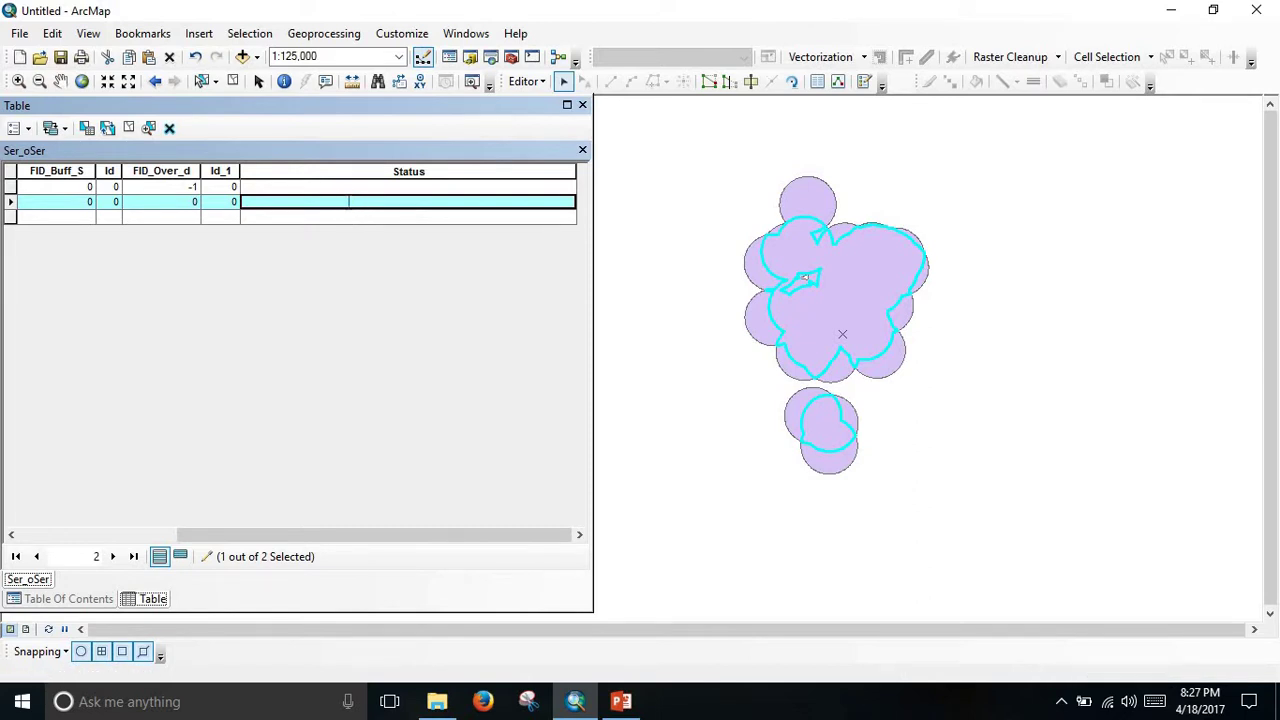
pyautogui.click(327, 203)
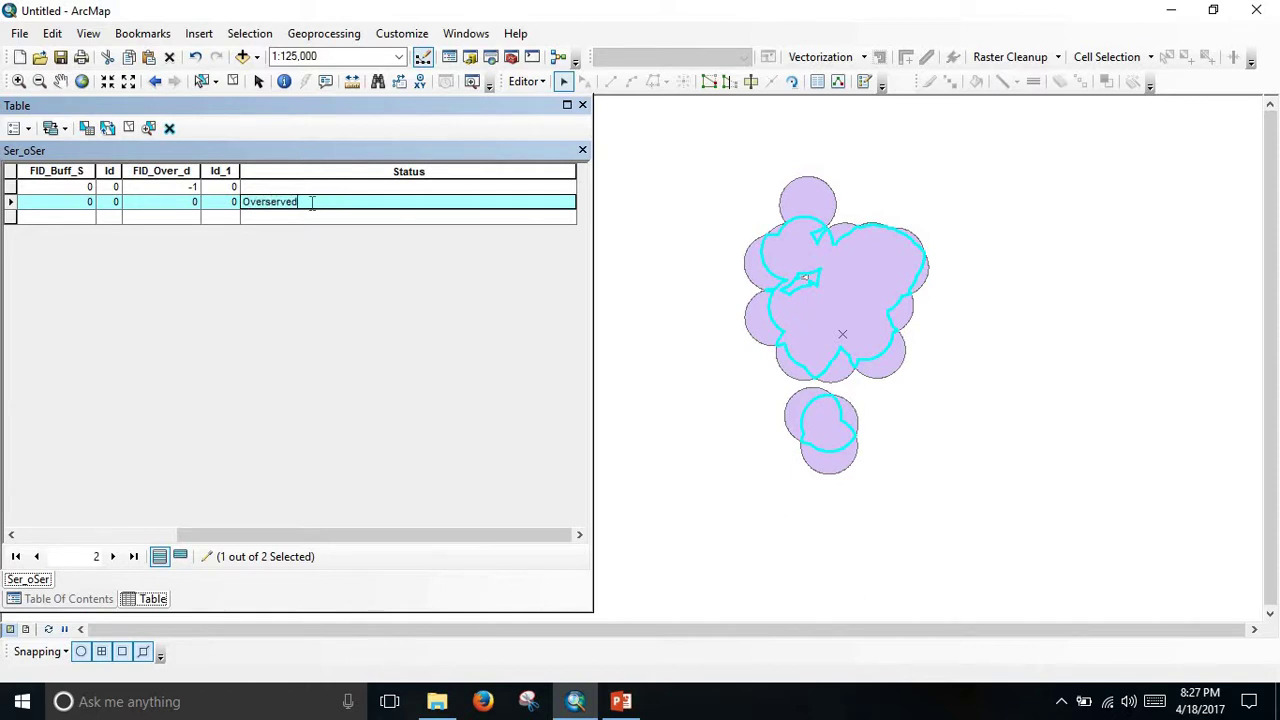
pyautogui.click(313, 188)
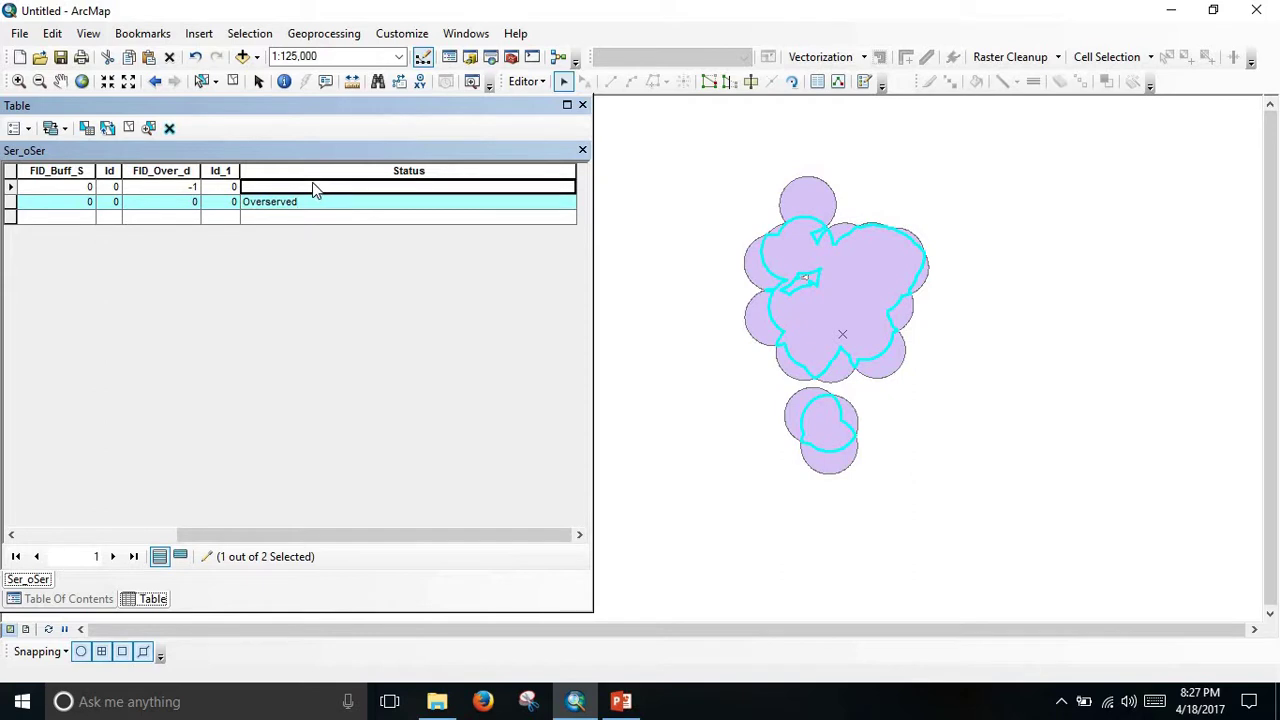
pyautogui.write('Sw')
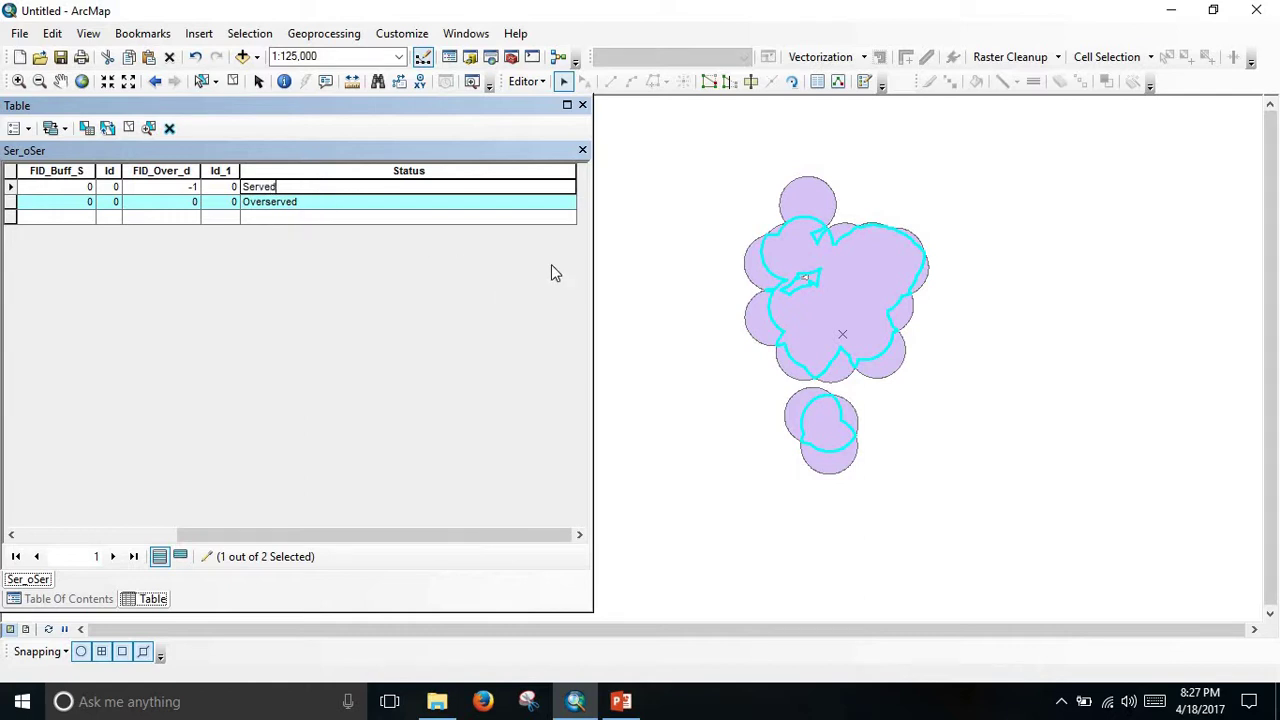
pyautogui.write('rved')
pyautogui.click(591, 266)
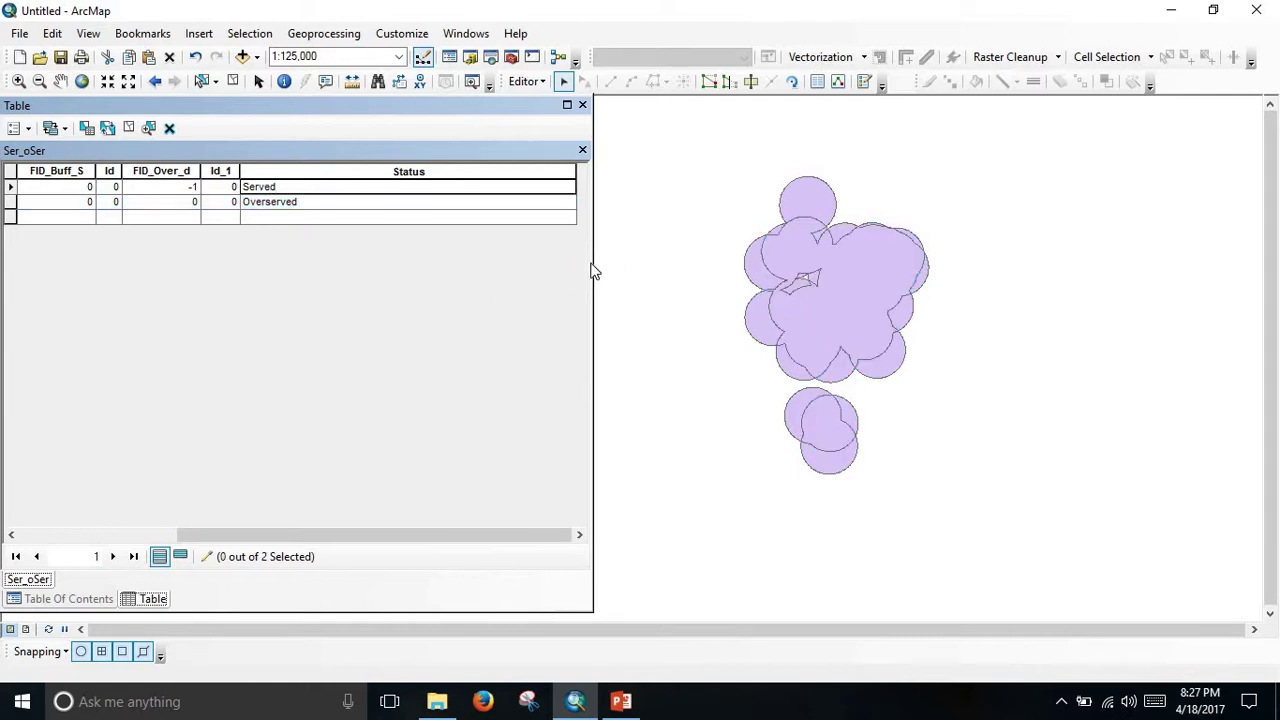
pyautogui.moveTo(591, 262); pyautogui.dragTo(274, 317)
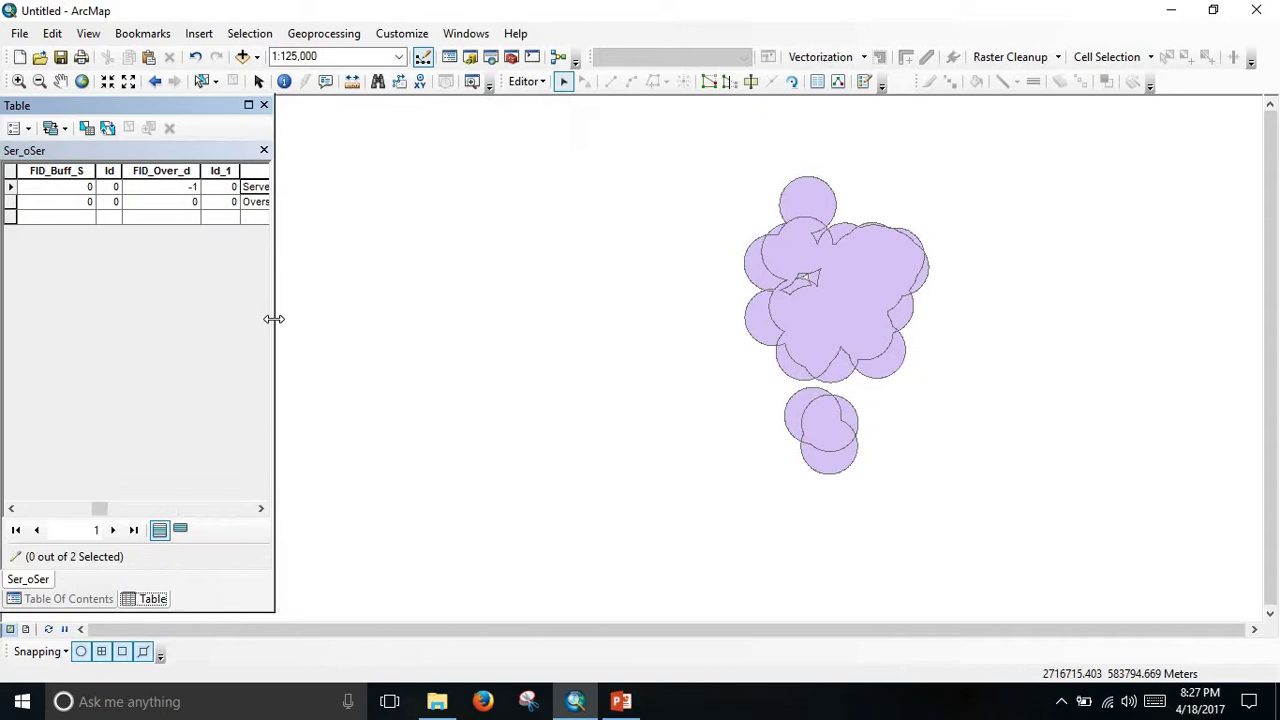
pyautogui.click(263, 151)
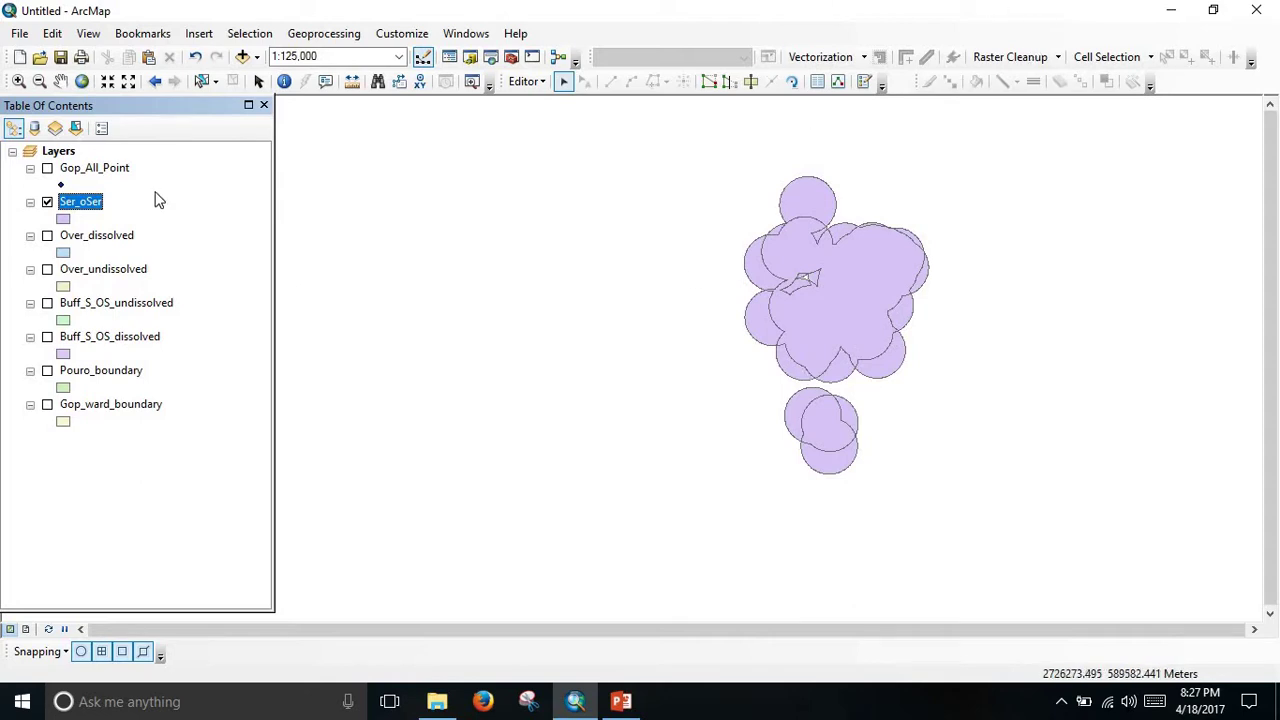
# Step: Symbolize the Ser_oSer layer by unique values of the Status field, adding all values, and apply it to the map
pyautogui.rightClick(84, 203)
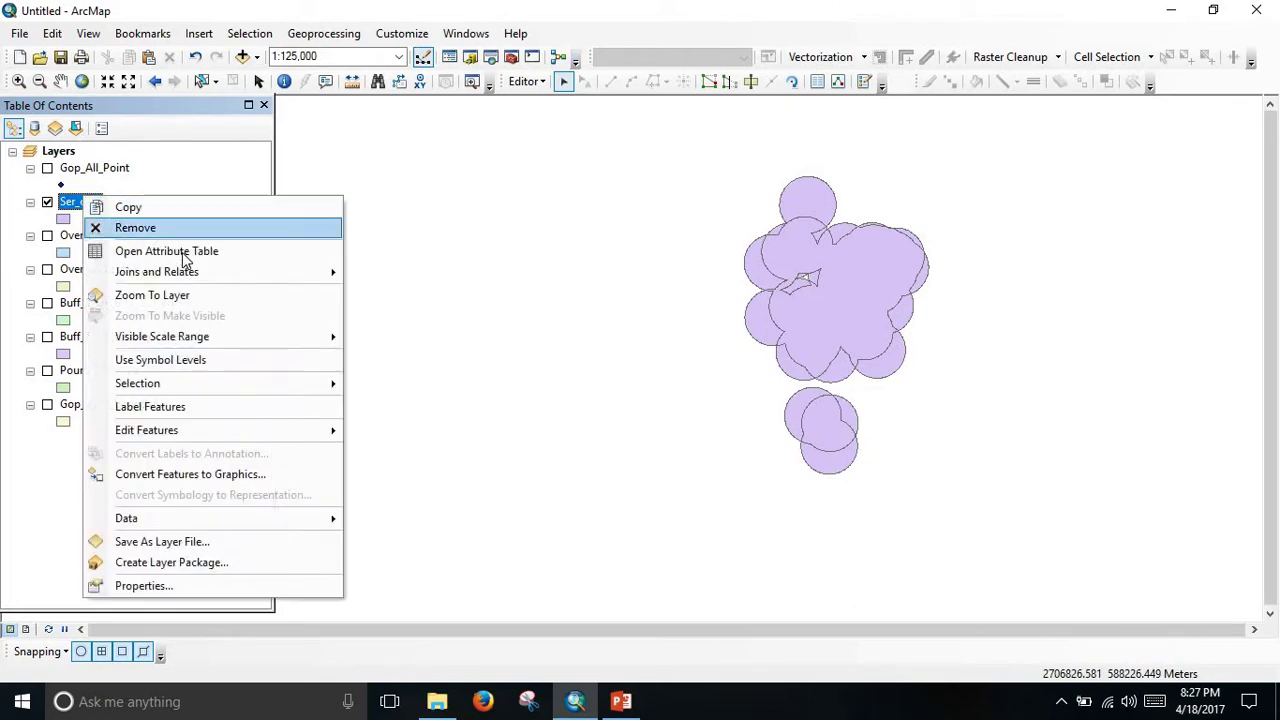
pyautogui.click(187, 590)
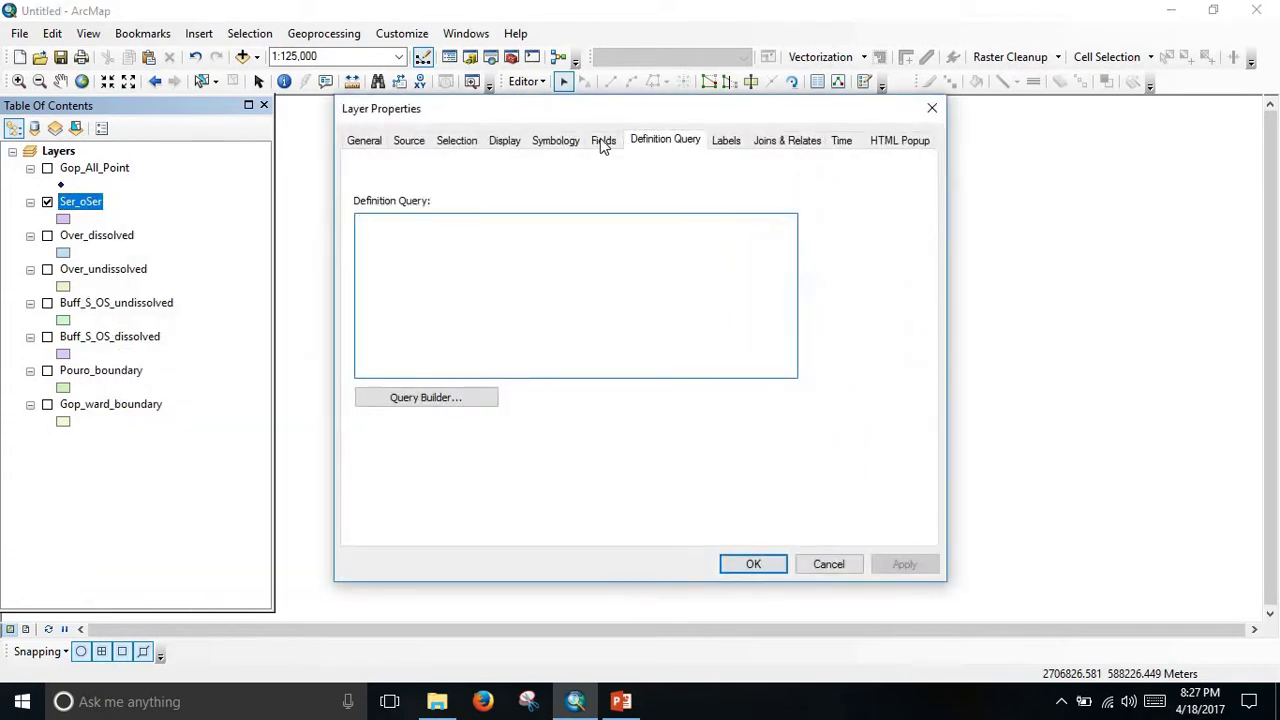
pyautogui.click(562, 145)
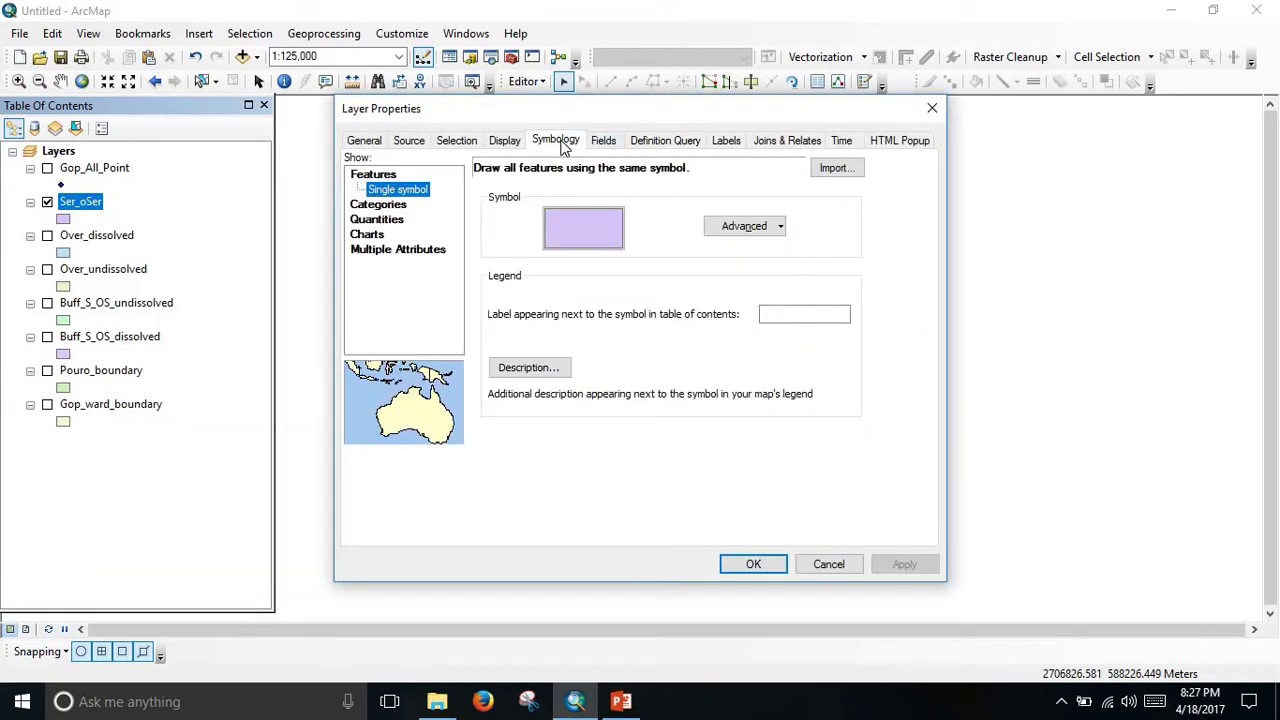
pyautogui.click(399, 208)
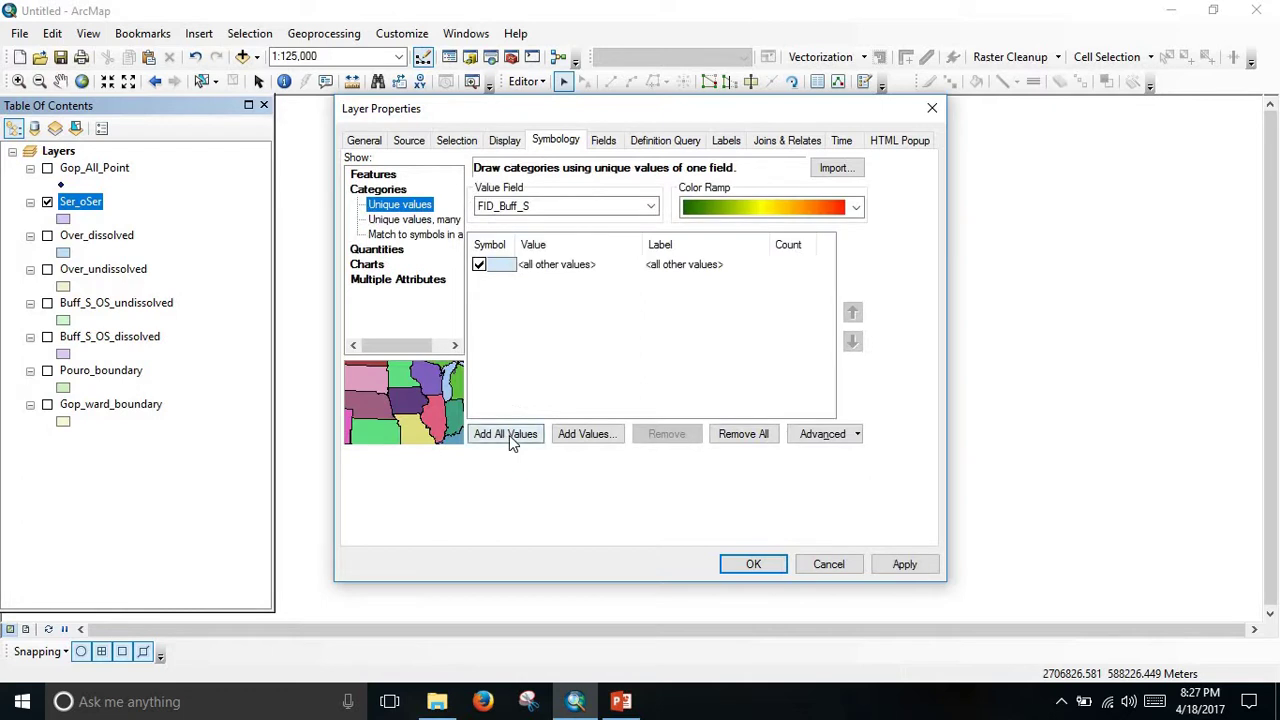
pyautogui.click(650, 206)
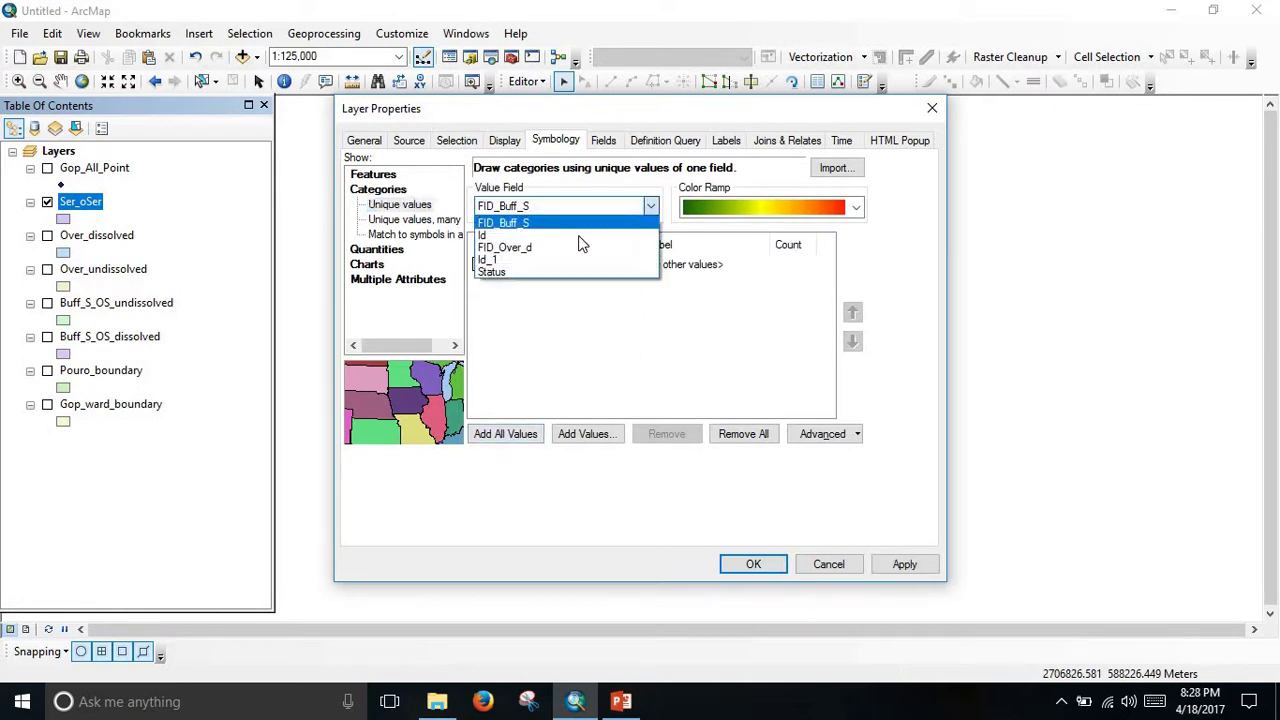
pyautogui.click(540, 275)
pyautogui.click(516, 438)
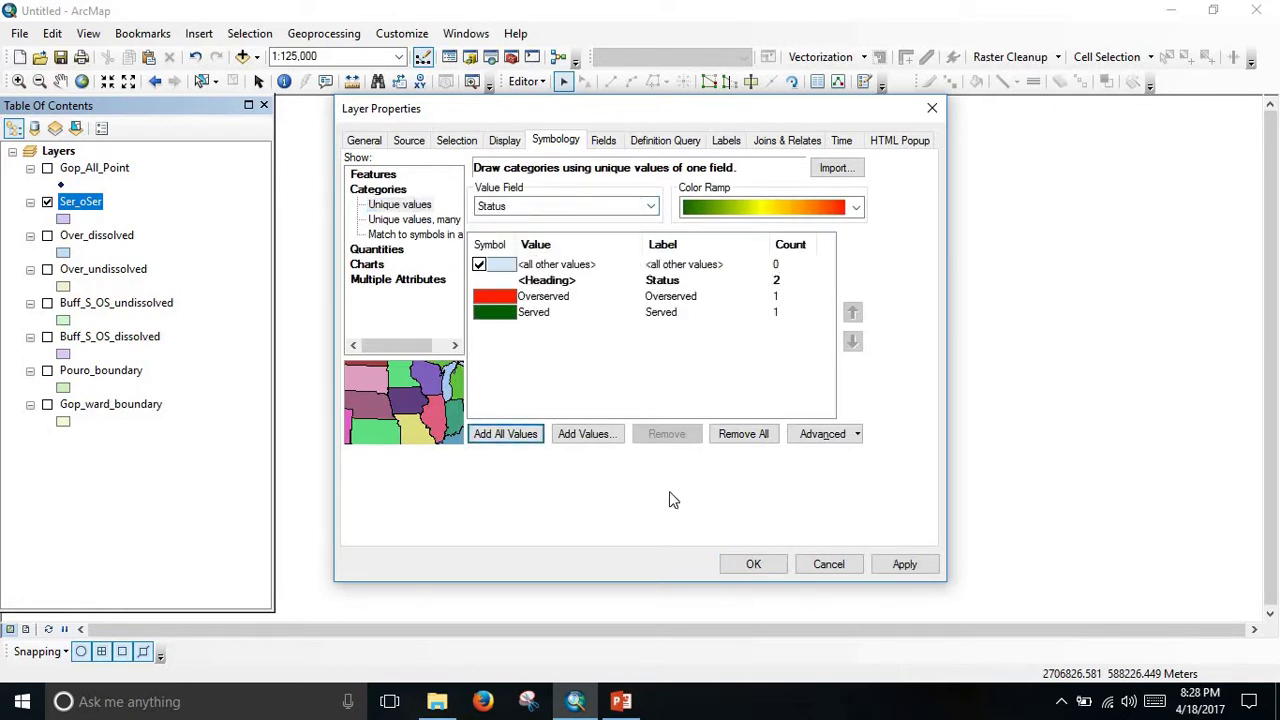
pyautogui.click(908, 564)
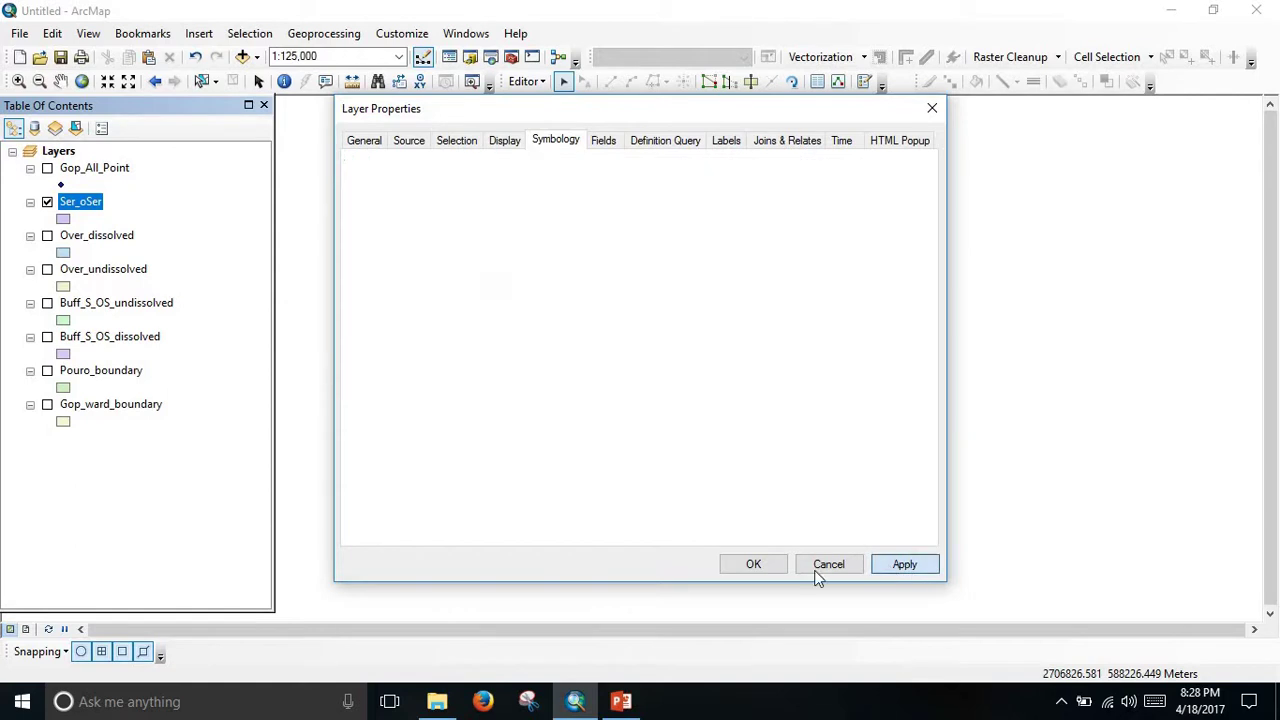
pyautogui.click(753, 564)
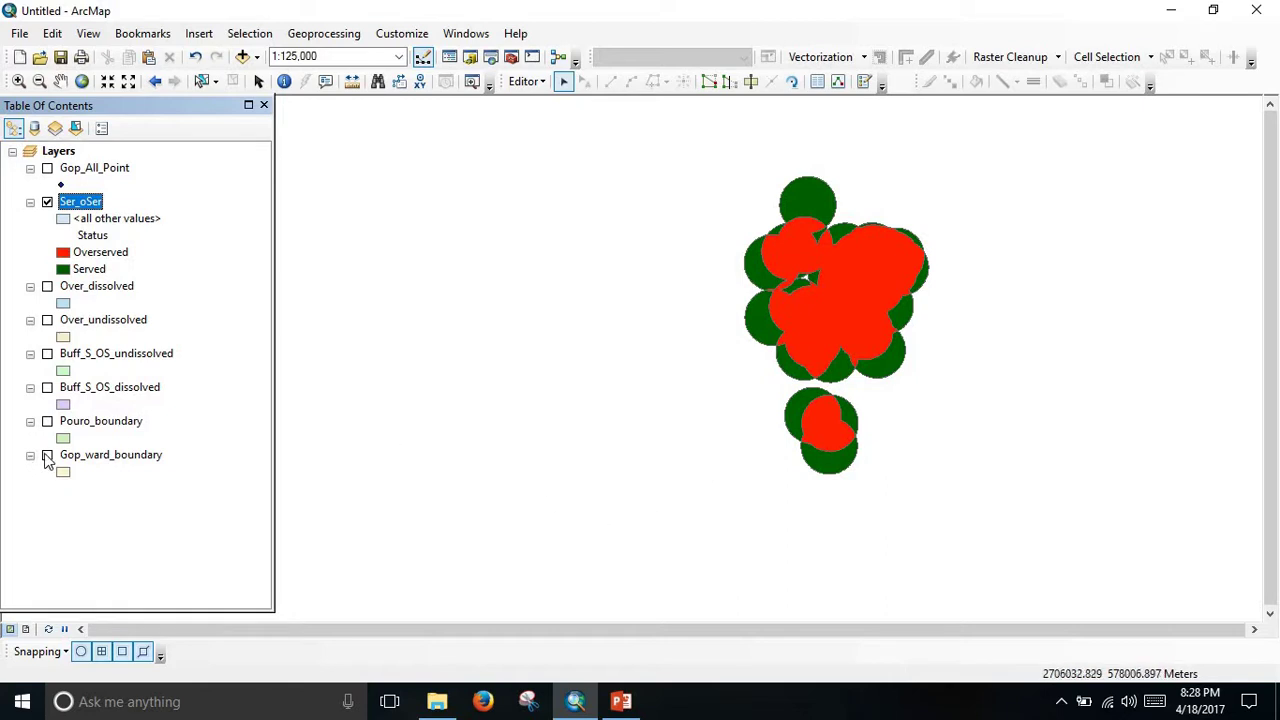
# Step: Display the Pouro_boundary layer and move it above Ser_oSer in the layer order
pyautogui.click(47, 422)
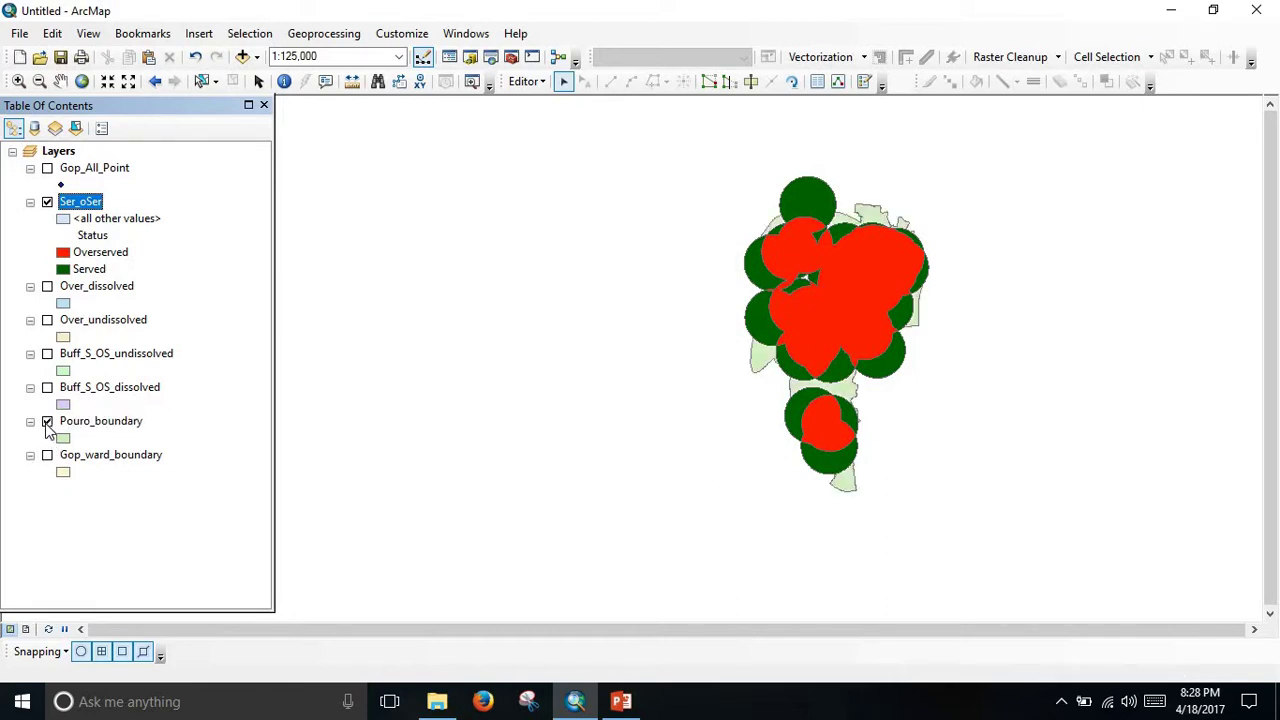
pyautogui.keyDown('ctrl'); pyautogui.click(108, 424); pyautogui.keyUp('ctrl')
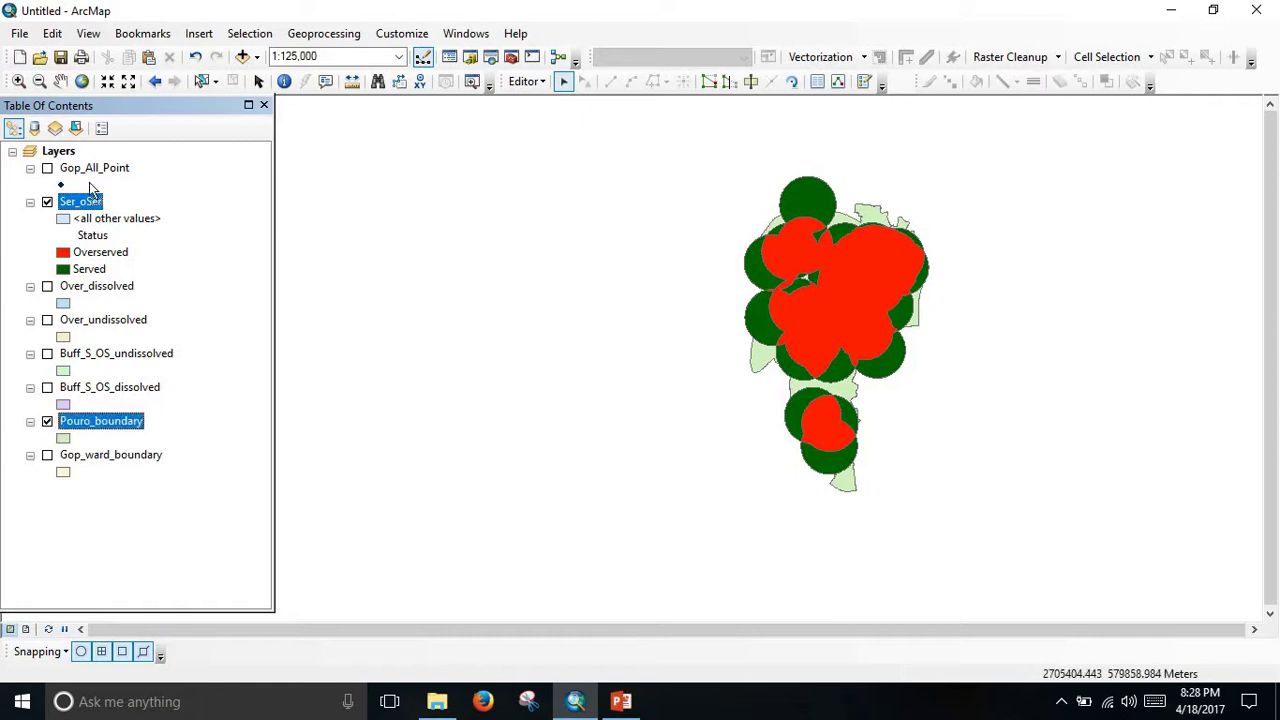
pyautogui.moveTo(90, 190); pyautogui.dragTo(95, 184)
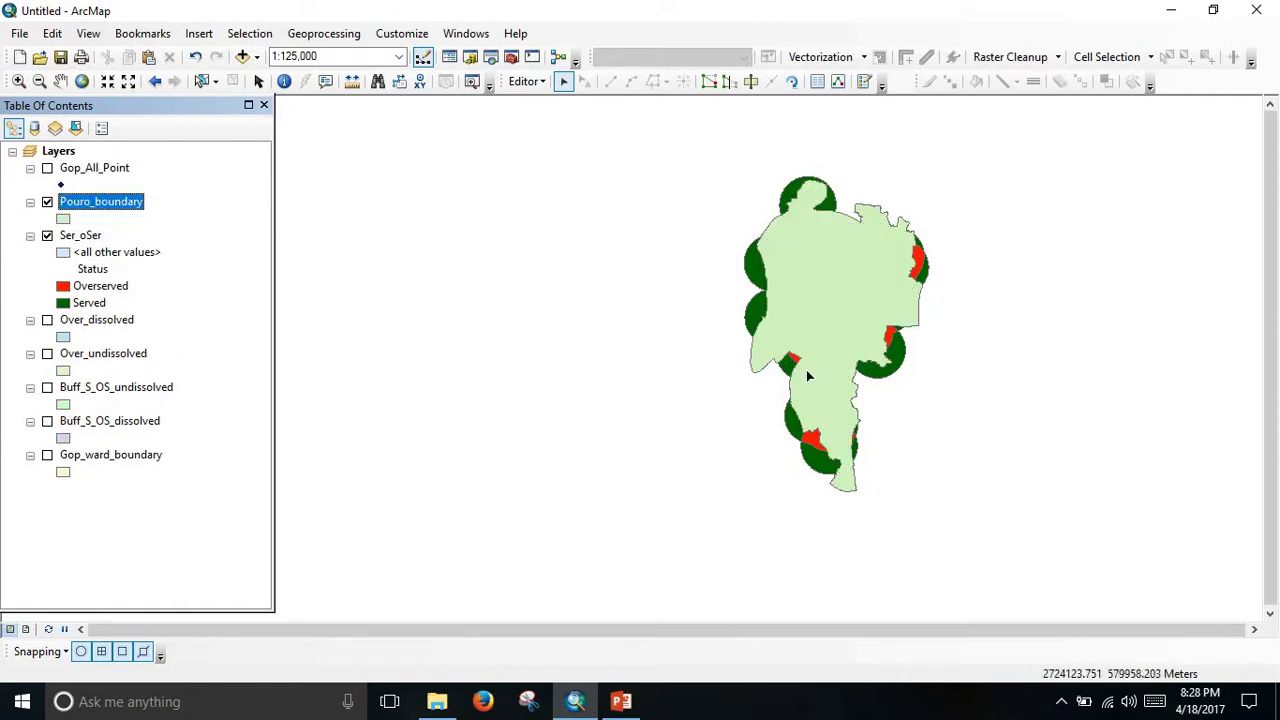
# Step: Set the fill of the Pouro_boundary symbol to No Color
pyautogui.click(65, 219)
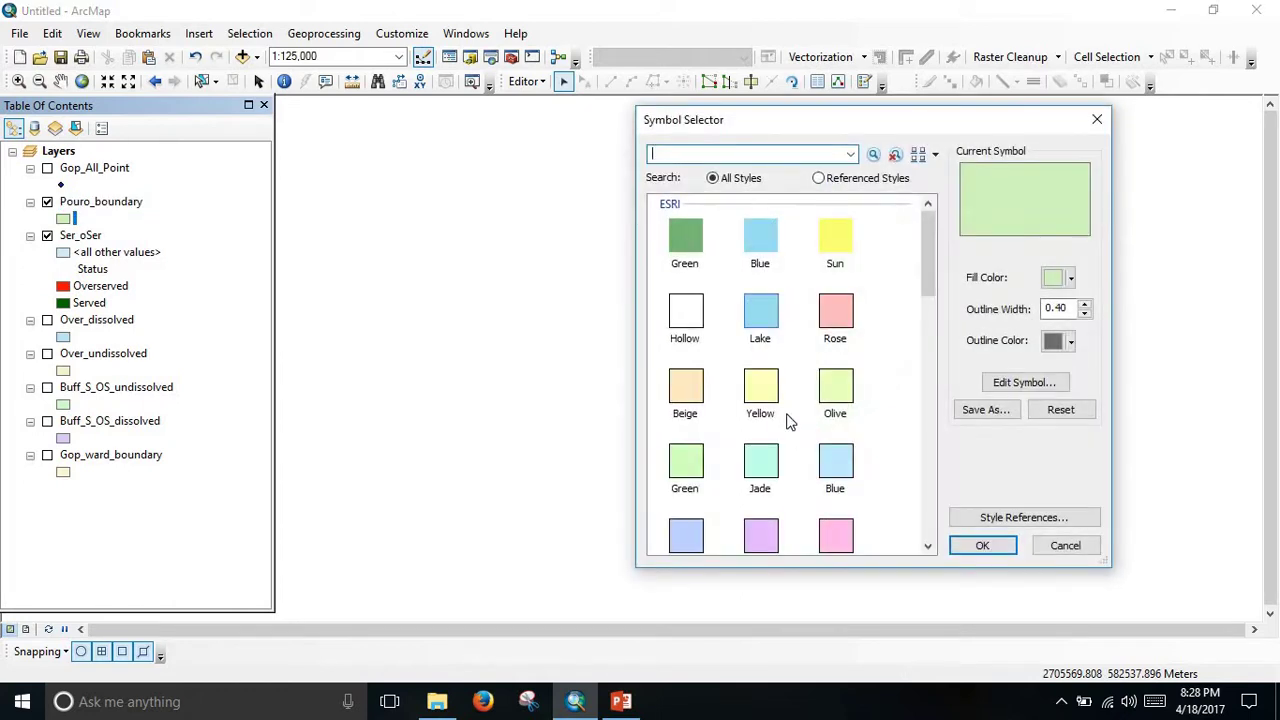
pyautogui.click(1064, 280)
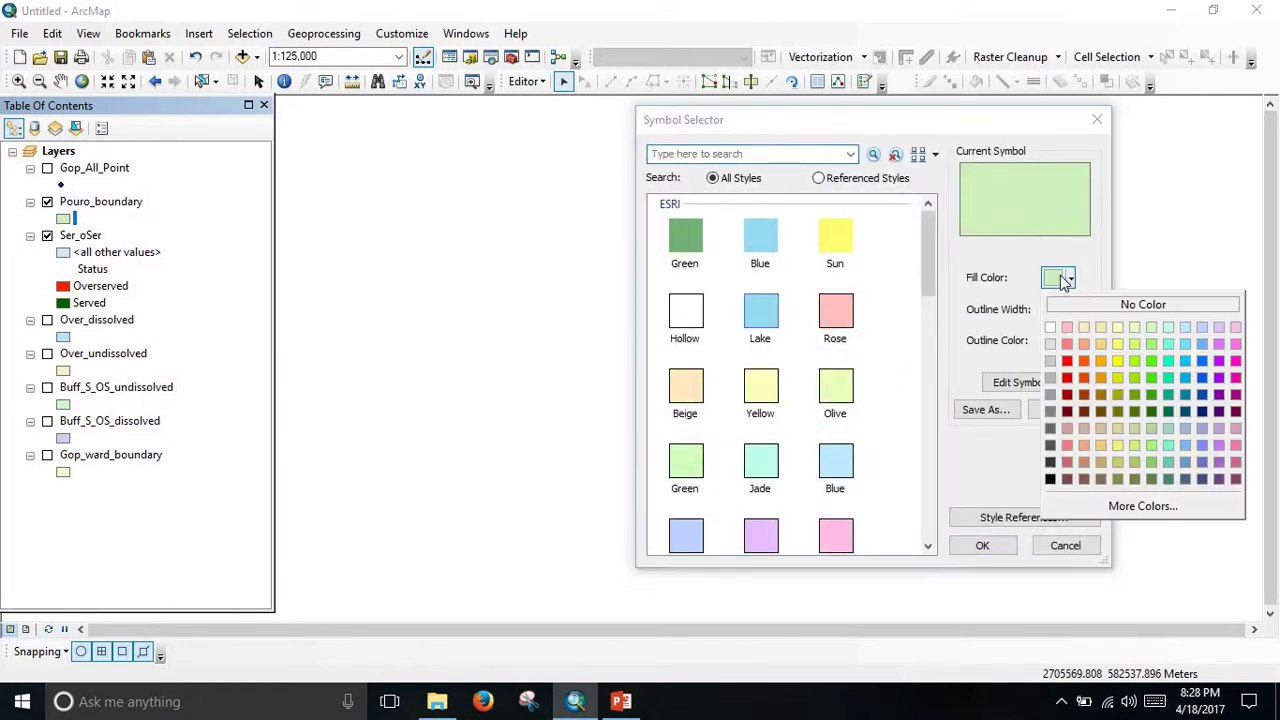
pyautogui.click(1091, 305)
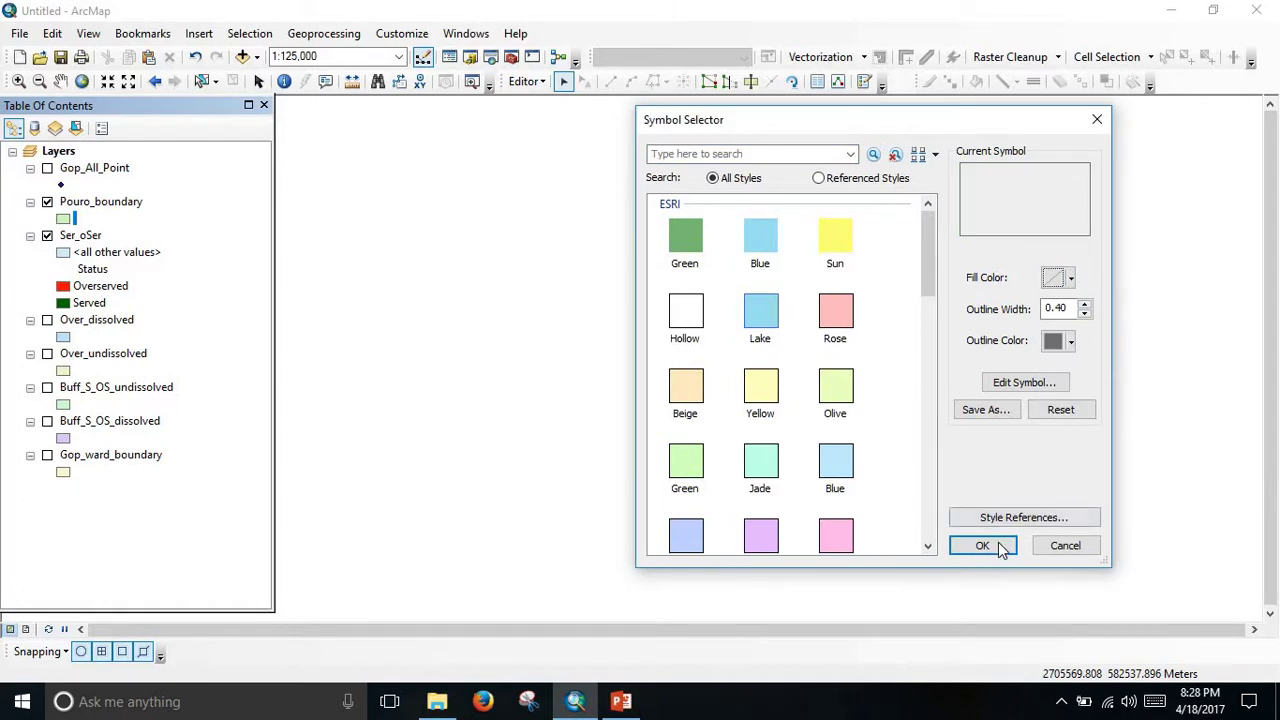
pyautogui.click(1069, 341)
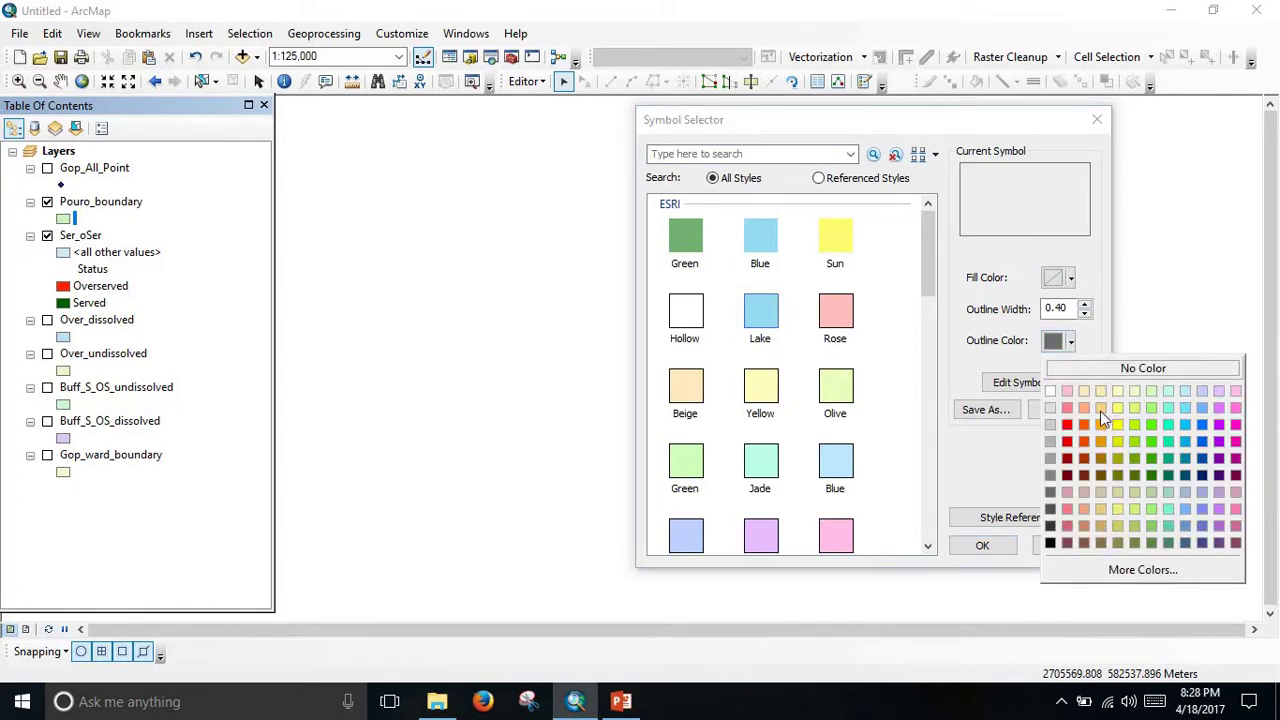
pyautogui.click(1149, 373)
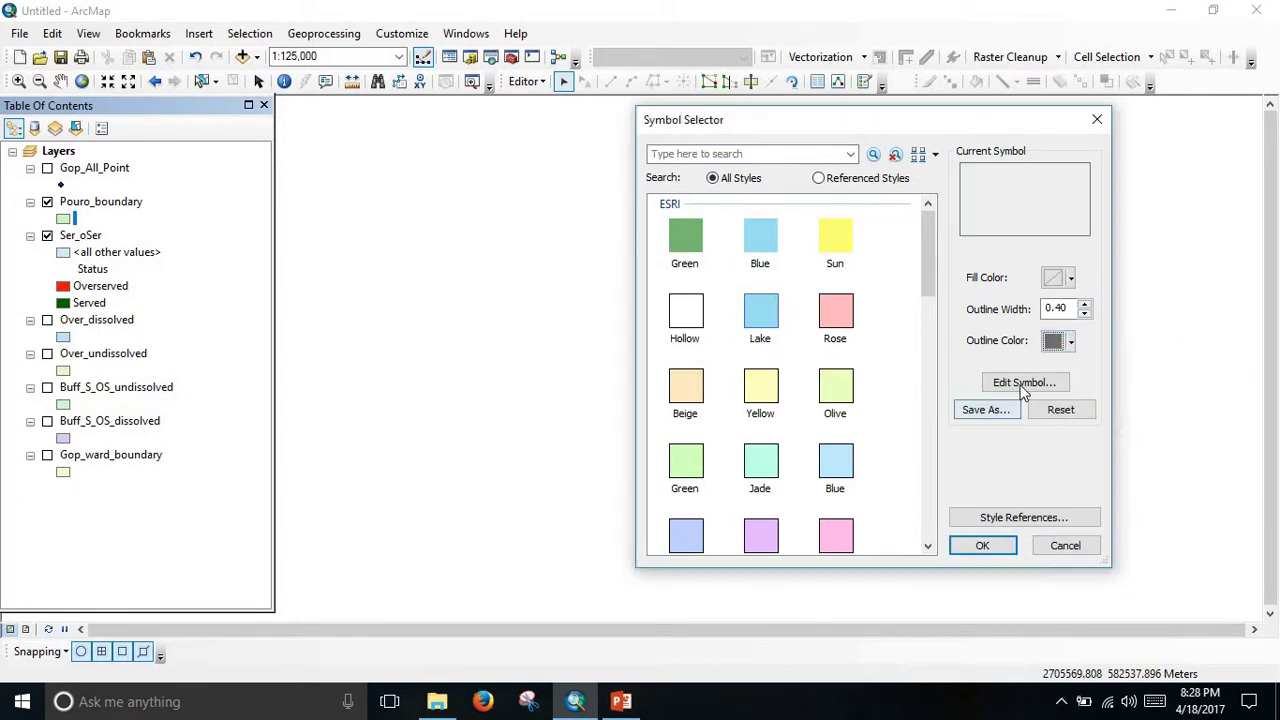
# Step: Change the outline of the Pouro_boundary symbol to the Boundary, State line style and apply it
pyautogui.click(1023, 384)
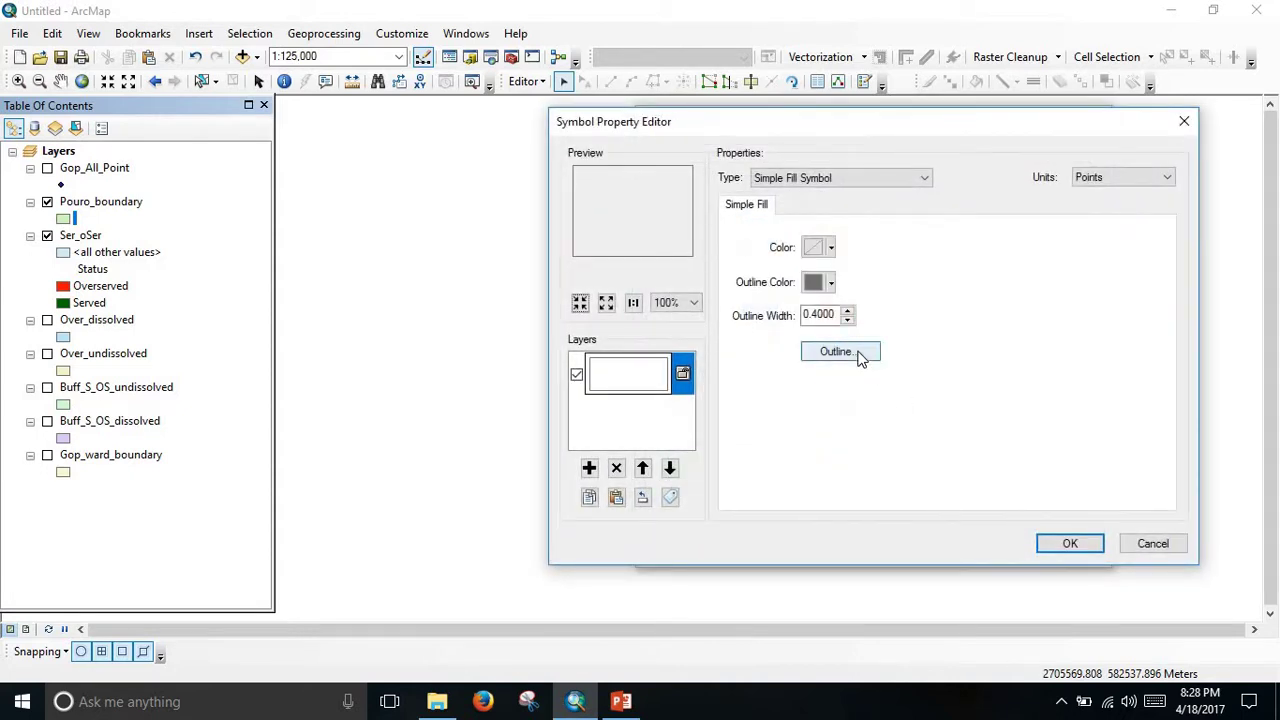
pyautogui.click(860, 354)
pyautogui.scroll(-3, 840, 400)
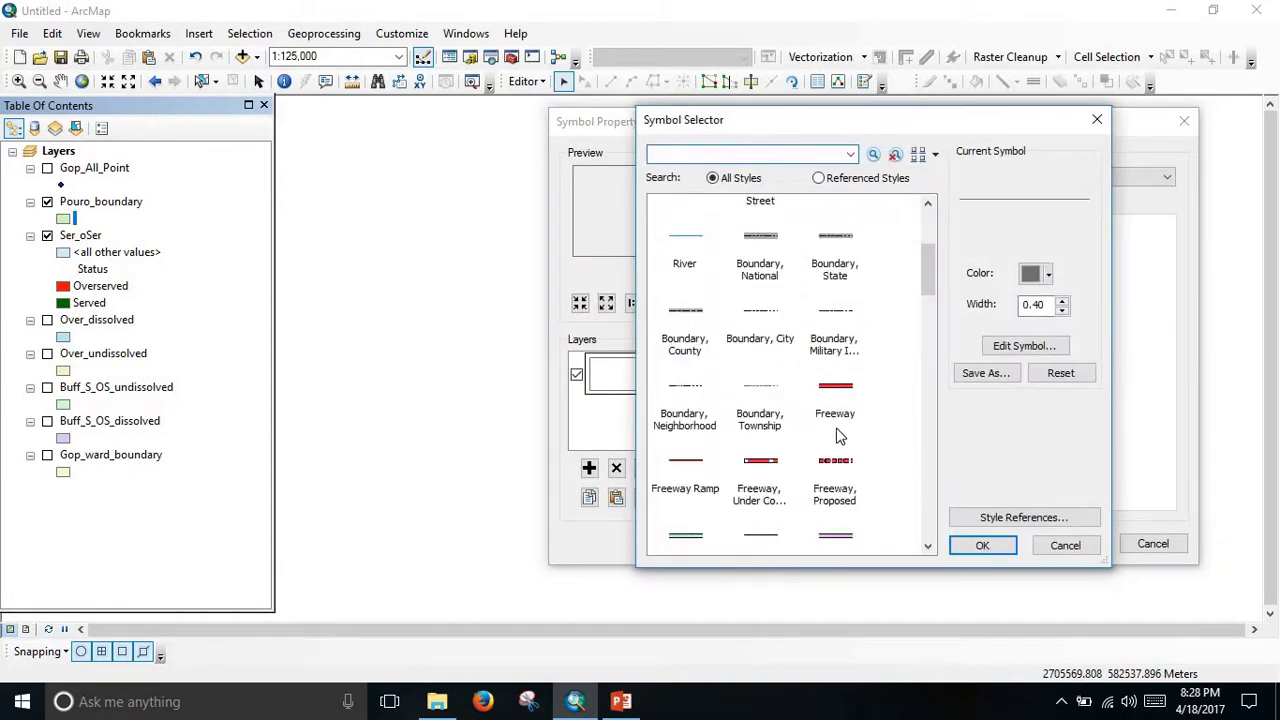
pyautogui.click(836, 240)
pyautogui.click(977, 547)
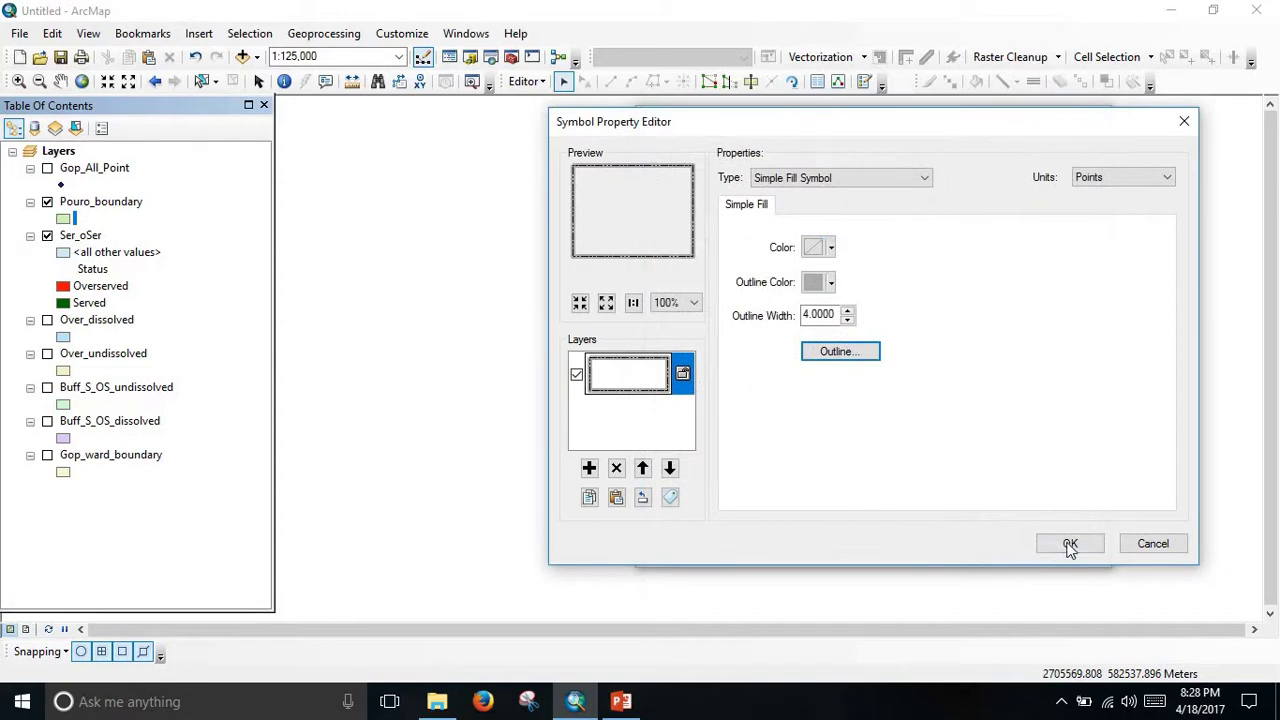
pyautogui.click(1070, 547)
pyautogui.click(975, 547)
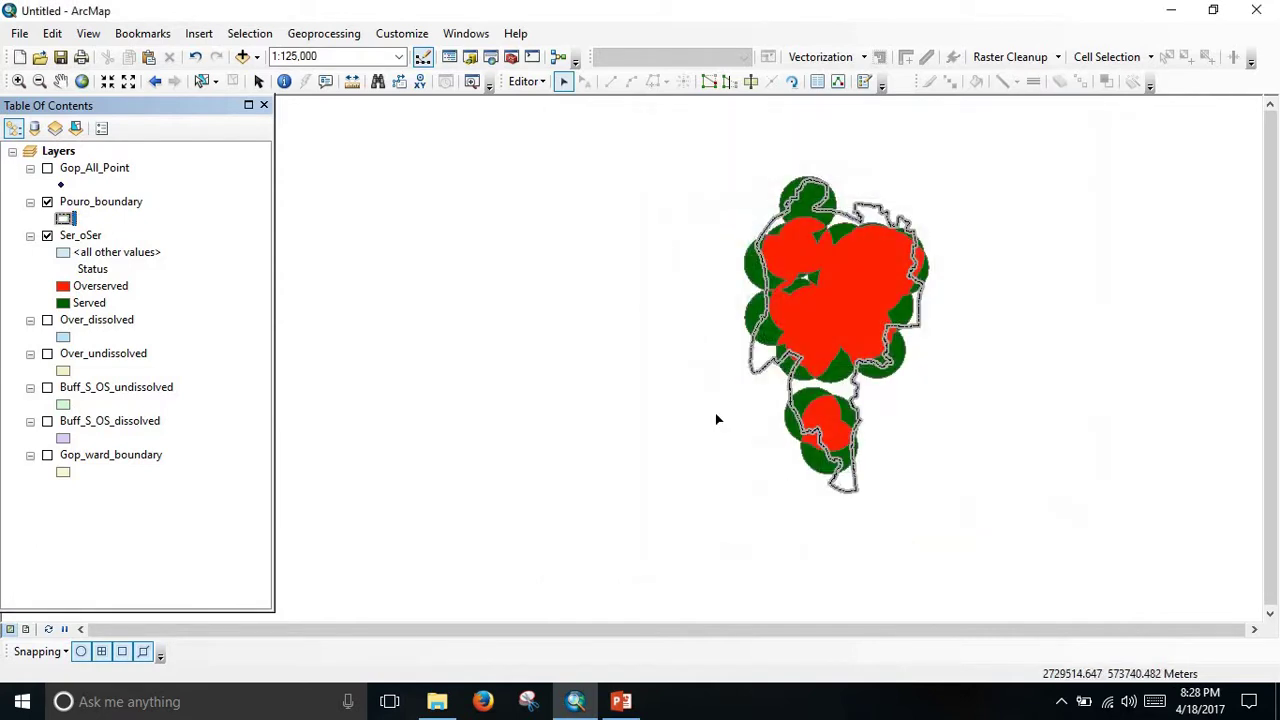
pyautogui.scroll(5, 870, 280)
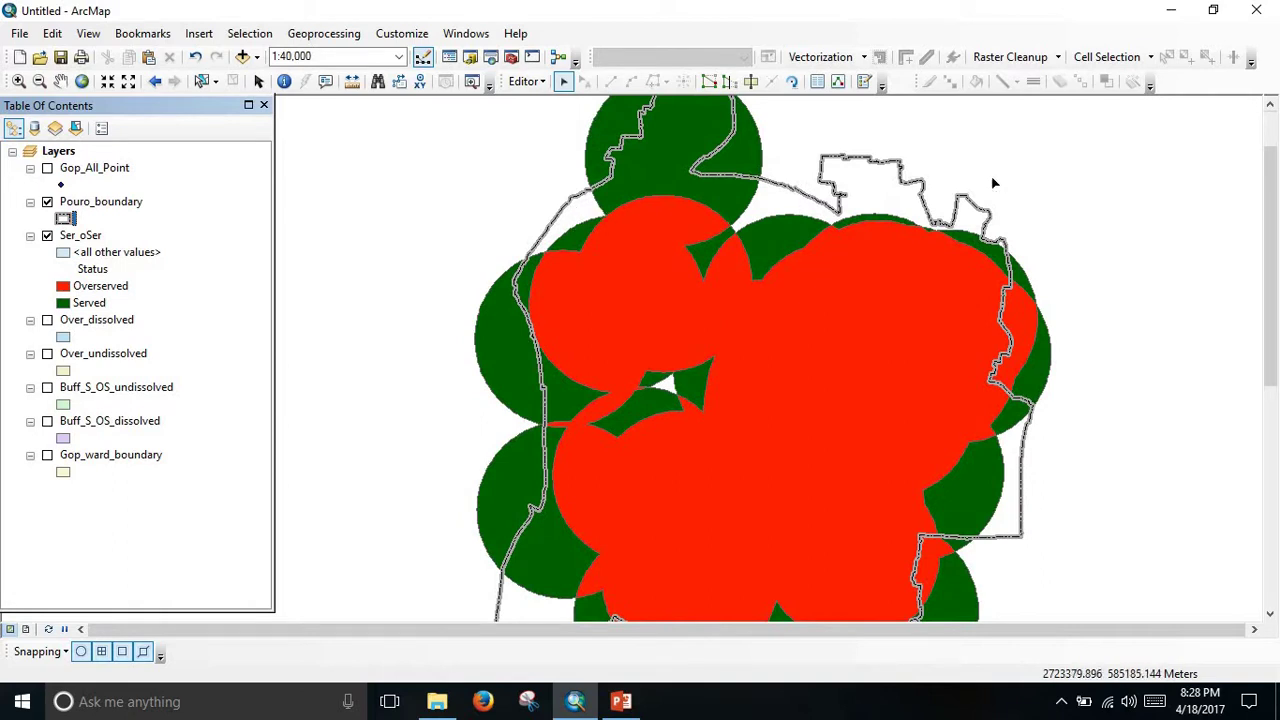
pyautogui.scroll(-2, 924, 310)
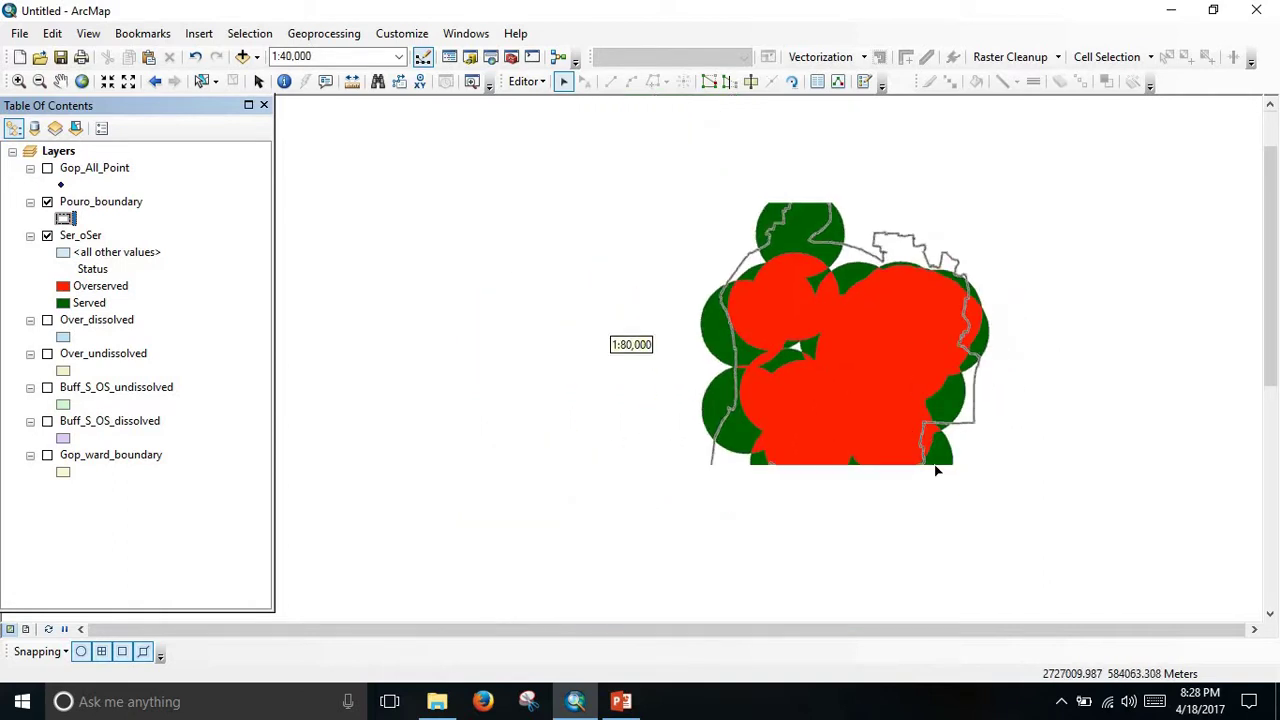
pyautogui.moveTo(936, 470); pyautogui.dragTo(858, 318)
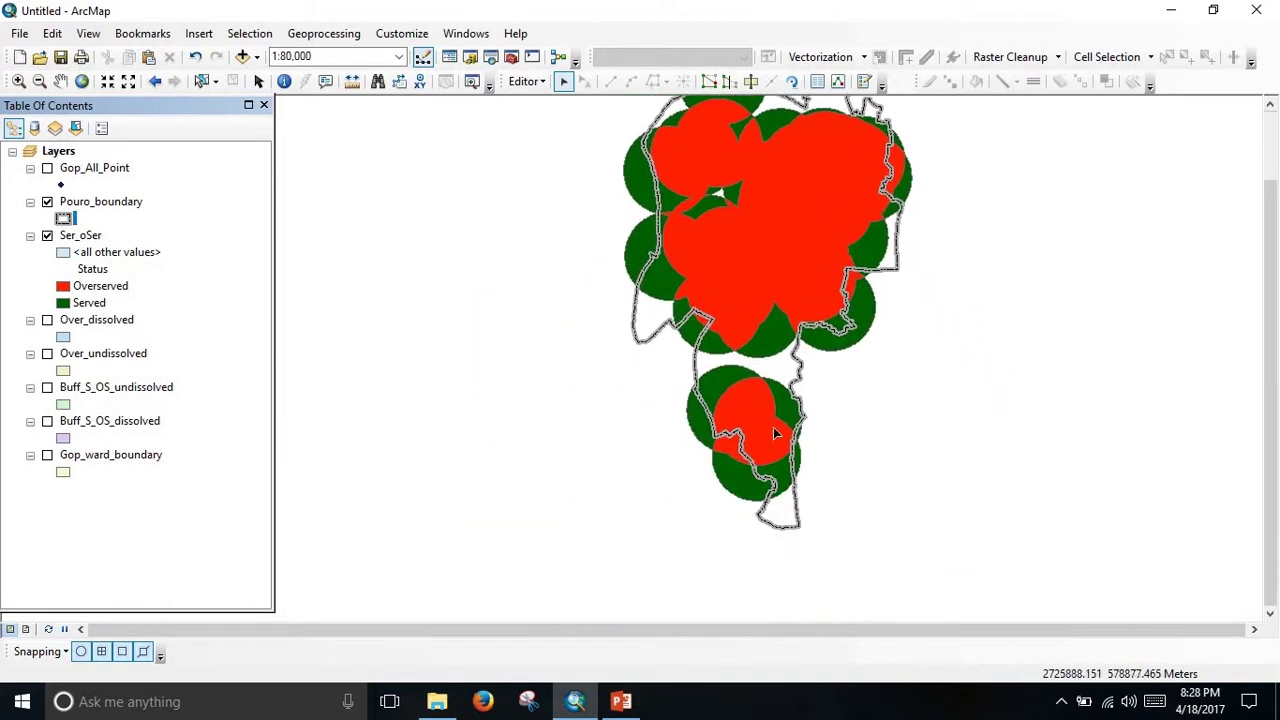
pyautogui.scroll(1, 765, 495)
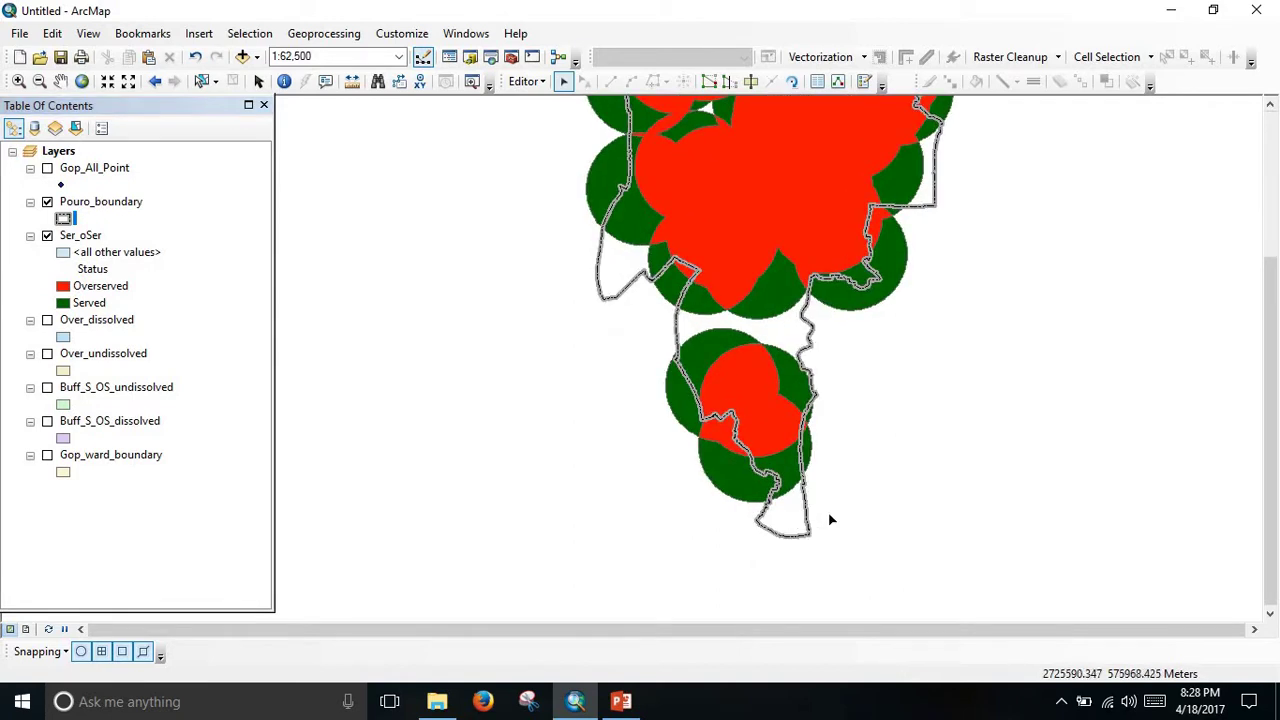
pyautogui.scroll(-1, 830, 519)
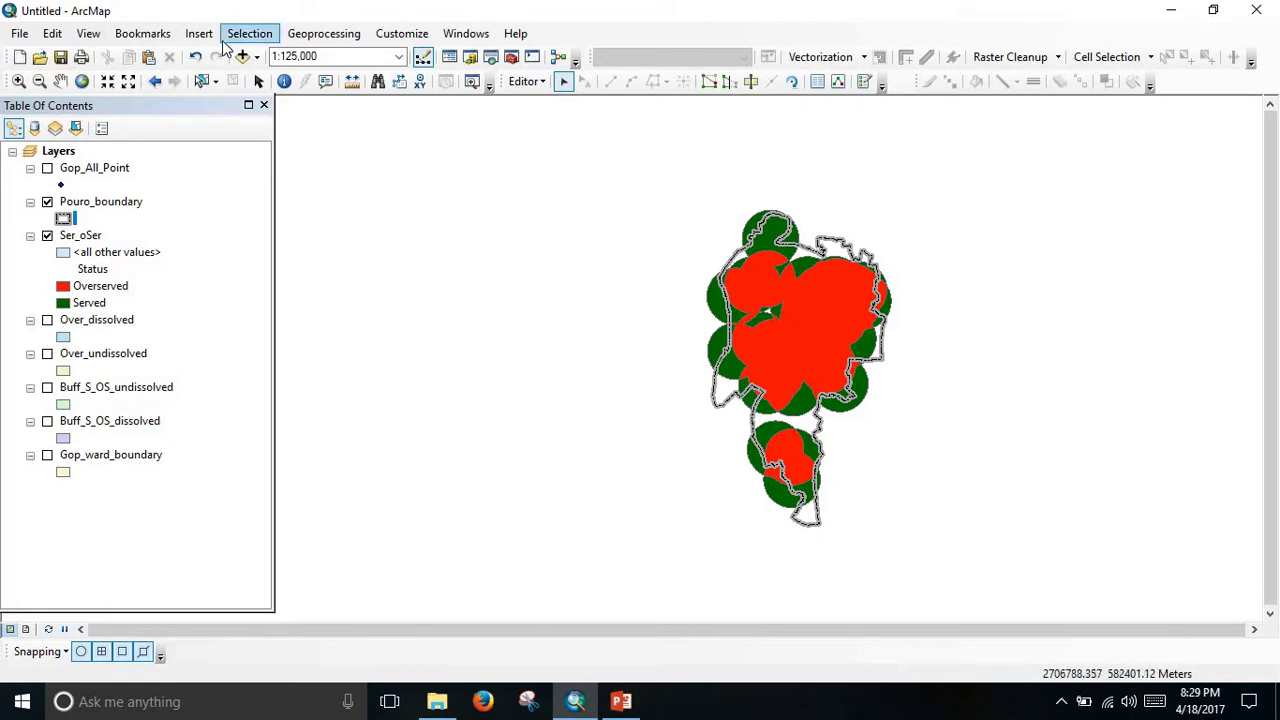
# Step: Set up the Identity overlay tool with Pouro_boundary as the input features and Ser_oSer as the identity features
pyautogui.click(510, 56)
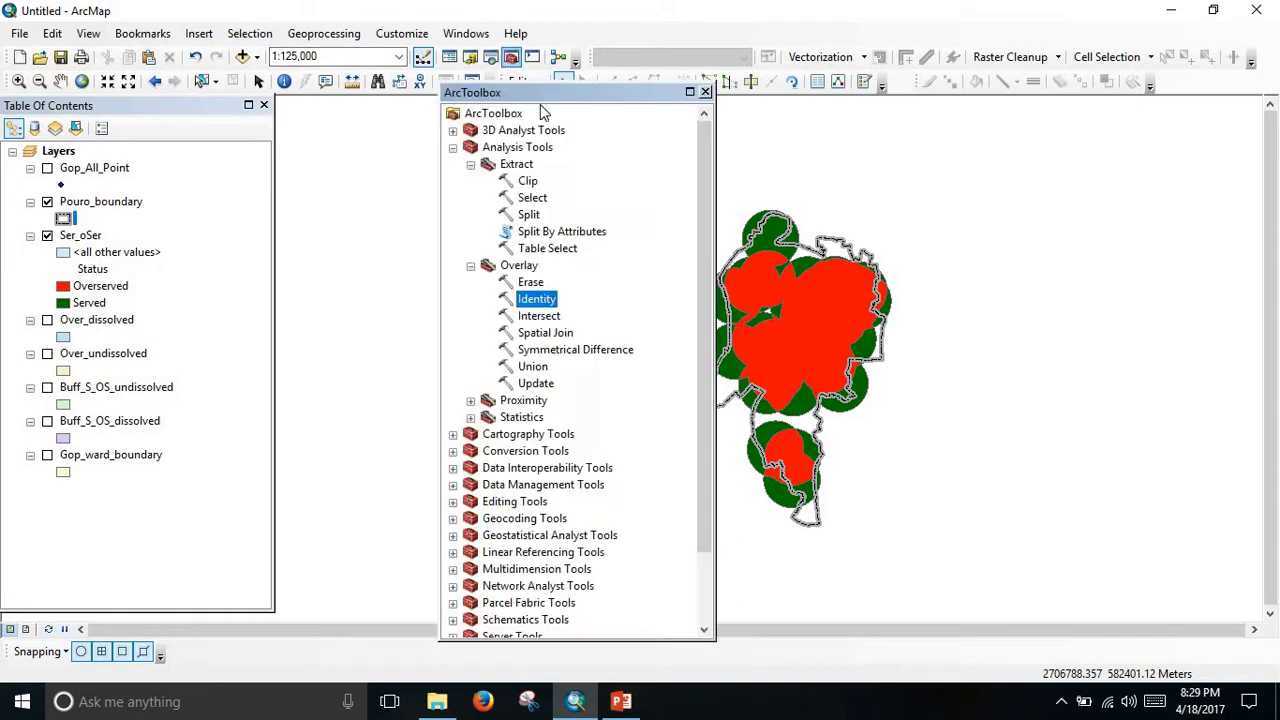
pyautogui.doubleClick(532, 300)
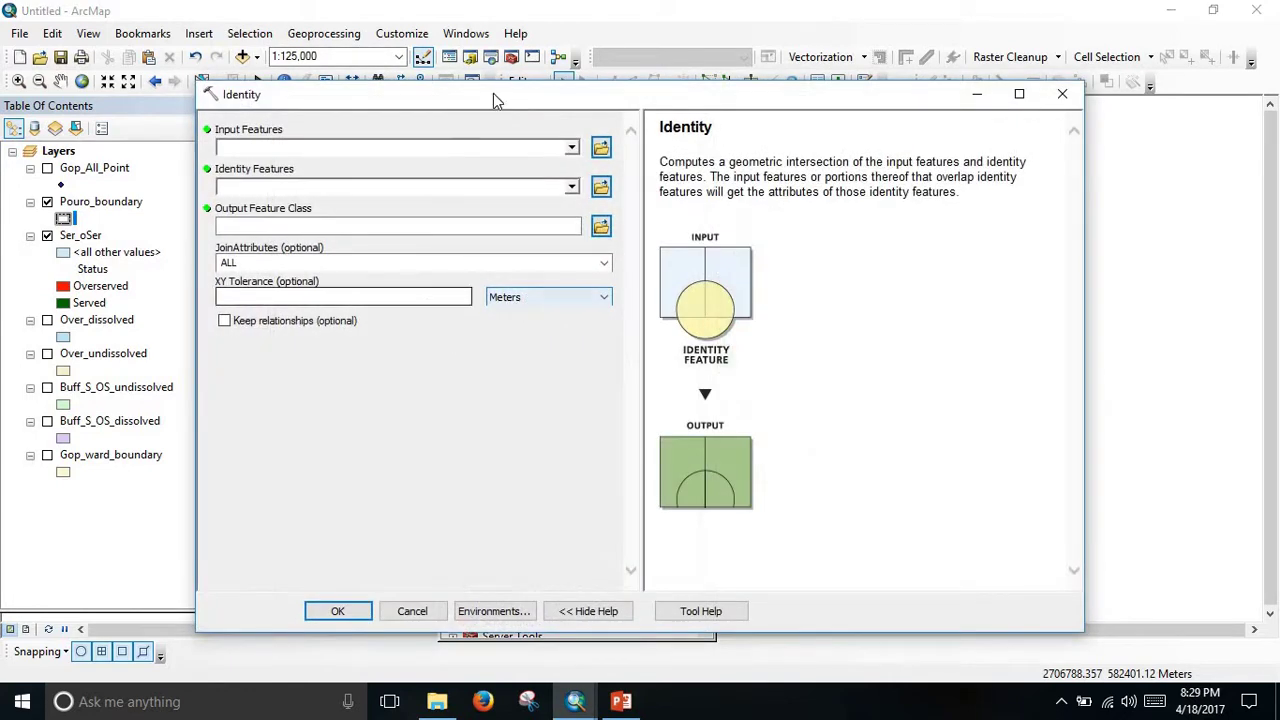
pyautogui.moveTo(446, 90); pyautogui.dragTo(1148, 136)
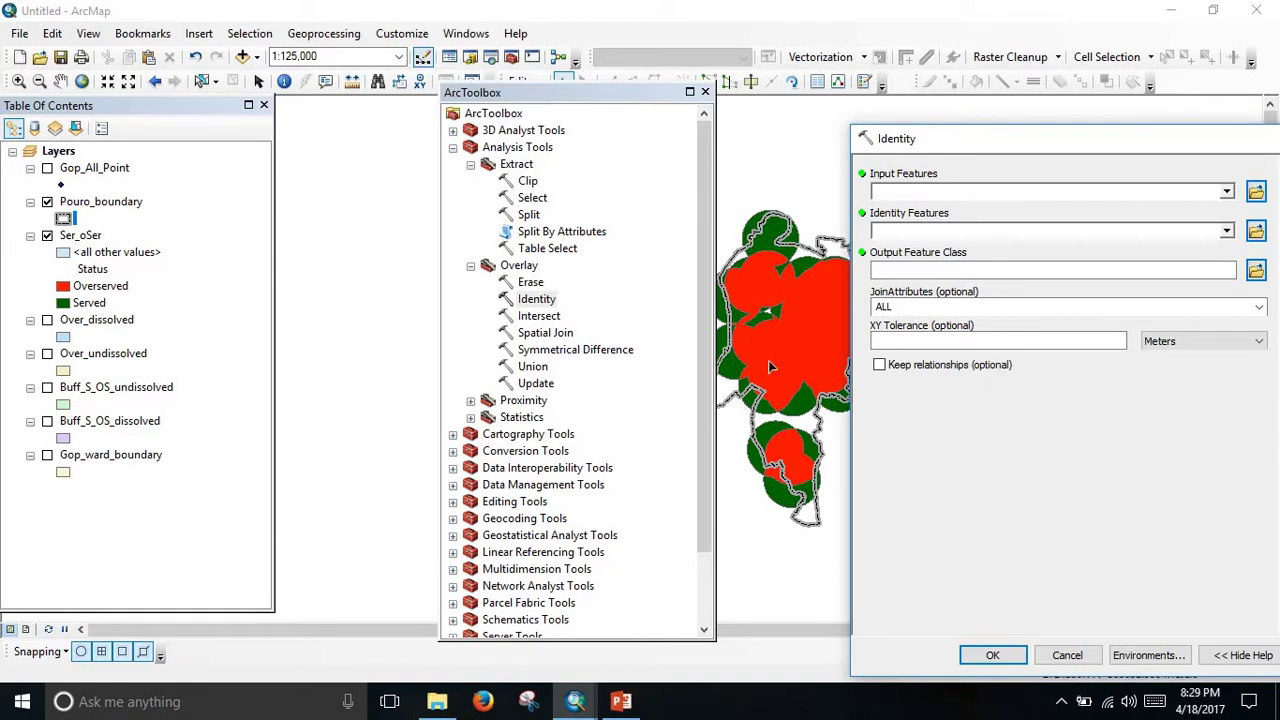
pyautogui.moveTo(614, 93); pyautogui.dragTo(490, 115)
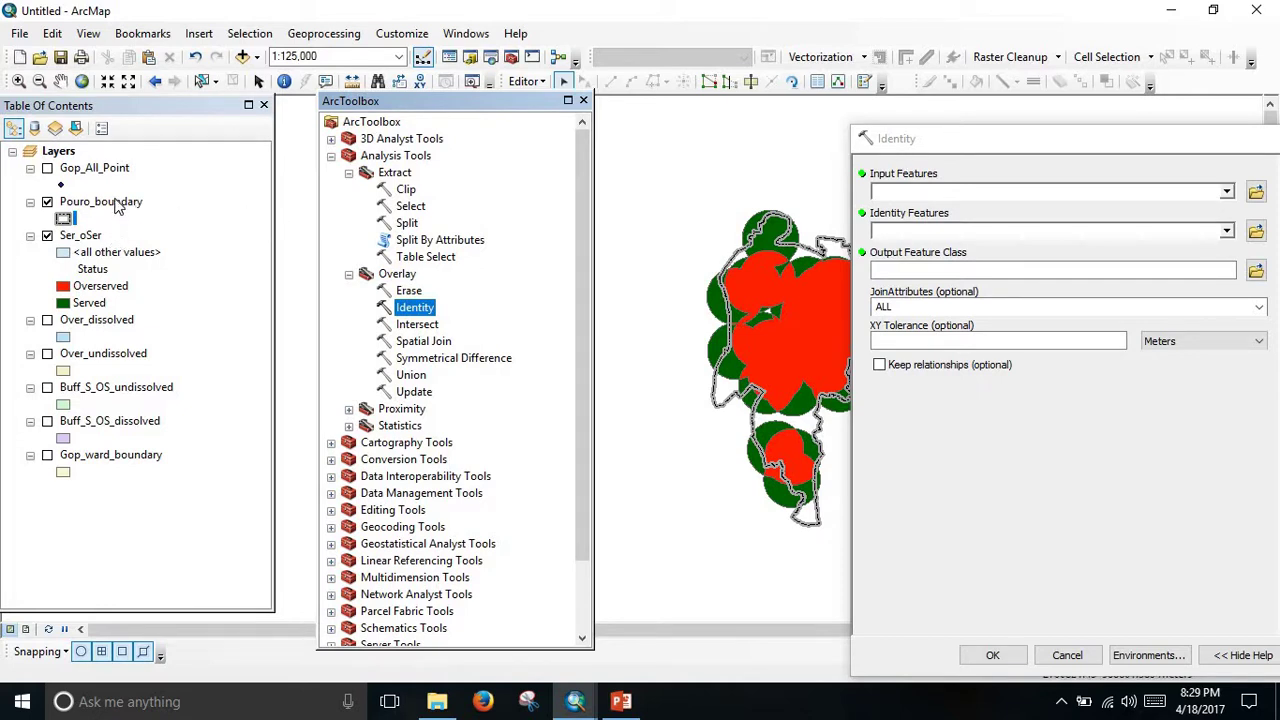
pyautogui.moveTo(117, 205); pyautogui.dragTo(910, 192)
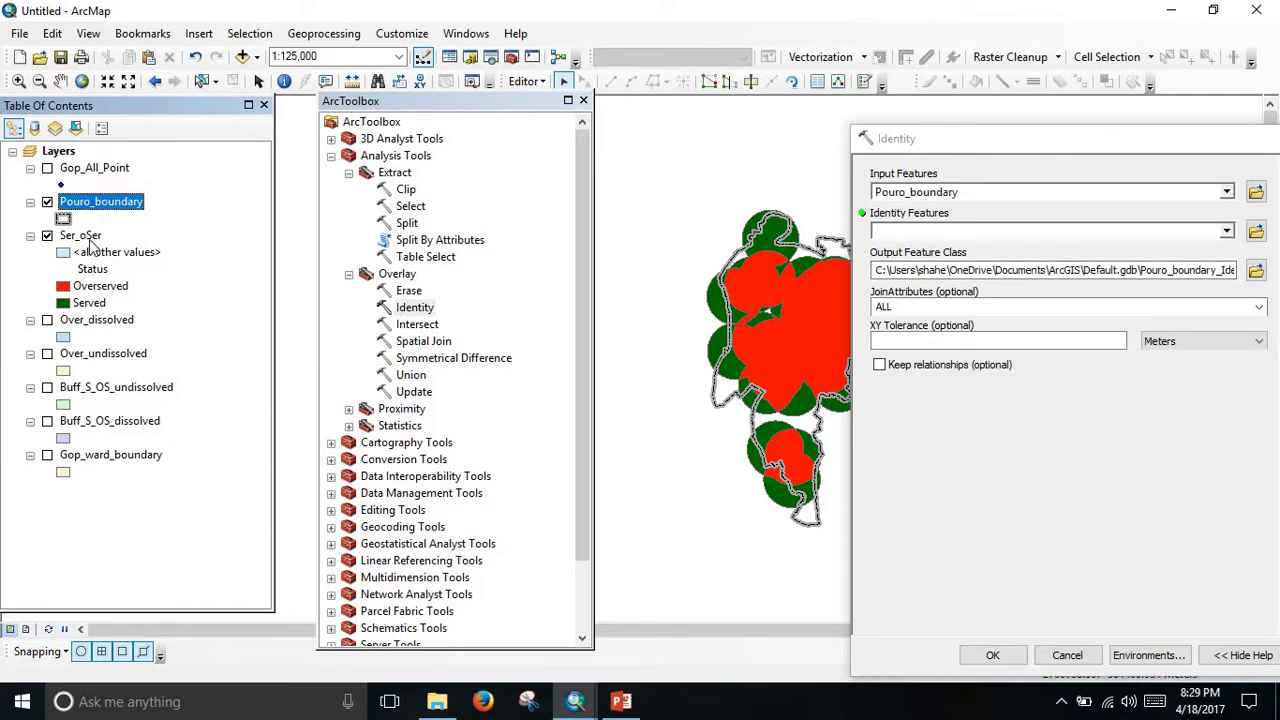
pyautogui.moveTo(88, 242); pyautogui.dragTo(993, 237)
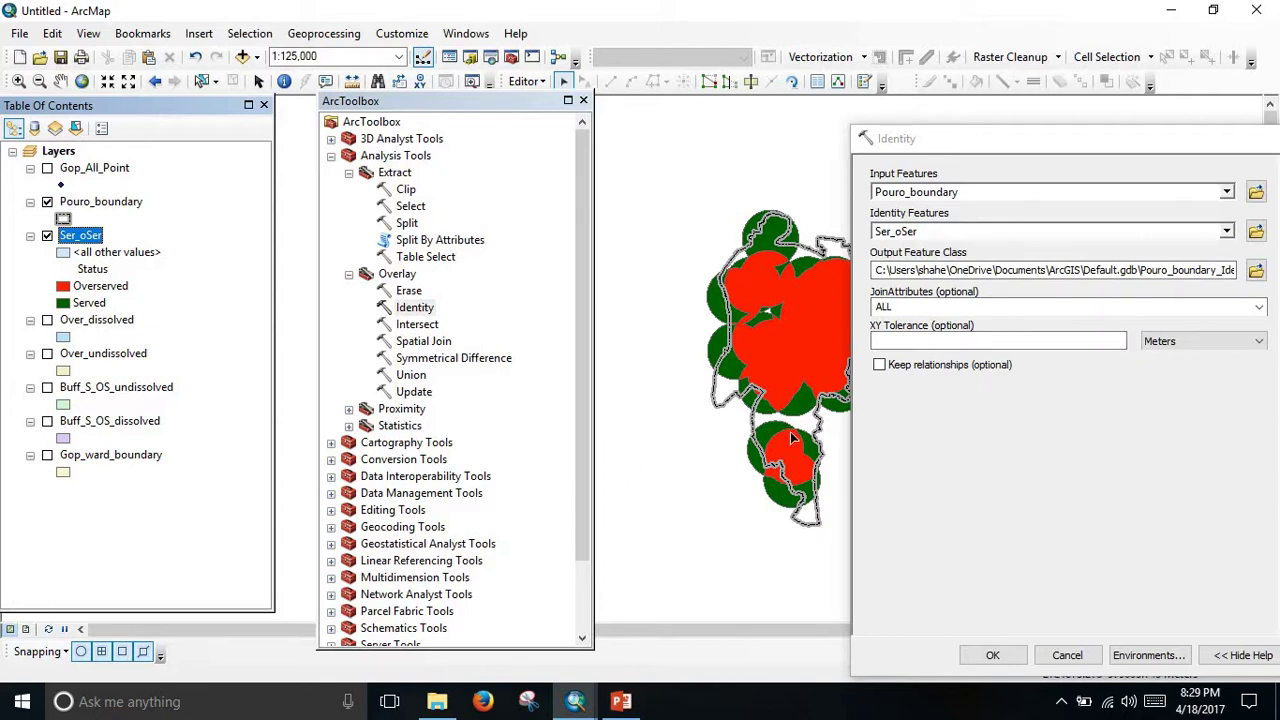
pyautogui.click(1243, 655)
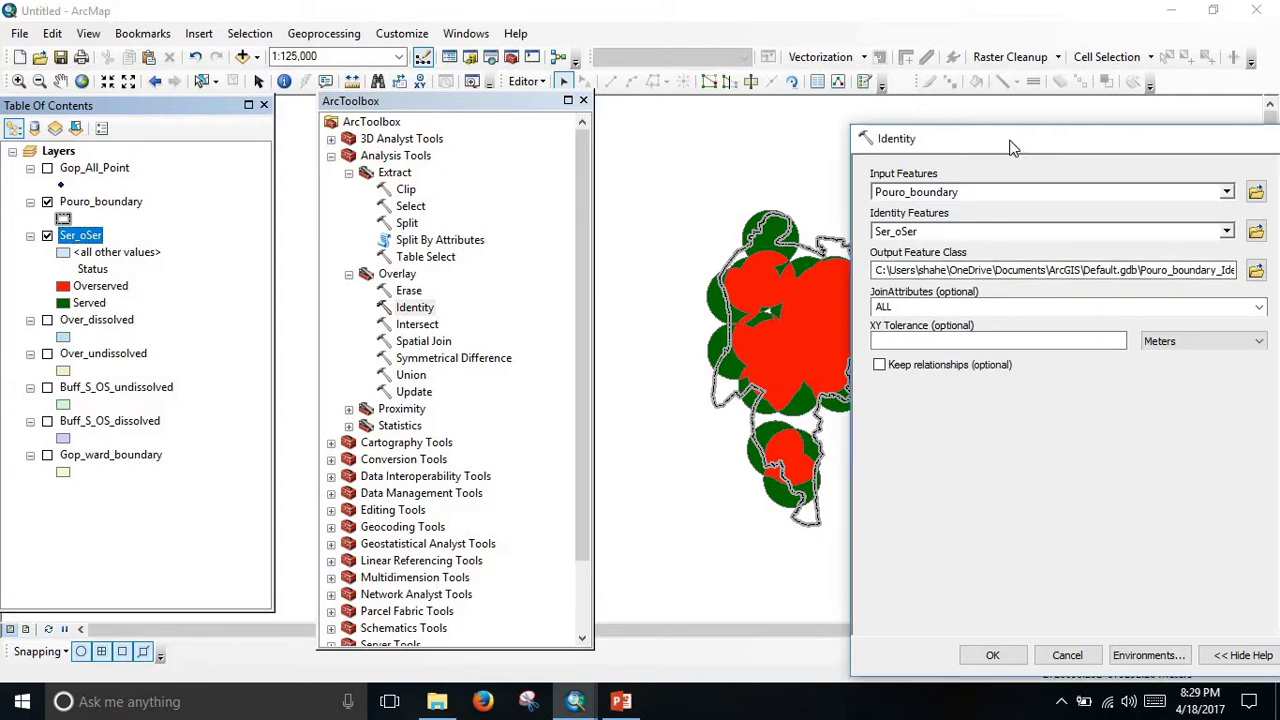
# Step: Run Identity with the output saved as Ser_oSer_unser.shp in the Sptial Analysis(S_oS_un) folder, and hide the Ser_oSer layer
pyautogui.click(1067, 295)
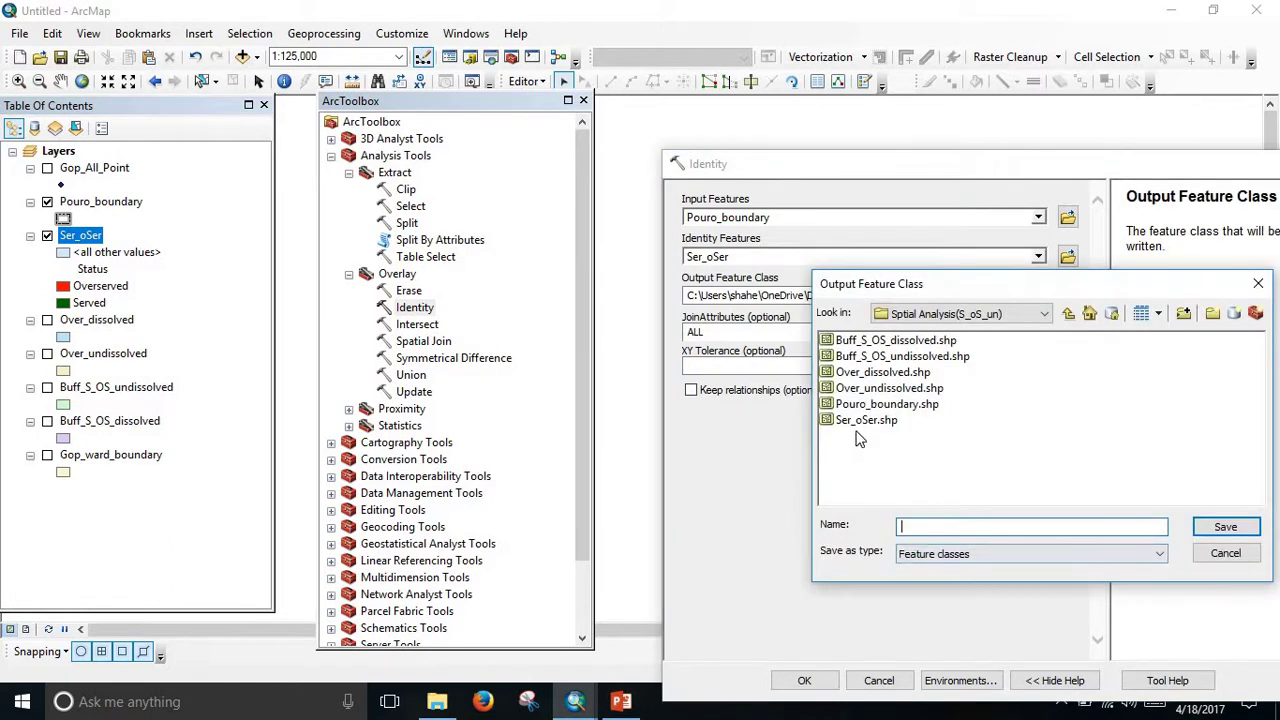
pyautogui.click(862, 420)
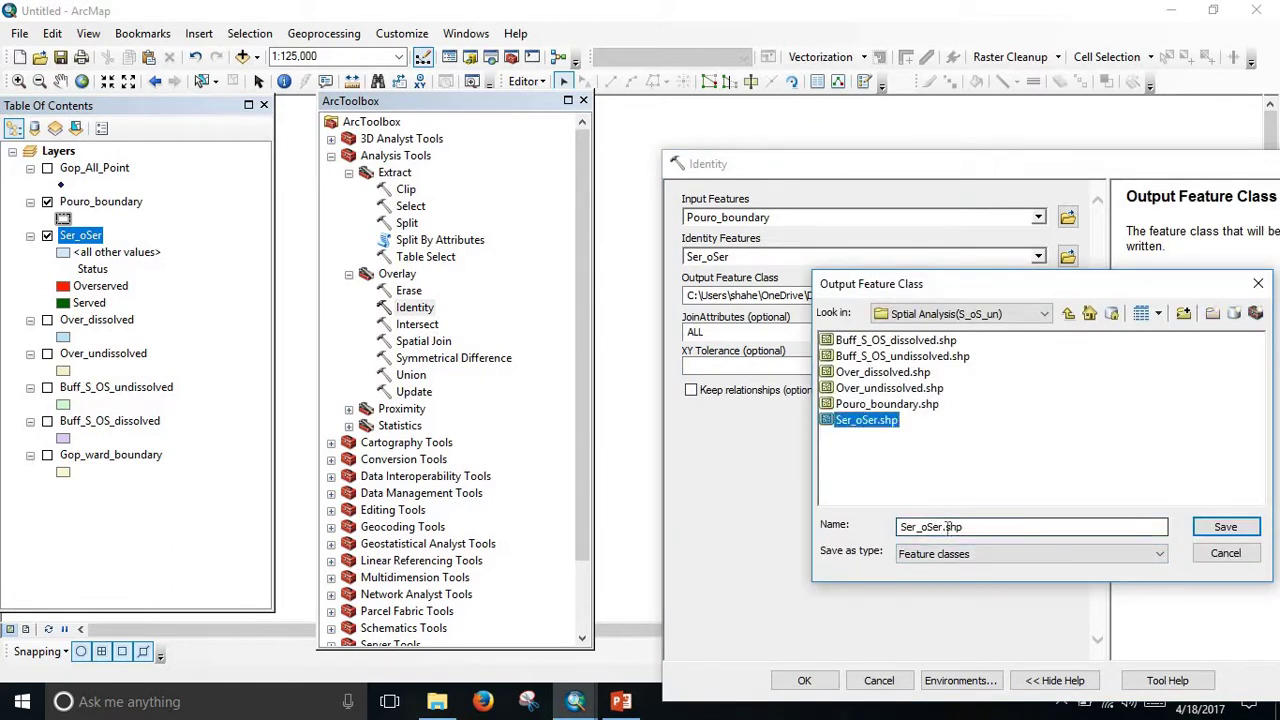
pyautogui.click(941, 526)
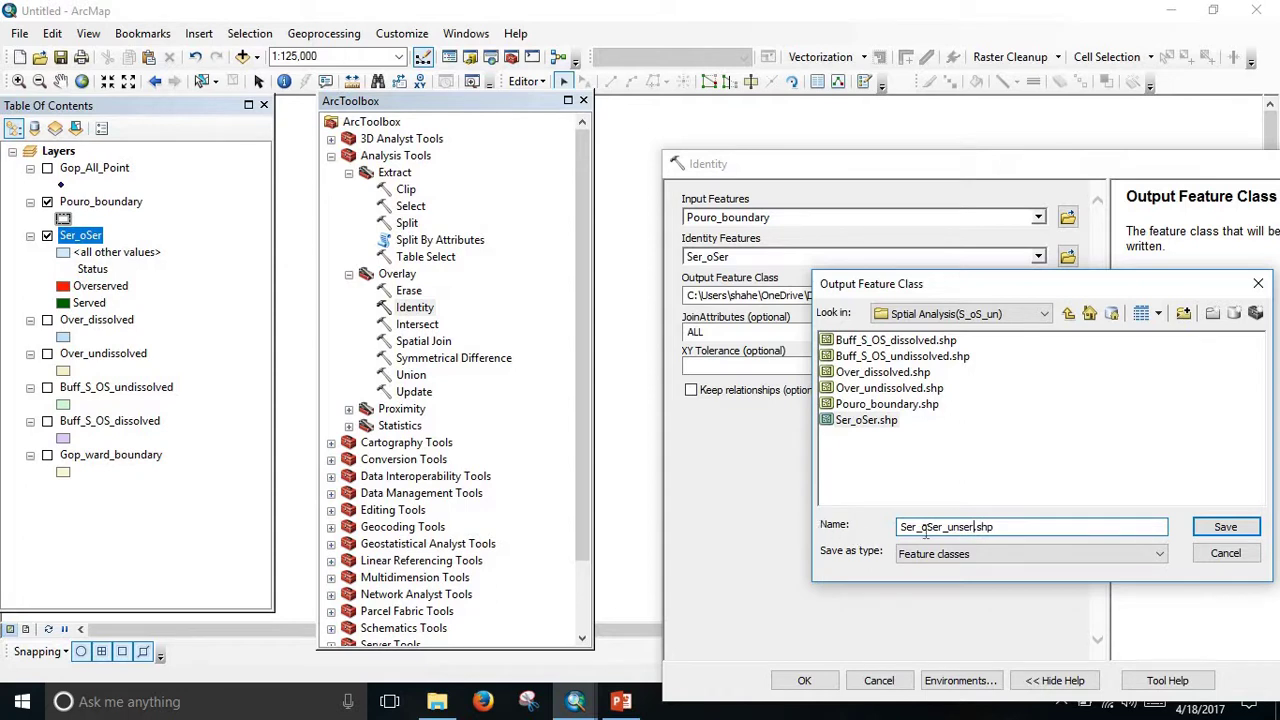
pyautogui.click(1225, 527)
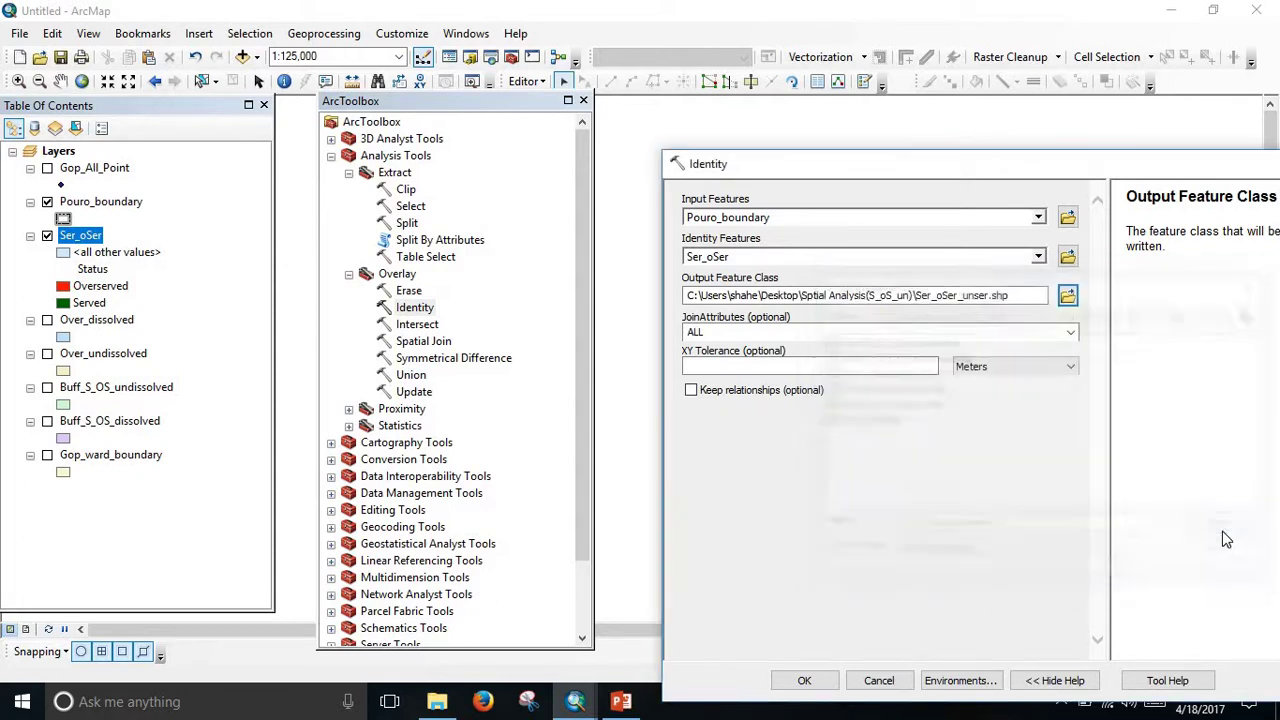
pyautogui.click(806, 680)
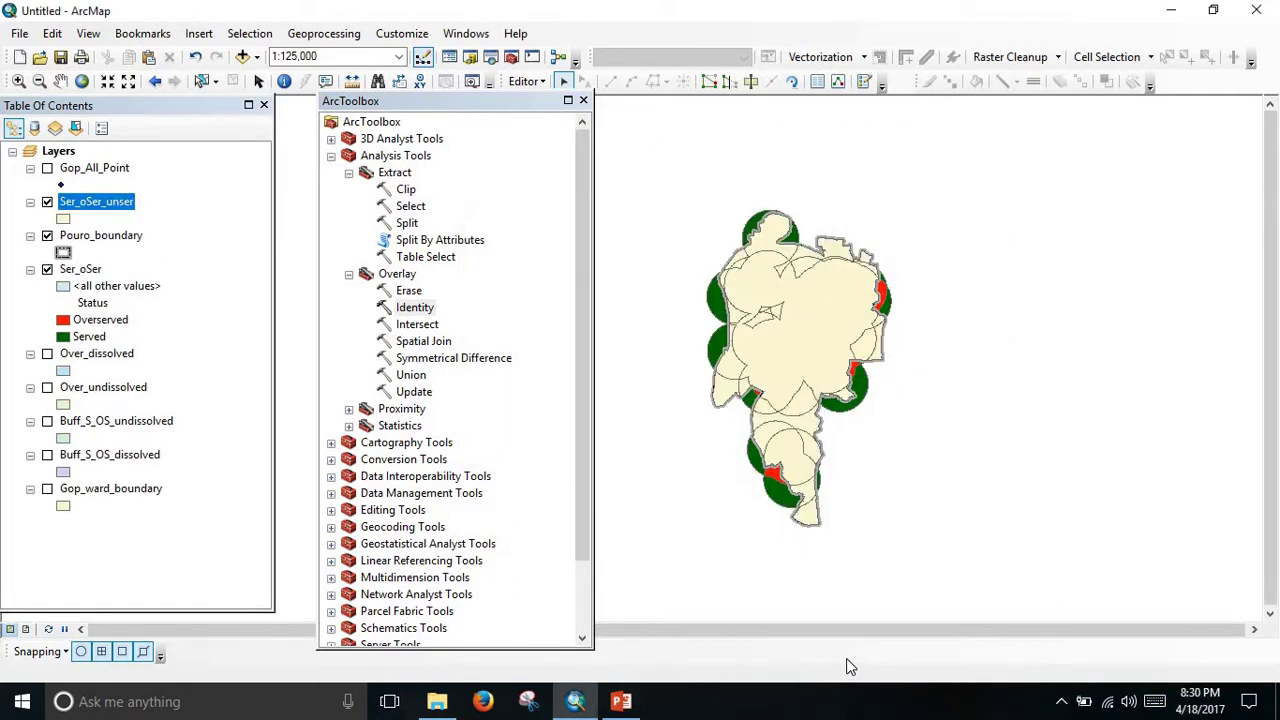
pyautogui.click(47, 270)
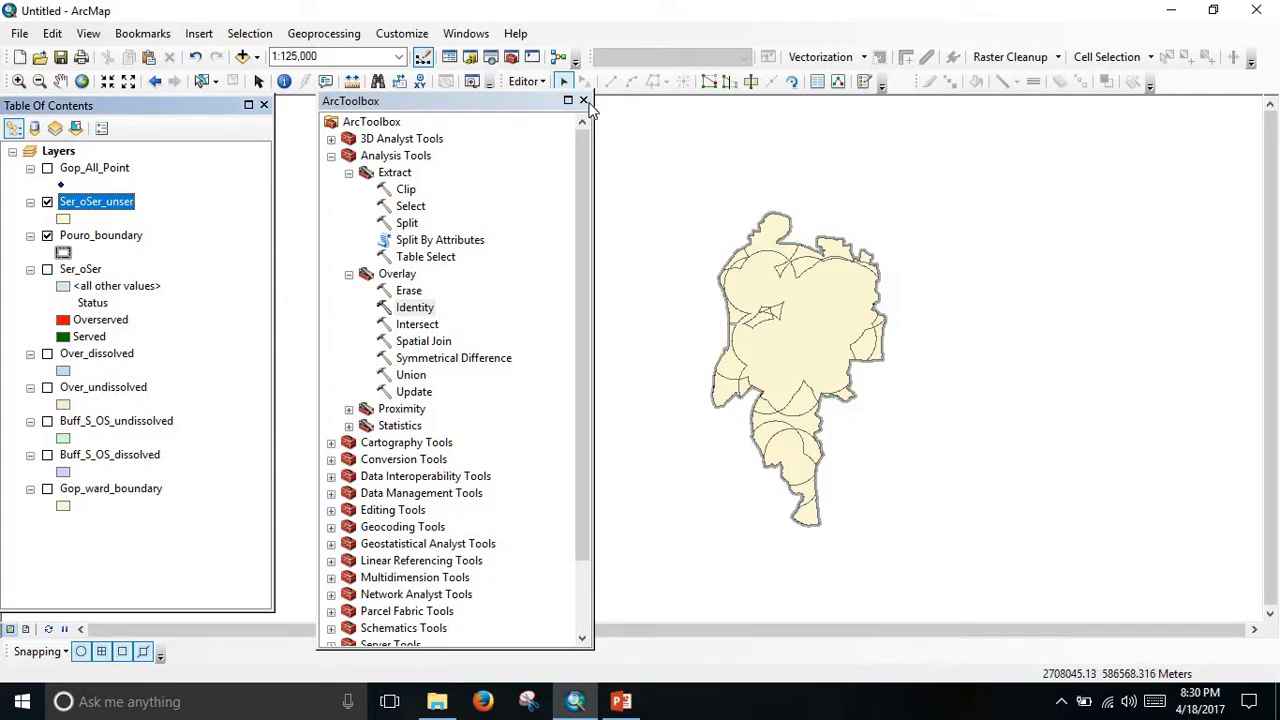
pyautogui.click(584, 101)
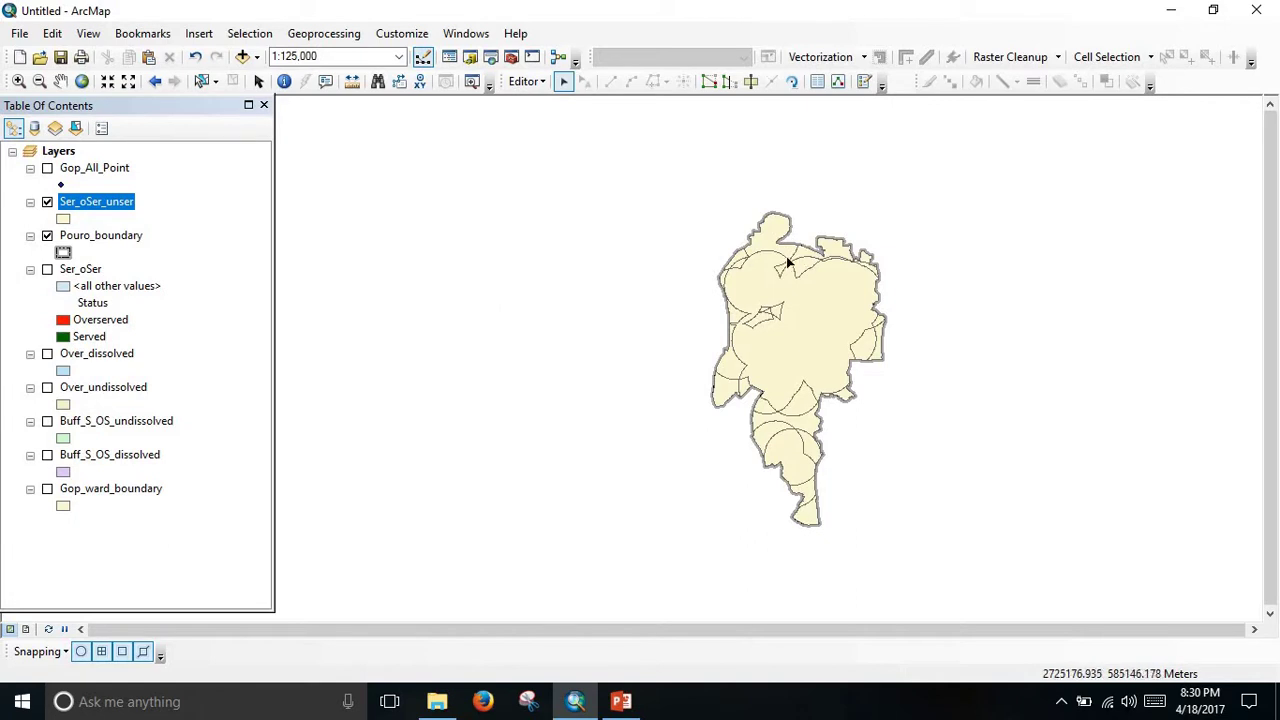
pyautogui.rightClick(112, 203)
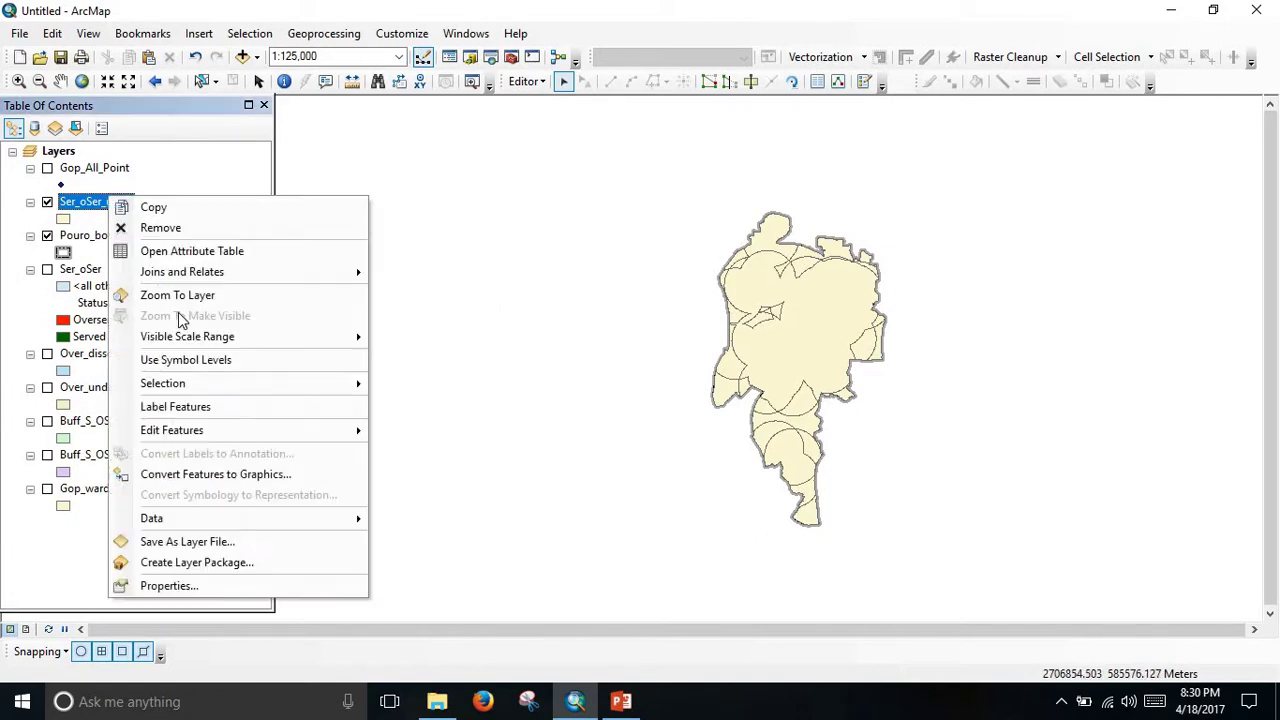
pyautogui.click(208, 586)
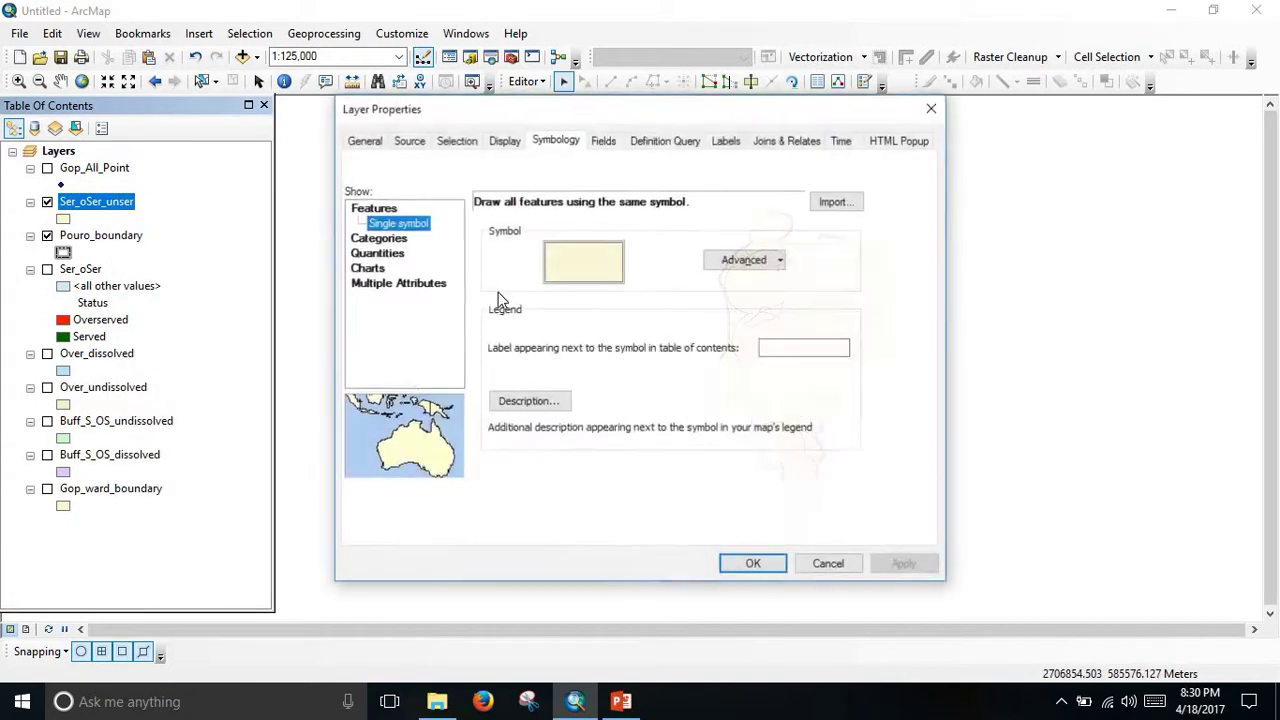
pyautogui.click(380, 238)
pyautogui.click(565, 240)
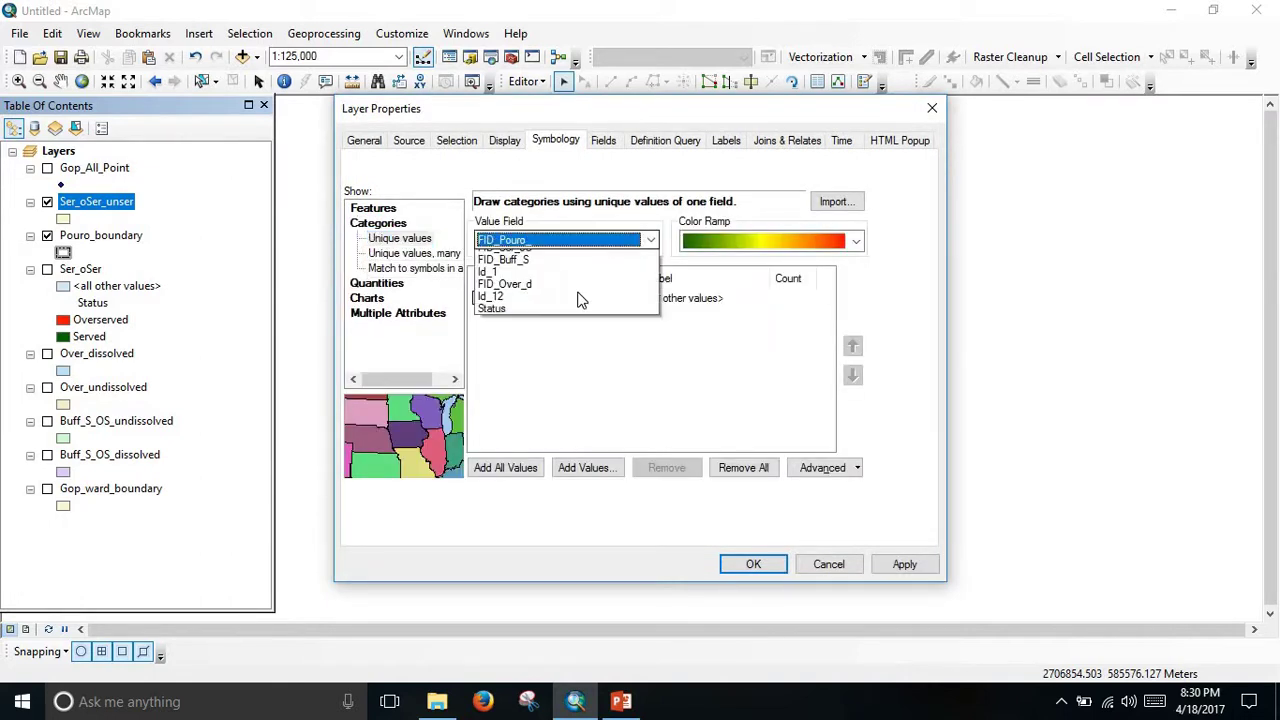
pyautogui.click(930, 110)
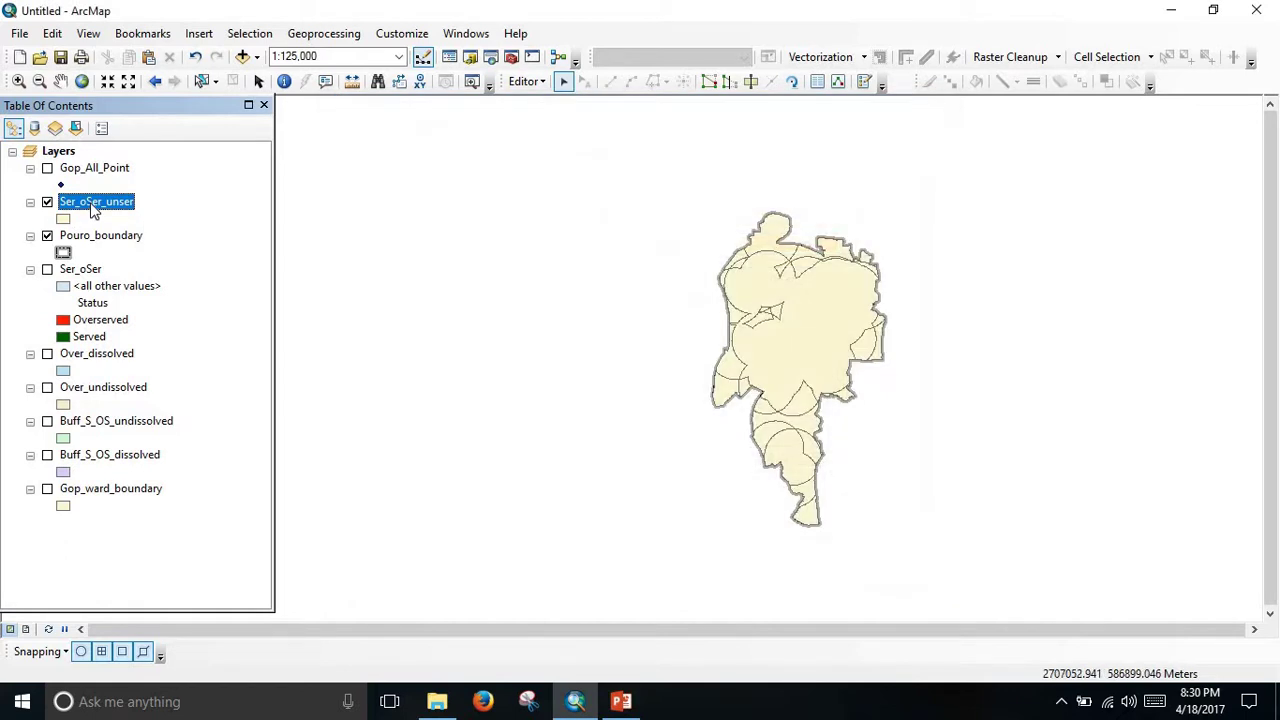
# Step: Set the blank Status value in the Ser_oSer_unser attribute table to Unserved and close the table
pyautogui.rightClick(93, 205)
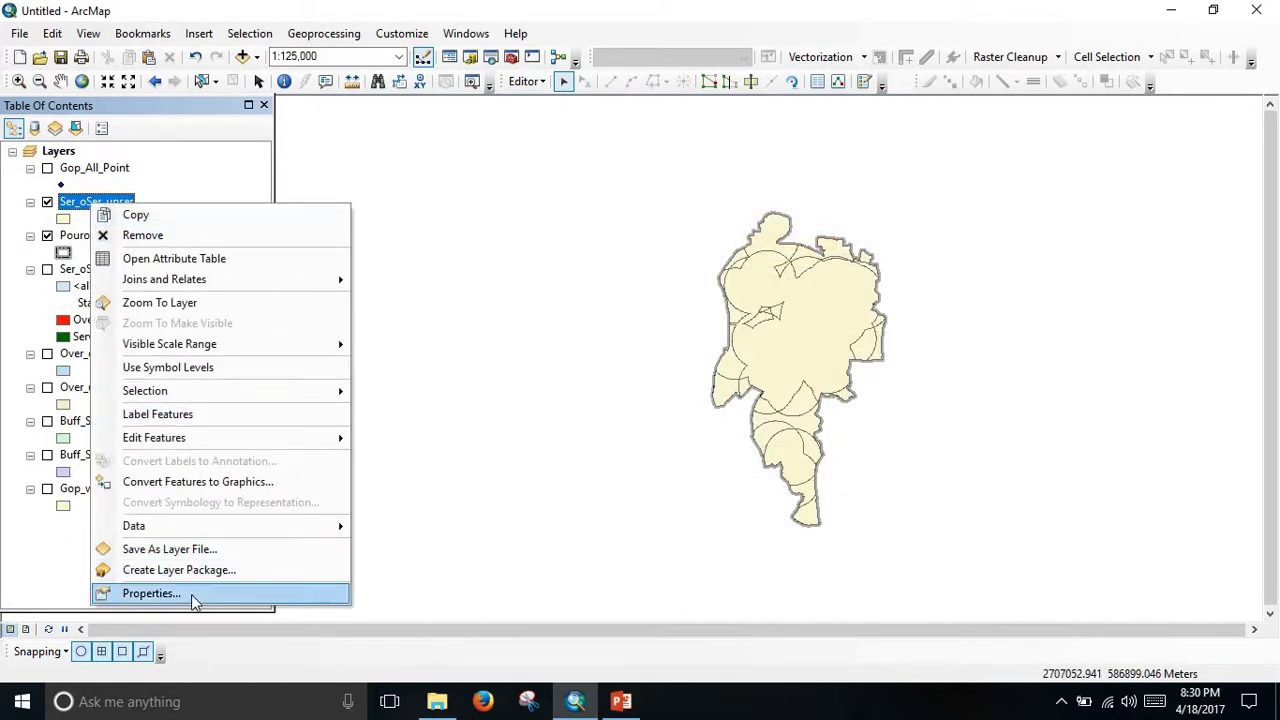
pyautogui.click(234, 258)
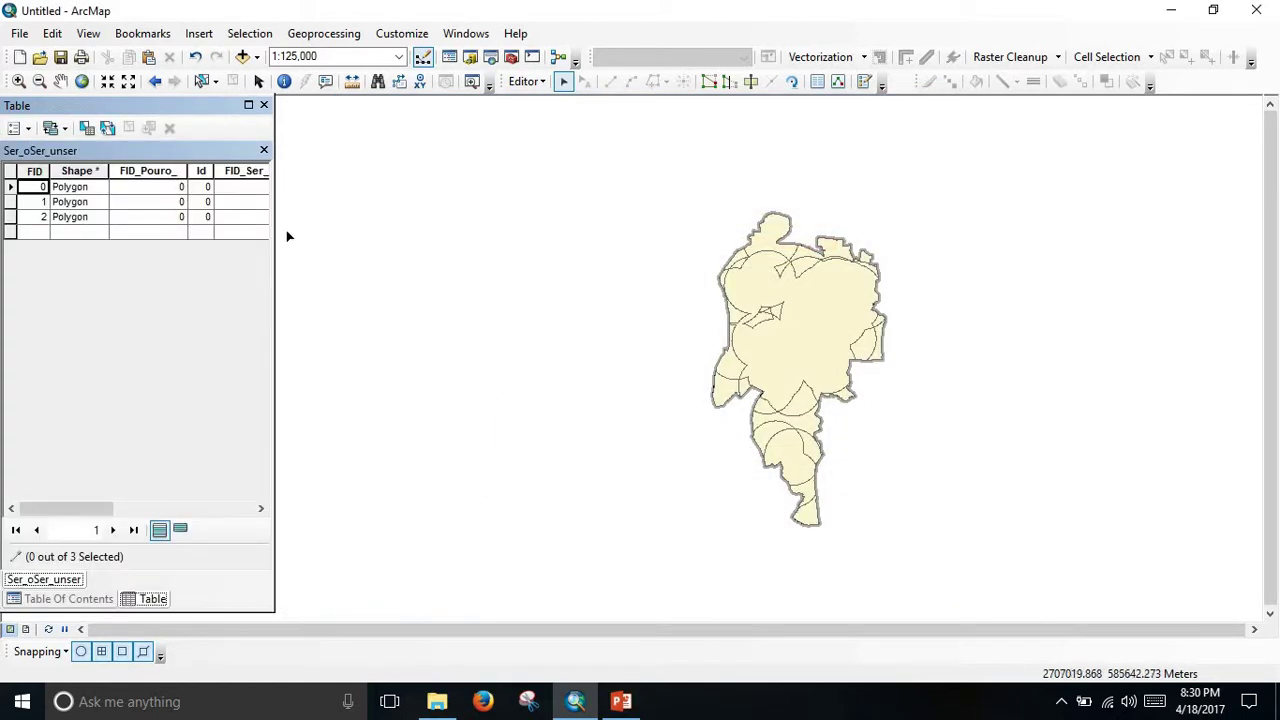
pyautogui.moveTo(275, 224); pyautogui.dragTo(722, 239)
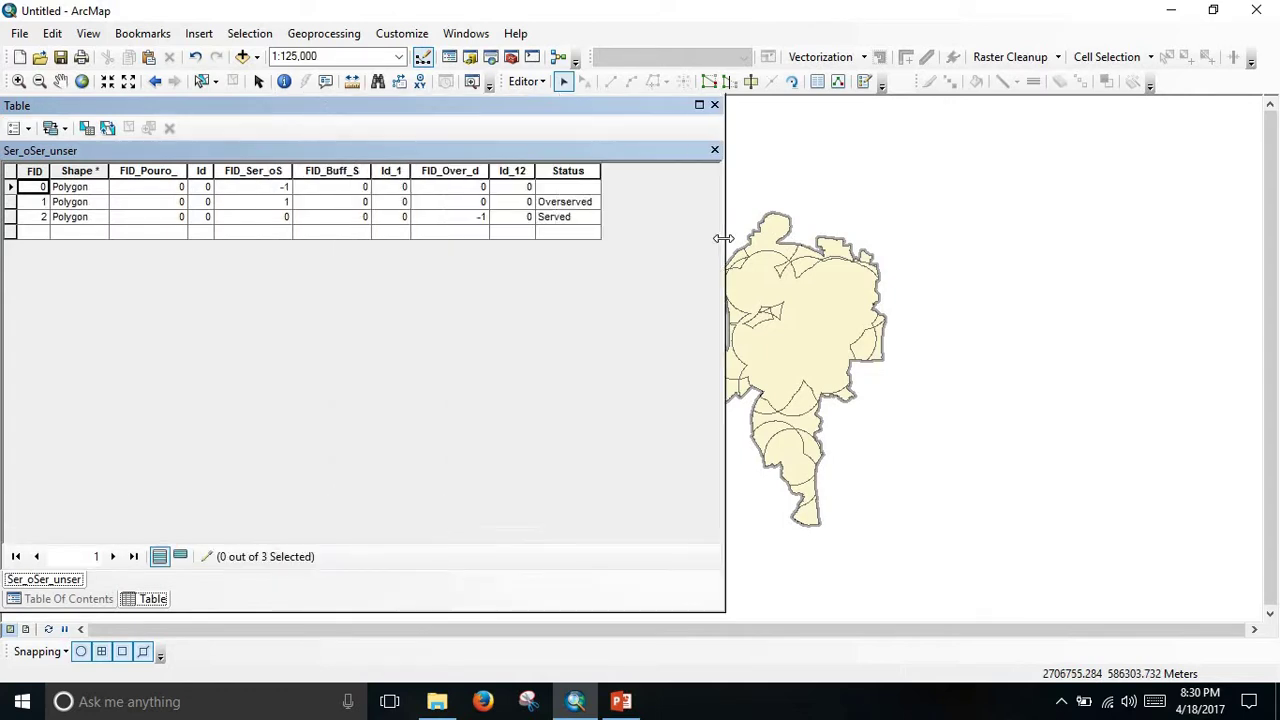
pyautogui.click(571, 189)
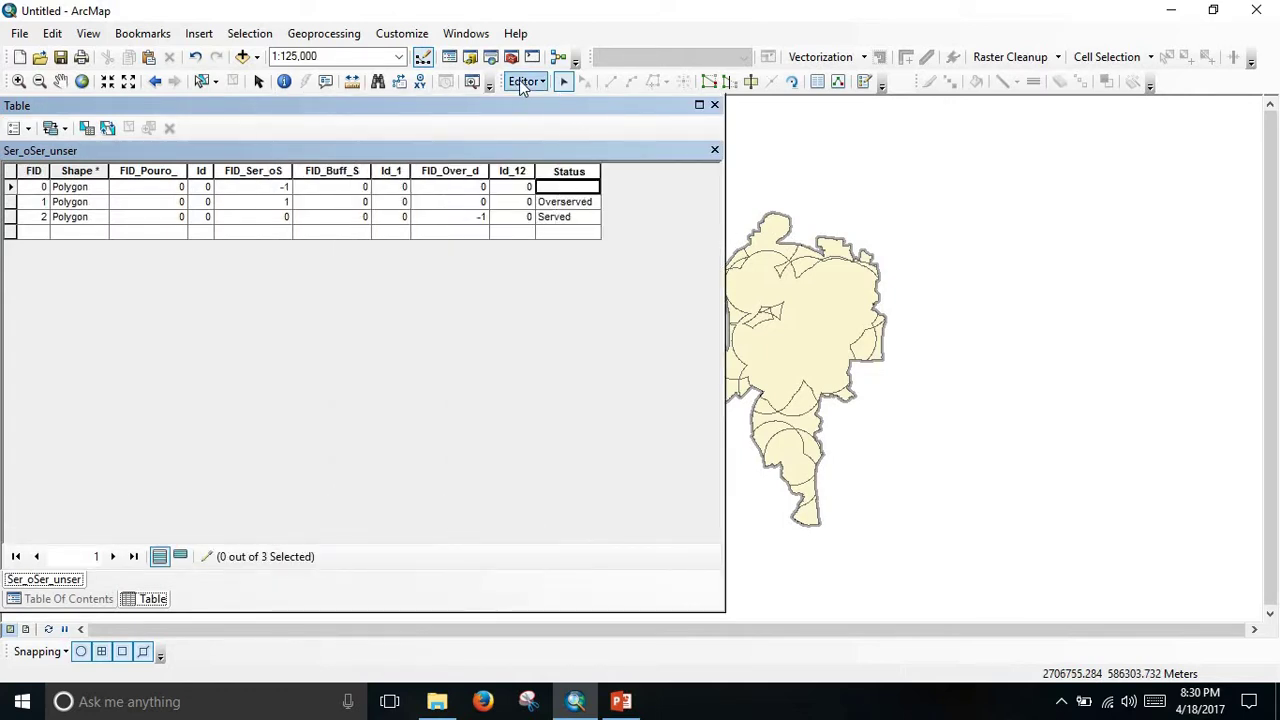
pyautogui.click(521, 81)
pyautogui.click(521, 84)
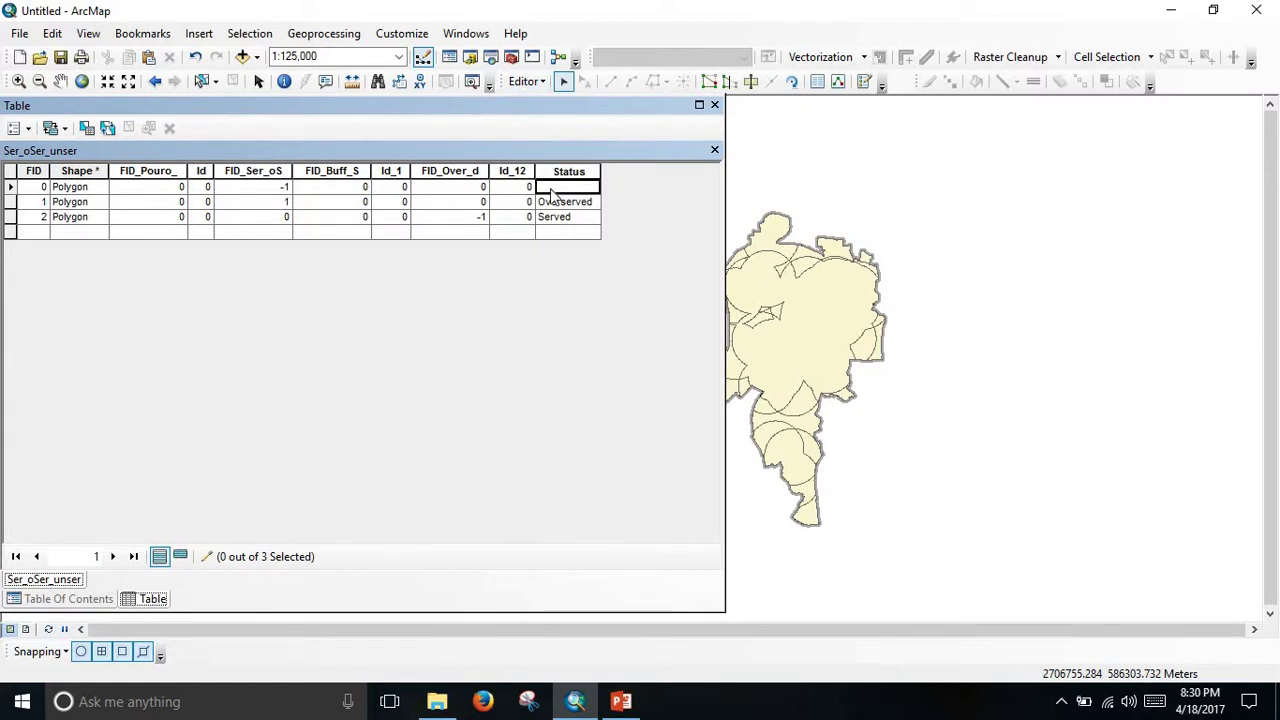
pyautogui.write('Unserved')
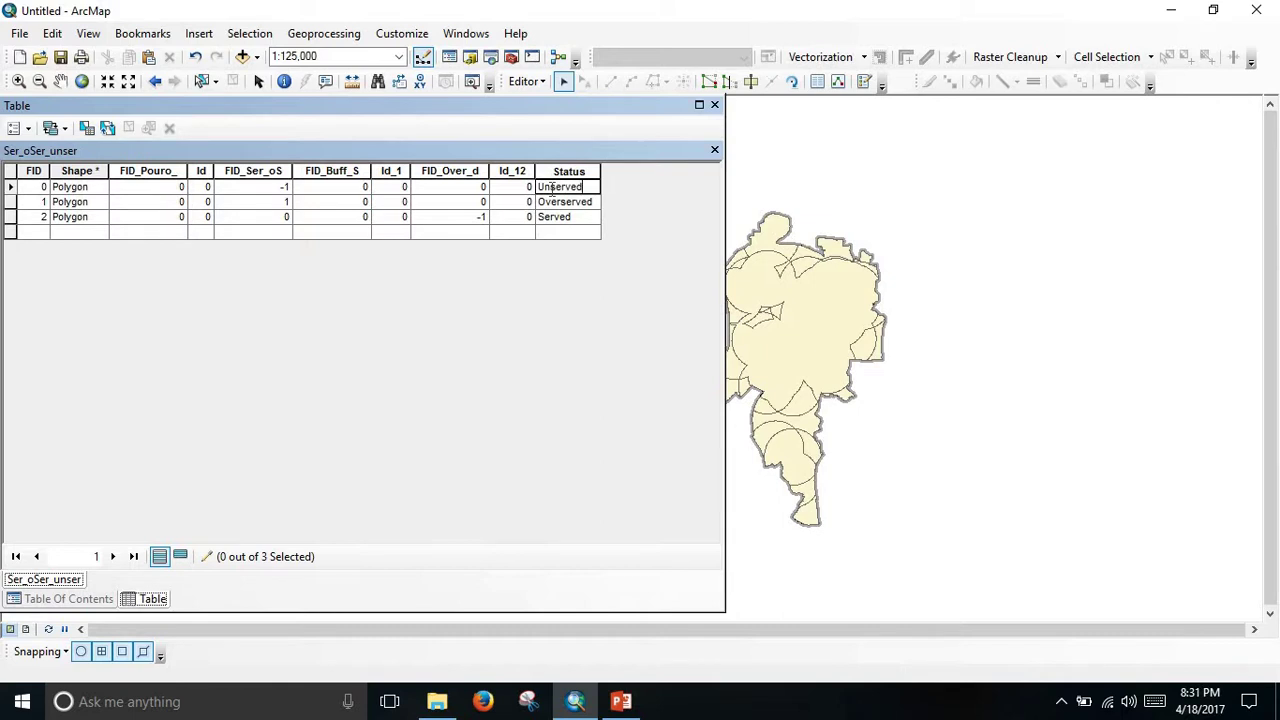
pyautogui.click(714, 149)
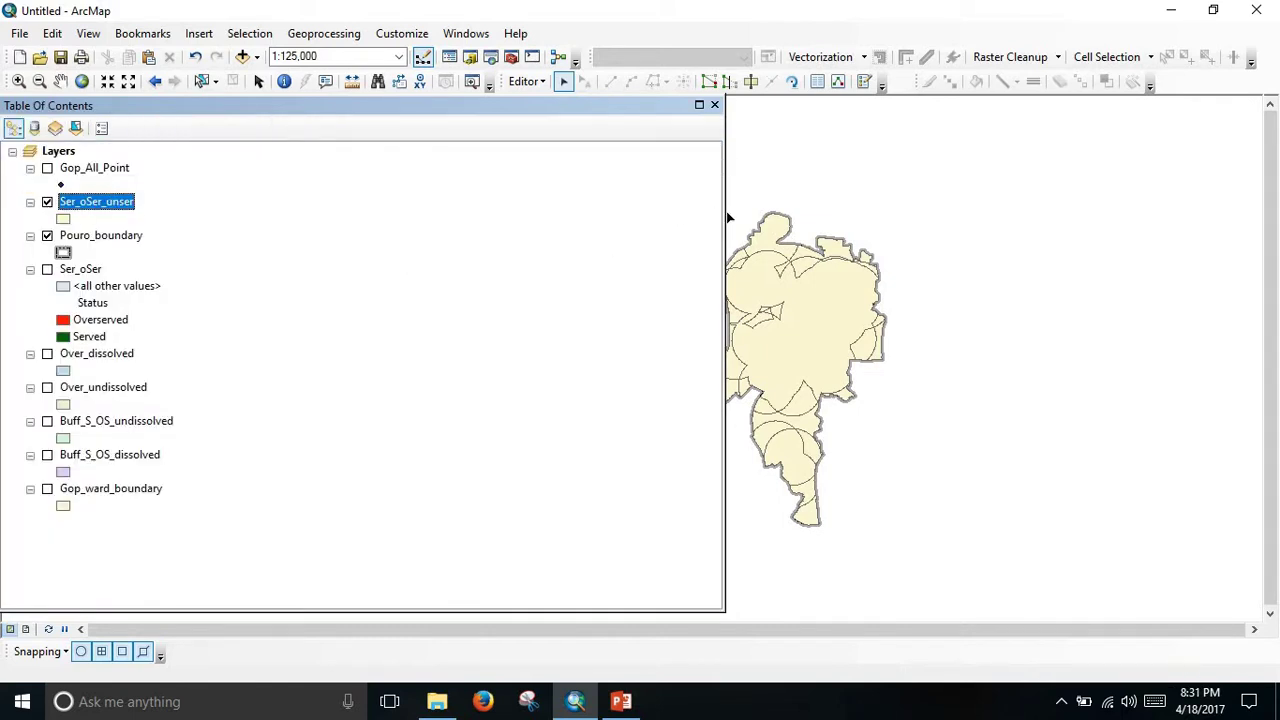
pyautogui.moveTo(719, 213); pyautogui.dragTo(320, 262)
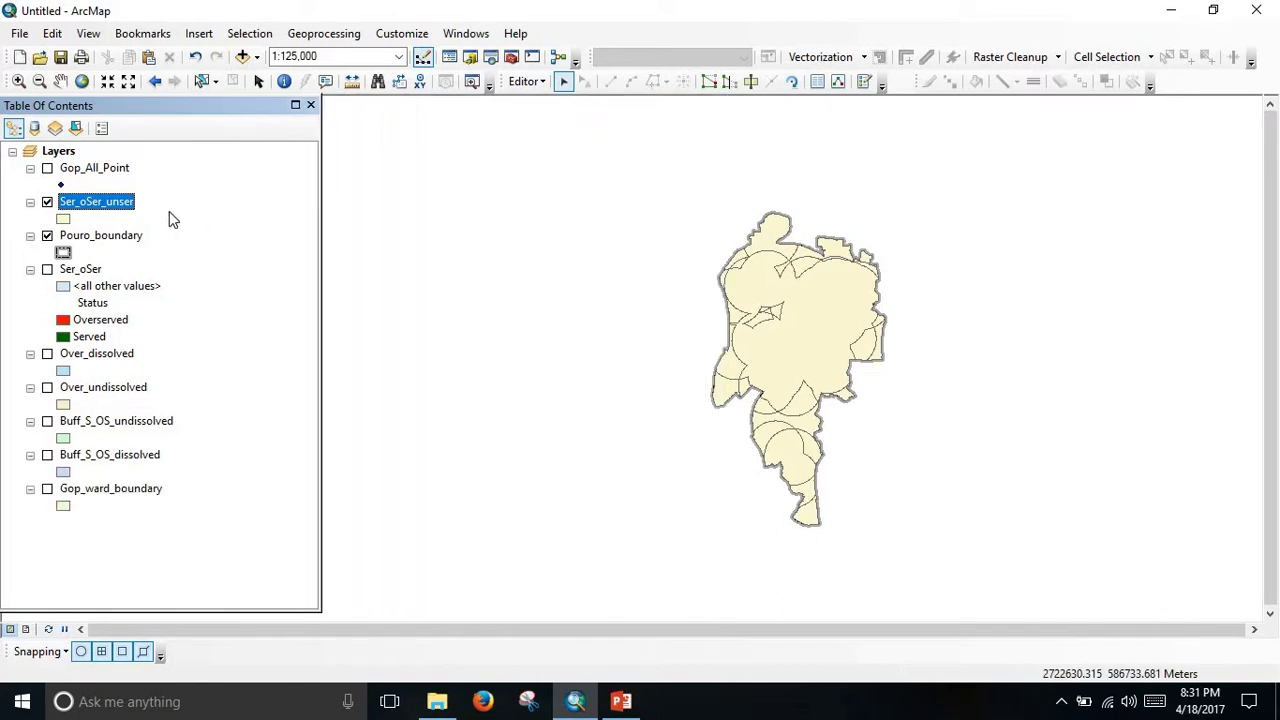
# Step: Symbolize the Ser_oSer_unser layer by unique values of the Status field with all values added, and apply it
pyautogui.rightClick(110, 205)
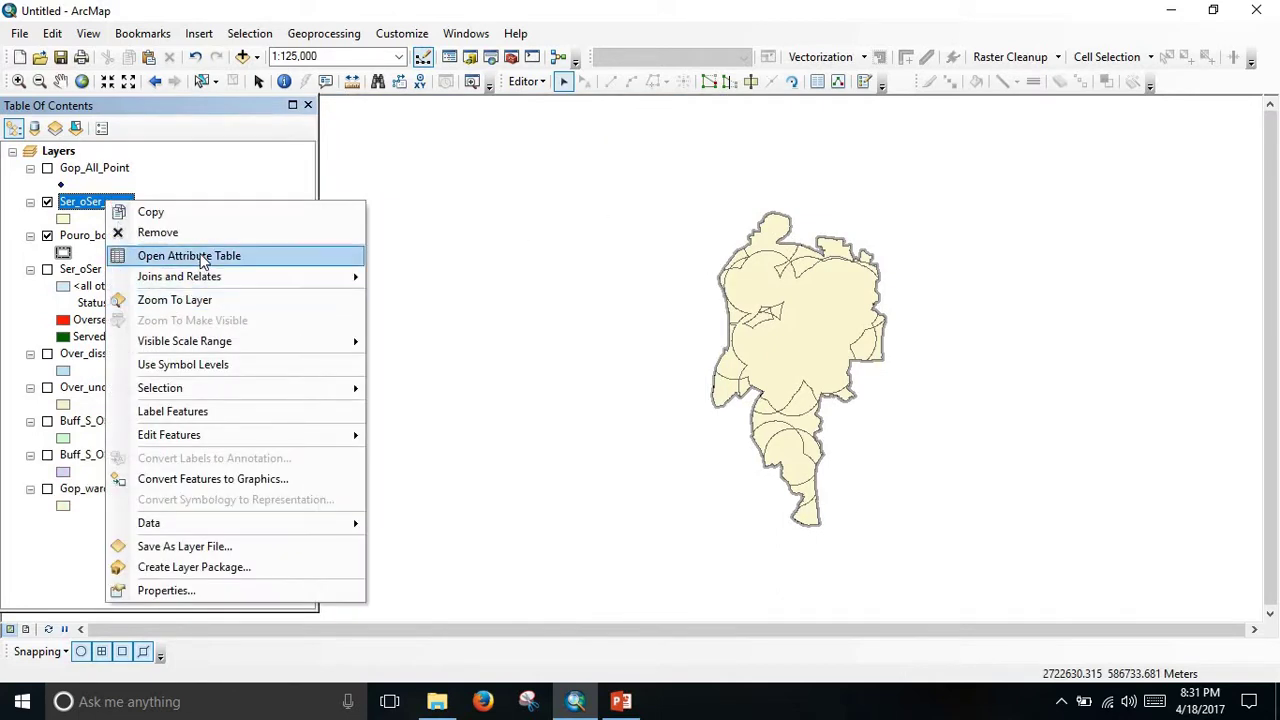
pyautogui.click(167, 590)
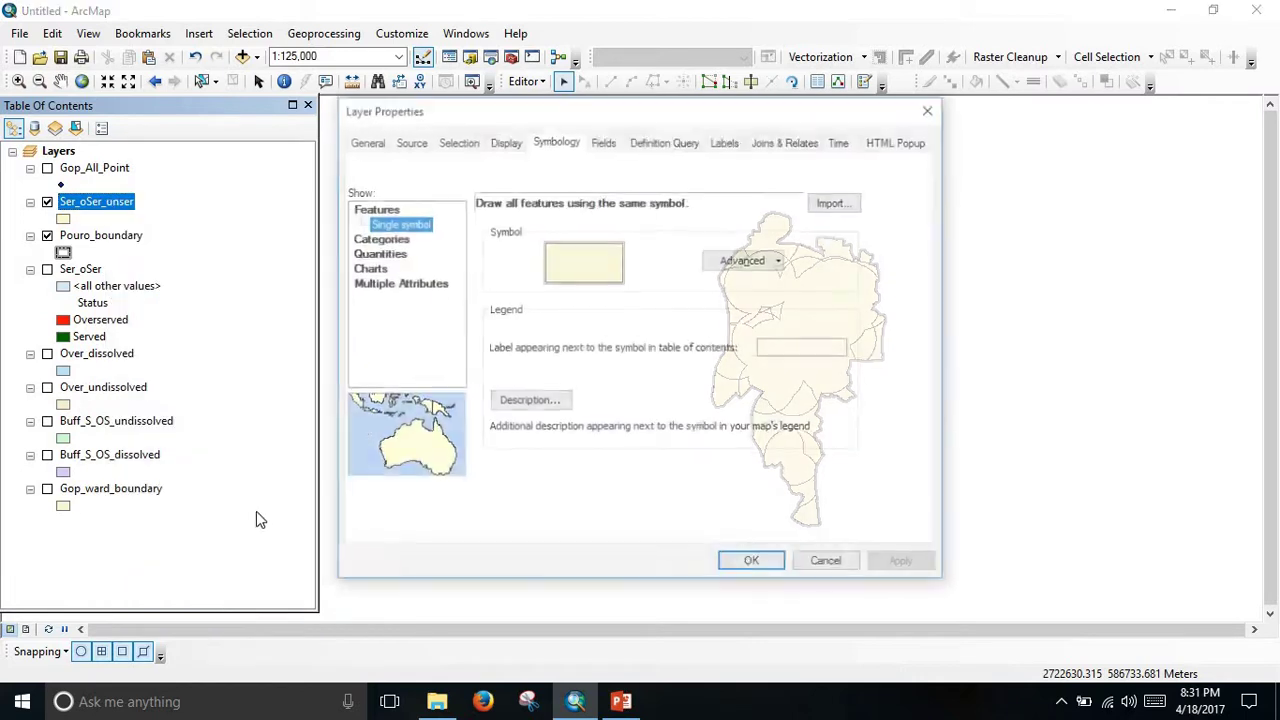
pyautogui.click(380, 239)
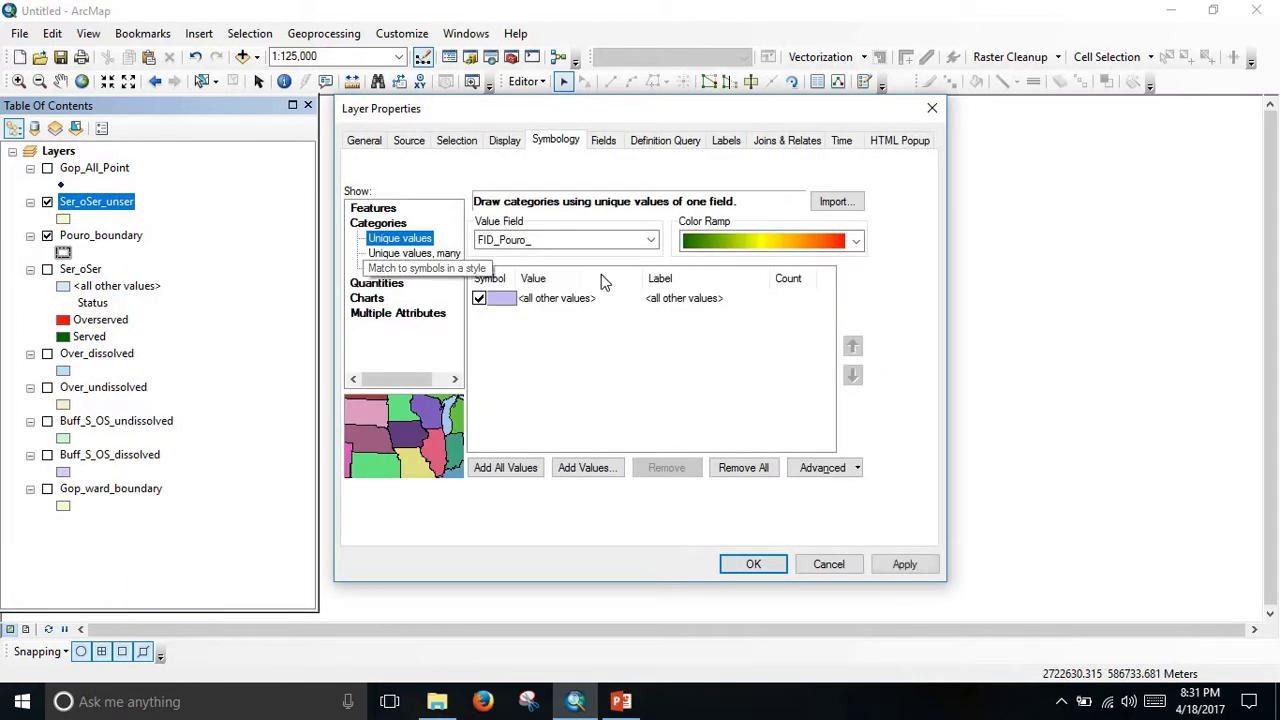
pyautogui.click(560, 240)
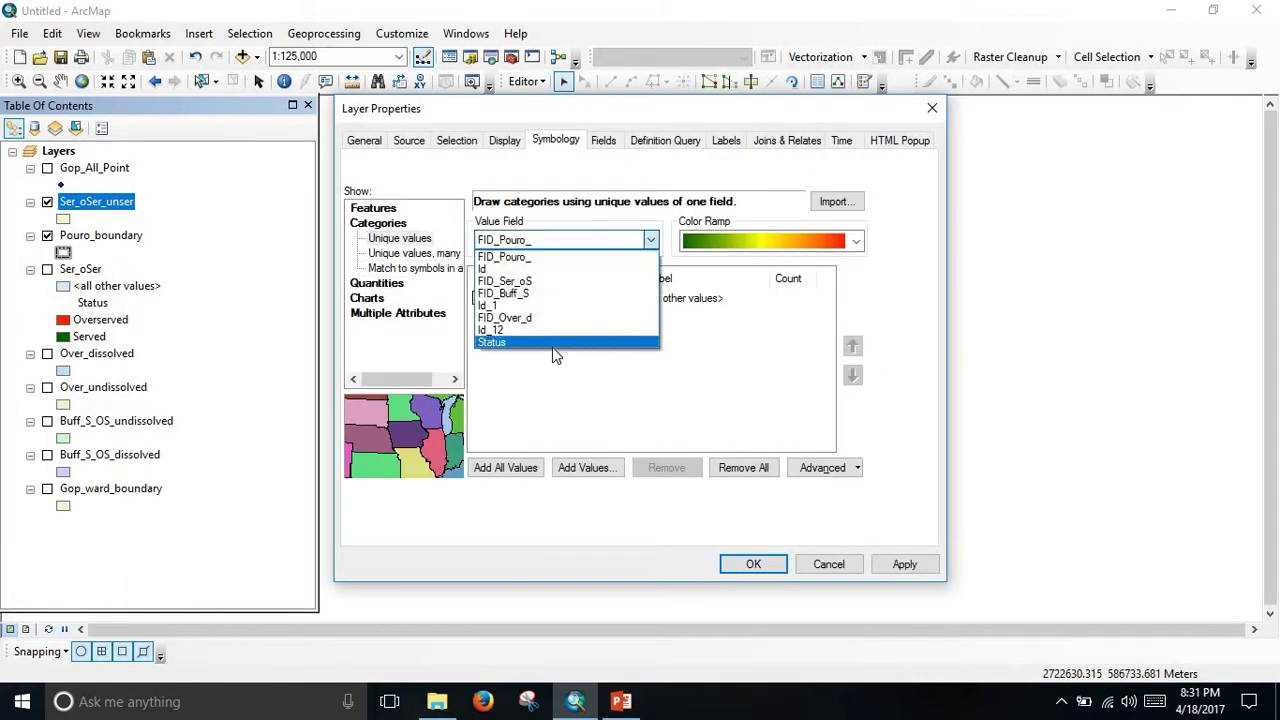
pyautogui.click(552, 347)
pyautogui.click(519, 466)
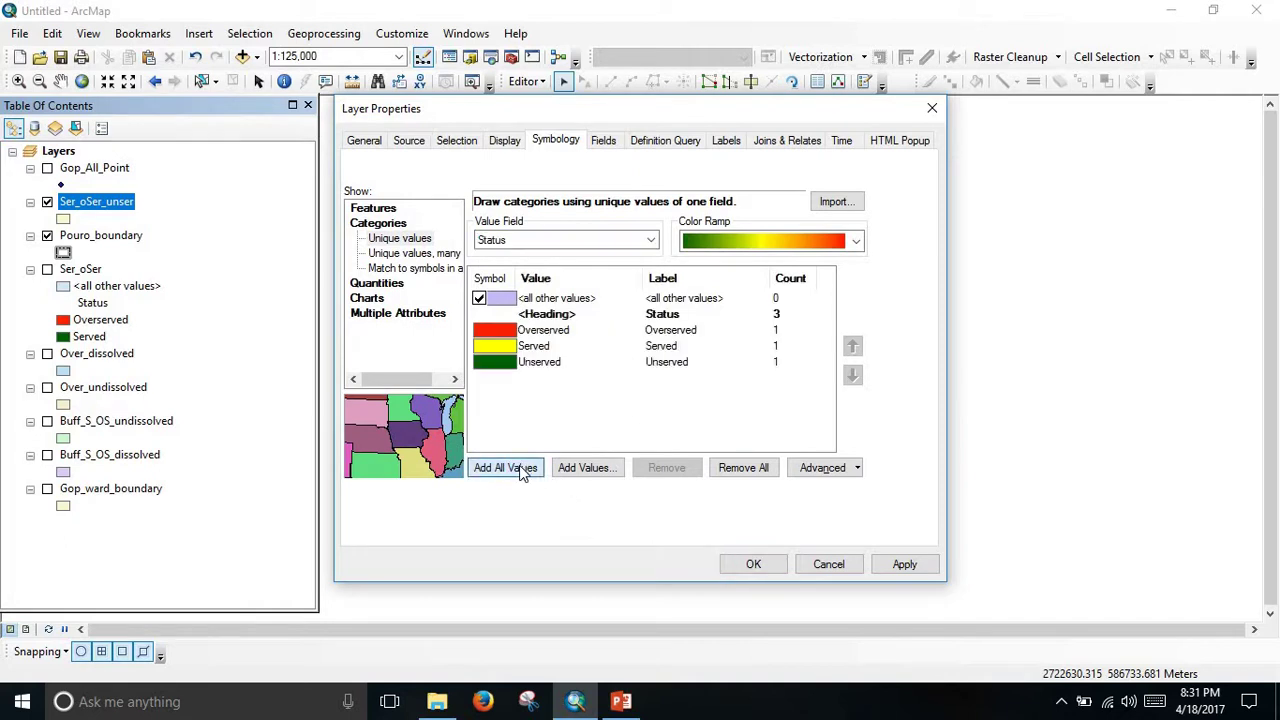
pyautogui.click(900, 564)
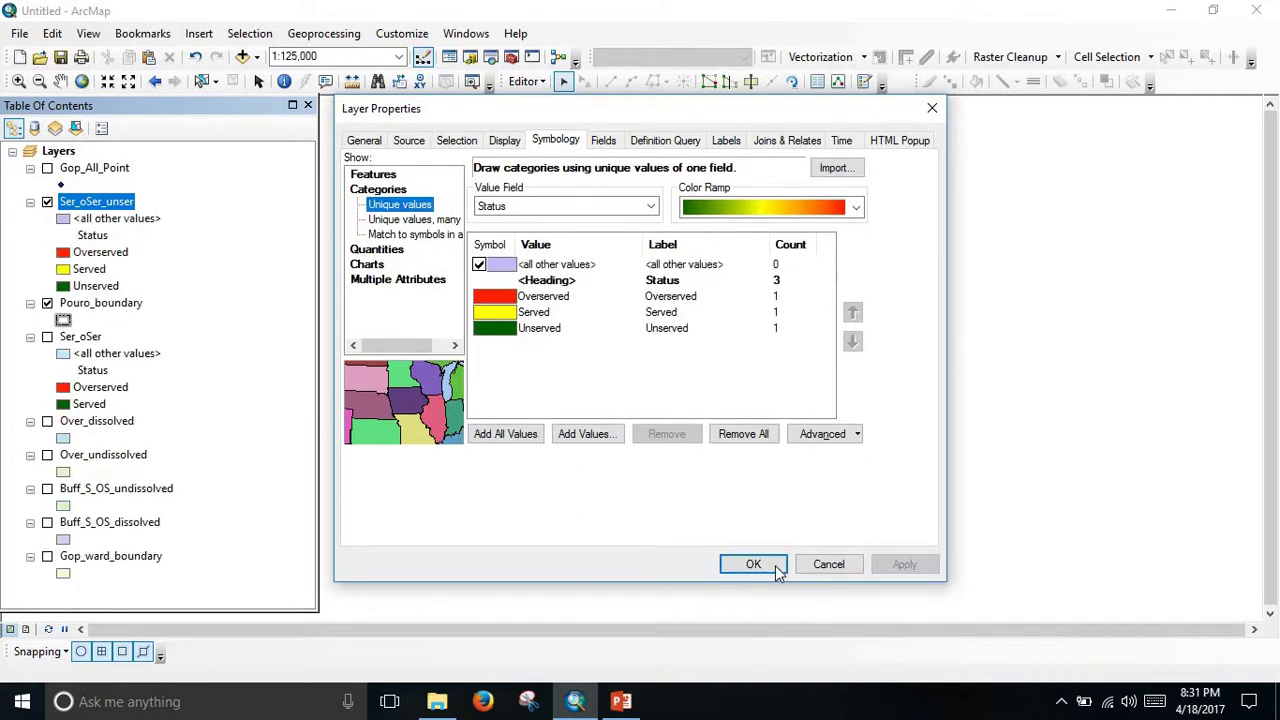
pyautogui.click(753, 564)
# Step: Turn on feature labels for the Ser_oSer_unser layer
pyautogui.scroll(-3, 820, 330)
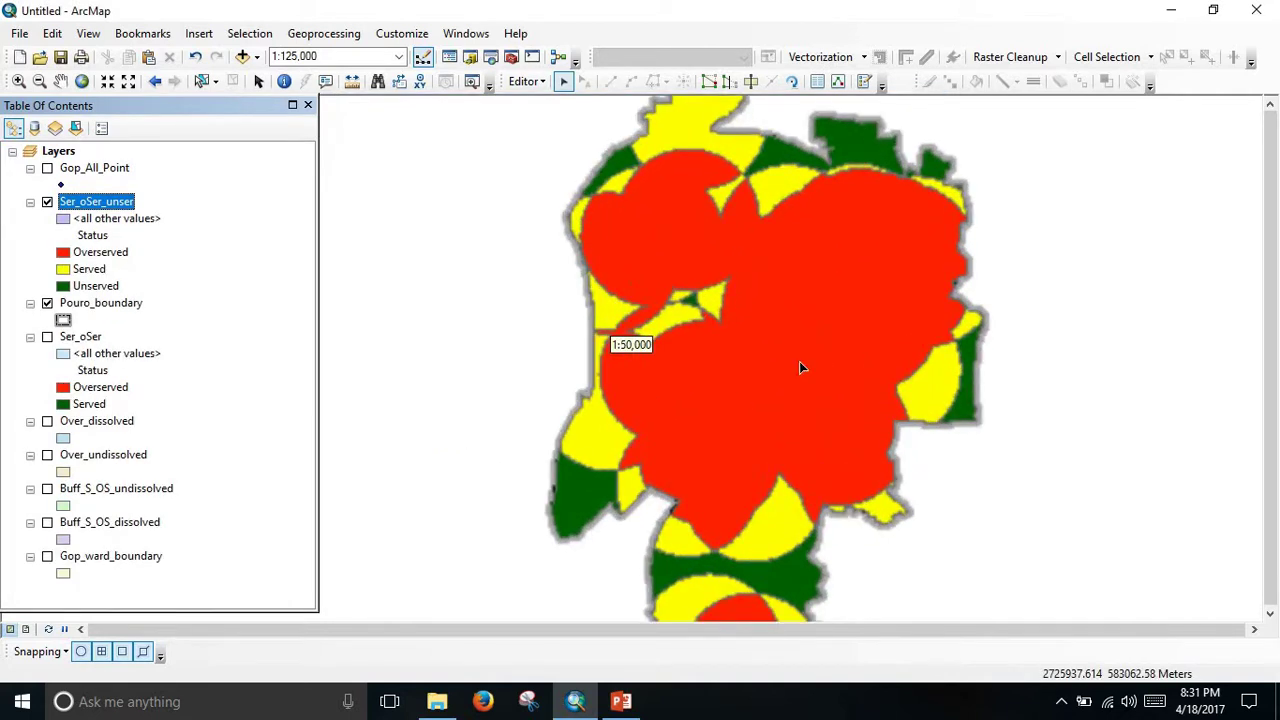
pyautogui.scroll(3, 801, 361)
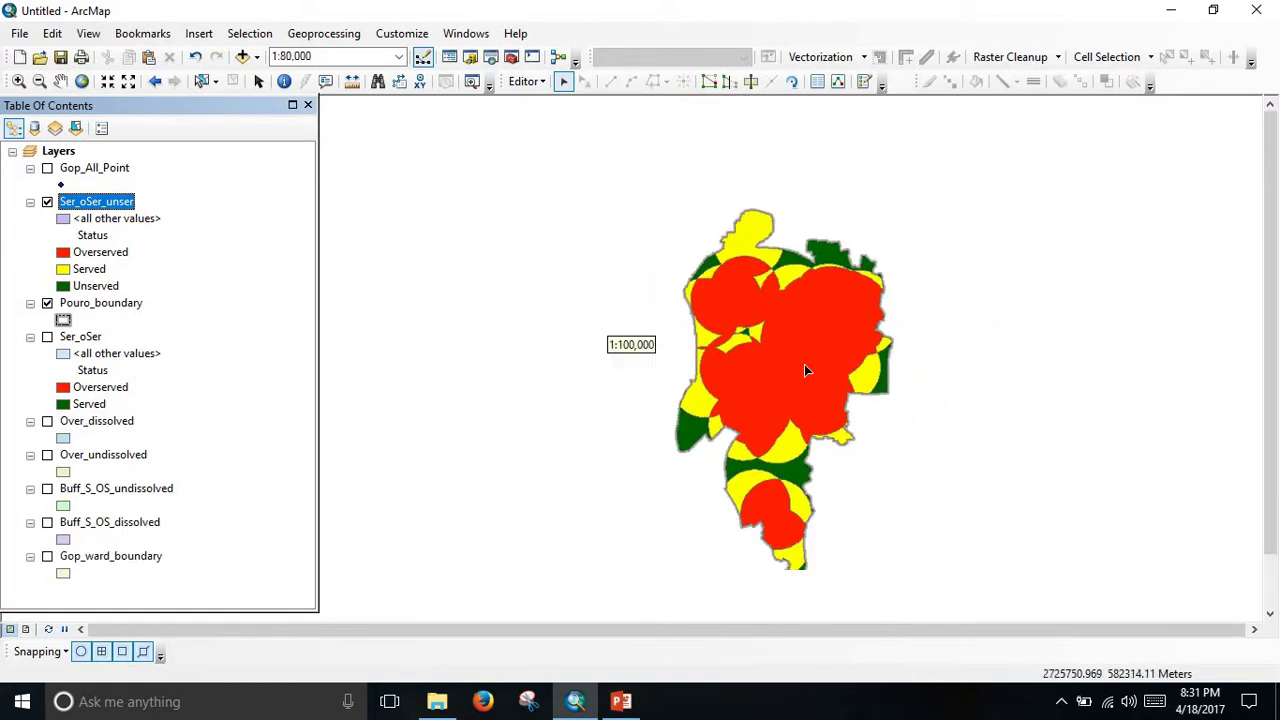
pyautogui.scroll(1, 810, 385)
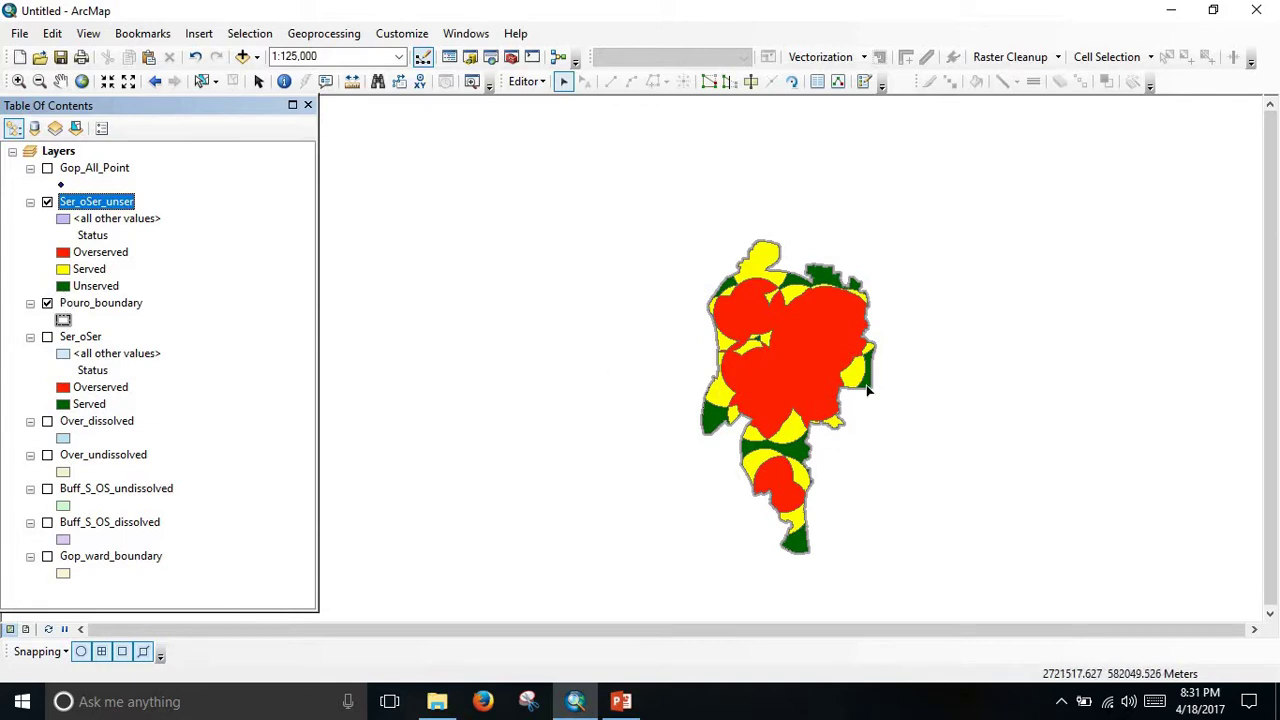
pyautogui.scroll(-1, 840, 464)
pyautogui.scroll(2, 713, 441)
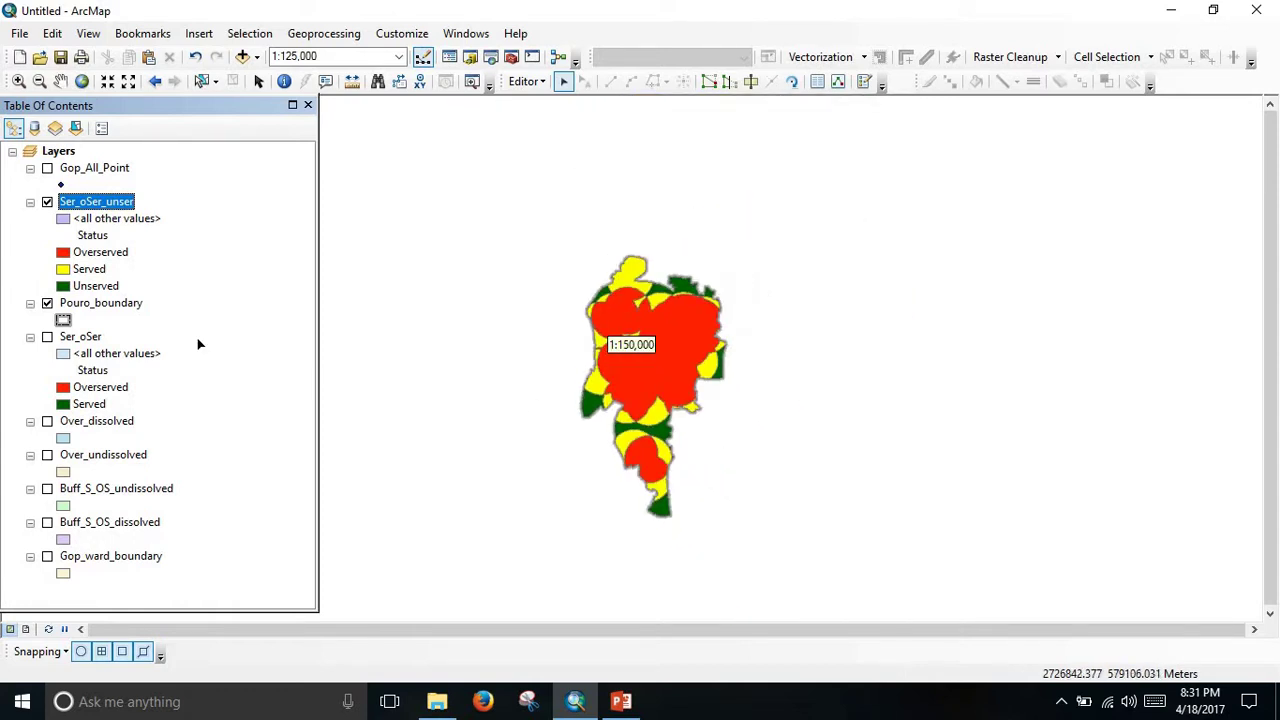
pyautogui.rightClick(111, 206)
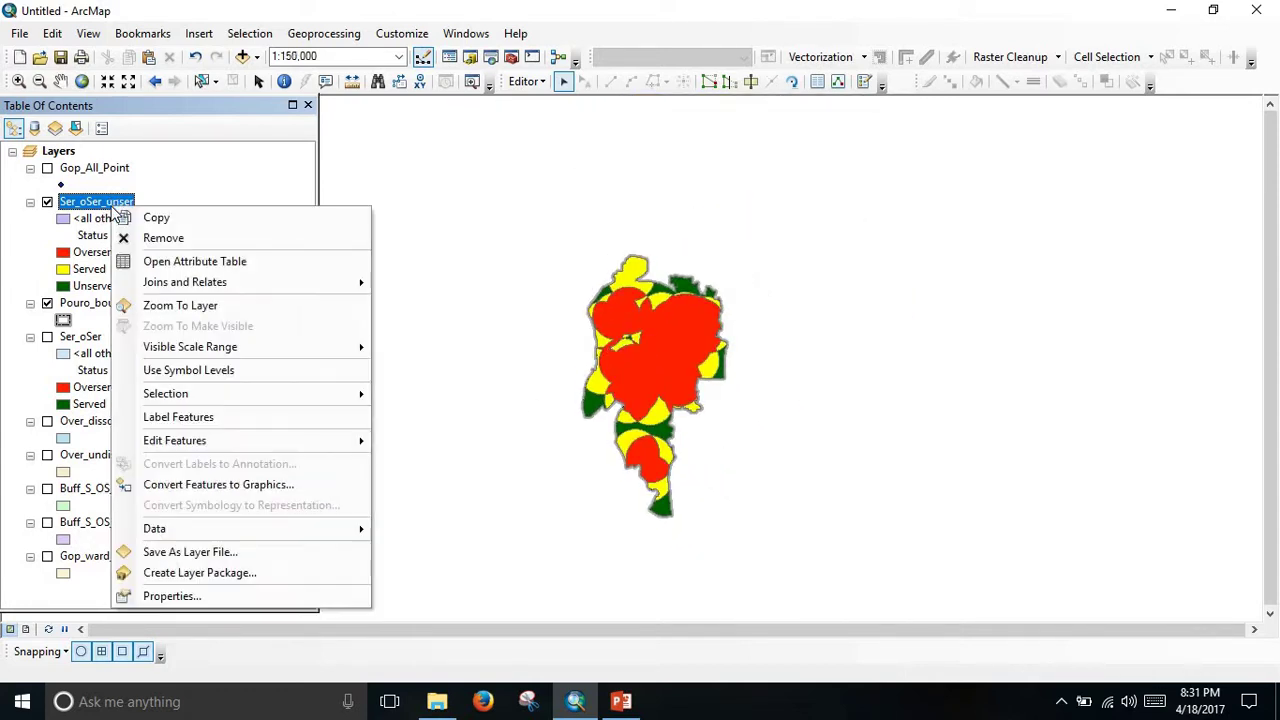
pyautogui.click(205, 420)
# Step: Examine the labelled Served, Overserved and Unserved zones across the map, from the northern edge to the southern part
pyautogui.scroll(-2, 715, 271)
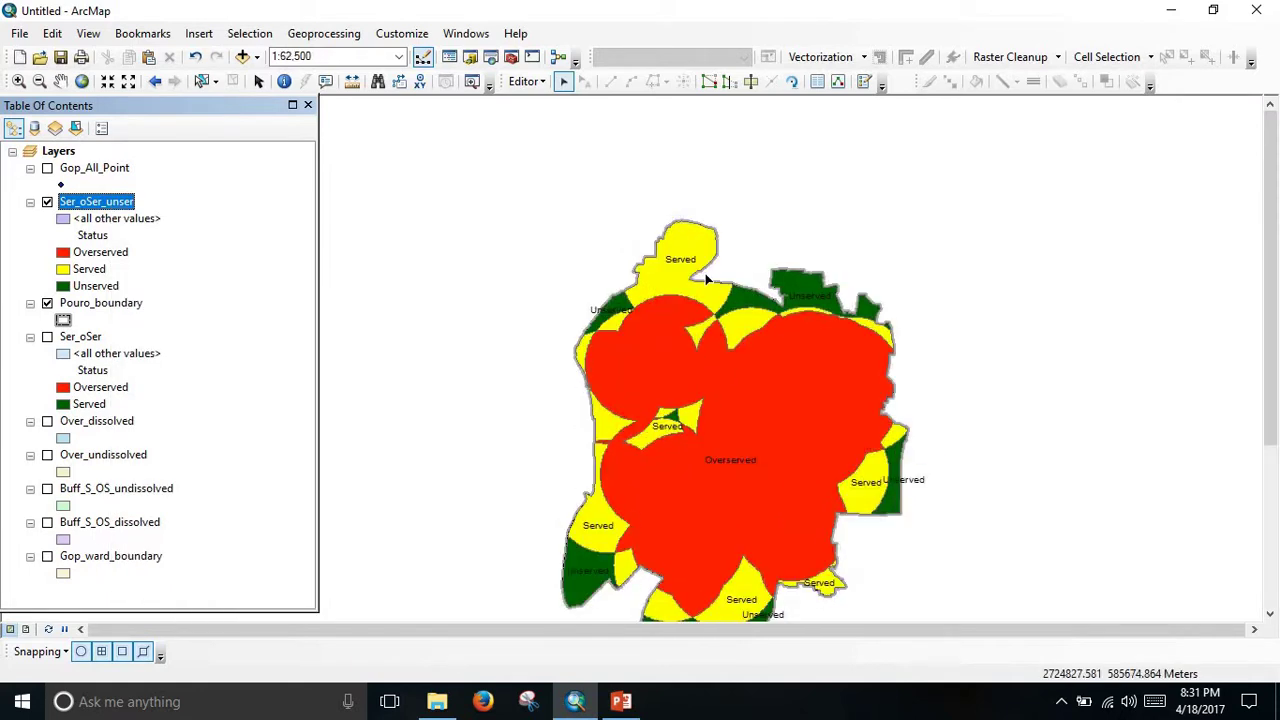
pyautogui.scroll(2, 688, 252)
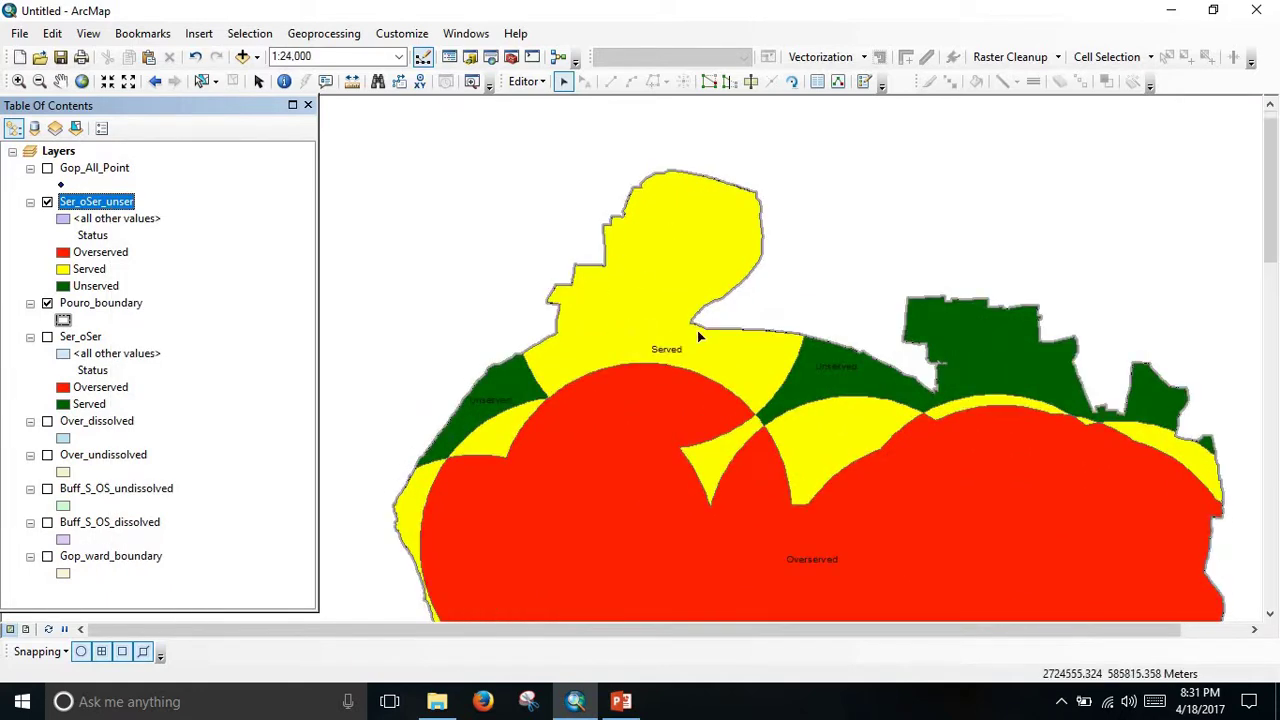
pyautogui.scroll(-1, 600, 370)
pyautogui.scroll(2, 508, 405)
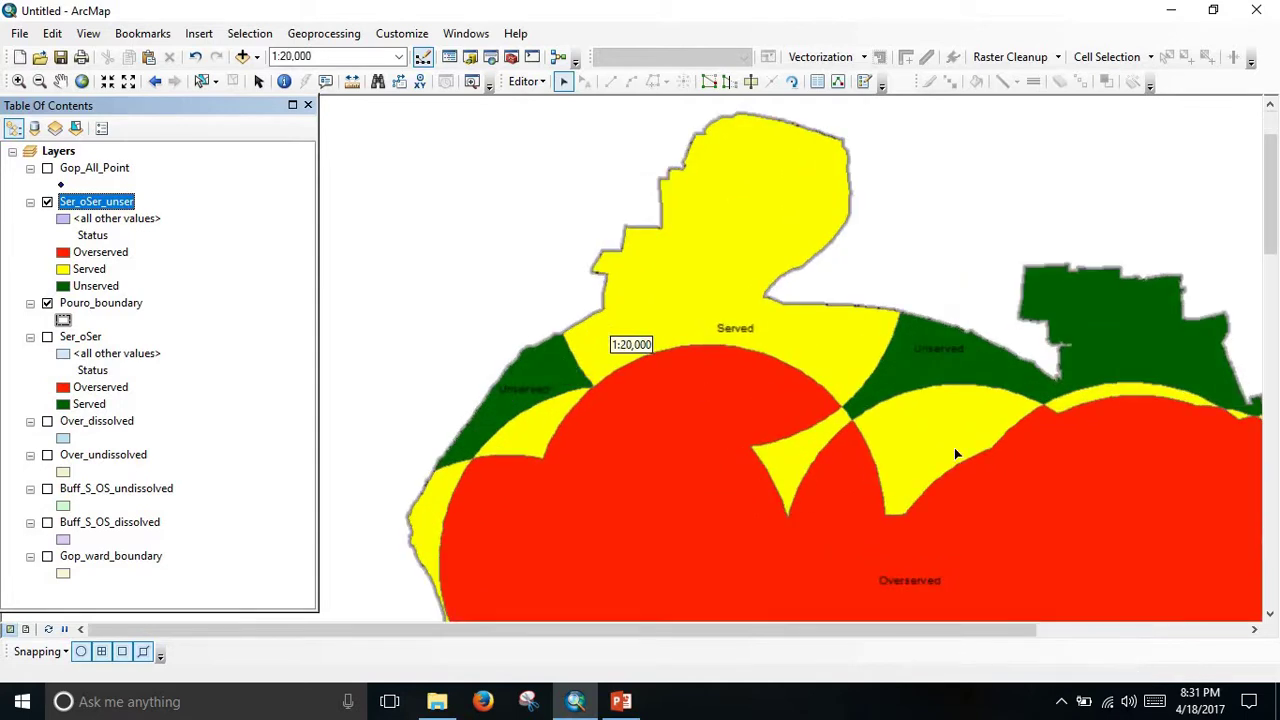
pyautogui.scroll(-3, 1002, 476)
pyautogui.moveTo(942, 438); pyautogui.dragTo(564, 198)
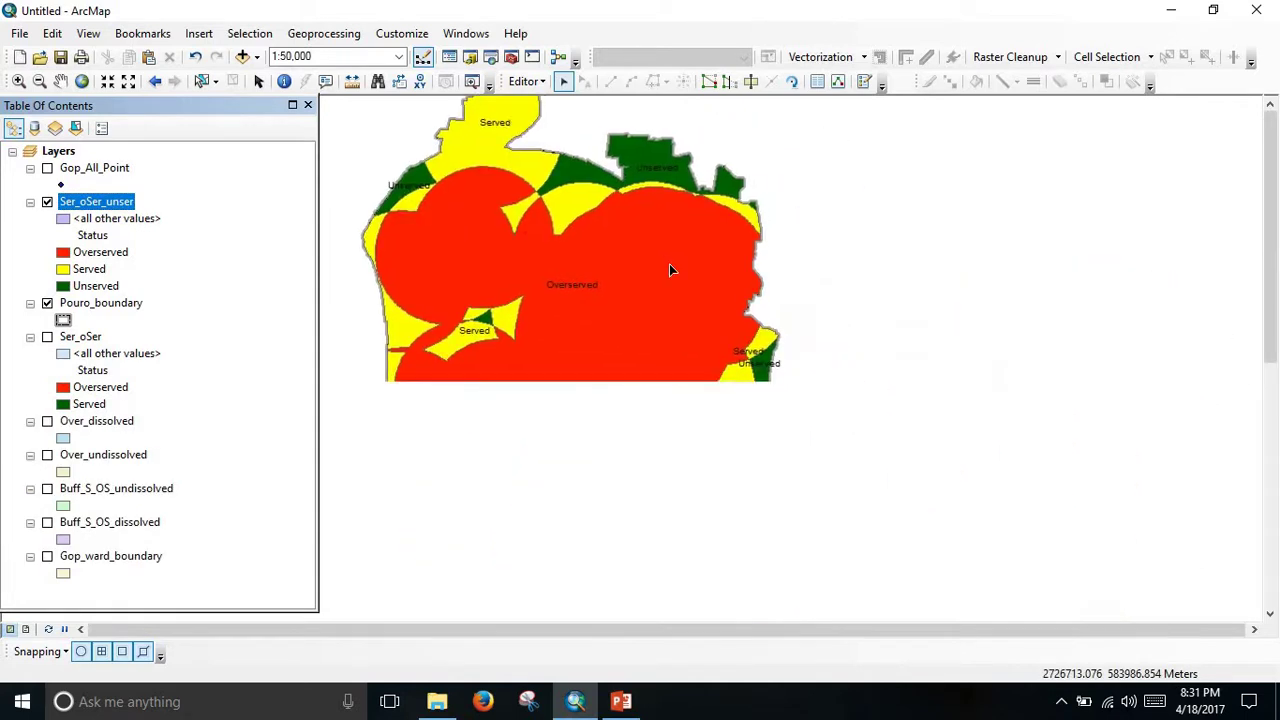
pyautogui.moveTo(849, 292); pyautogui.dragTo(1050, 166)
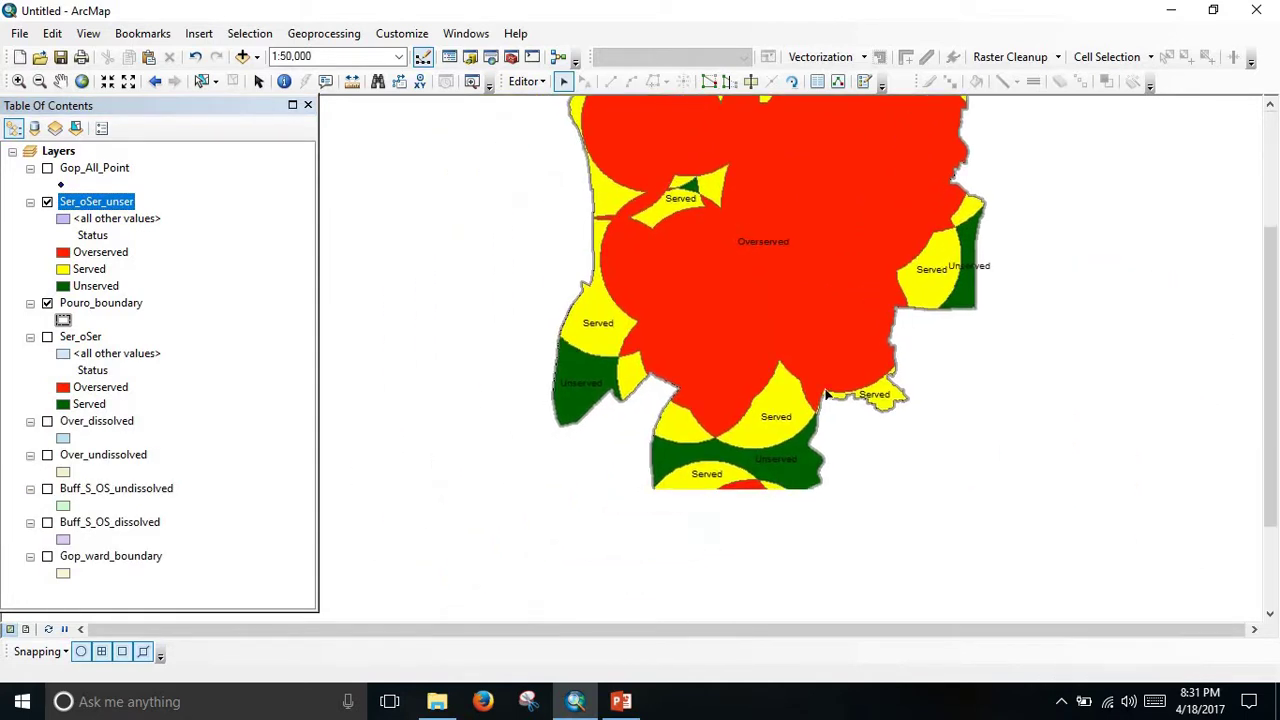
pyautogui.scroll(3, 785, 470)
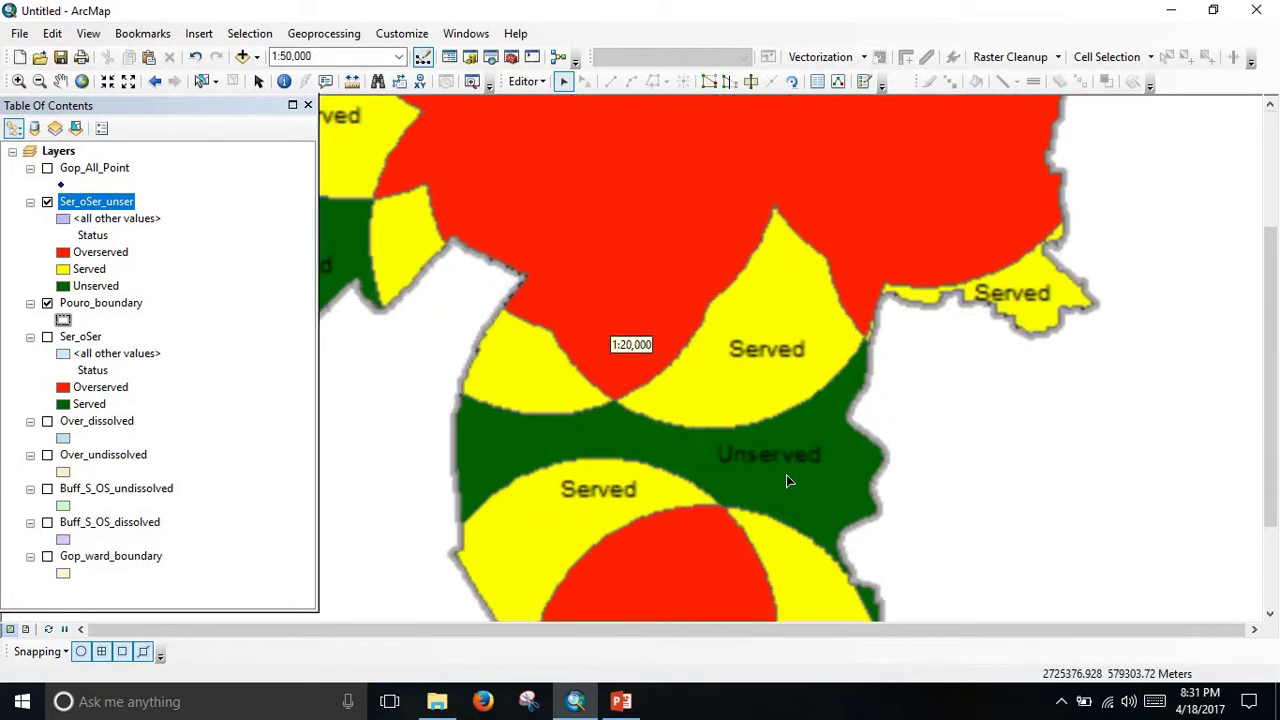
pyautogui.scroll(4, 762, 470)
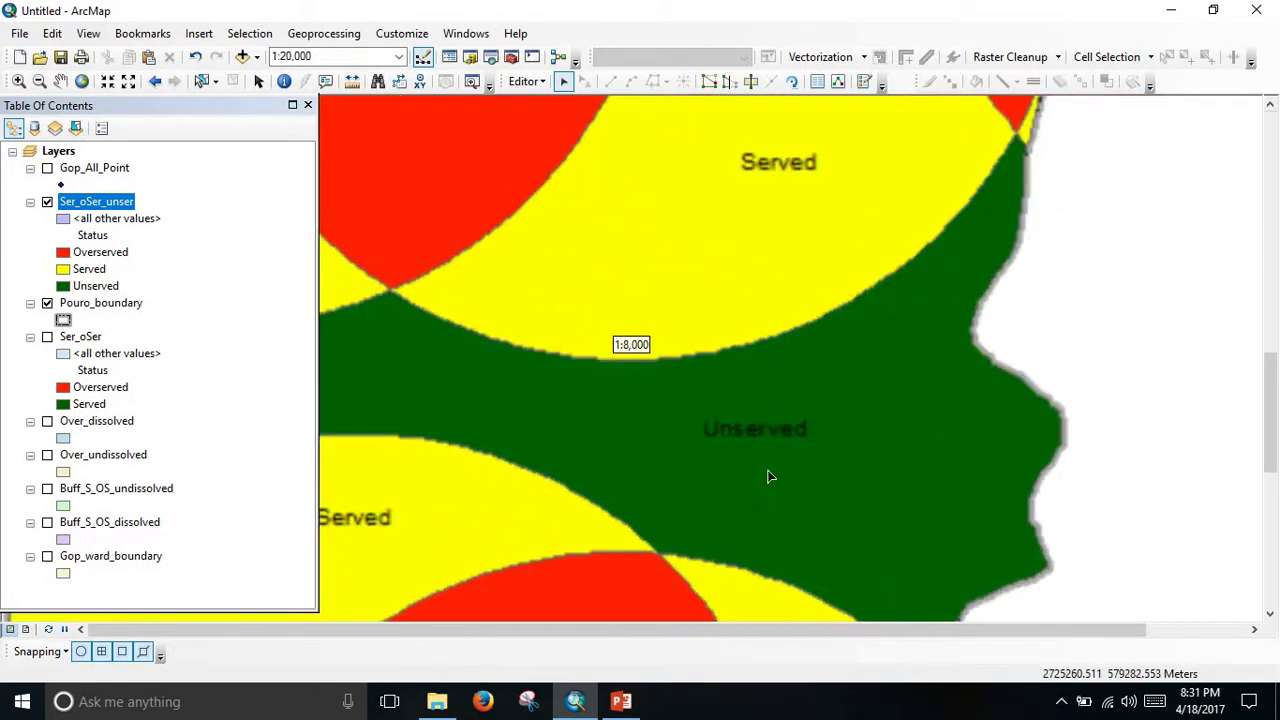
pyautogui.scroll(-4, 787, 457)
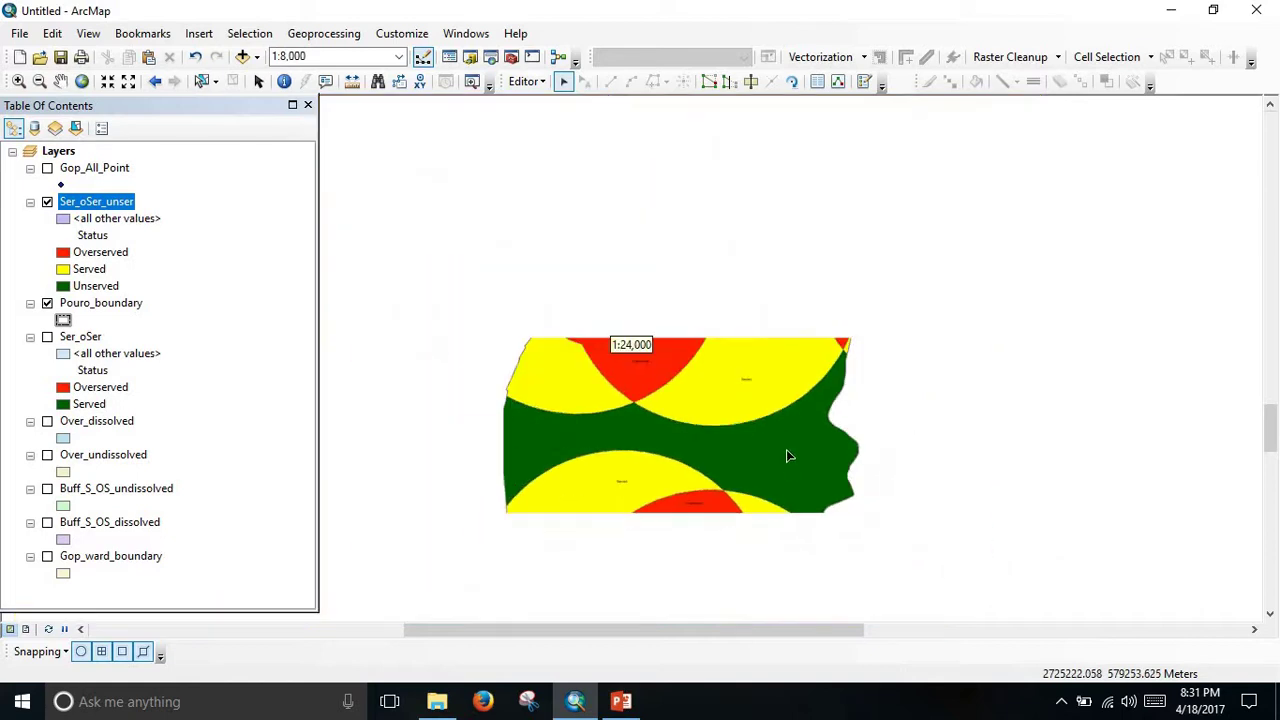
pyautogui.scroll(-3, 740, 464)
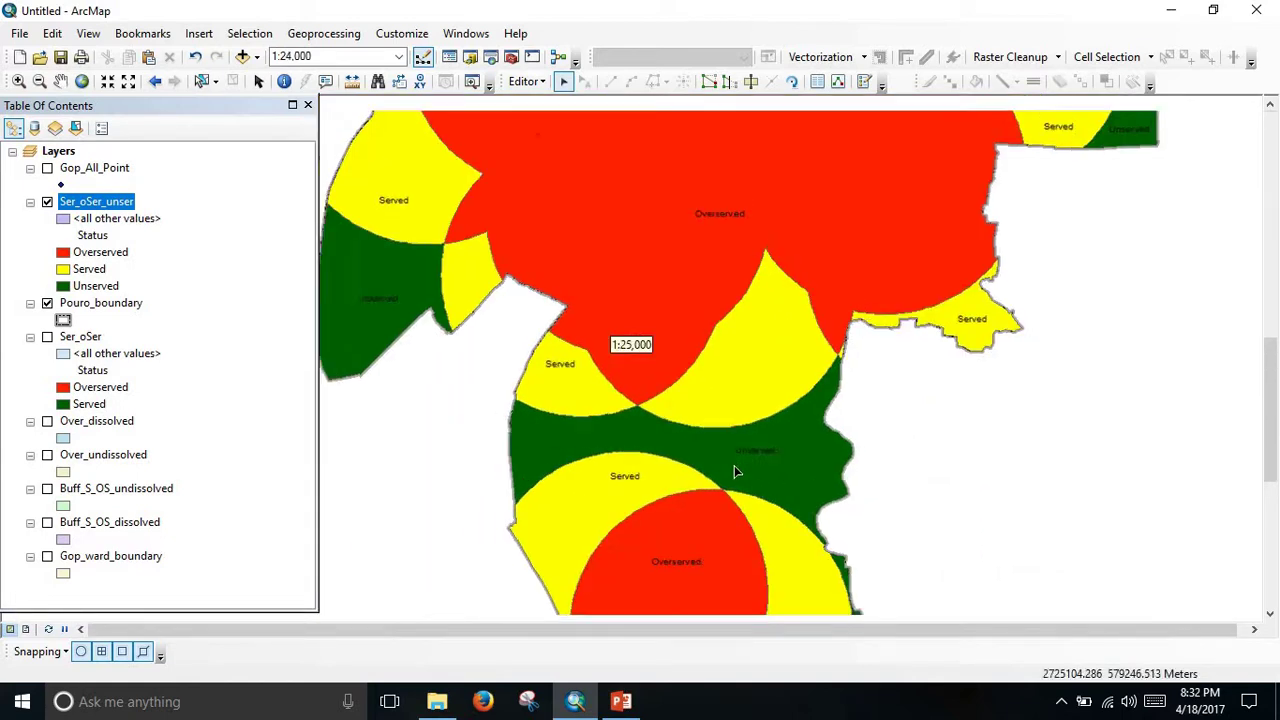
pyautogui.scroll(-2, 744, 462)
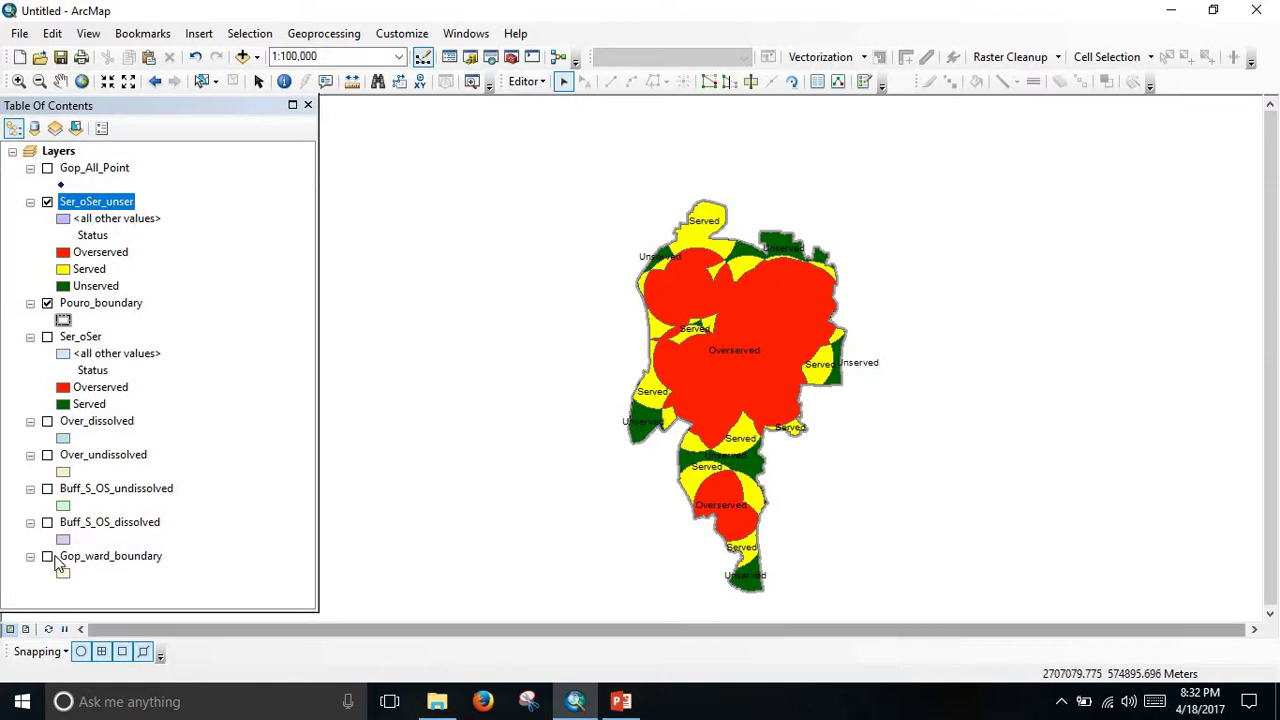
# Step: Move the Gop_ward_boundary layer directly above Ser_oSer_unser and show it, and hide Ser_oSer_unser
pyautogui.keyDown('ctrl'); pyautogui.click(104, 560); pyautogui.keyUp('ctrl')
pyautogui.moveTo(92, 487); pyautogui.dragTo(63, 229)
pyautogui.click(47, 203)
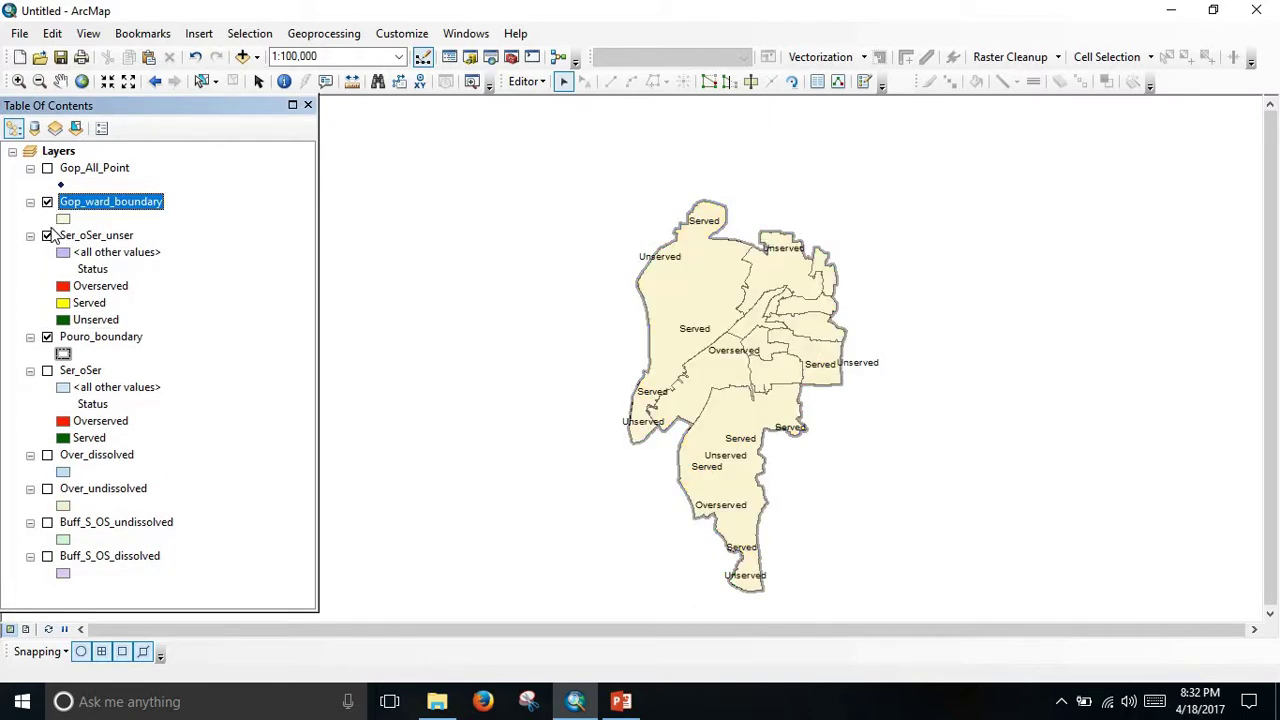
pyautogui.click(47, 236)
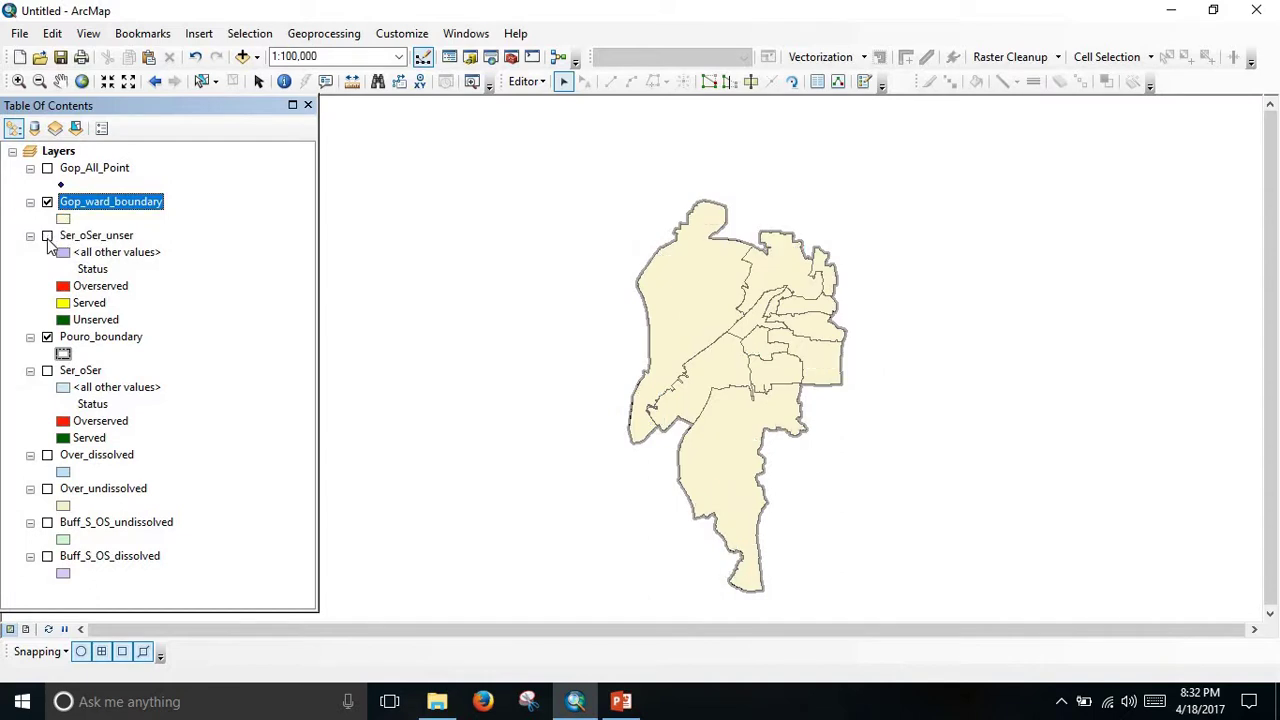
# Step: Turn on feature labels for the Gop_ward_boundary layer and view all the wards and extension areas
pyautogui.rightClick(93, 205)
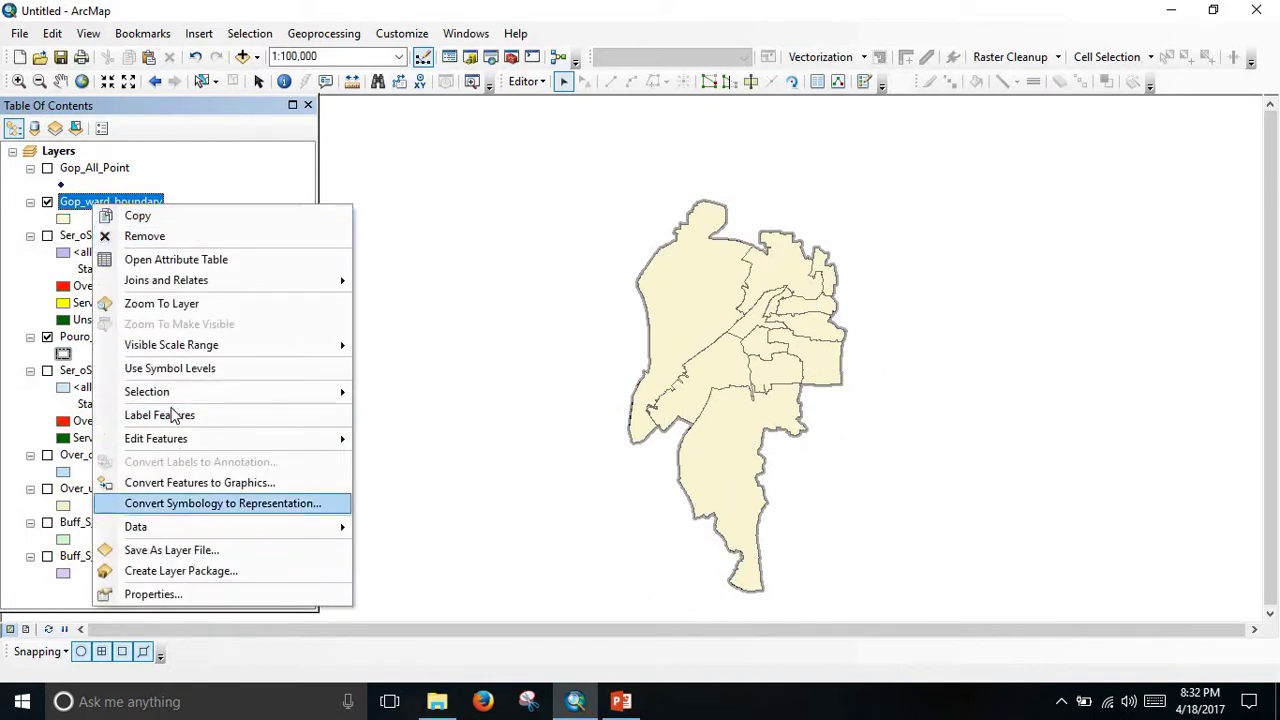
pyautogui.click(172, 416)
pyautogui.scroll(-2, 755, 328)
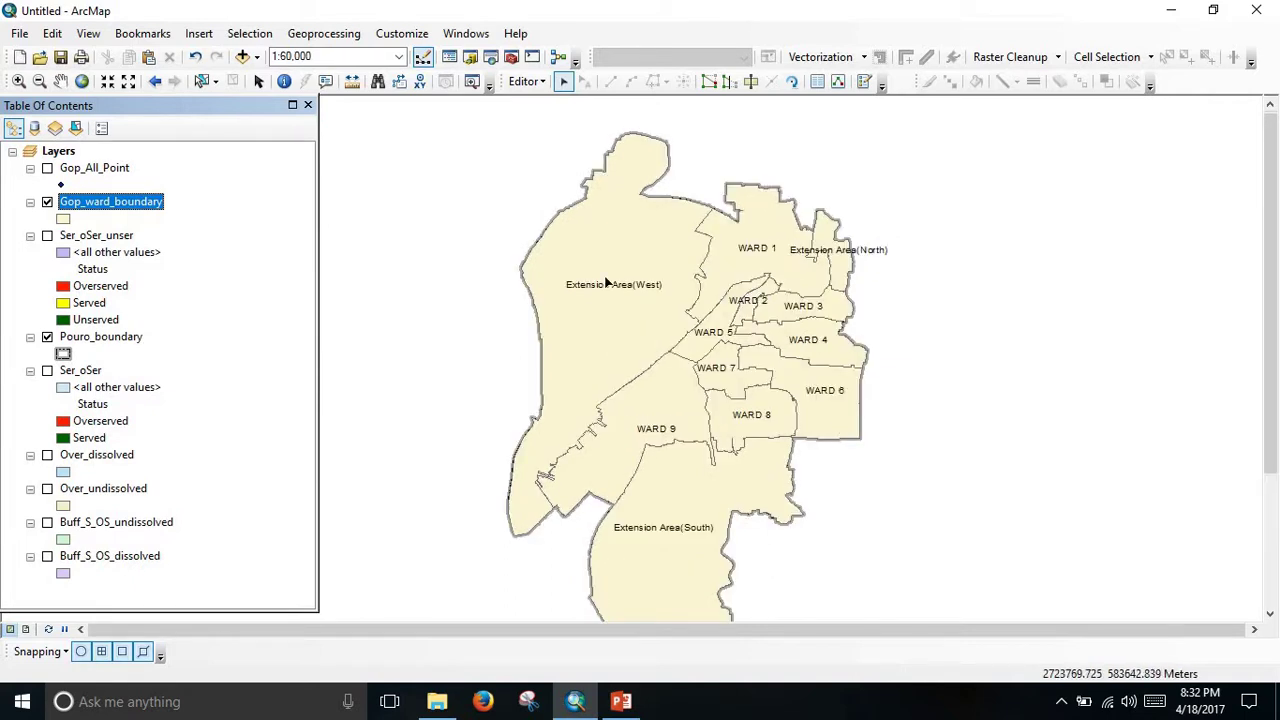
pyautogui.scroll(2, 822, 428)
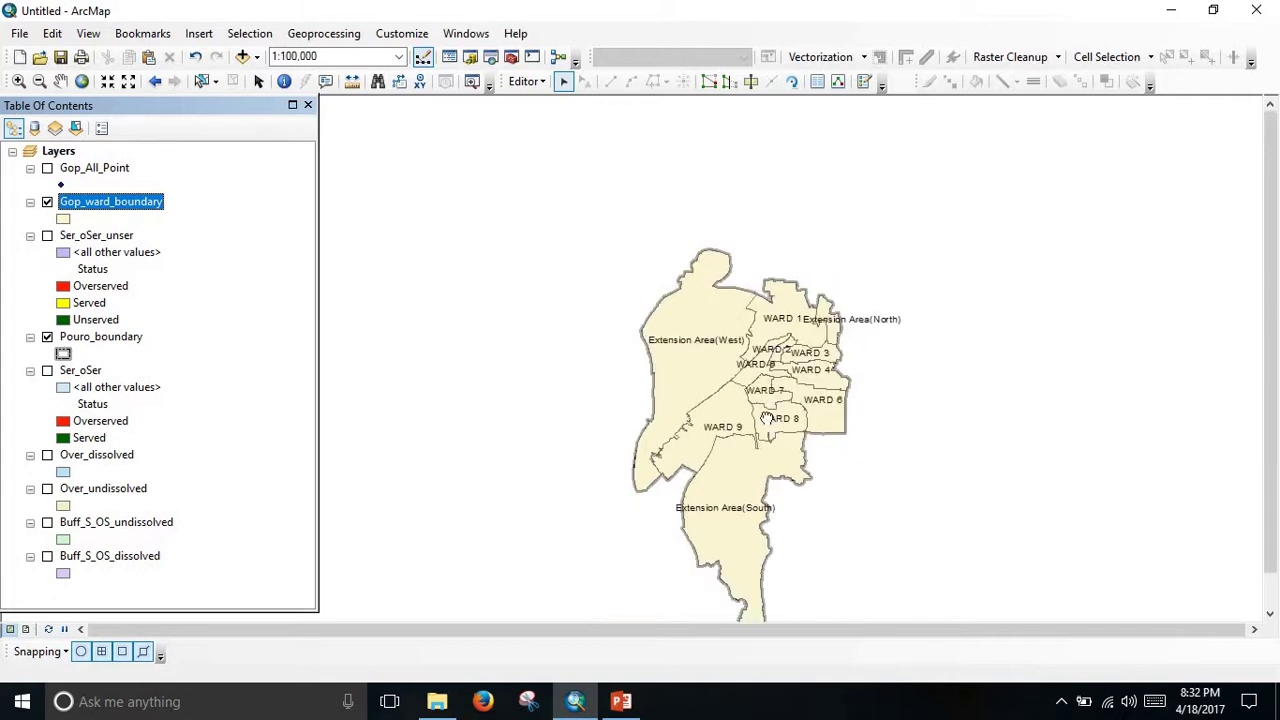
pyautogui.moveTo(771, 423); pyautogui.dragTo(697, 344)
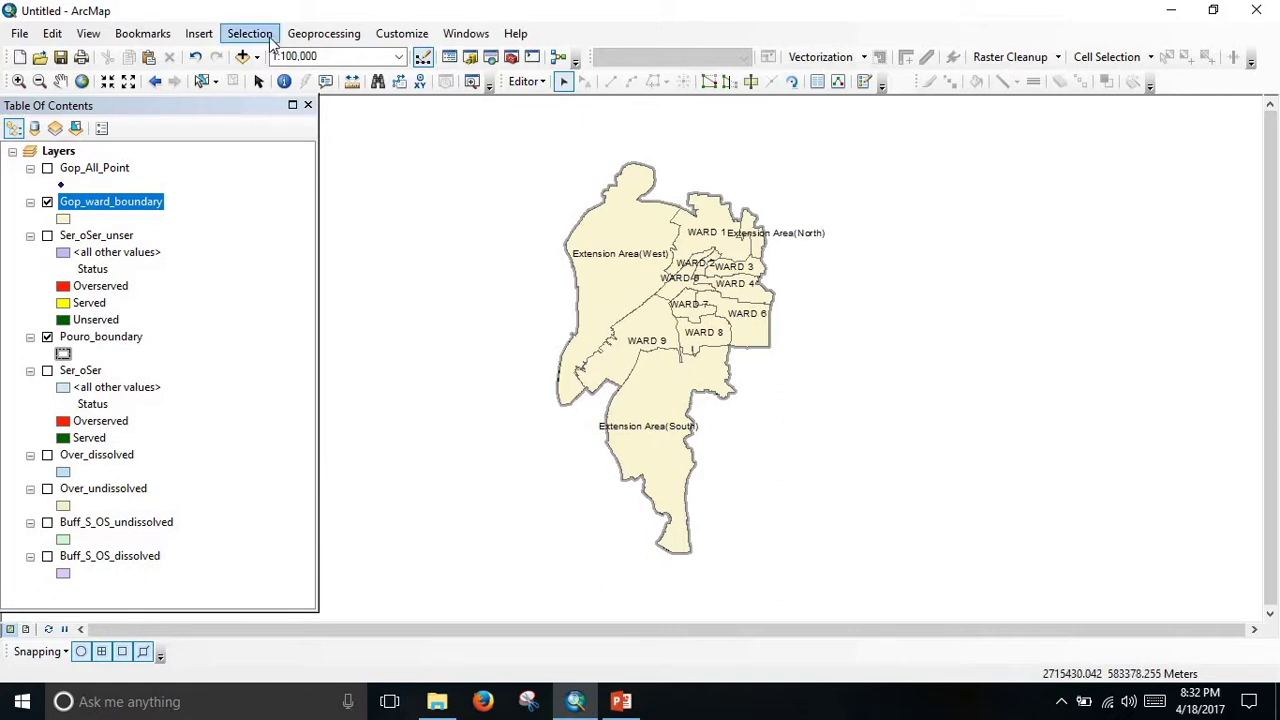
# Step: Run the Intersect tool with Gop_ward_boundary and Ser_oSer_unser as input features, keeping the default output feature class
pyautogui.click(321, 36)
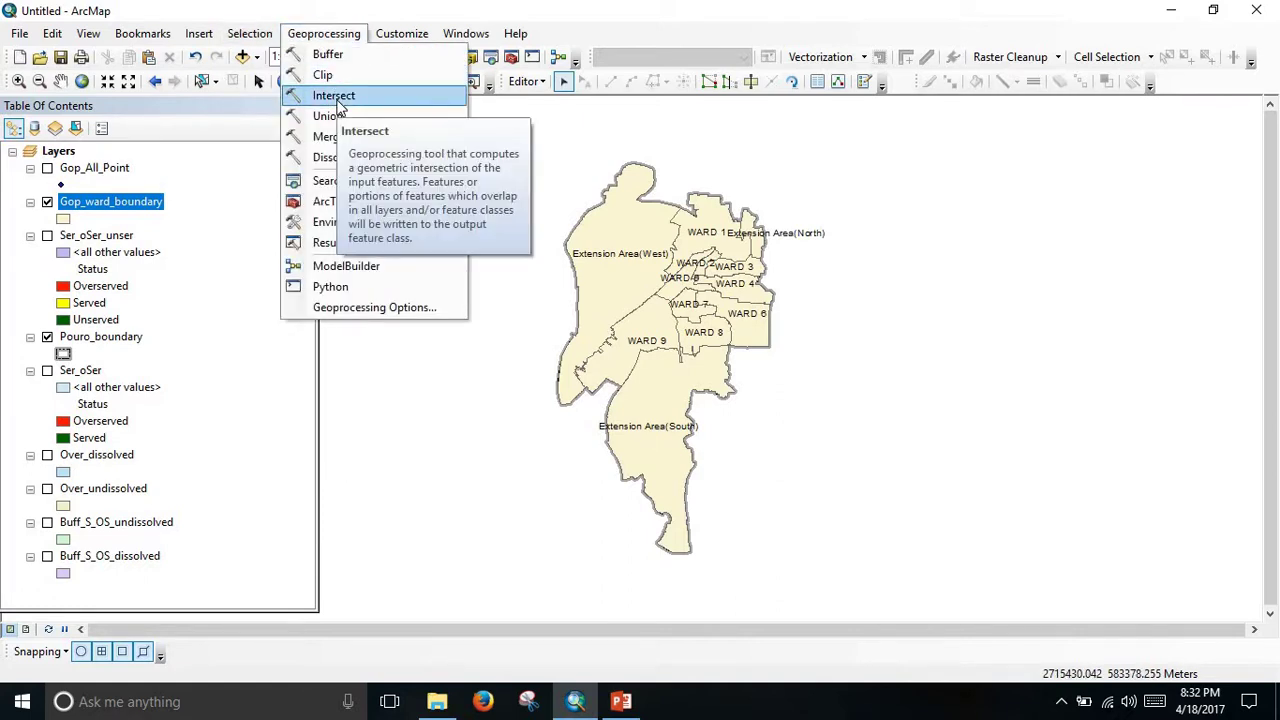
pyautogui.click(336, 97)
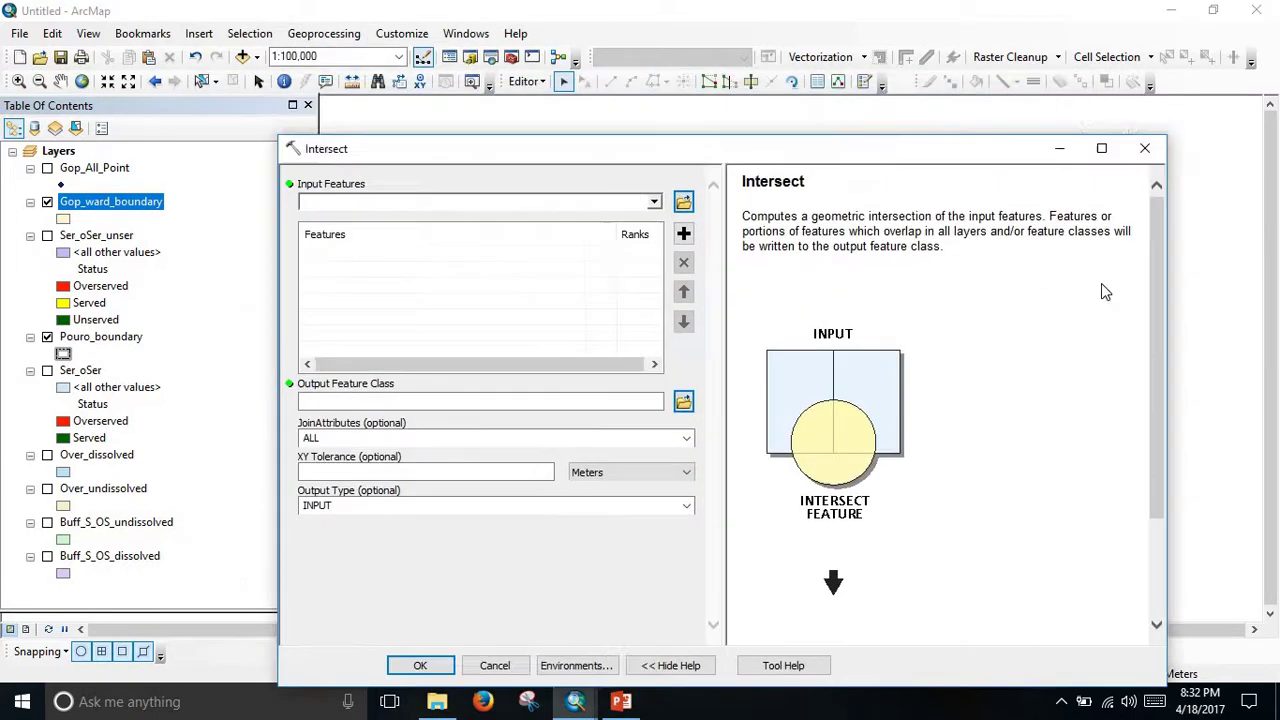
pyautogui.moveTo(558, 159); pyautogui.dragTo(1037, 200)
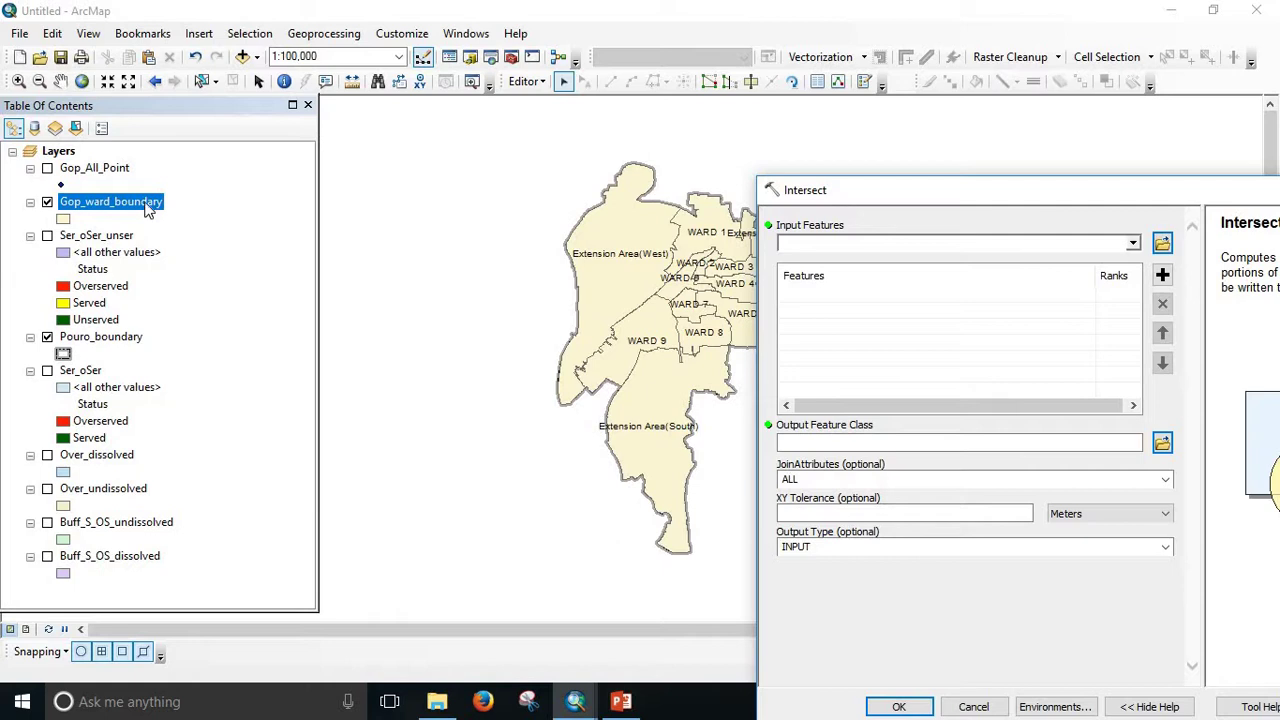
pyautogui.moveTo(147, 207); pyautogui.dragTo(912, 242)
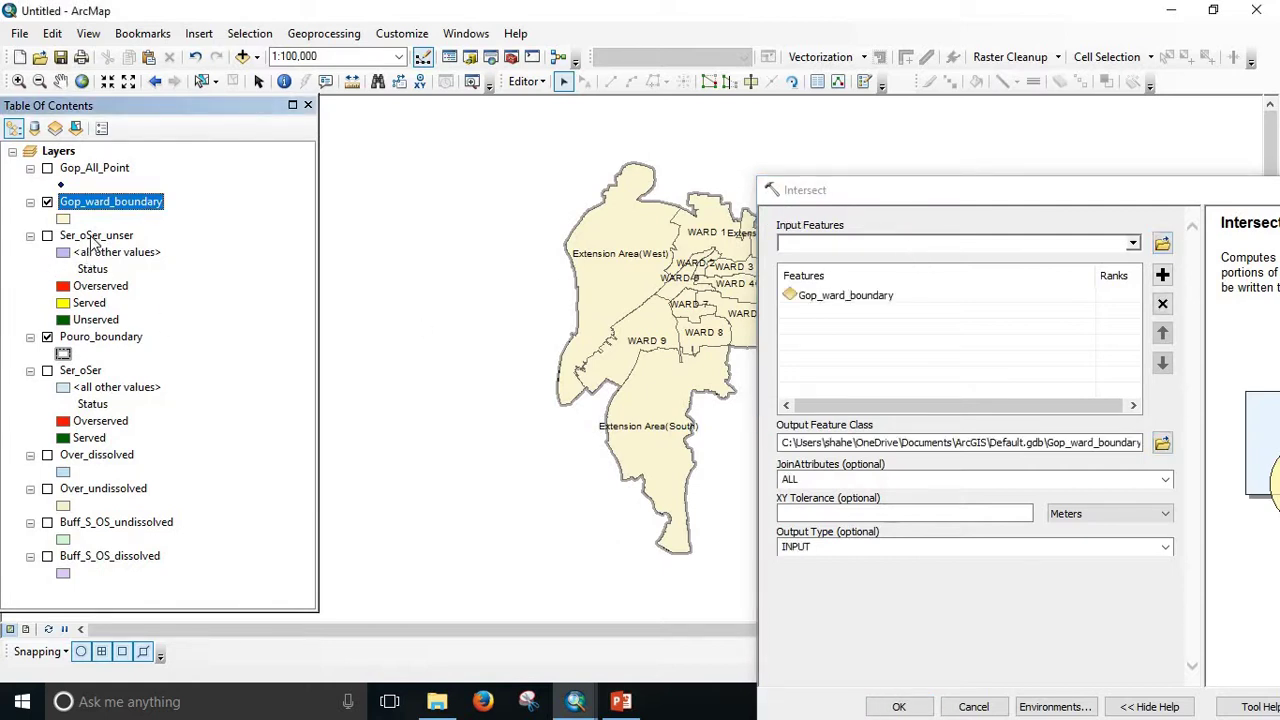
pyautogui.moveTo(92, 240); pyautogui.dragTo(891, 257)
pyautogui.moveTo(964, 192); pyautogui.dragTo(545, 96)
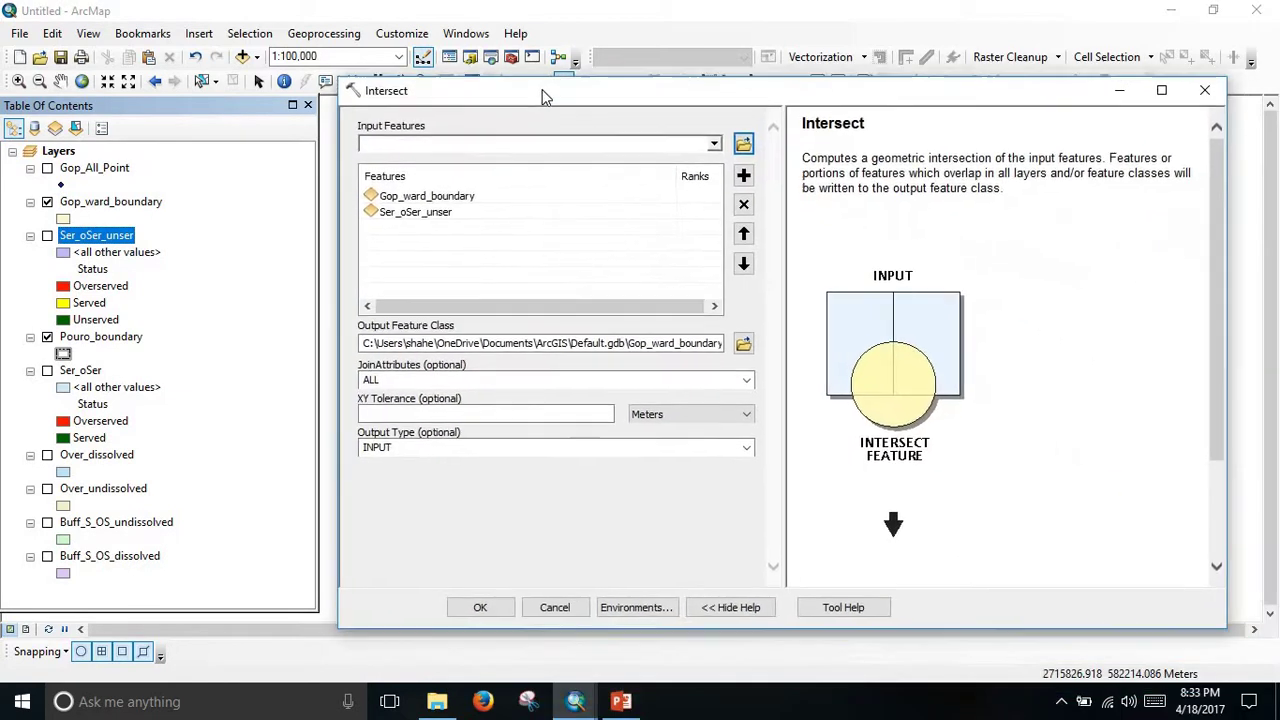
pyautogui.click(490, 607)
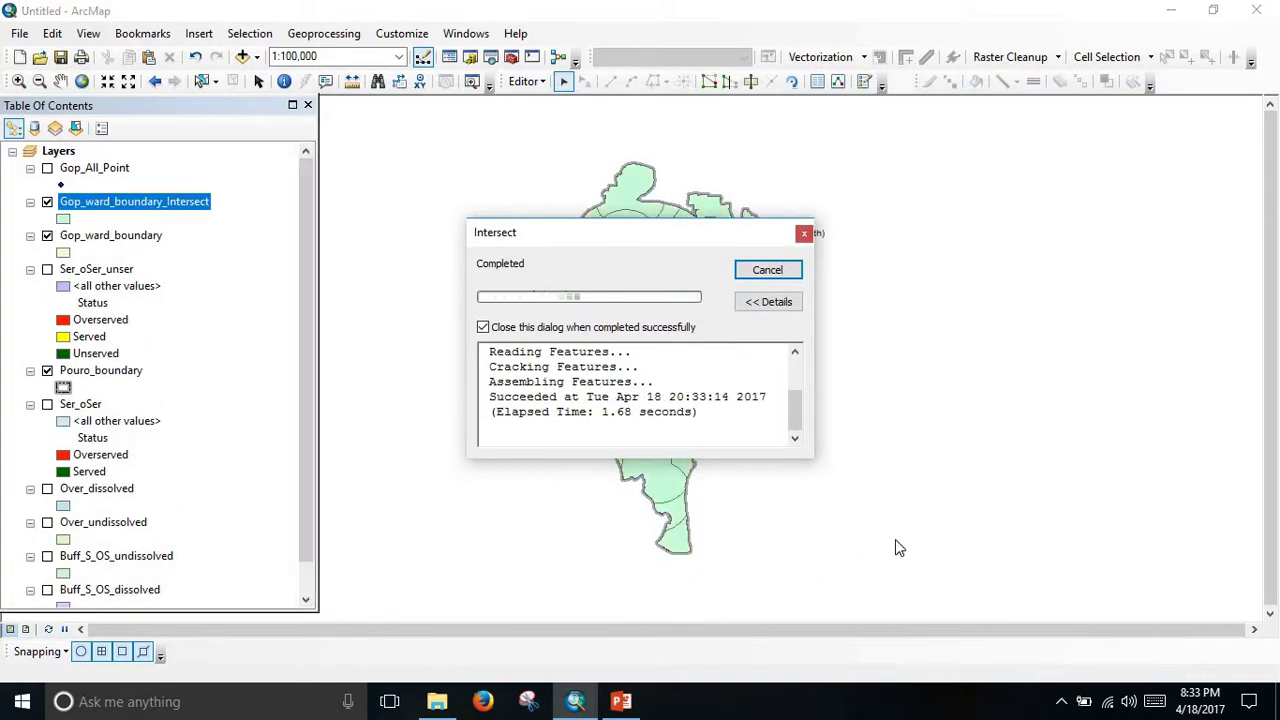
# Step: Hide the Gop_ward_boundary_Intersect layer and open its attribute table
pyautogui.click(47, 202)
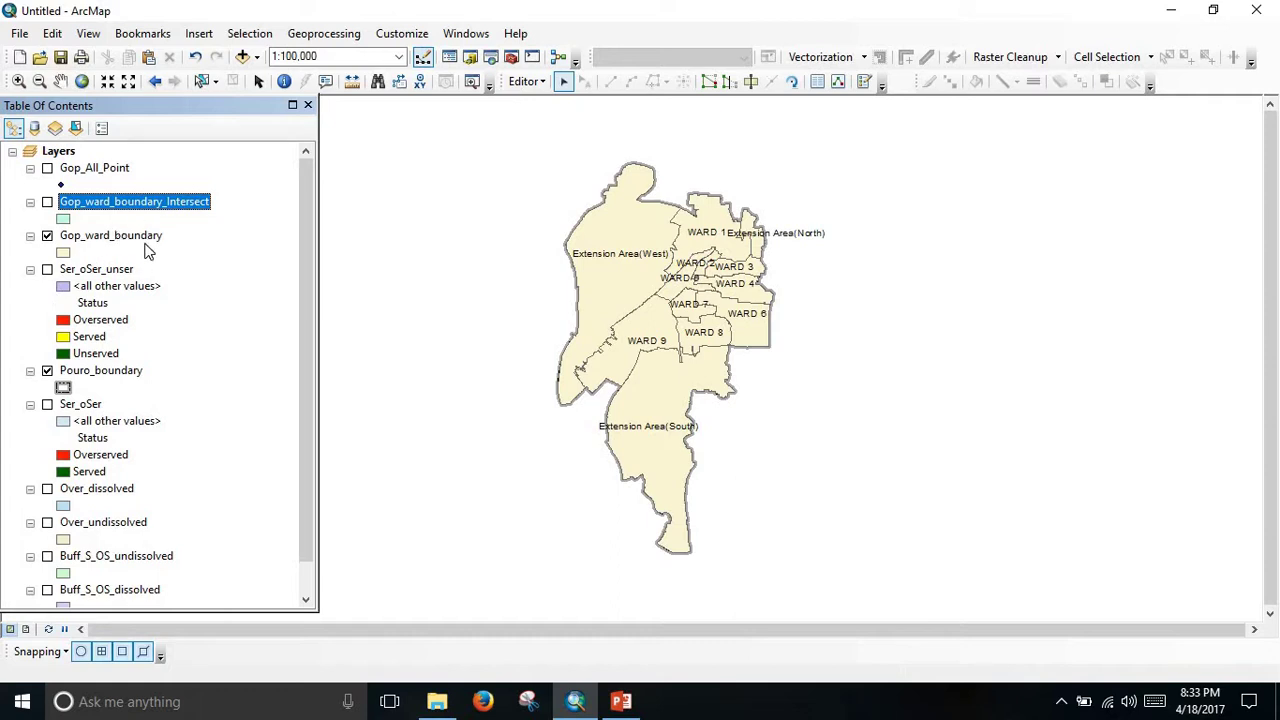
pyautogui.rightClick(121, 201)
pyautogui.click(225, 255)
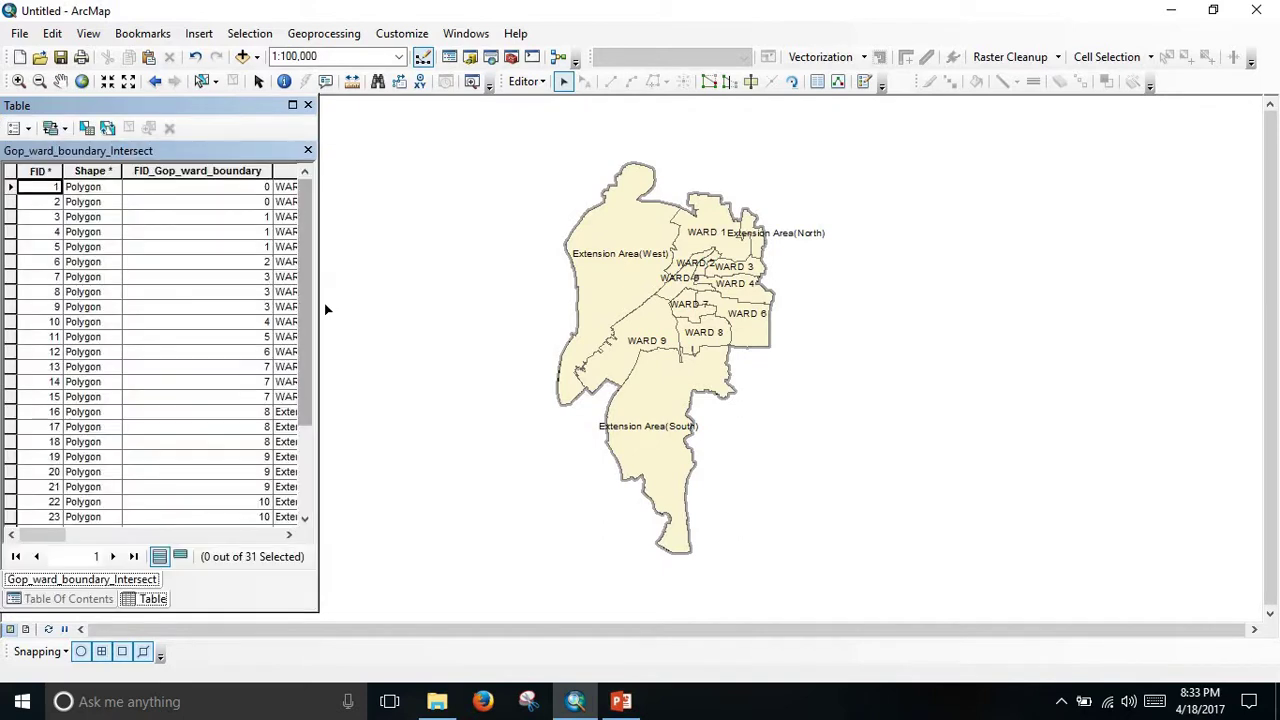
# Step: Widen the Gop_ward_boundary_Intersect attribute table to show all its columns and examine the ward, Status and shape area values
pyautogui.moveTo(316, 296); pyautogui.dragTo(1244, 300)
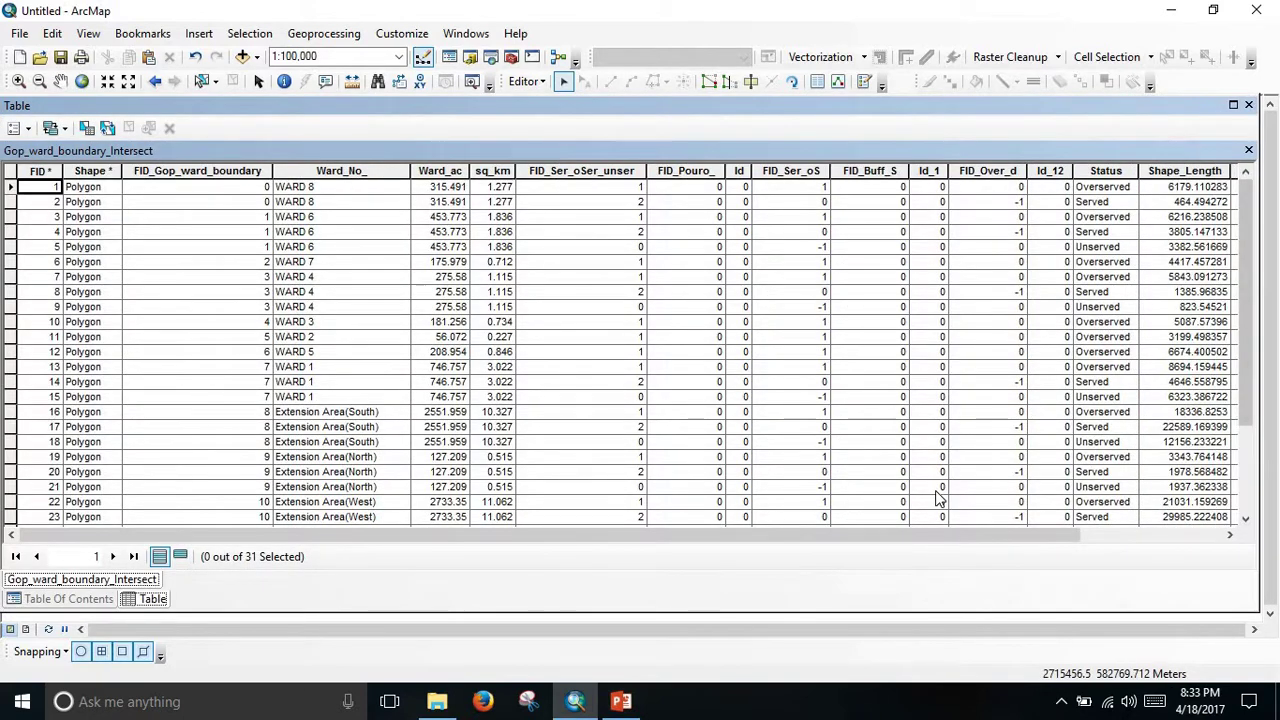
pyautogui.moveTo(910, 533); pyautogui.dragTo(994, 534)
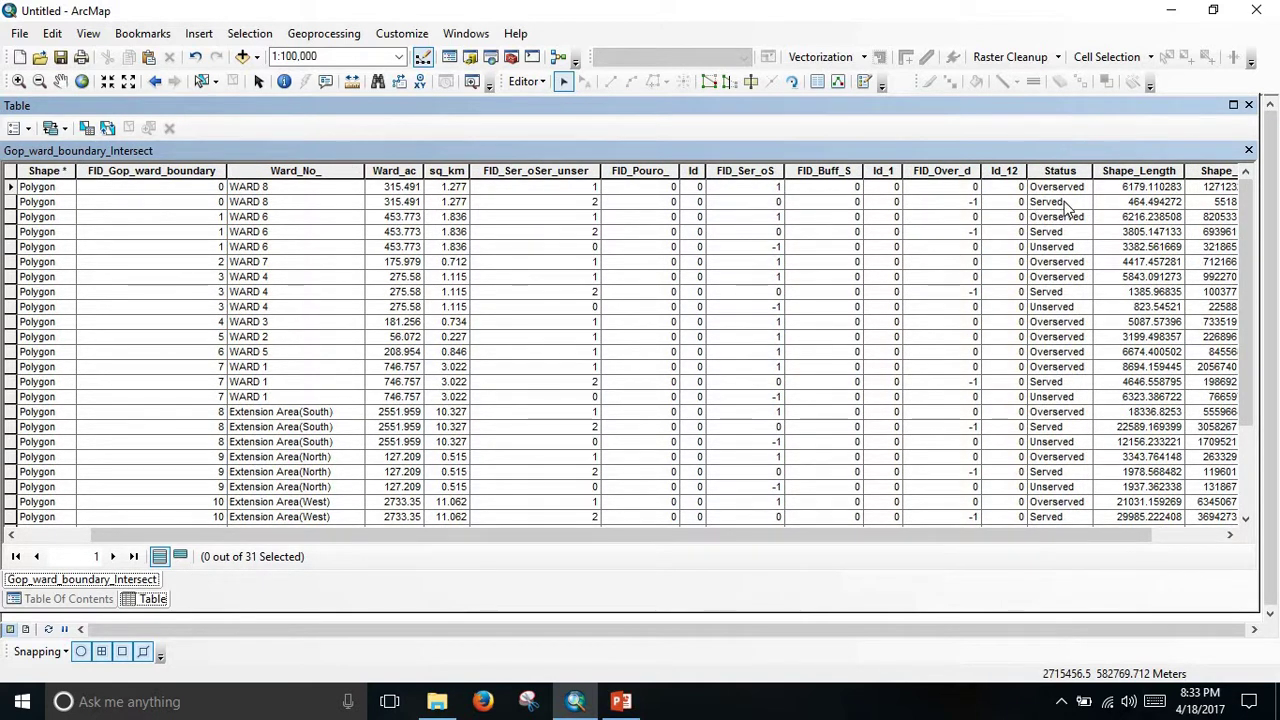
pyautogui.scroll(-1, 1066, 210)
pyautogui.scroll(1, 1070, 213)
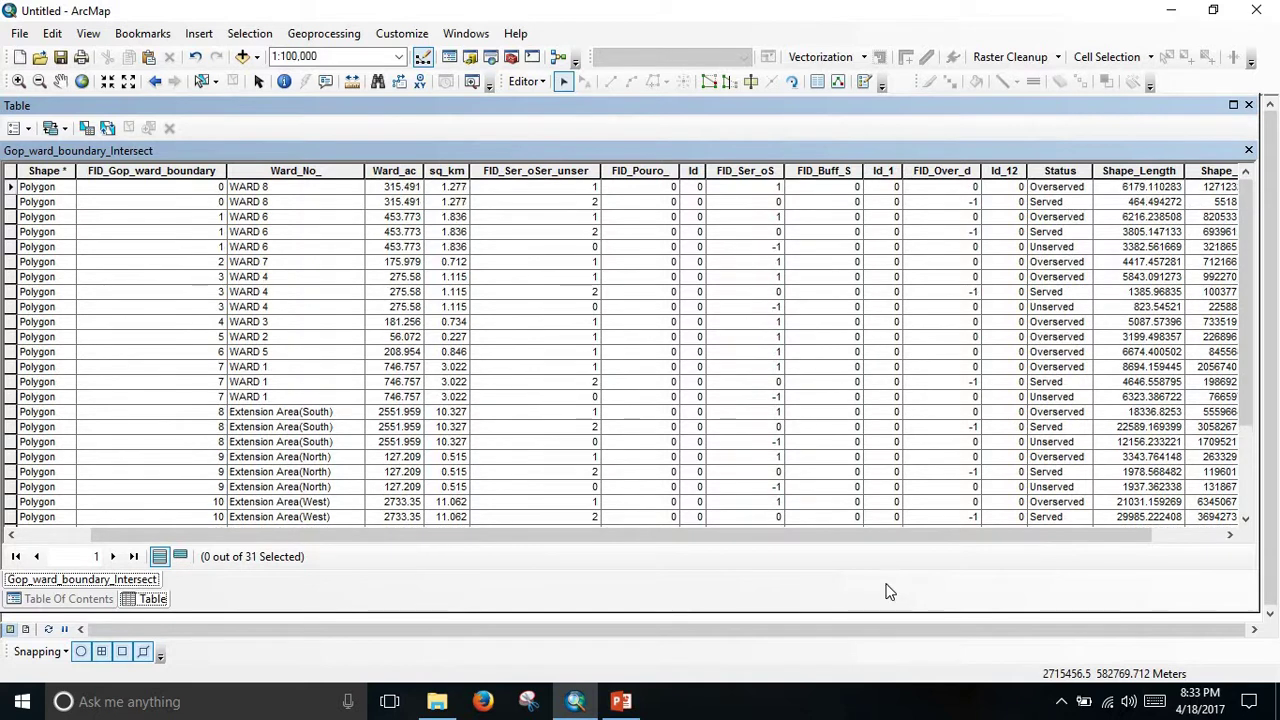
pyautogui.moveTo(829, 538); pyautogui.dragTo(644, 538)
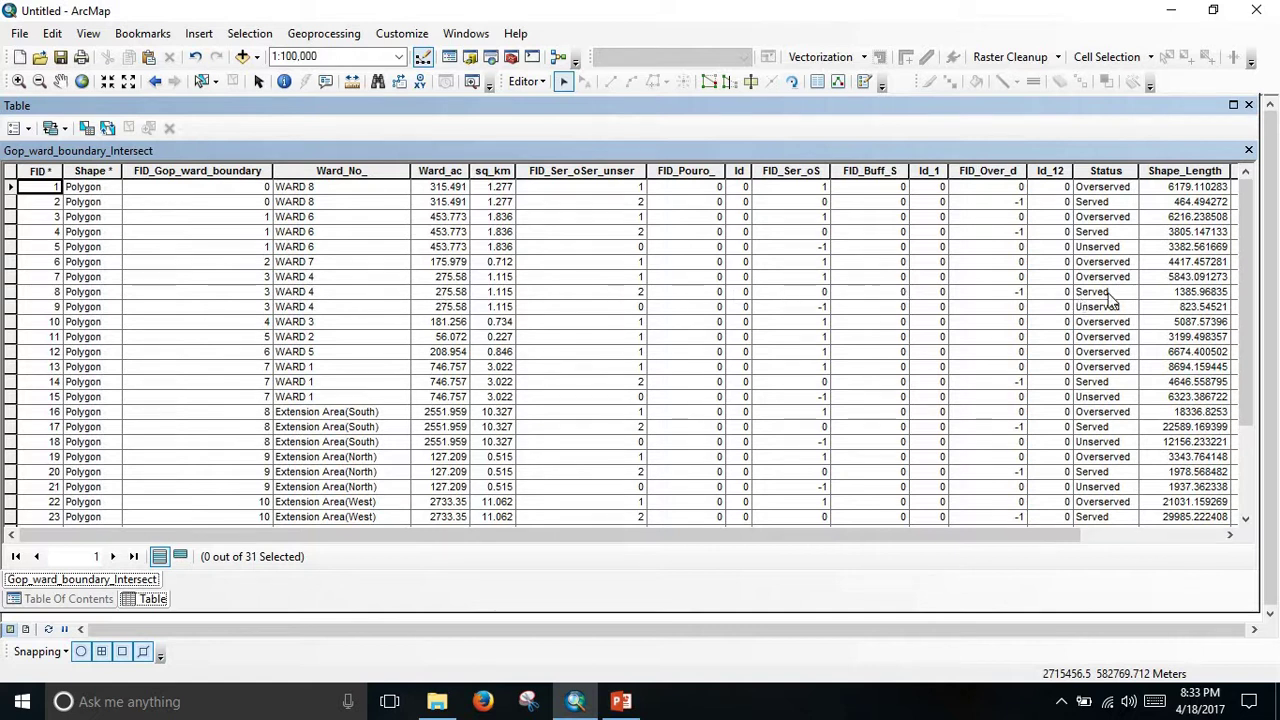
pyautogui.moveTo(985, 537); pyautogui.dragTo(1125, 537)
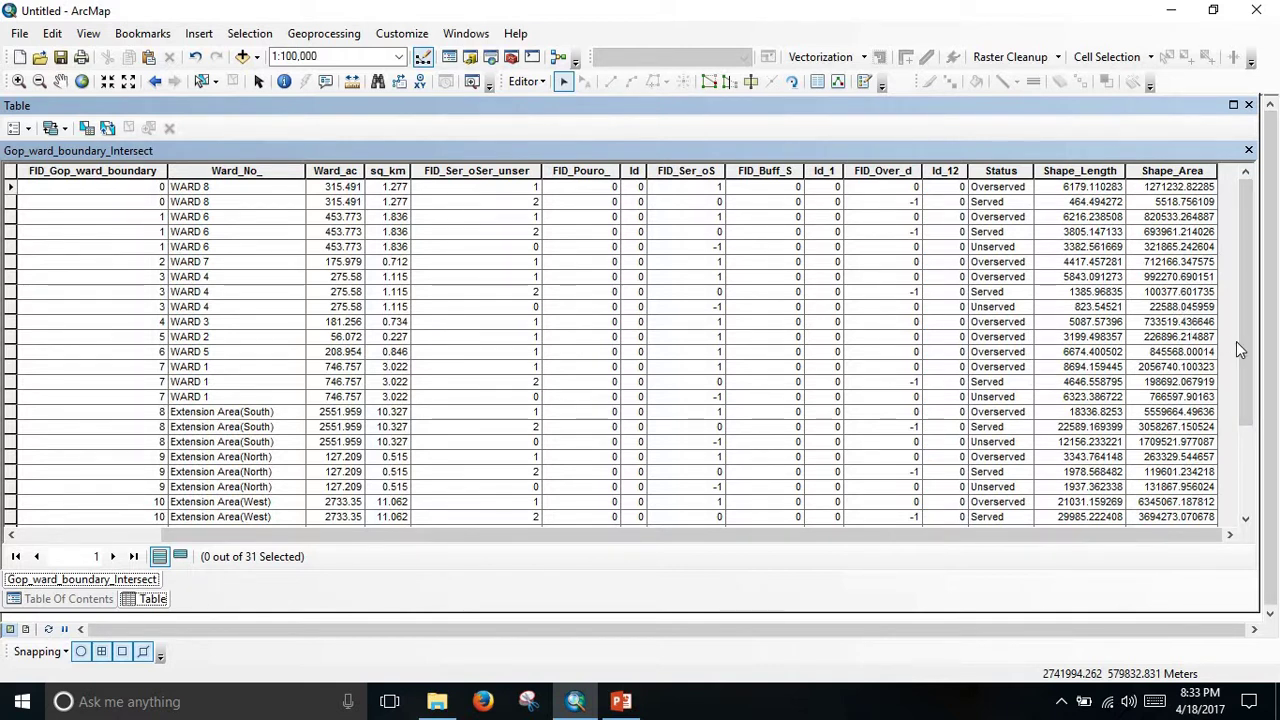
# Step: Add a field named Area_squre of type Float to the Gop_ward_boundary_Intersect table
pyautogui.click(16, 128)
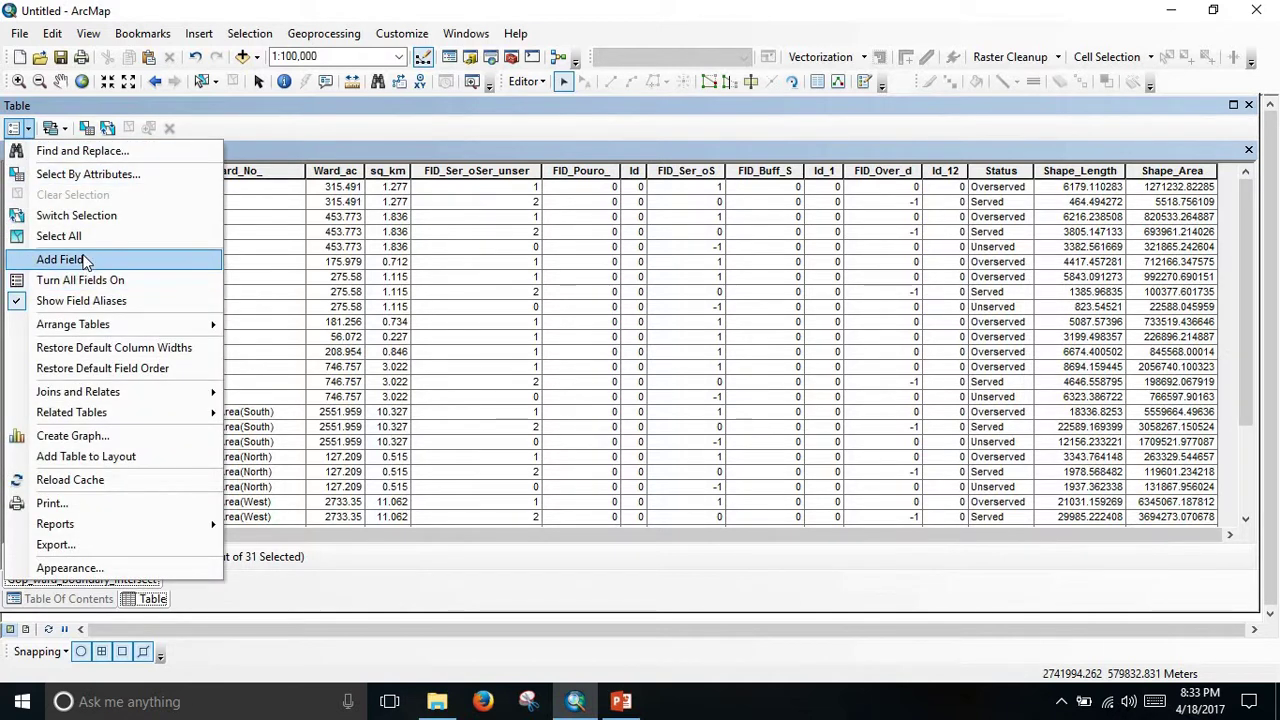
pyautogui.click(86, 261)
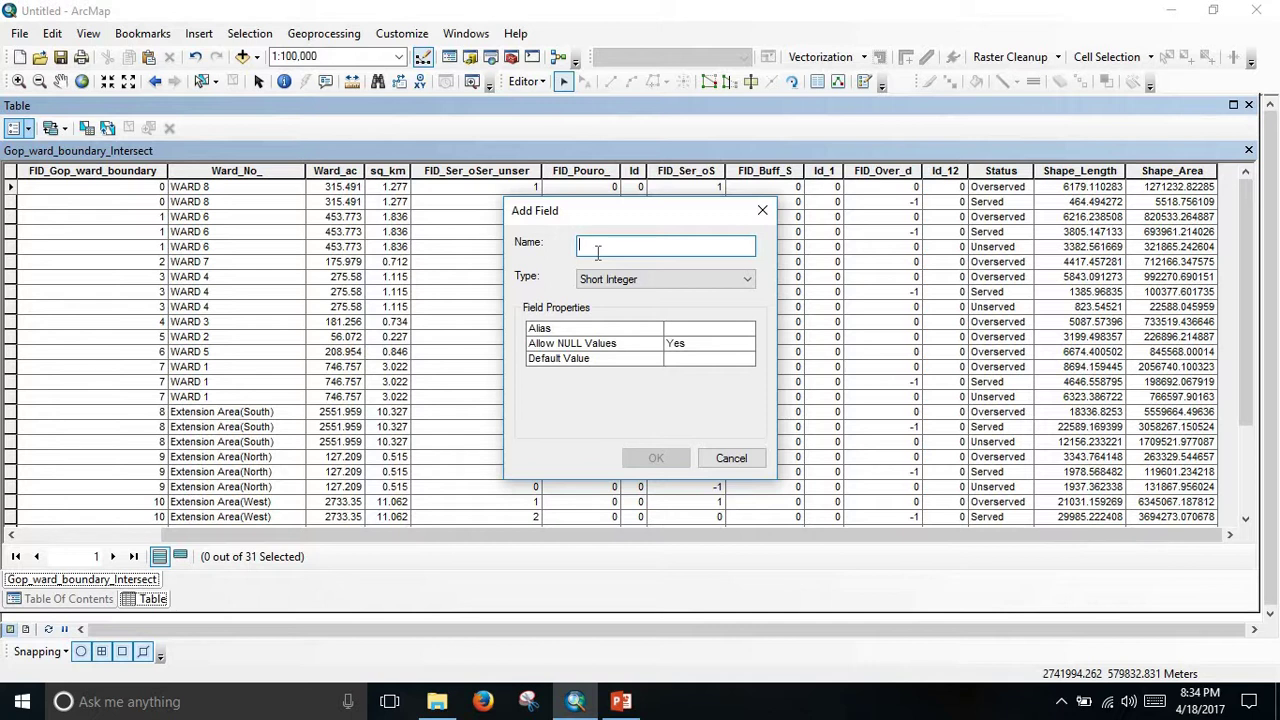
pyautogui.write('Area_squre')
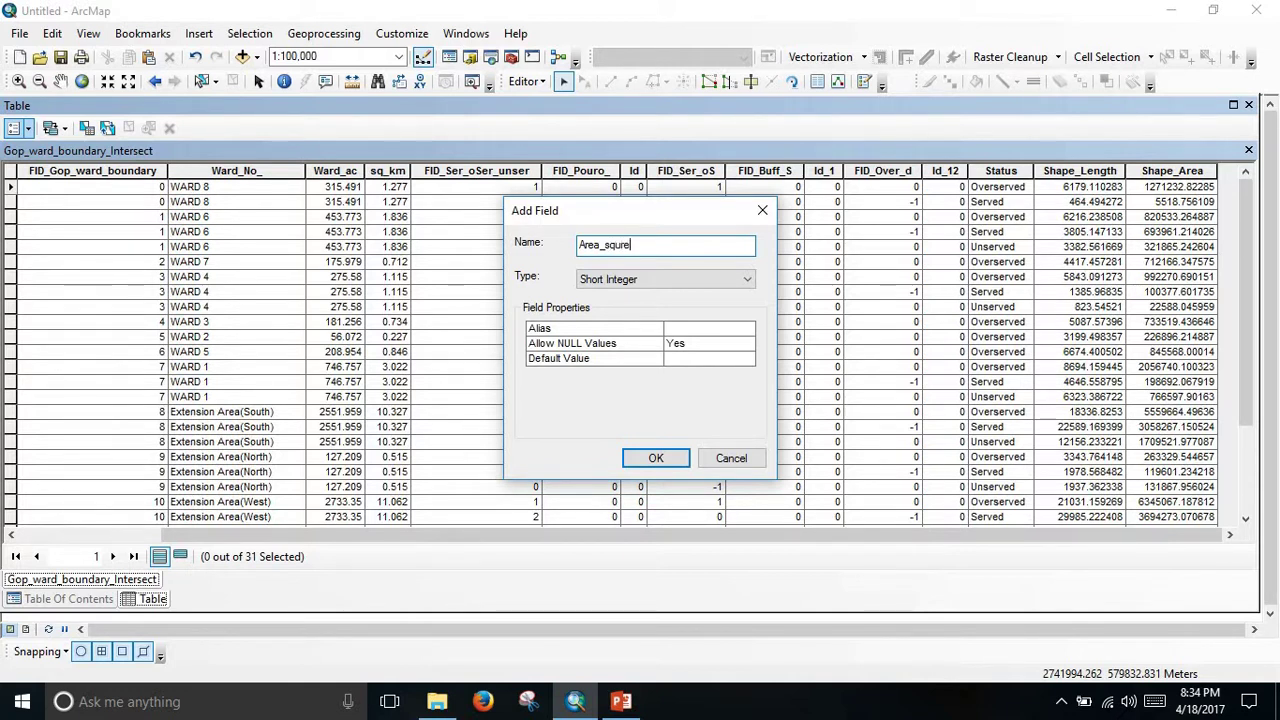
pyautogui.click(736, 284)
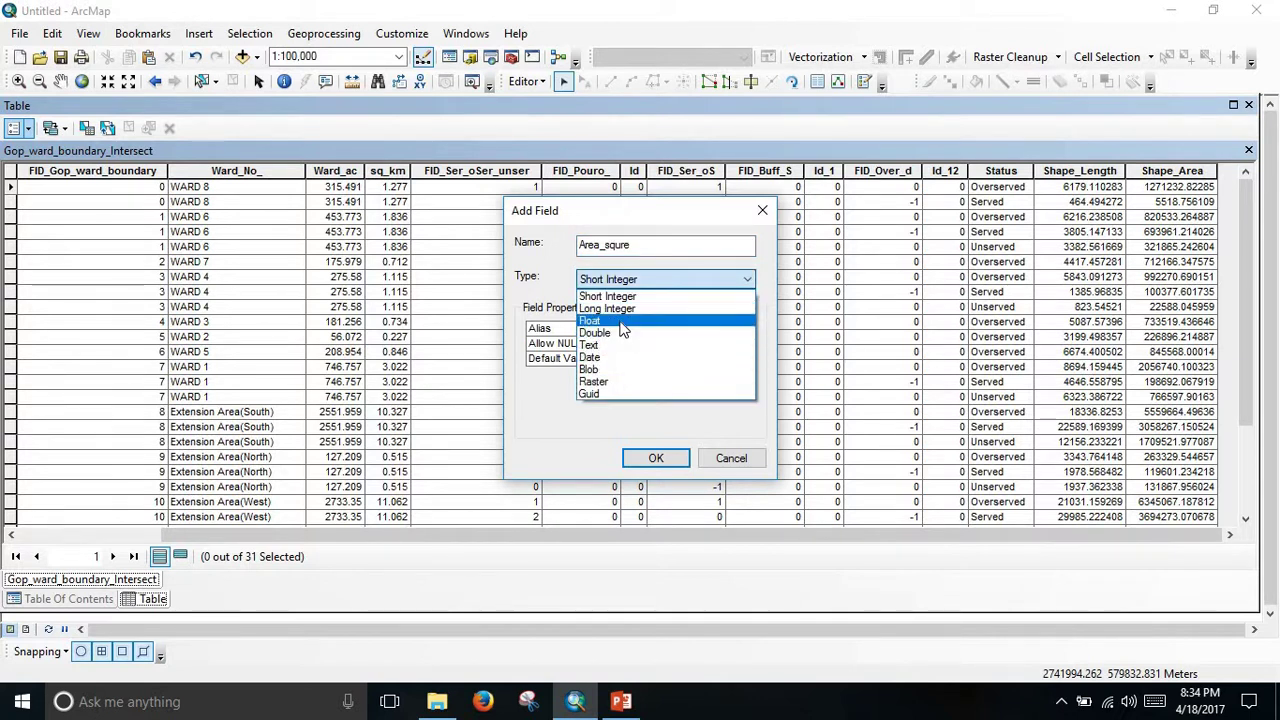
pyautogui.click(622, 321)
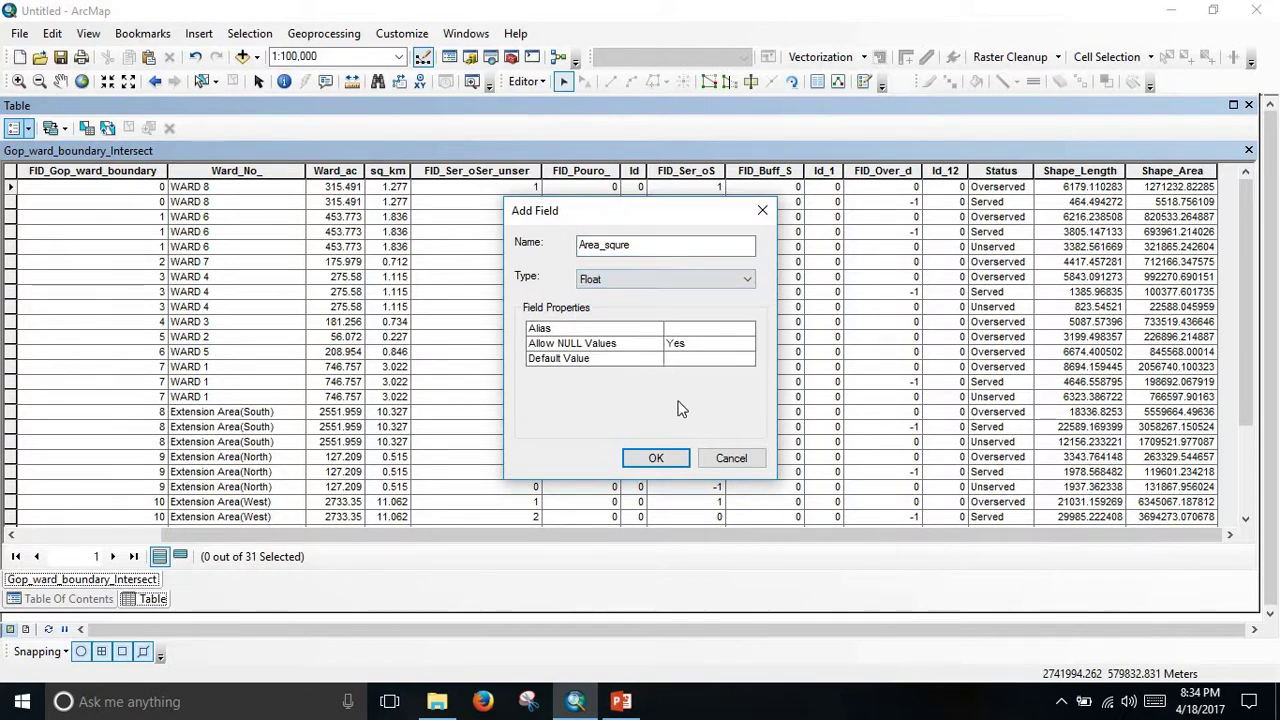
pyautogui.click(699, 279)
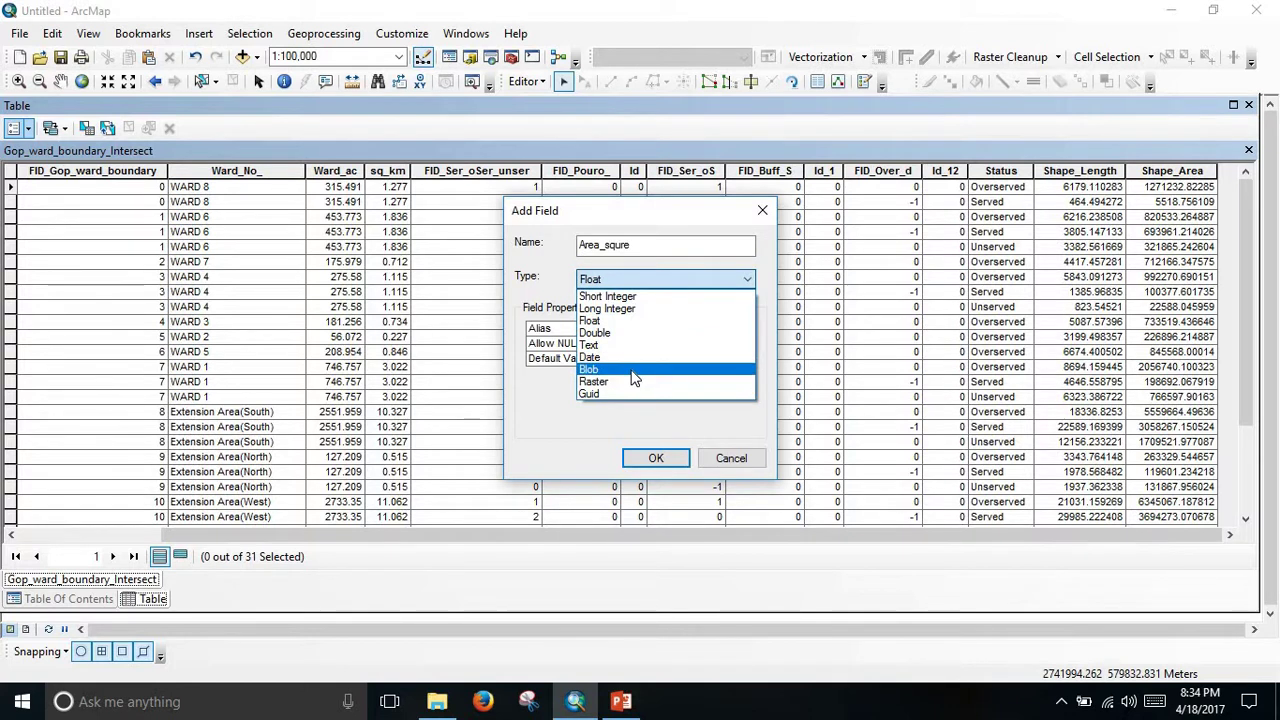
pyautogui.click(620, 320)
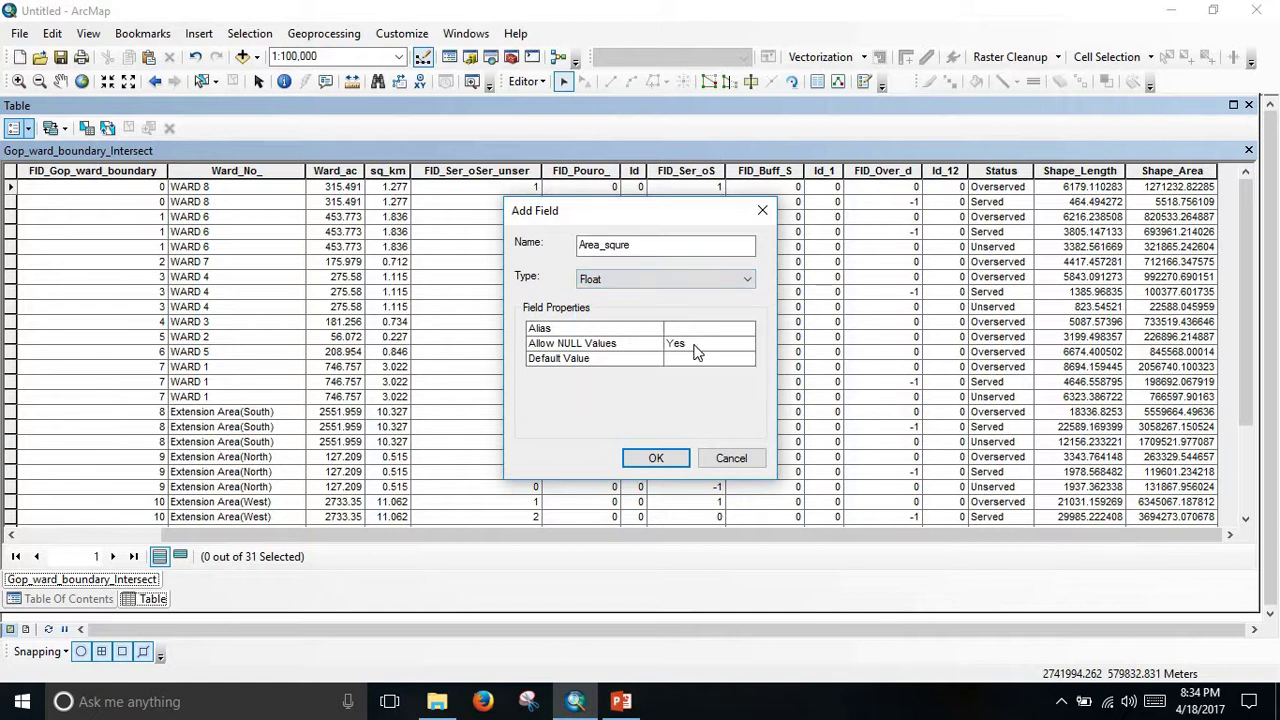
pyautogui.click(656, 458)
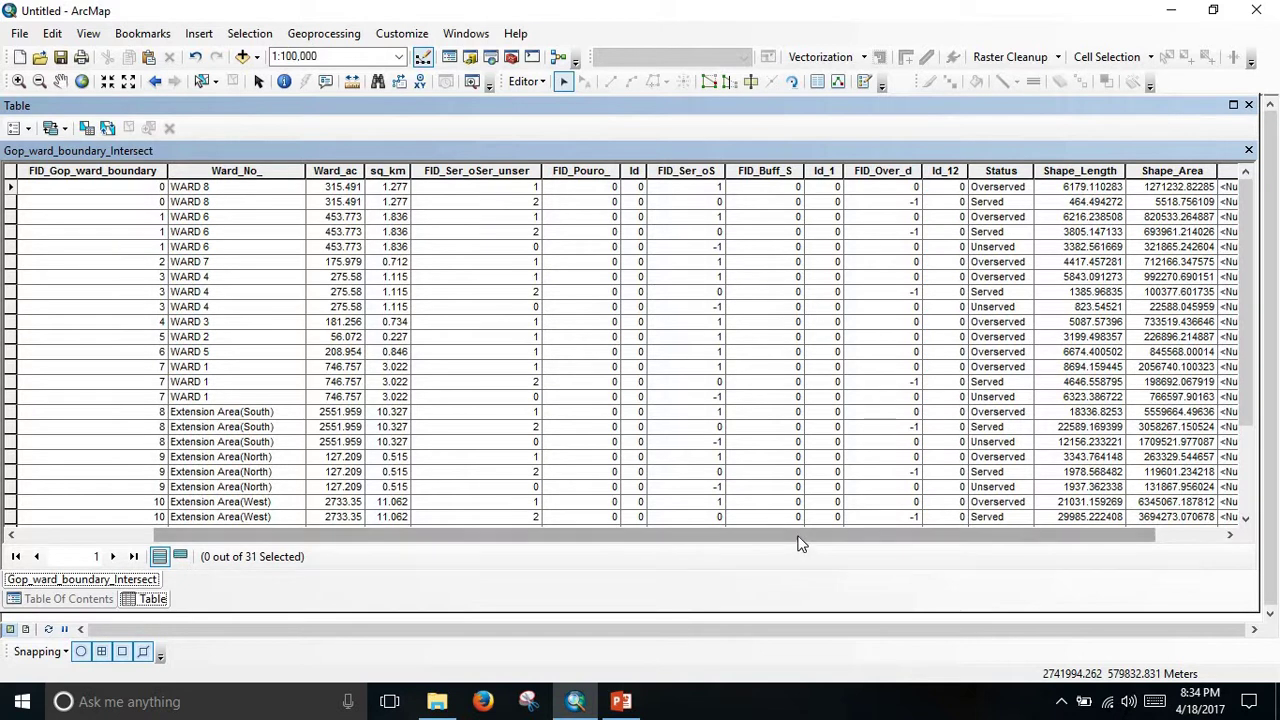
# Step: Calculate the polygon areas into the Area_squre field in square kilometers, using the coordinate system of the data source
pyautogui.moveTo(800, 538); pyautogui.dragTo(922, 538)
pyautogui.click(1128, 174)
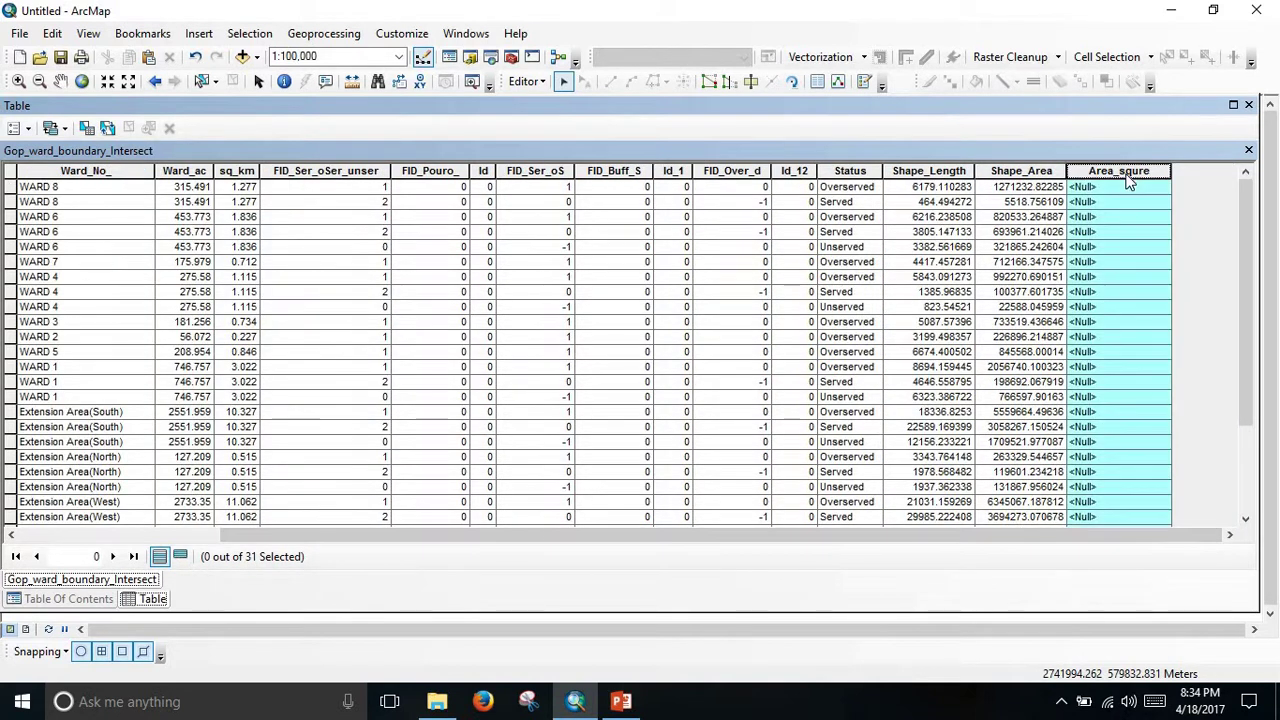
pyautogui.rightClick(1128, 177)
pyautogui.click(1187, 324)
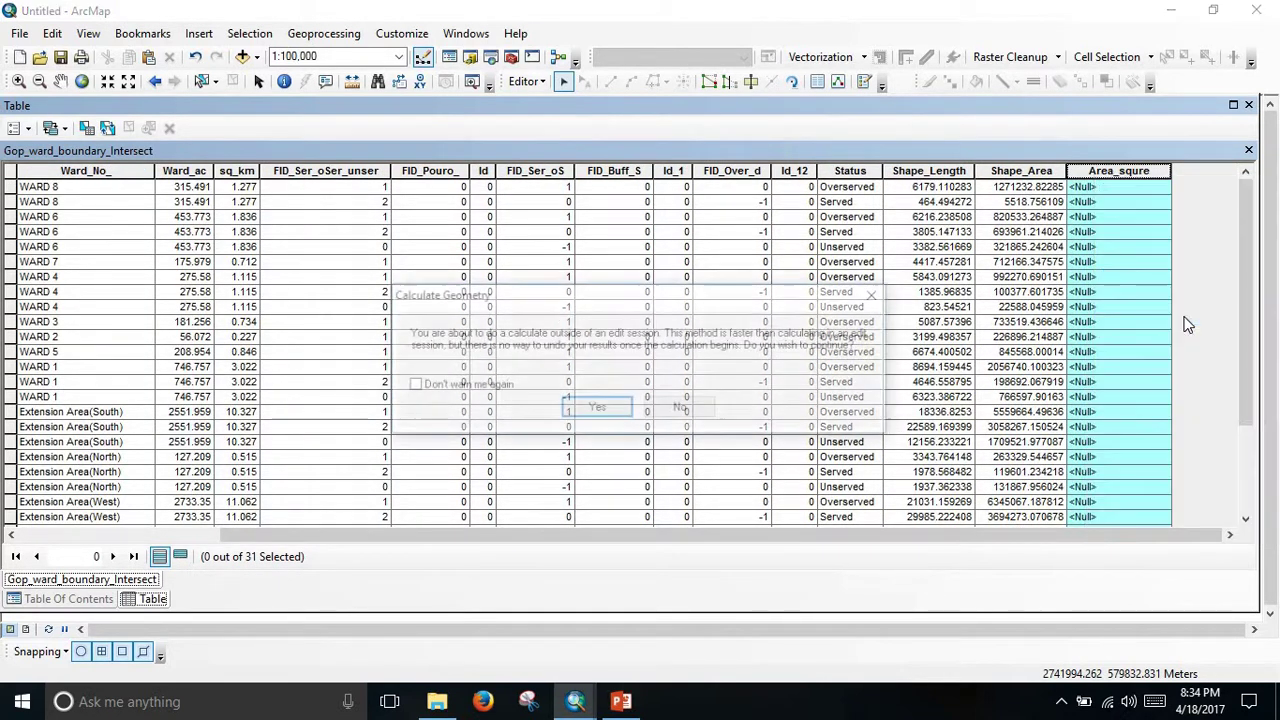
pyautogui.click(607, 414)
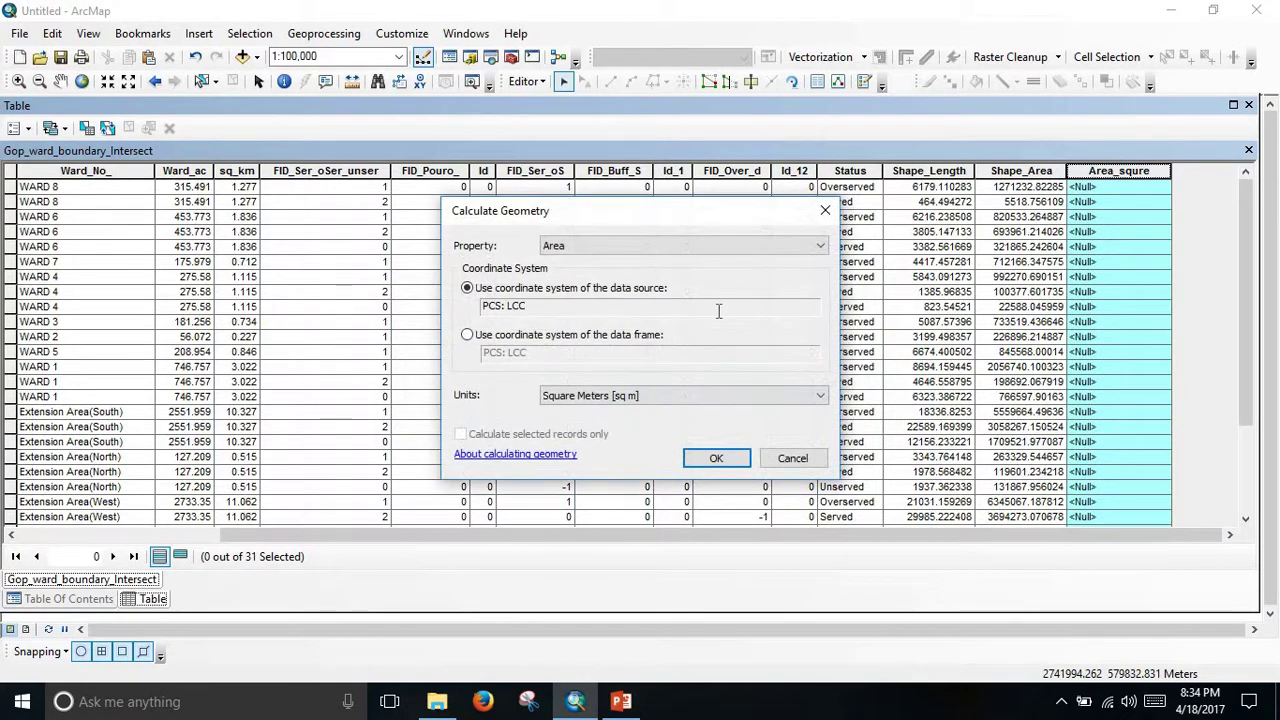
pyautogui.click(700, 400)
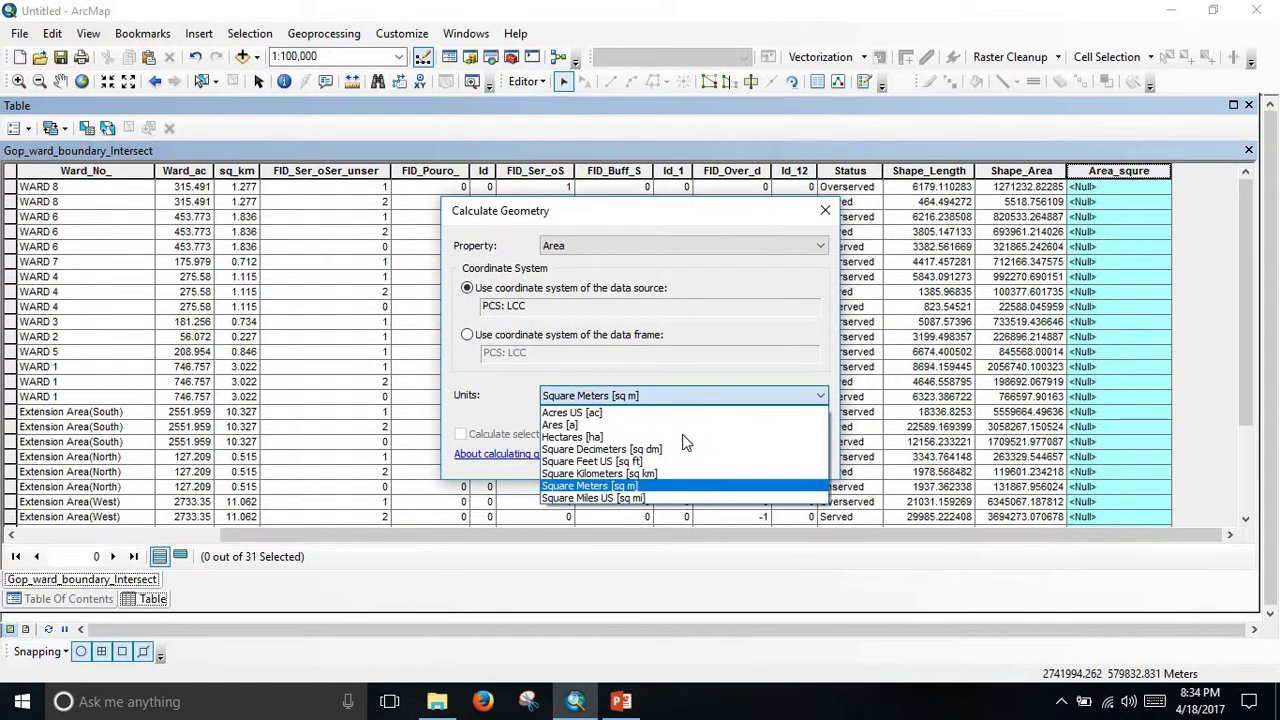
pyautogui.click(674, 476)
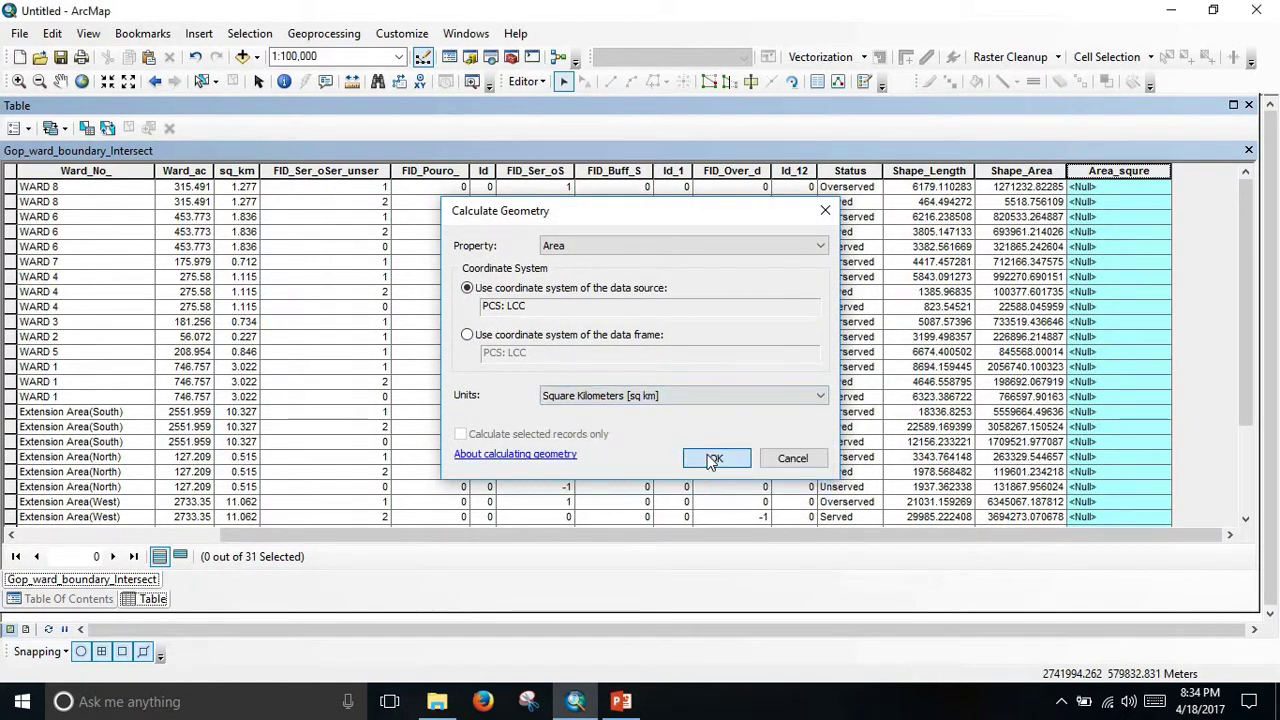
pyautogui.click(714, 457)
pyautogui.click(596, 409)
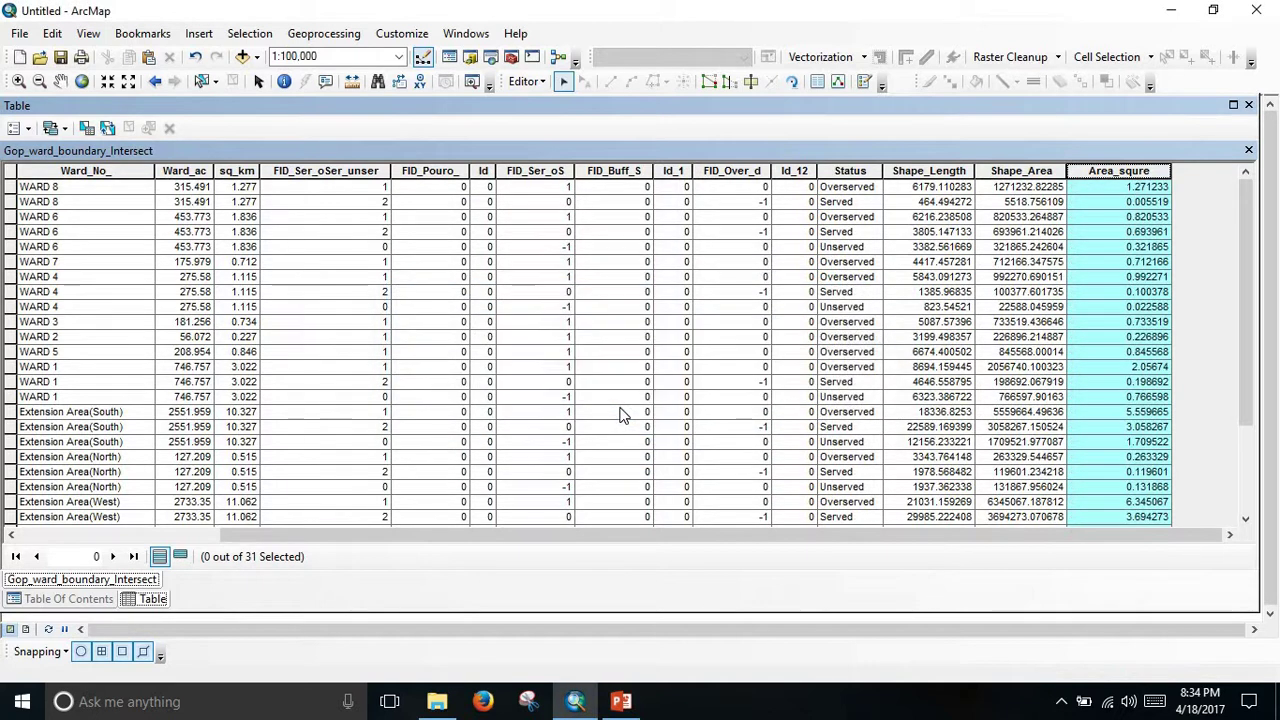
# Step: View the statistics of the Area_squre field and copy the sum value
pyautogui.scroll(-1, 1181, 286)
pyautogui.scroll(1, 1181, 286)
pyautogui.rightClick(1089, 176)
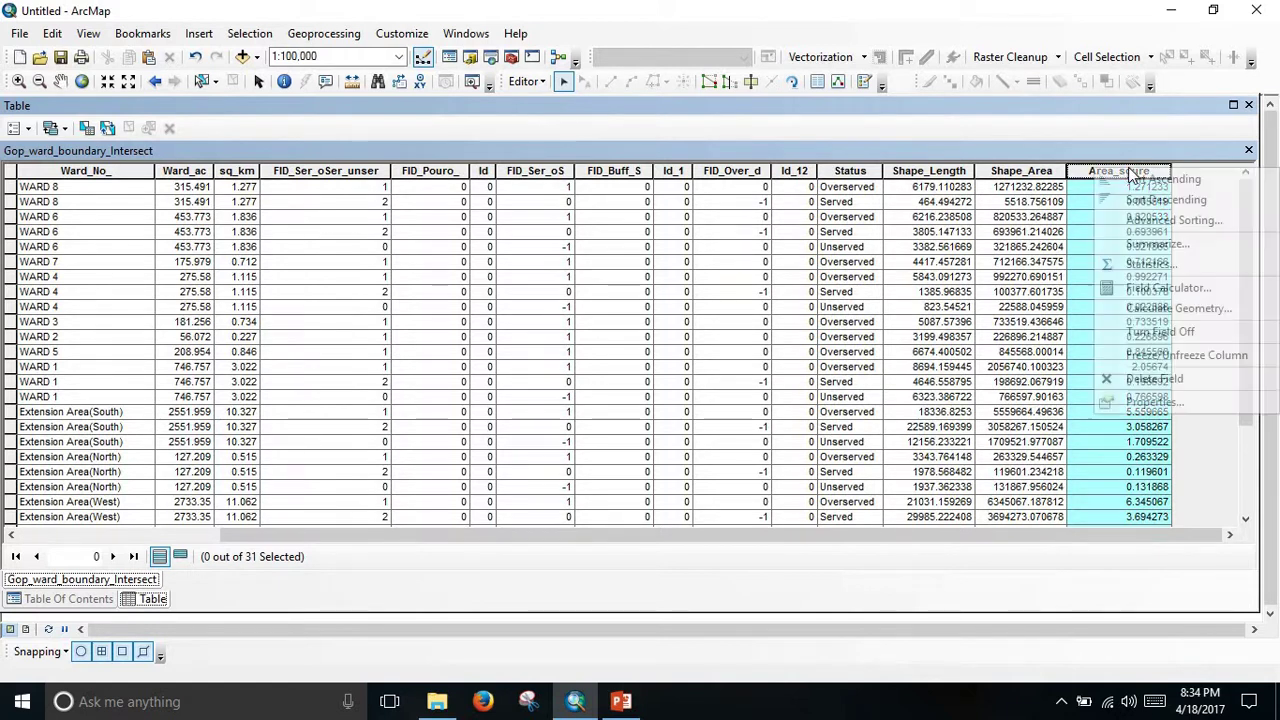
pyautogui.click(1089, 176)
pyautogui.rightClick(1110, 177)
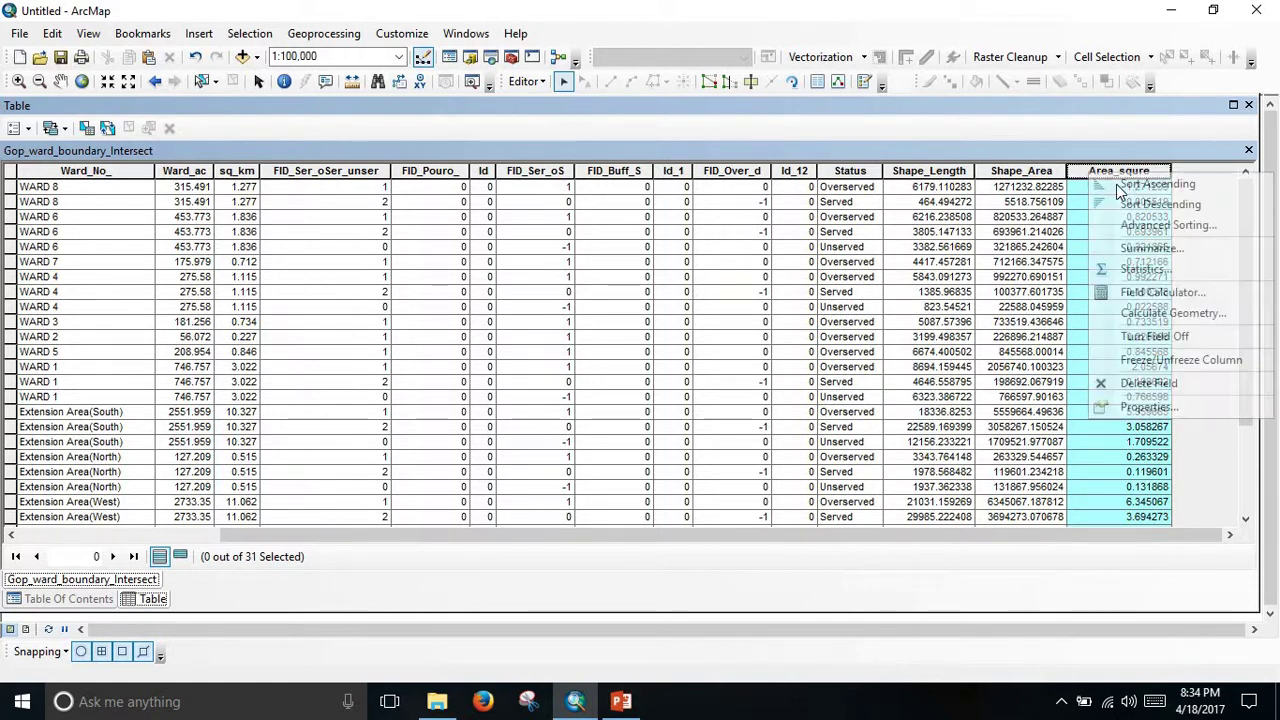
pyautogui.click(1152, 264)
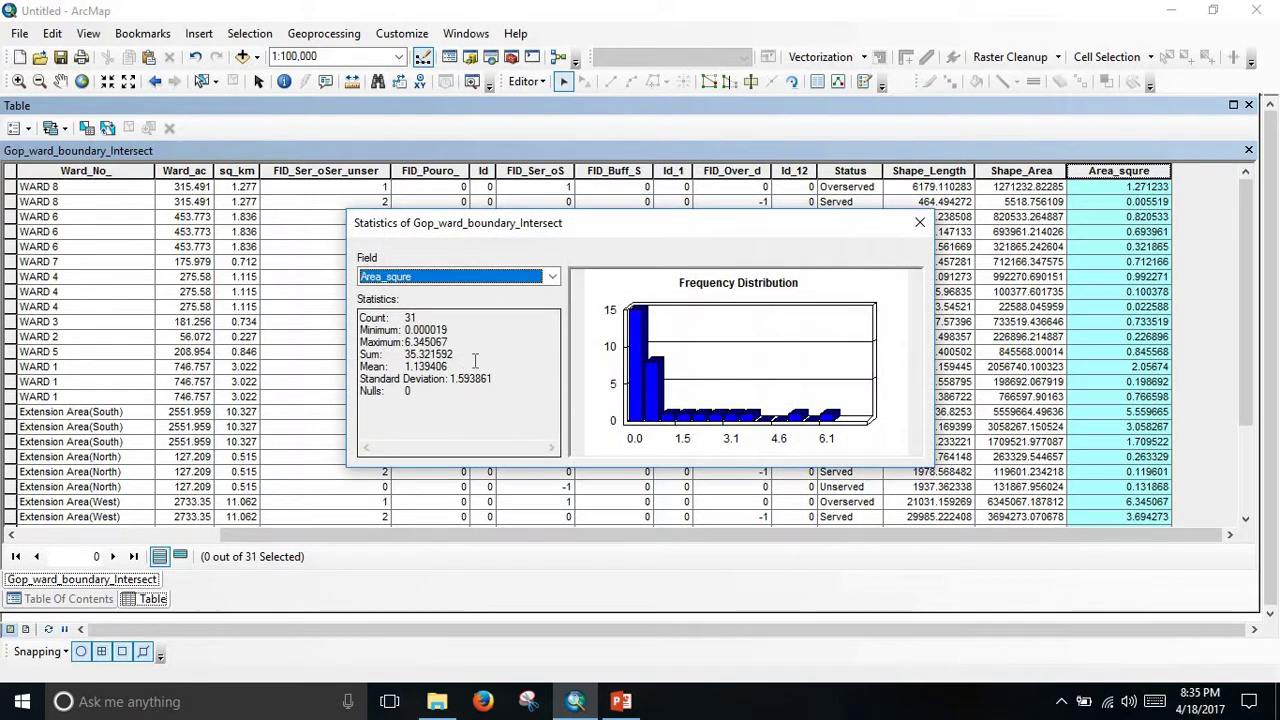
pyautogui.moveTo(469, 354); pyautogui.dragTo(405, 355)
pyautogui.hotkey('ctrl', 'c')
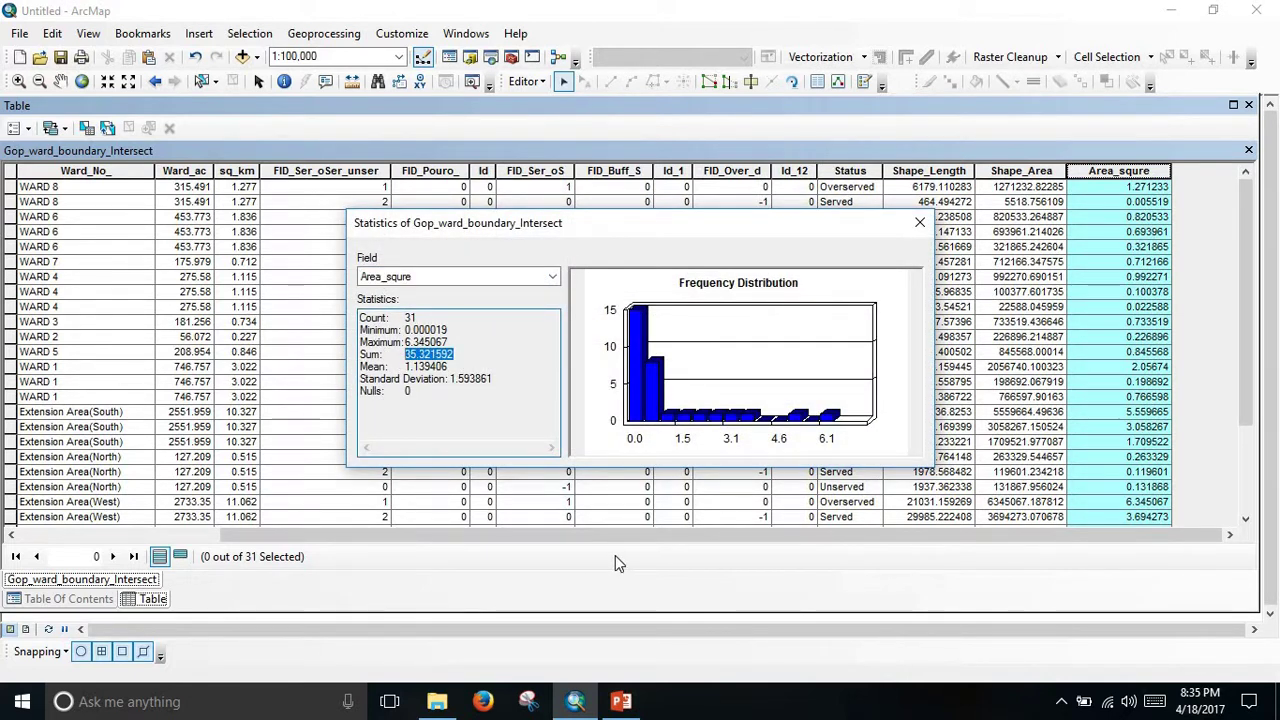
pyautogui.click(919, 223)
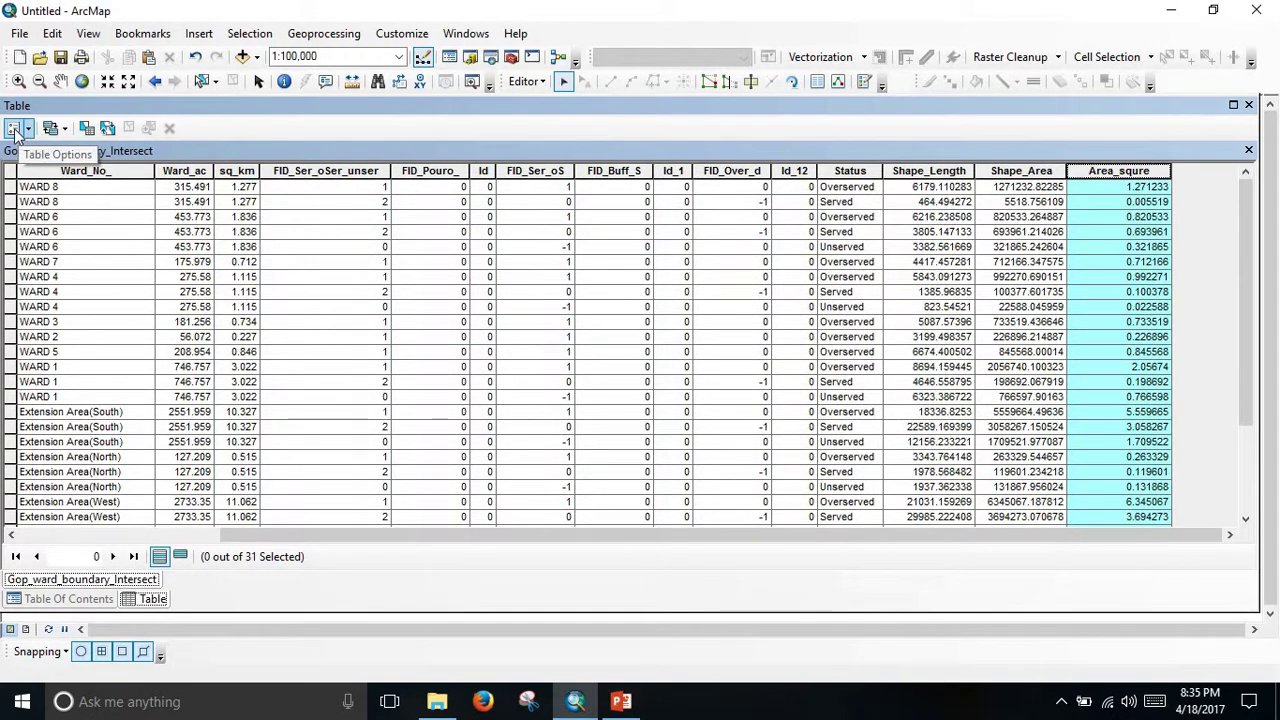
# Step: Add a field named Area_percentage of type Float to the Gop_ward_boundary_Intersect table
pyautogui.click(18, 129)
pyautogui.click(64, 260)
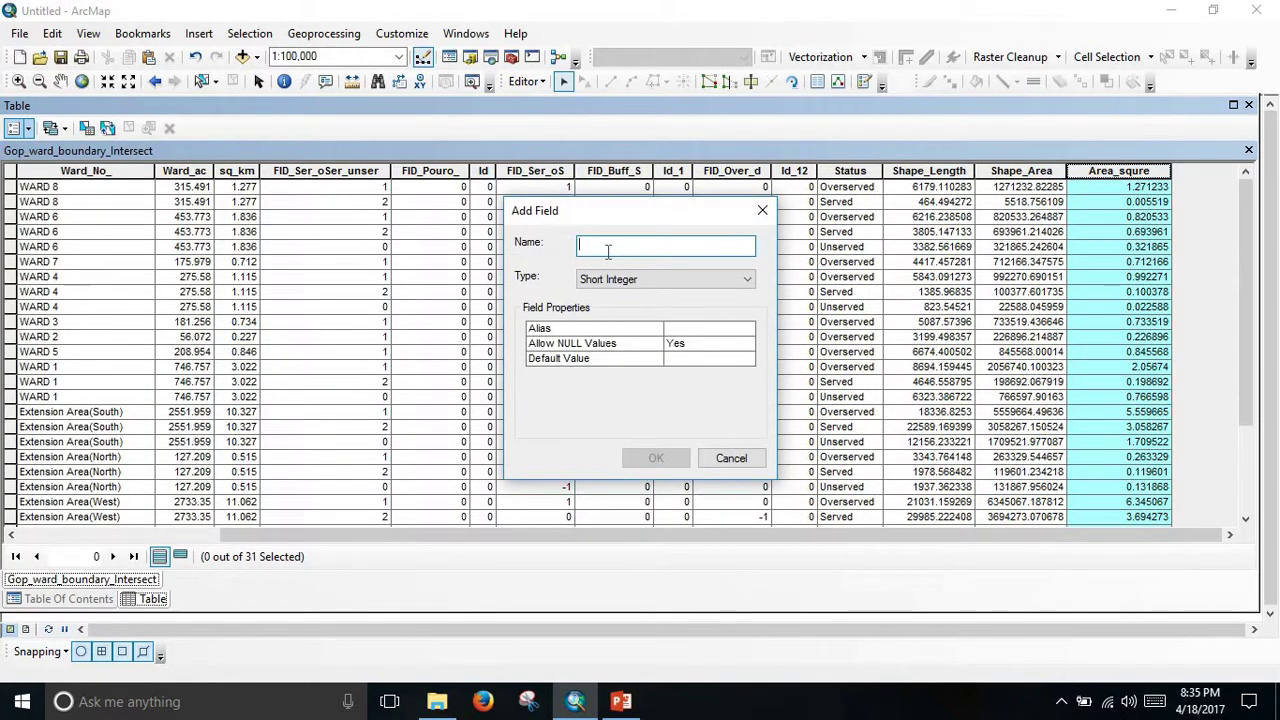
pyautogui.write('Area')
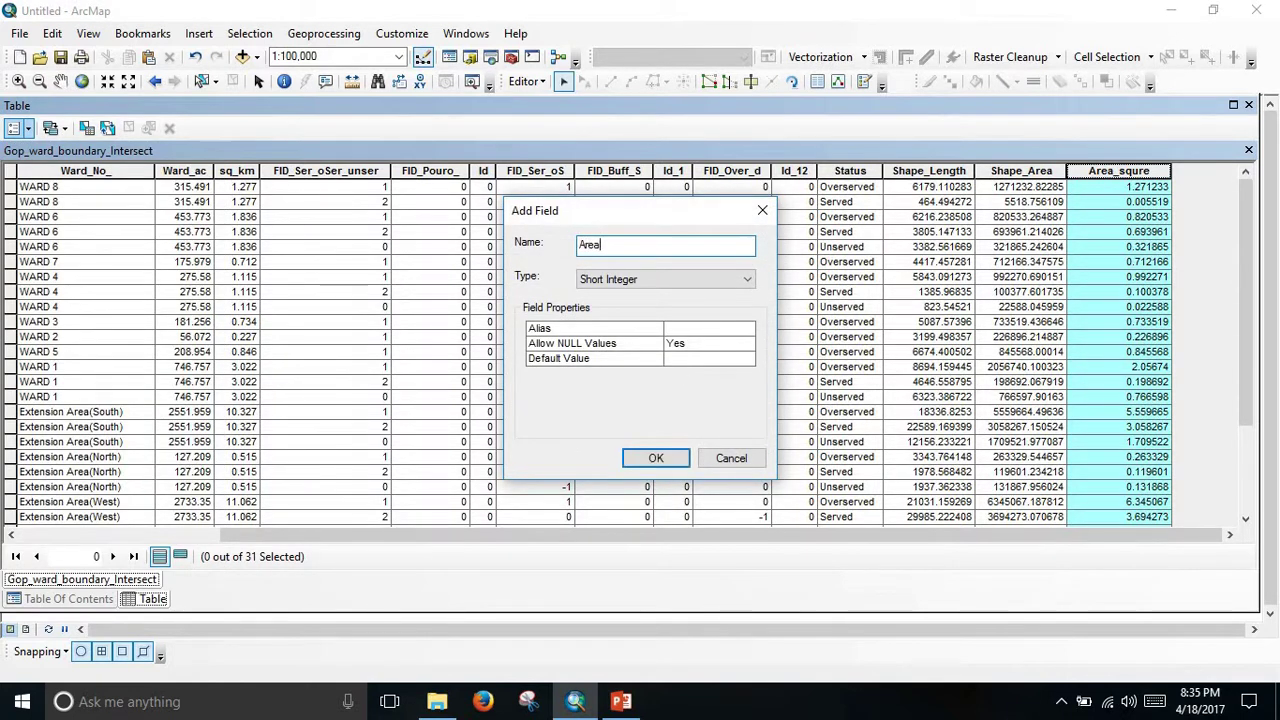
pyautogui.write('_percentage')
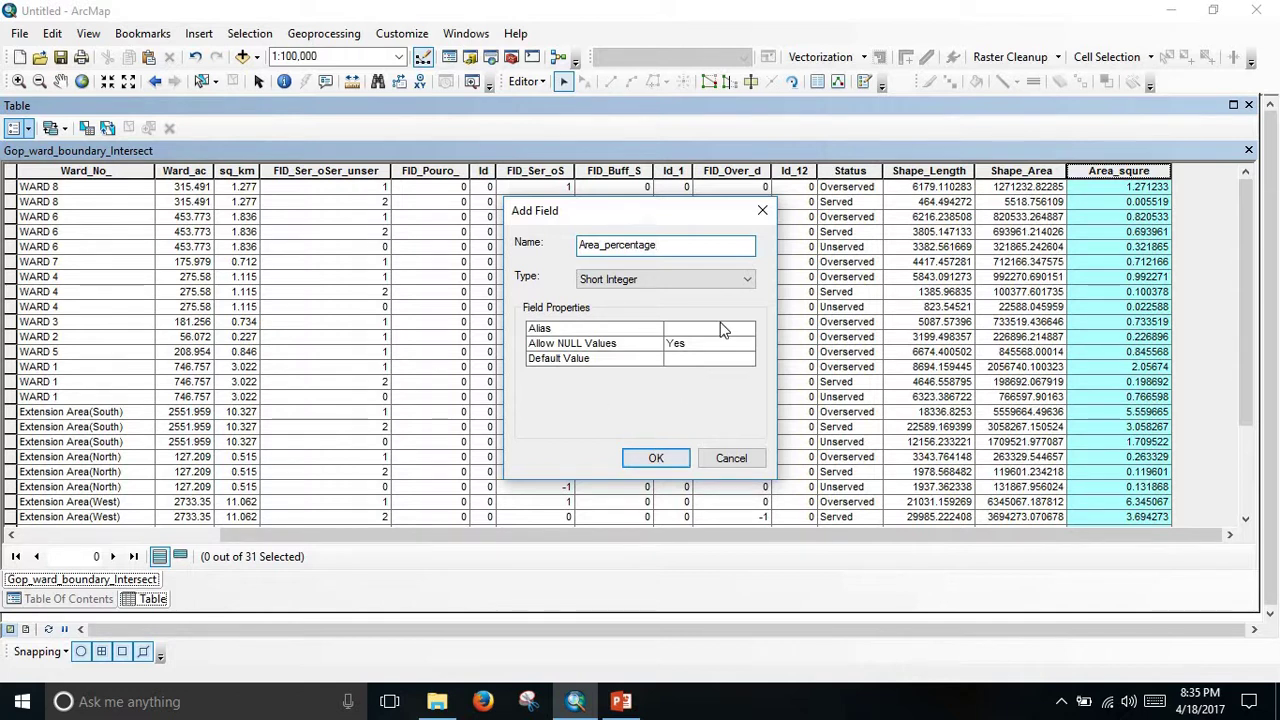
pyautogui.click(731, 283)
pyautogui.click(628, 322)
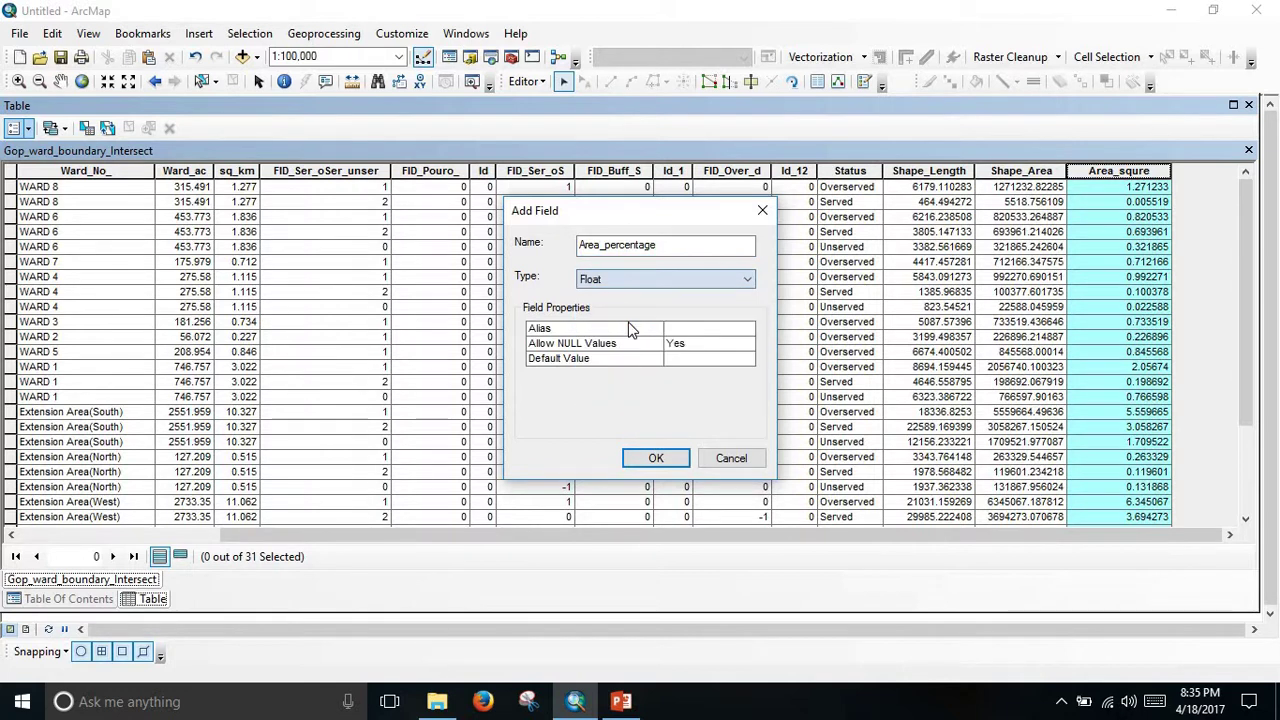
pyautogui.click(734, 278)
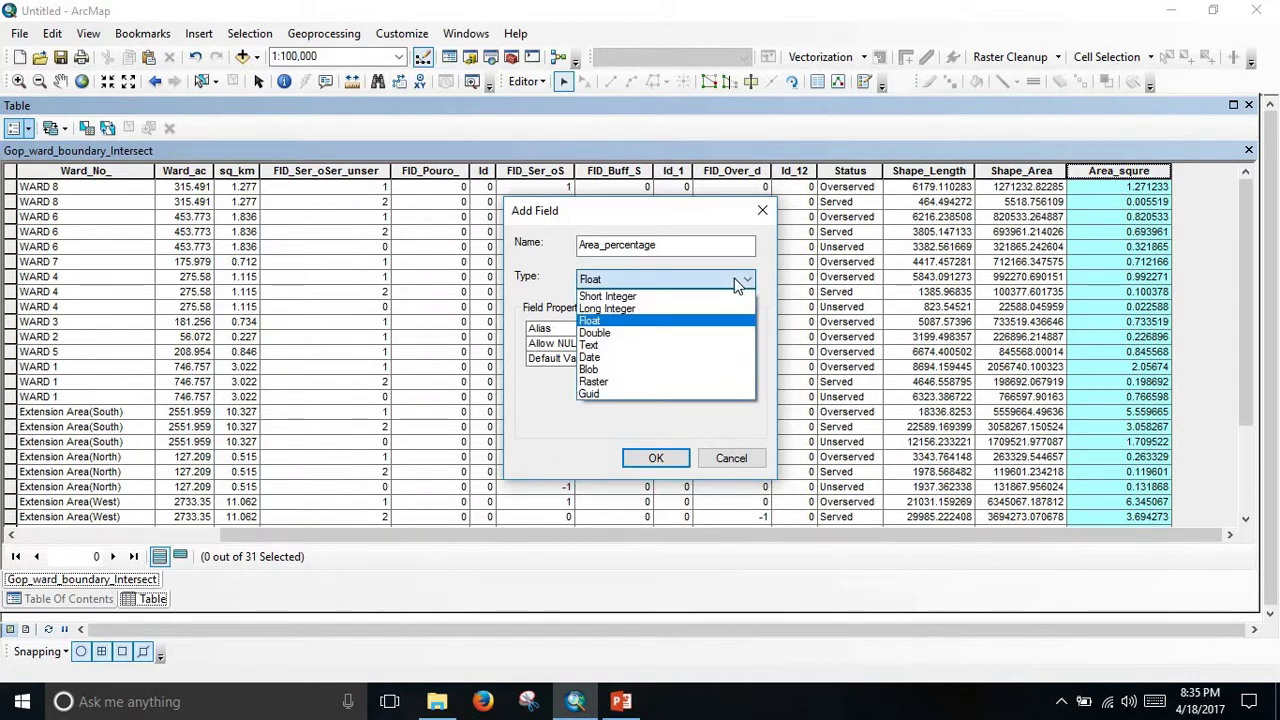
pyautogui.click(736, 281)
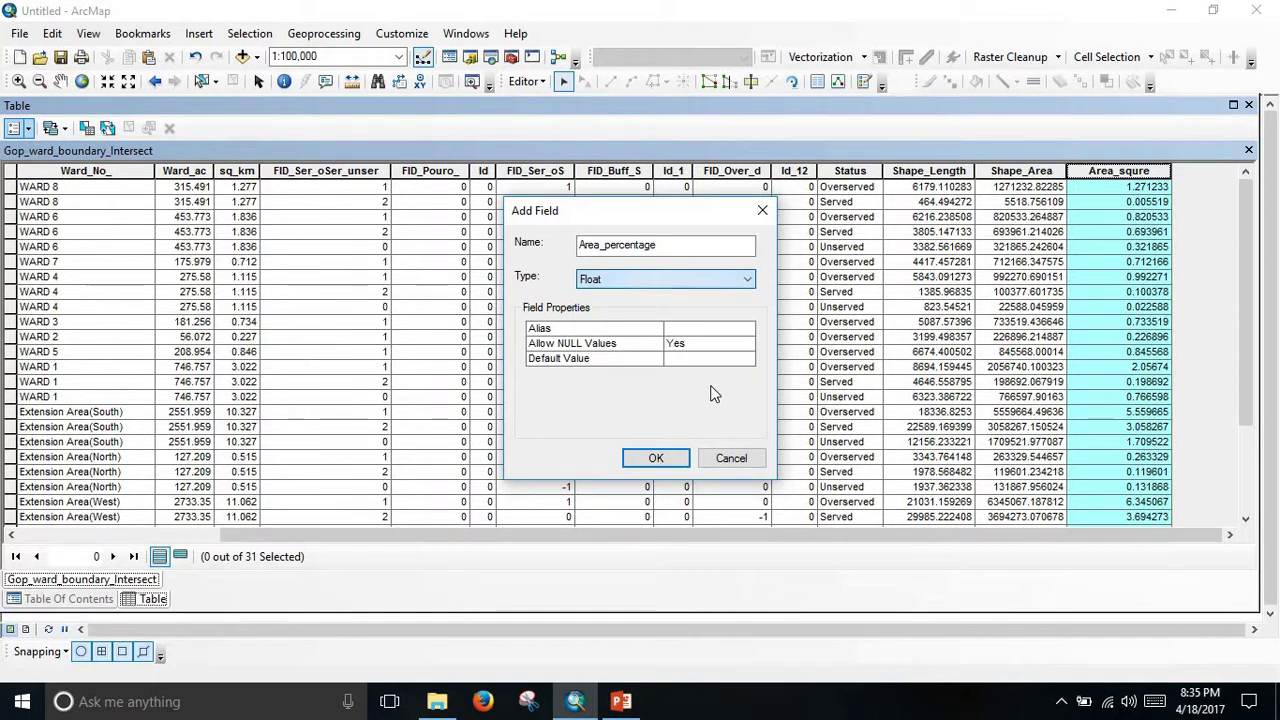
pyautogui.click(658, 460)
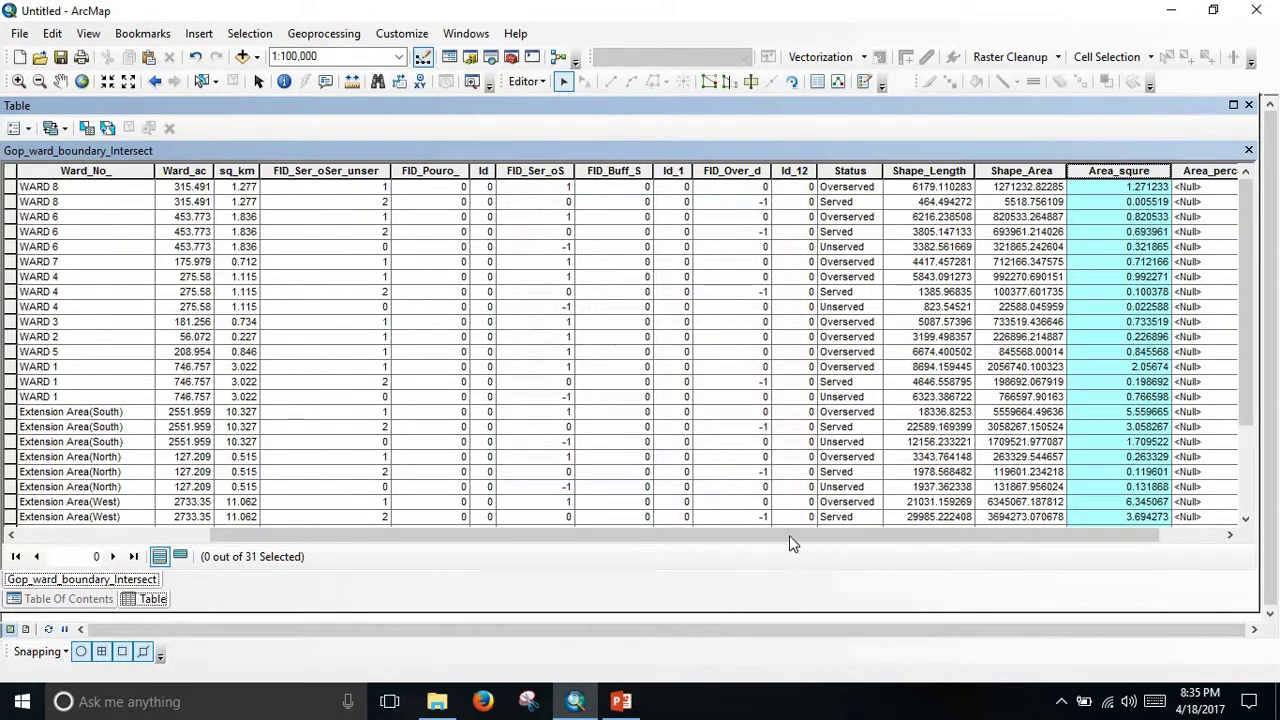
# Step: Calculate the Area_percentage field as [Area_squre] divided by the copied total 35.321592 and multiplied by 100
pyautogui.moveTo(789, 535); pyautogui.dragTo(851, 535)
pyautogui.click(1073, 175)
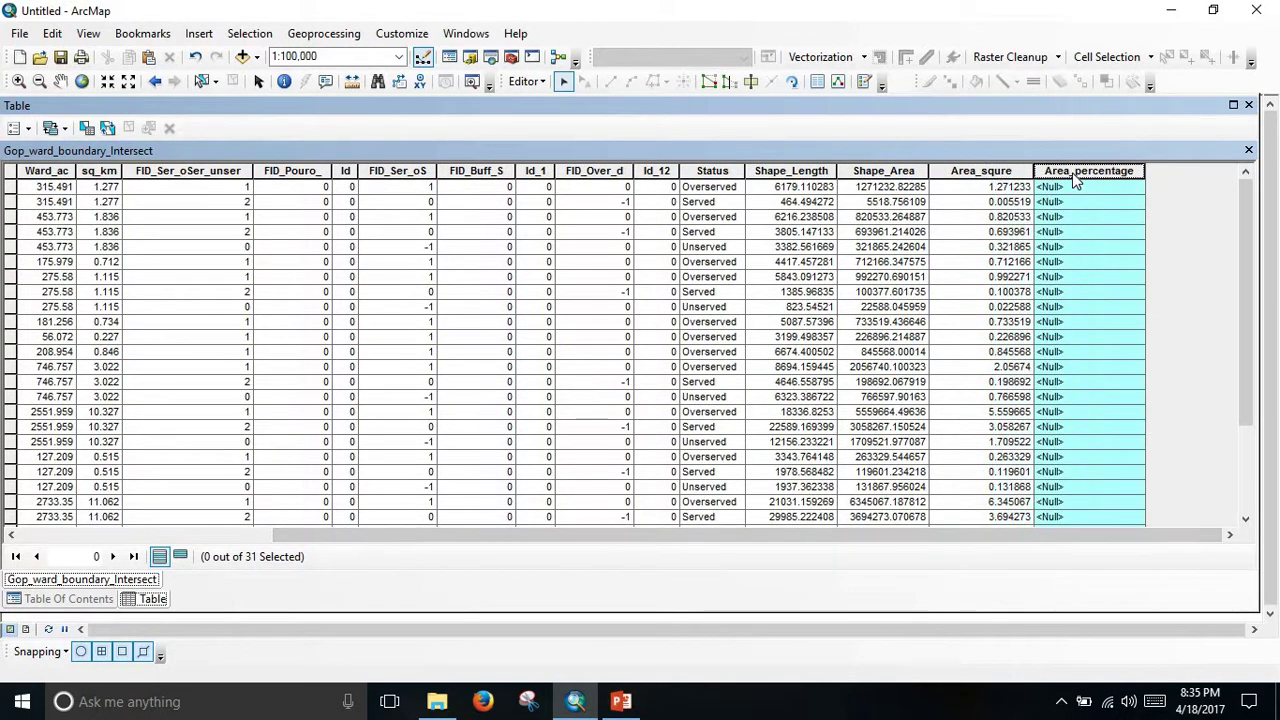
pyautogui.rightClick(1075, 178)
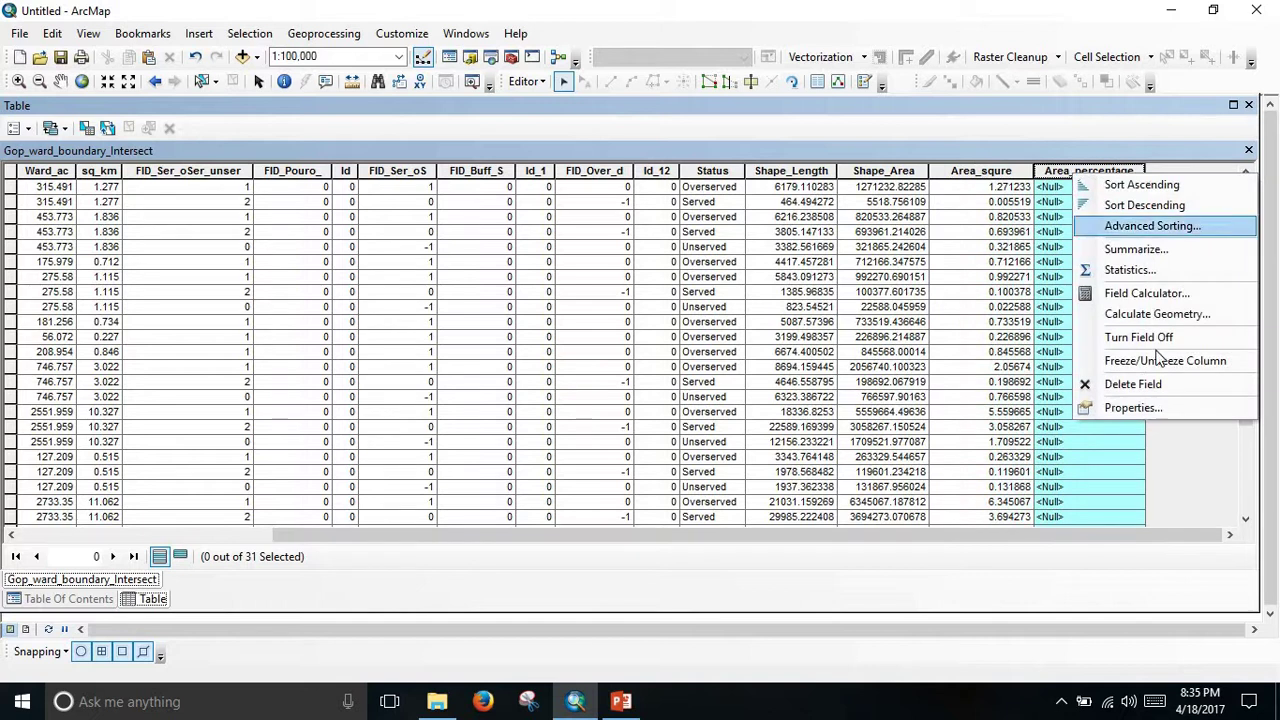
pyautogui.click(1140, 300)
pyautogui.click(585, 410)
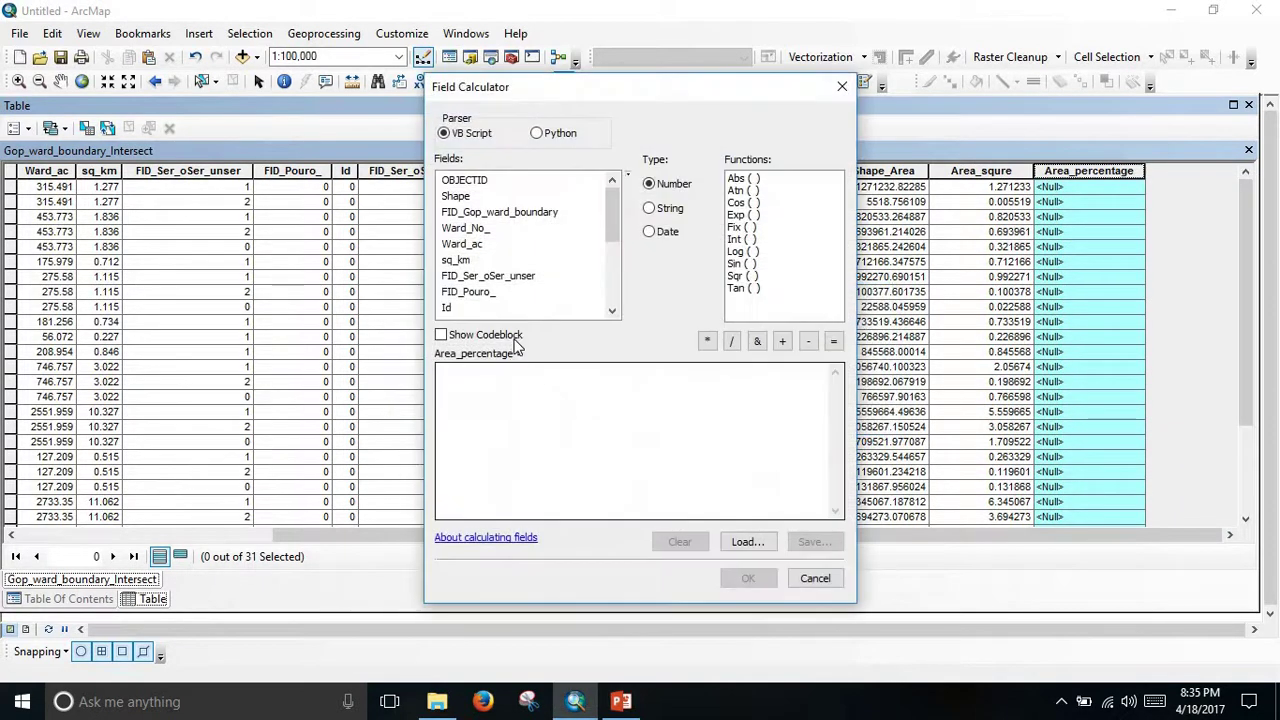
pyautogui.scroll(-5, 518, 306)
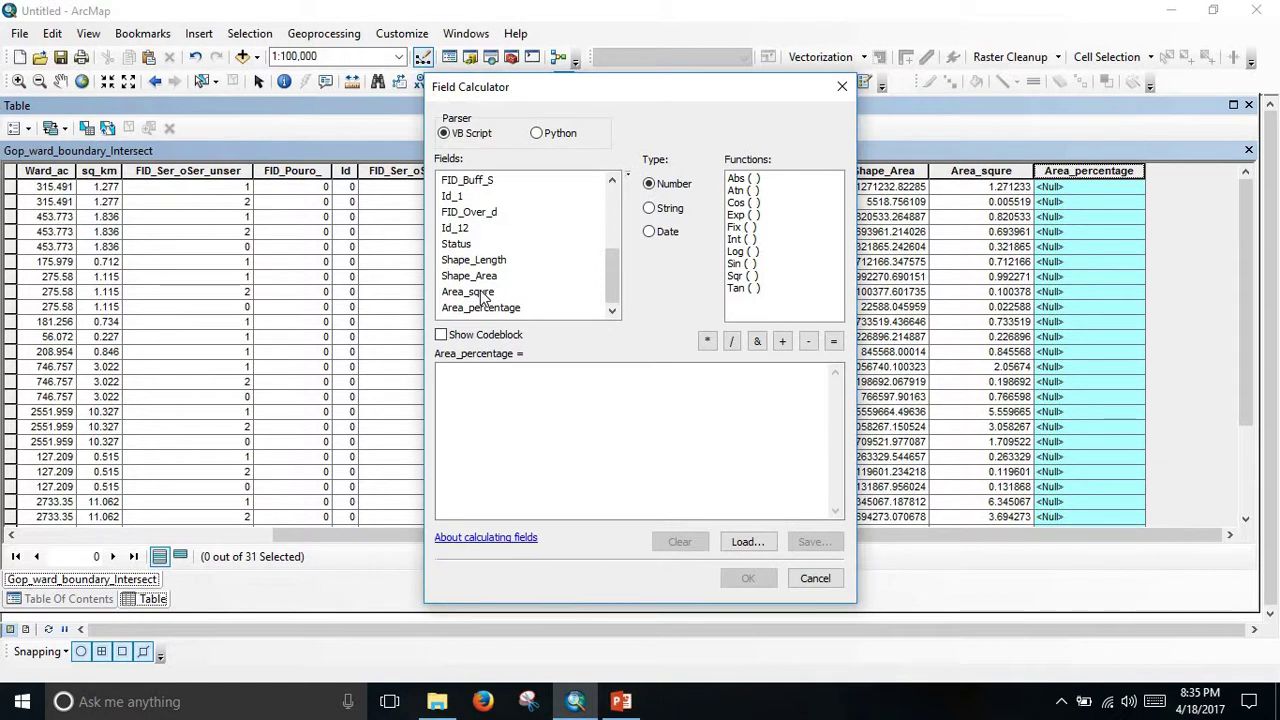
pyautogui.doubleClick(482, 292)
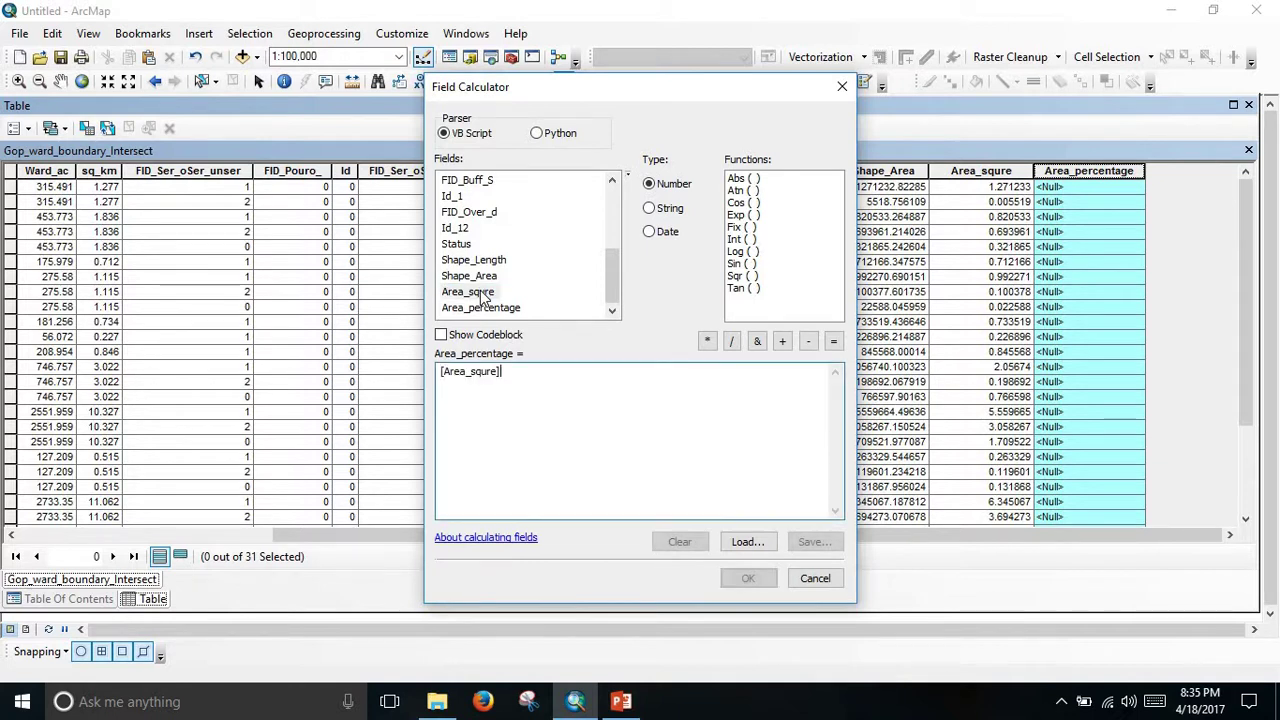
pyautogui.click(732, 341)
pyautogui.hotkey('ctrl', 'v')
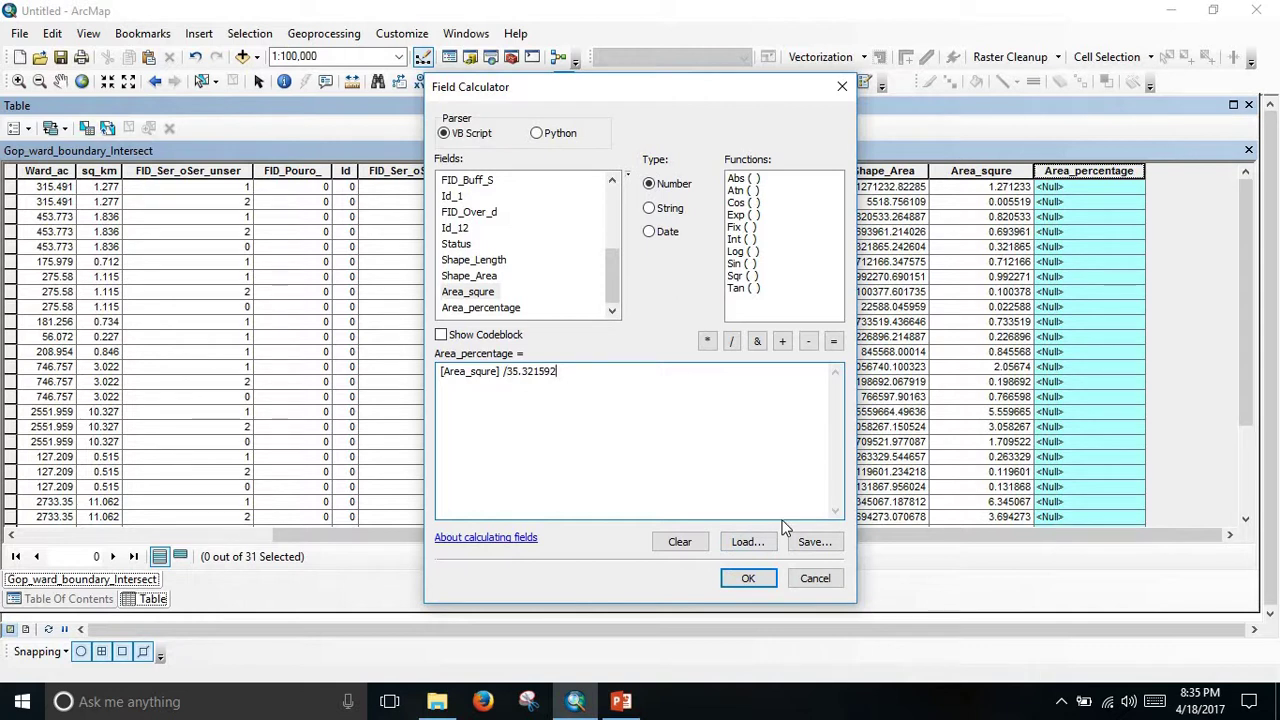
pyautogui.write('*')
pyautogui.click(758, 578)
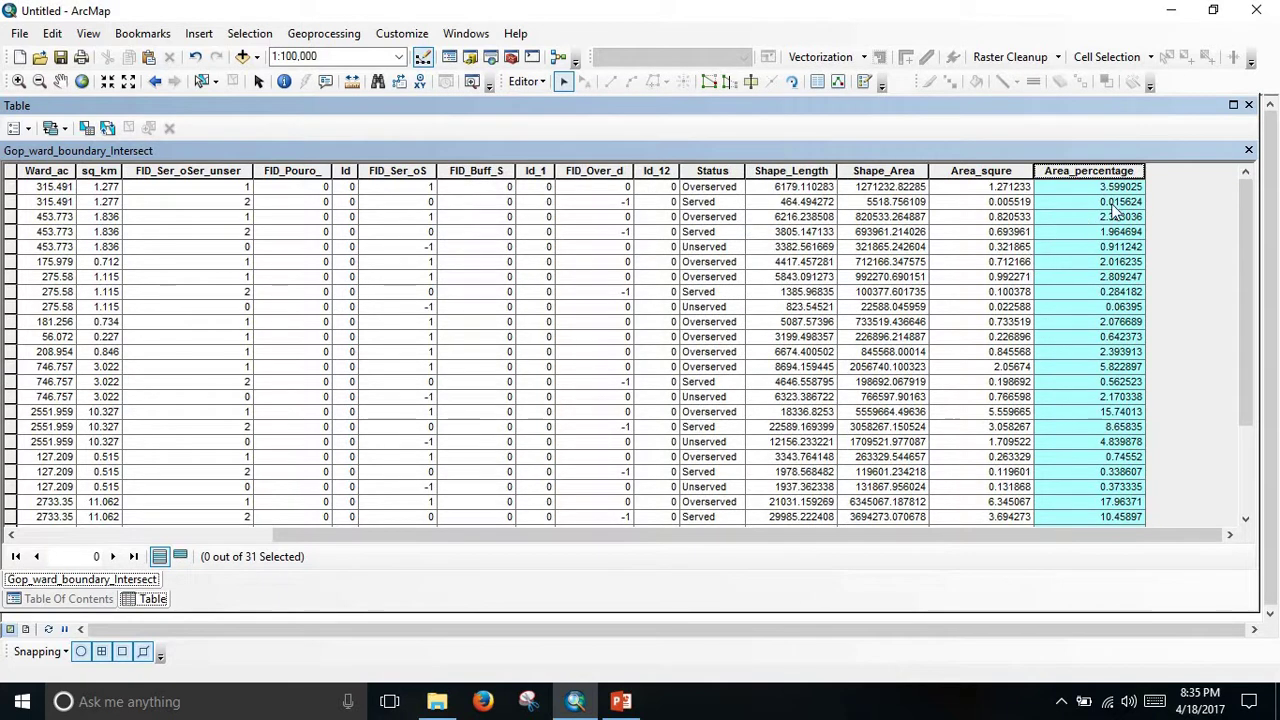
pyautogui.scroll(-3, 1134, 274)
pyautogui.scroll(3, 1080, 357)
pyautogui.moveTo(845, 543); pyautogui.dragTo(940, 558)
pyautogui.moveTo(932, 538); pyautogui.dragTo(665, 538)
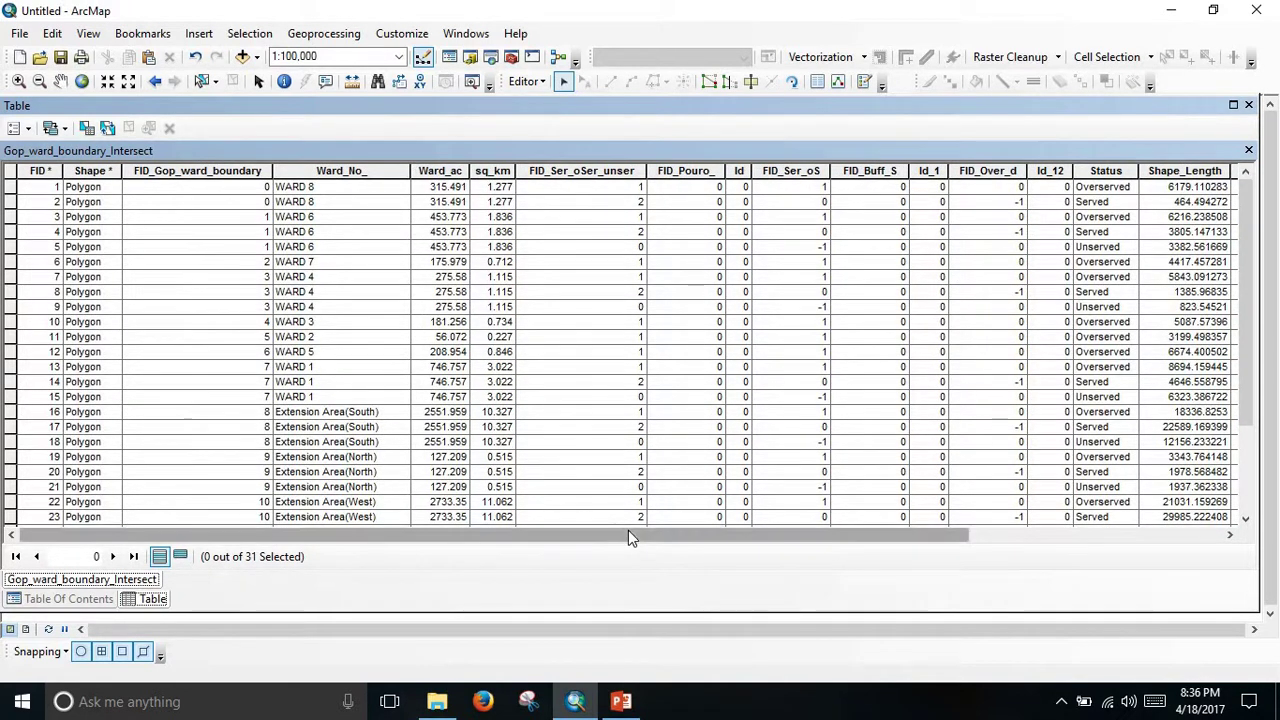
pyautogui.click(14, 129)
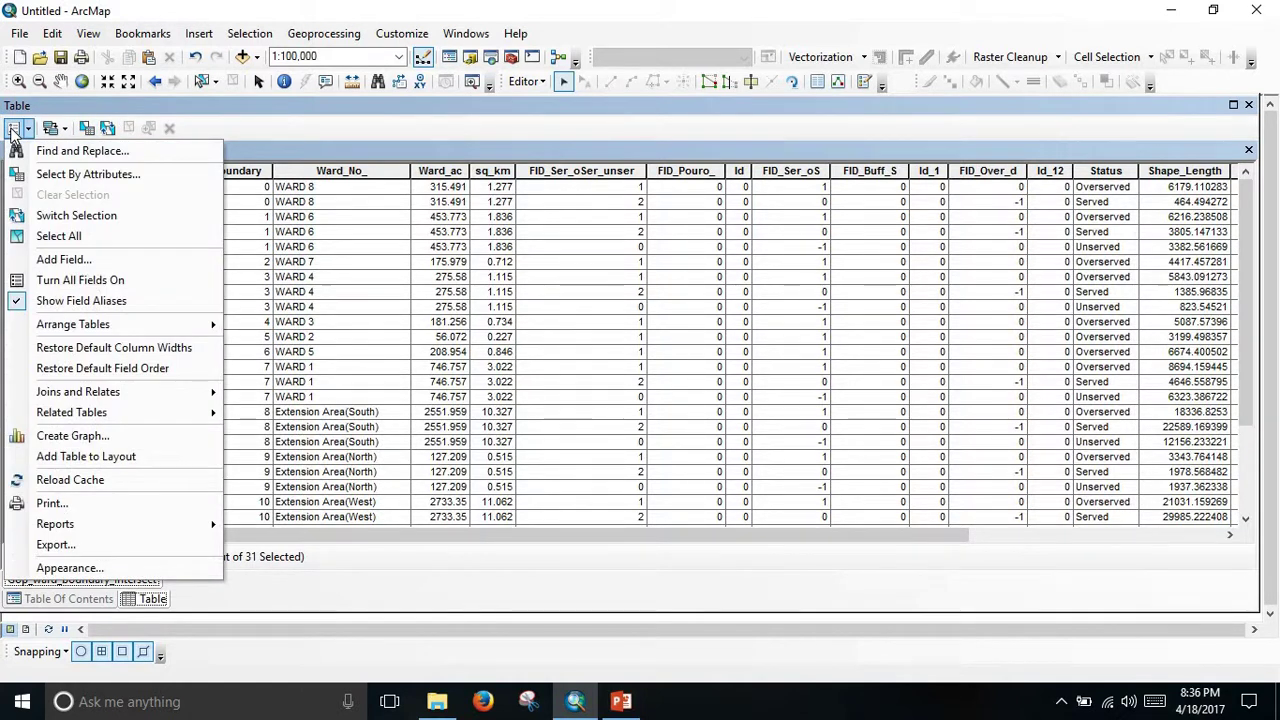
pyautogui.click(52, 545)
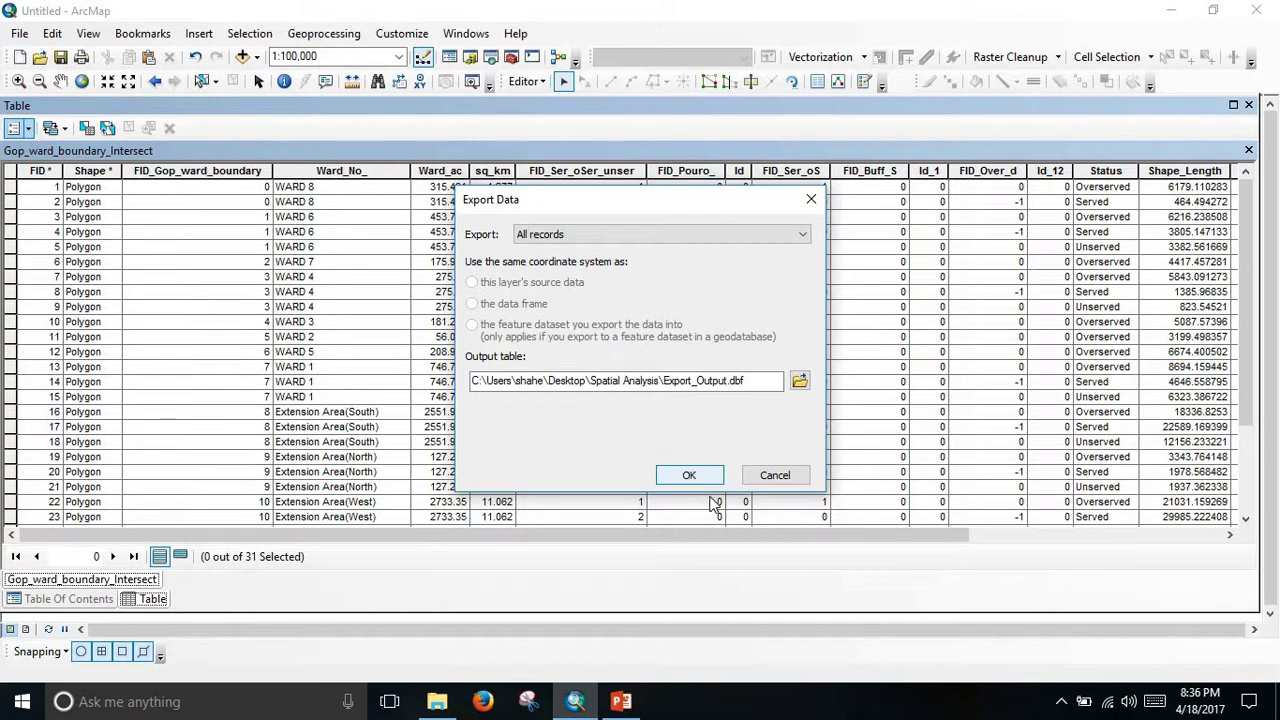
pyautogui.click(811, 199)
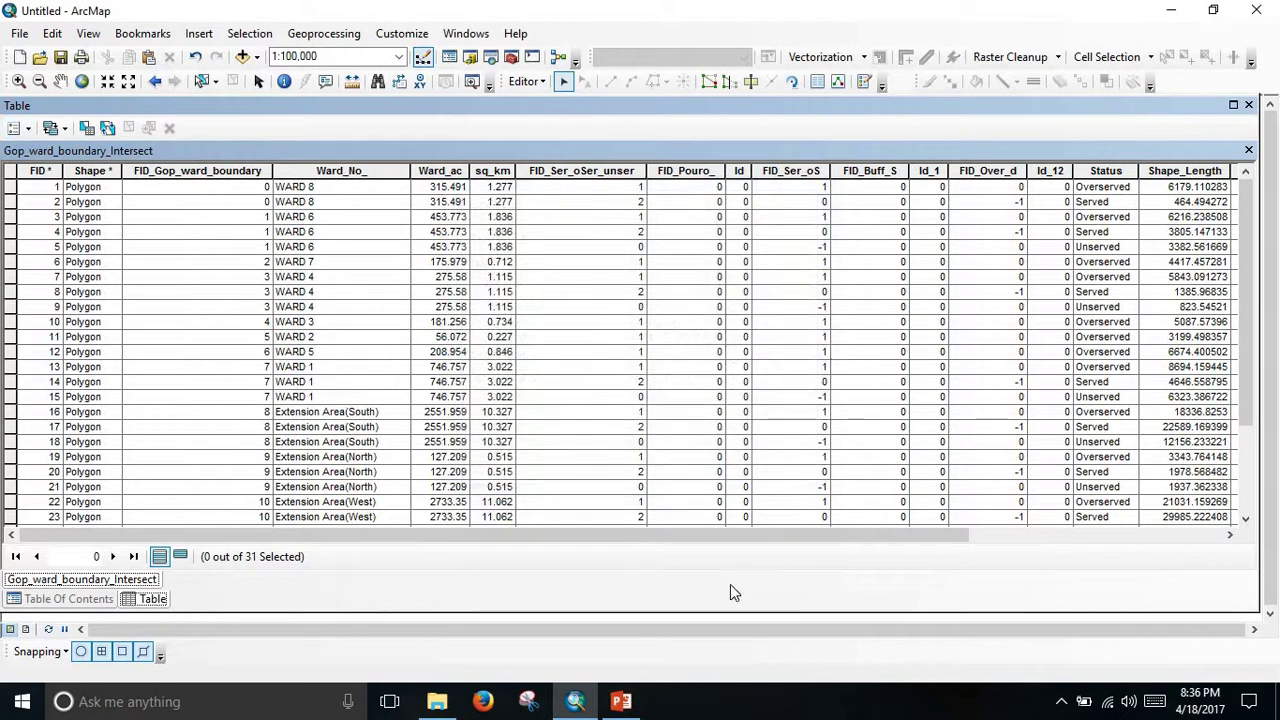